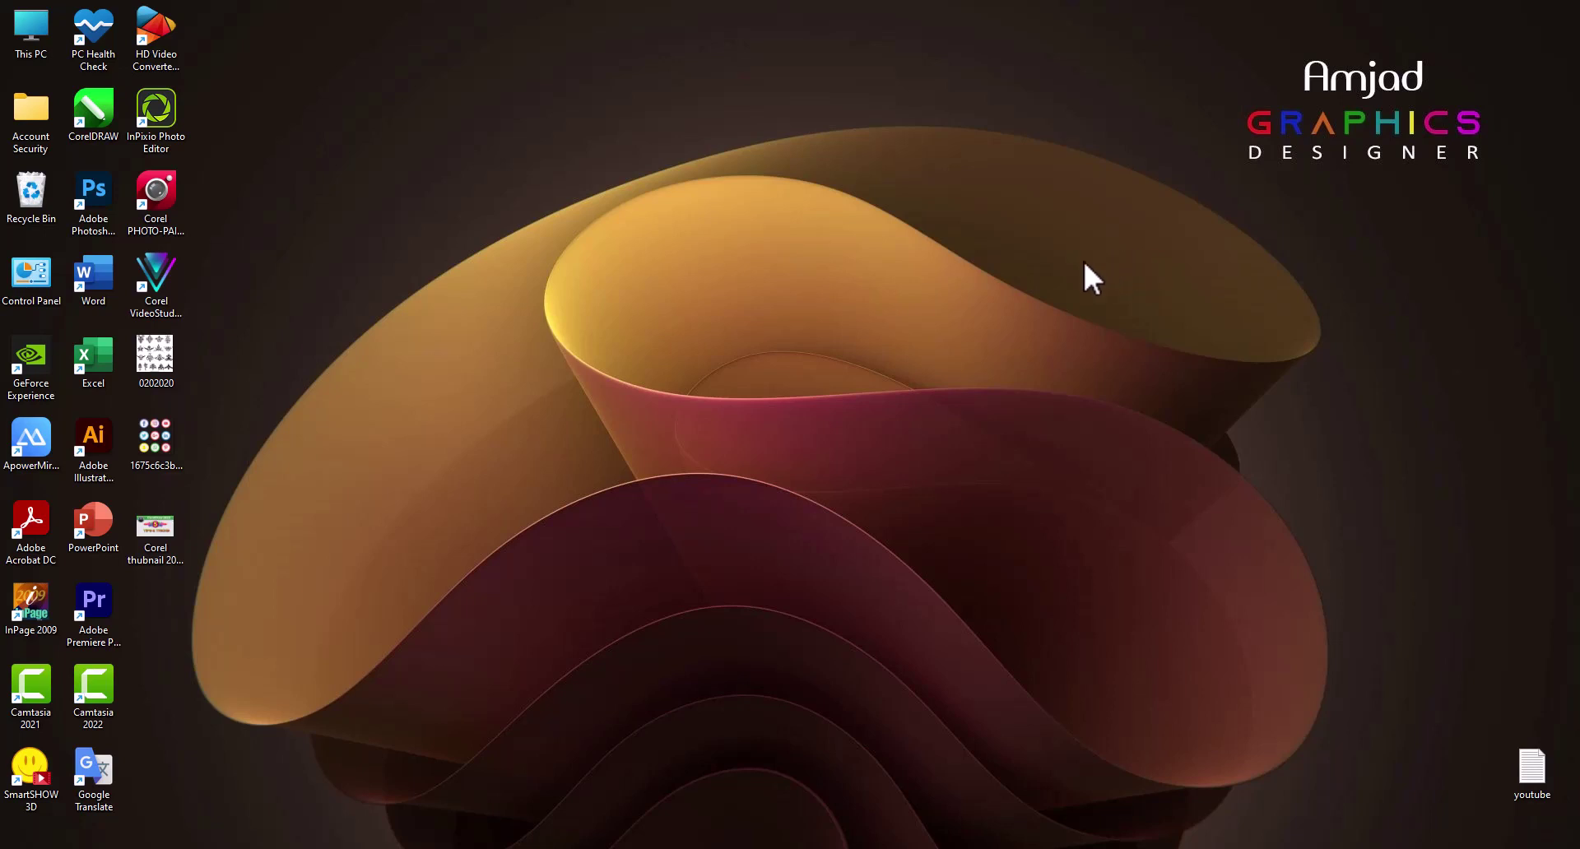
Step: View the Corel thubnail 2023 New 22 image from the desktop and close it
double_click(173, 544)
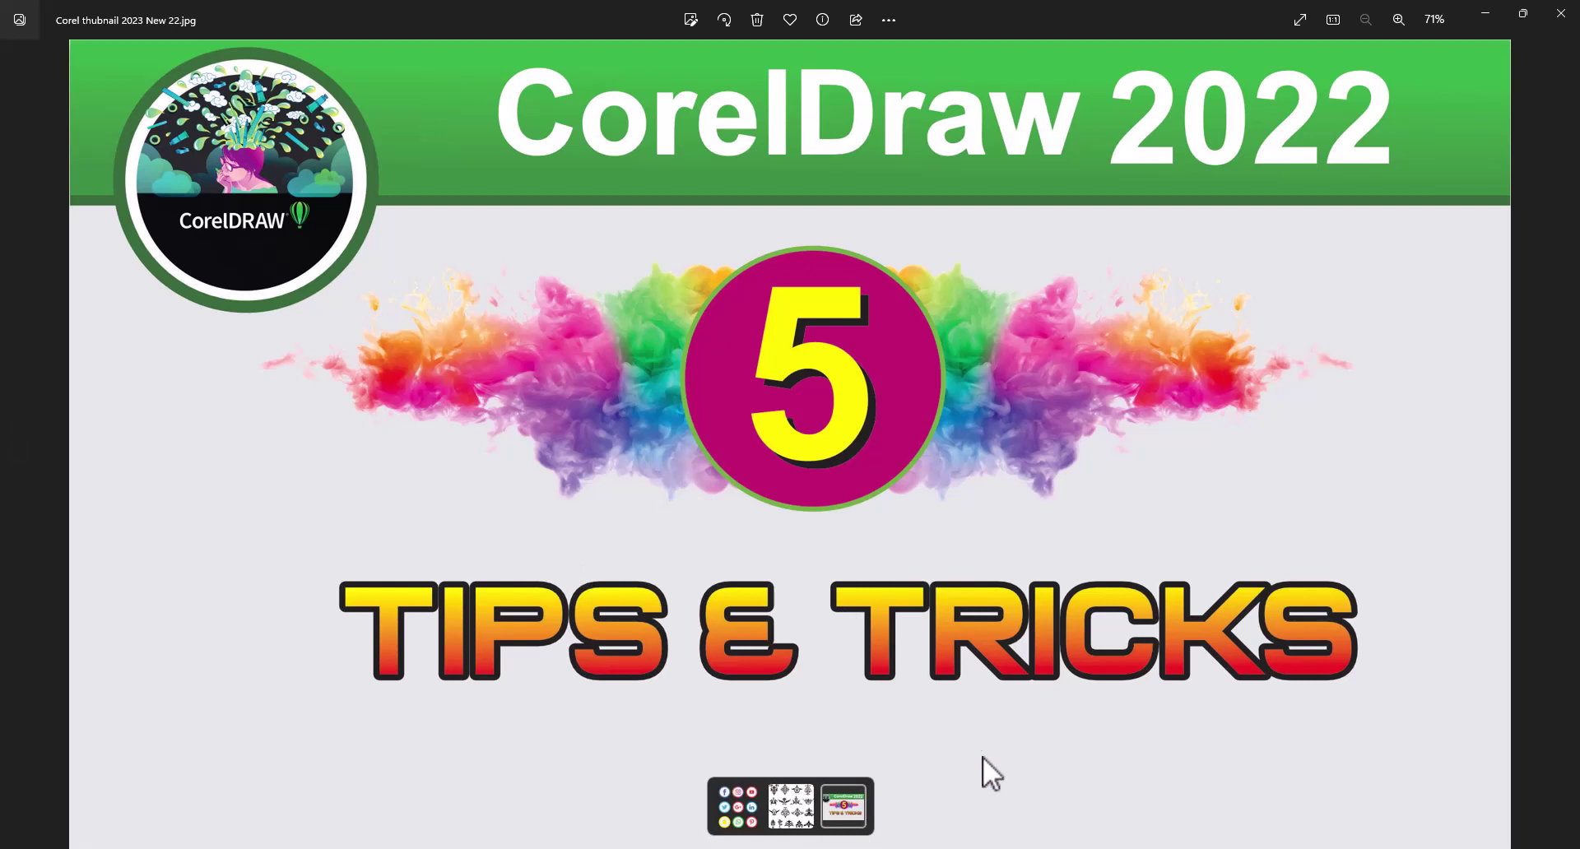
click(1561, 13)
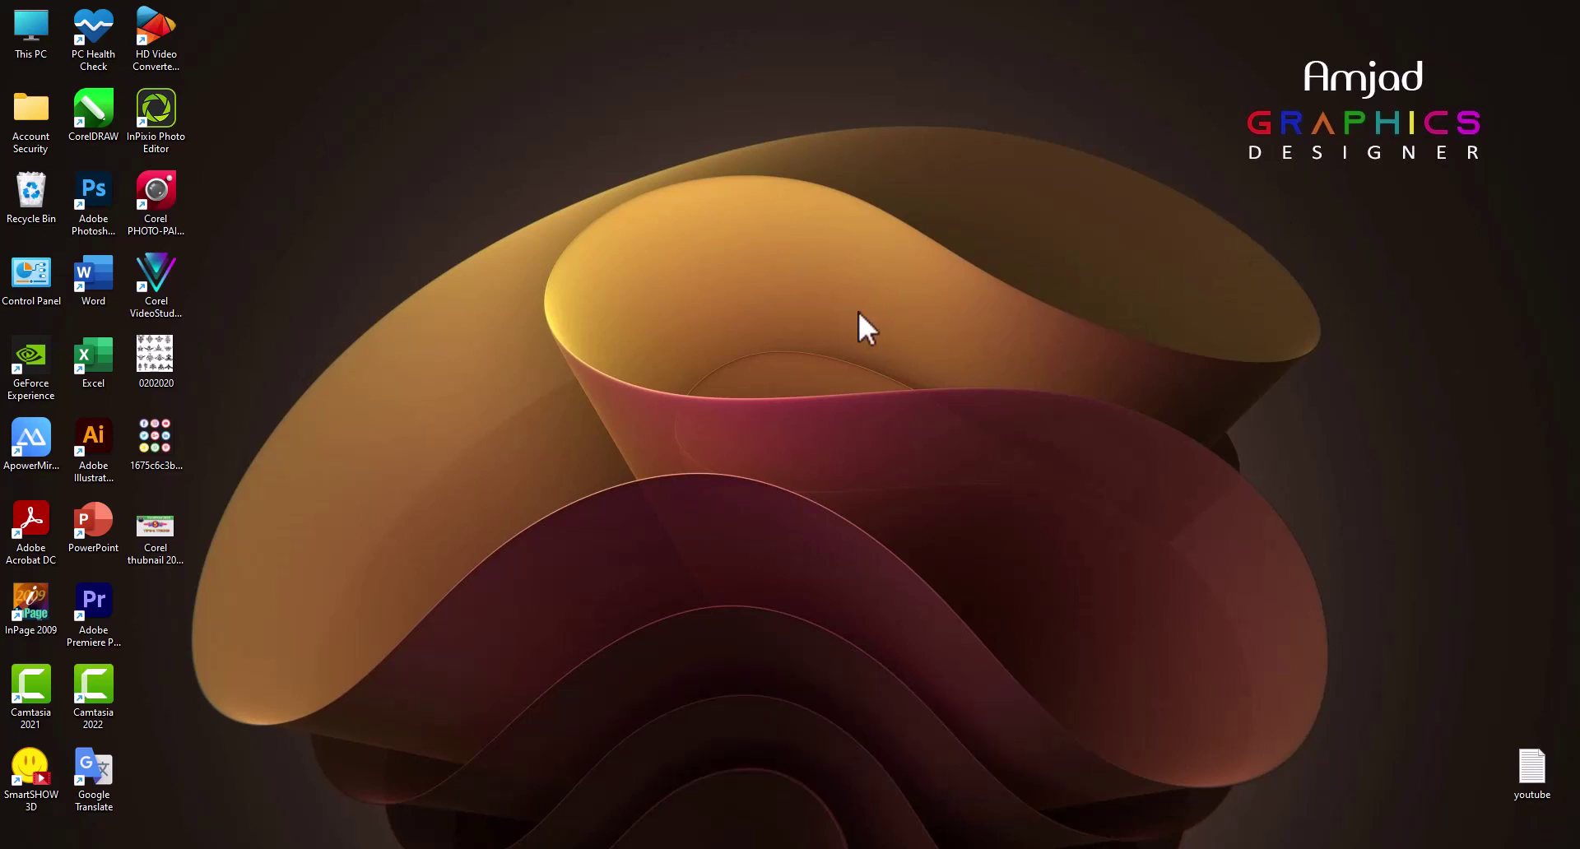
Step: Switch to the Untitled-1 document in CorelDRAW
mouse_move(918, 846)
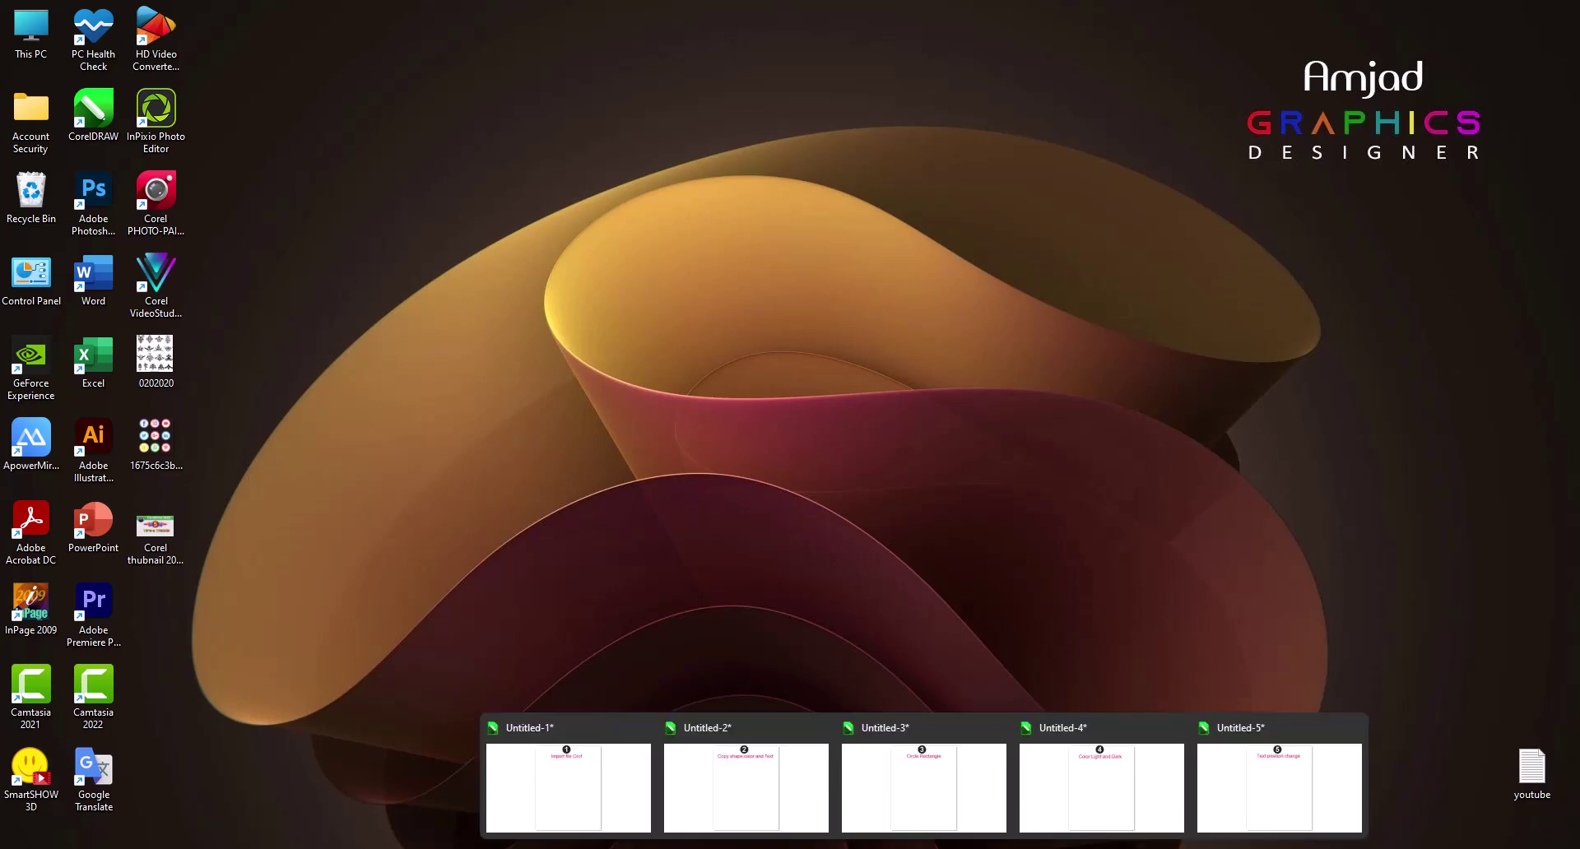
click(594, 794)
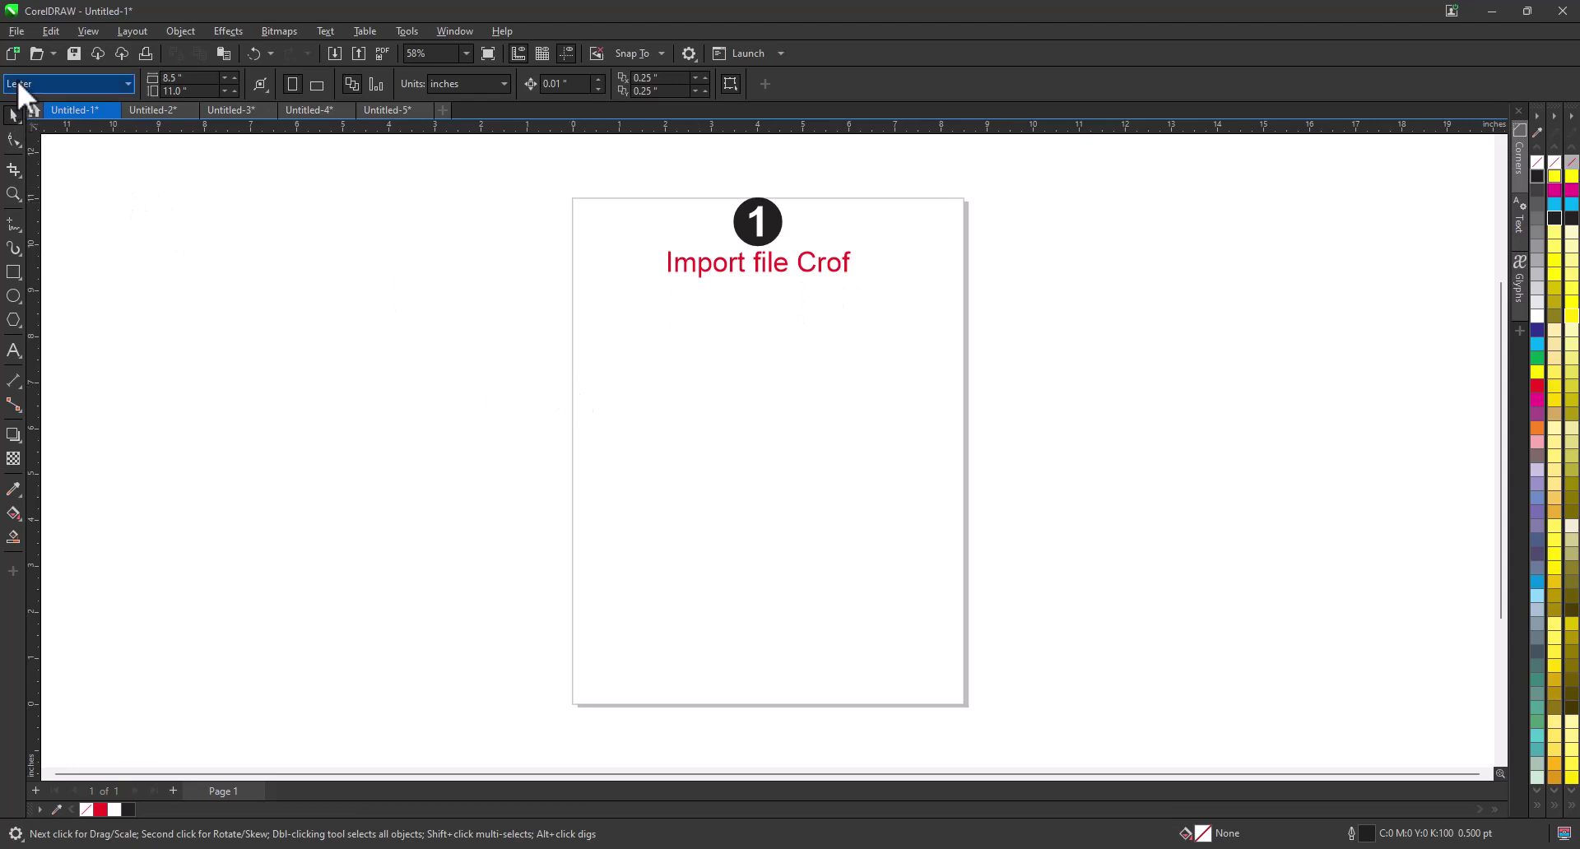
click(18, 33)
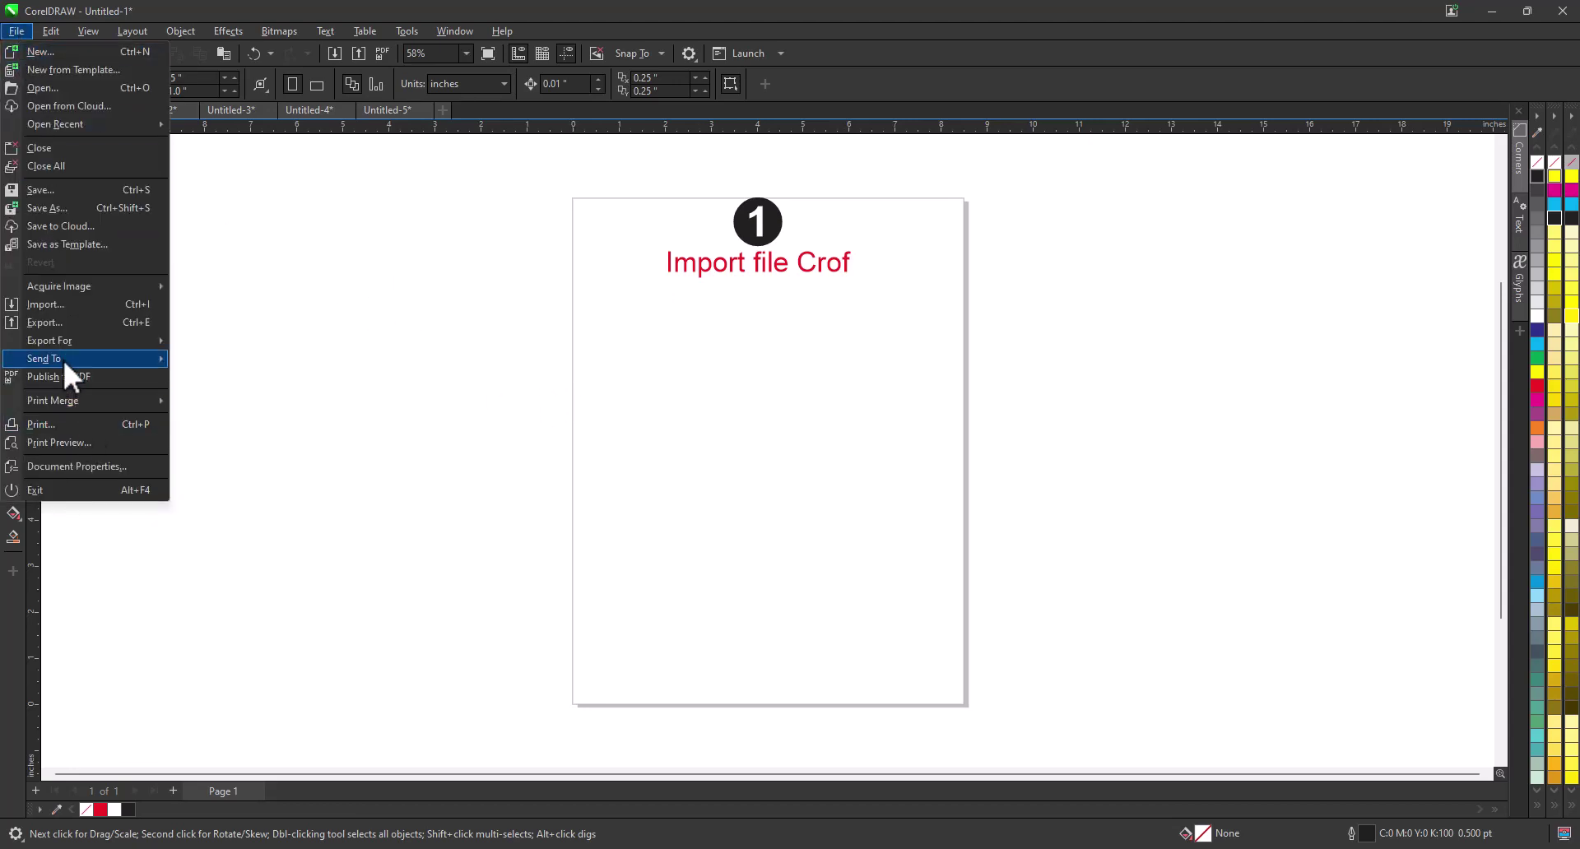
click(60, 322)
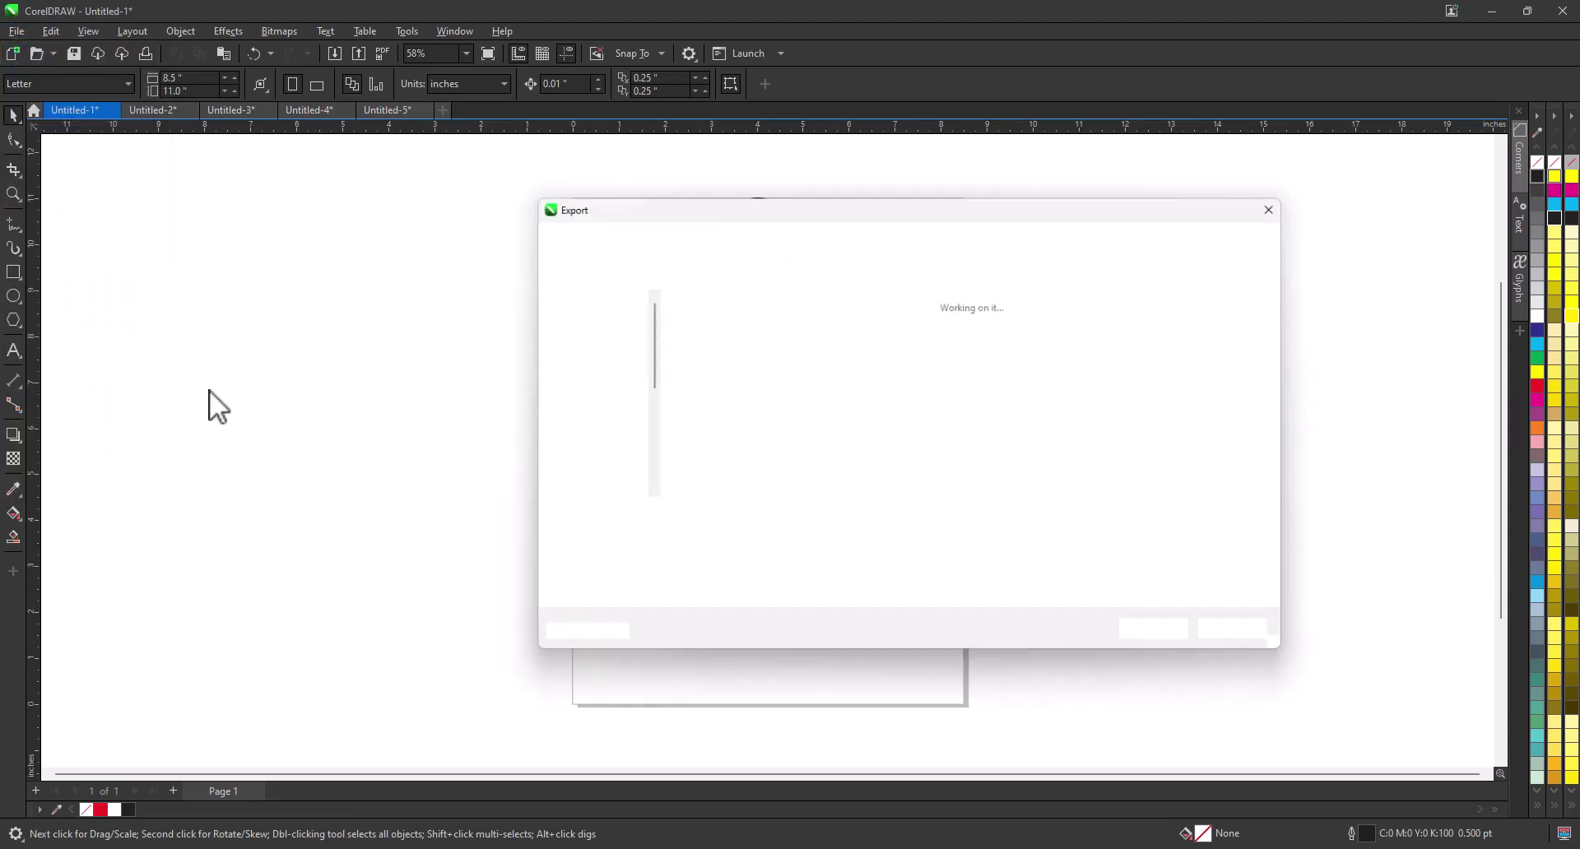
click(1233, 635)
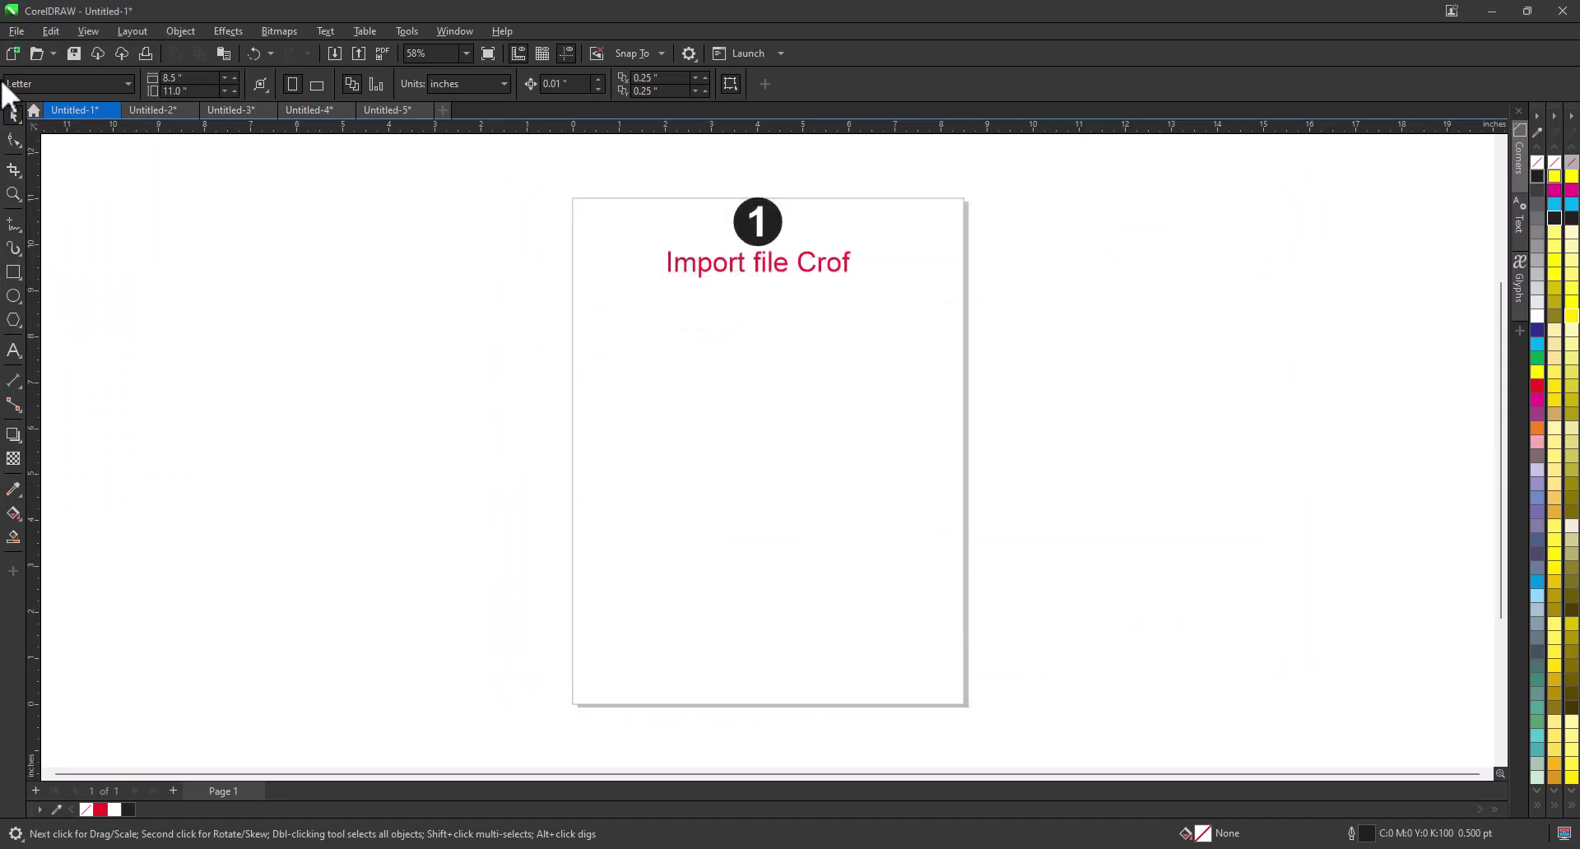
Step: Import the social media icon image 1675c6c3b6a63baee9e3ed780c521d69 at full size and position it below the page heading
click(17, 33)
click(58, 306)
click(722, 344)
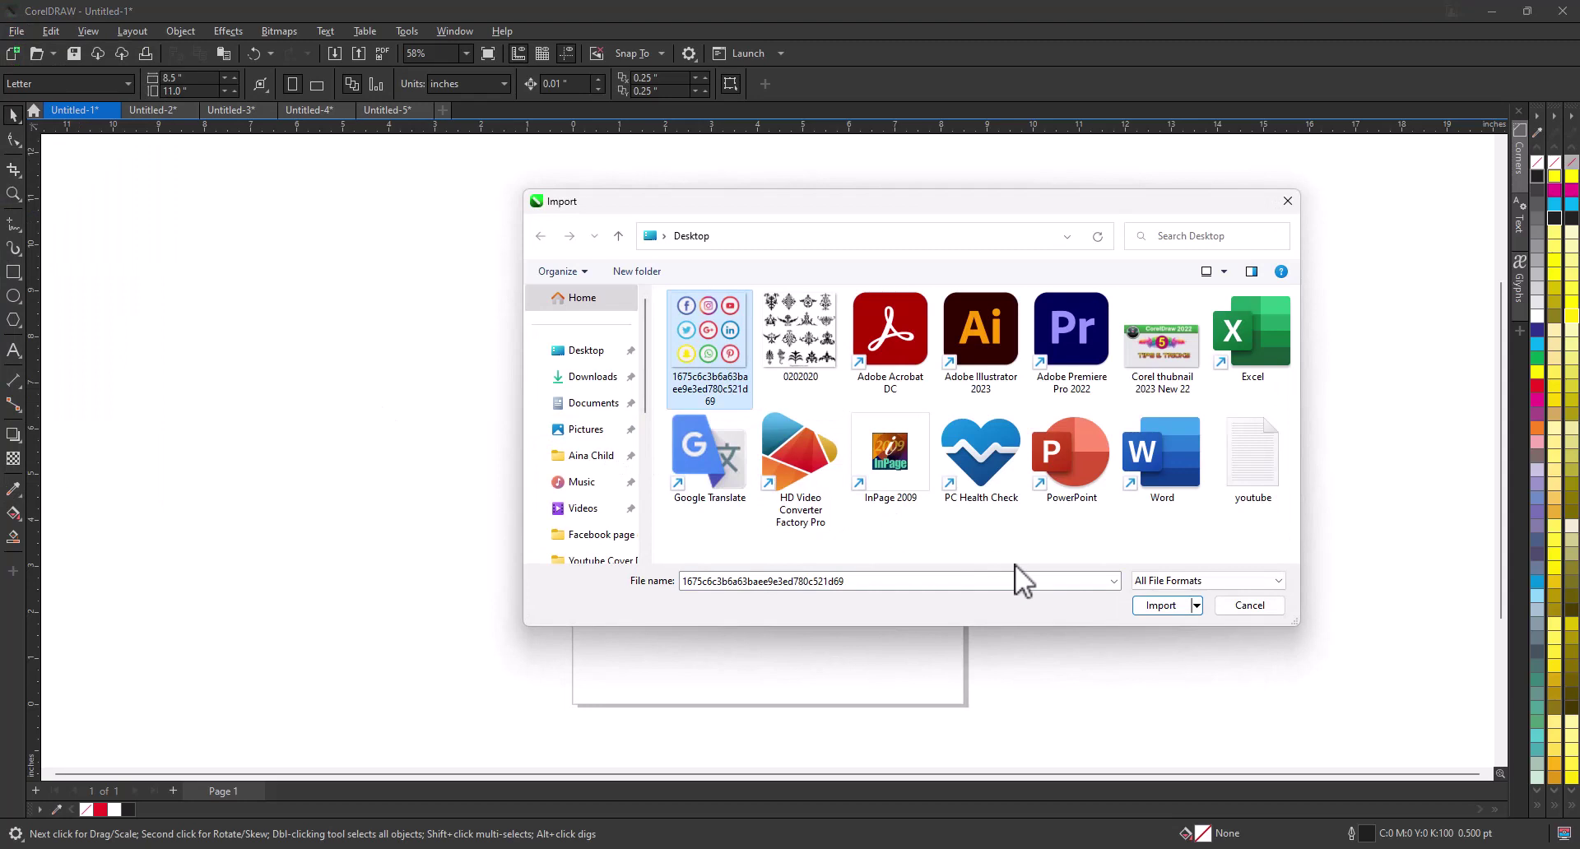
click(1159, 605)
click(561, 321)
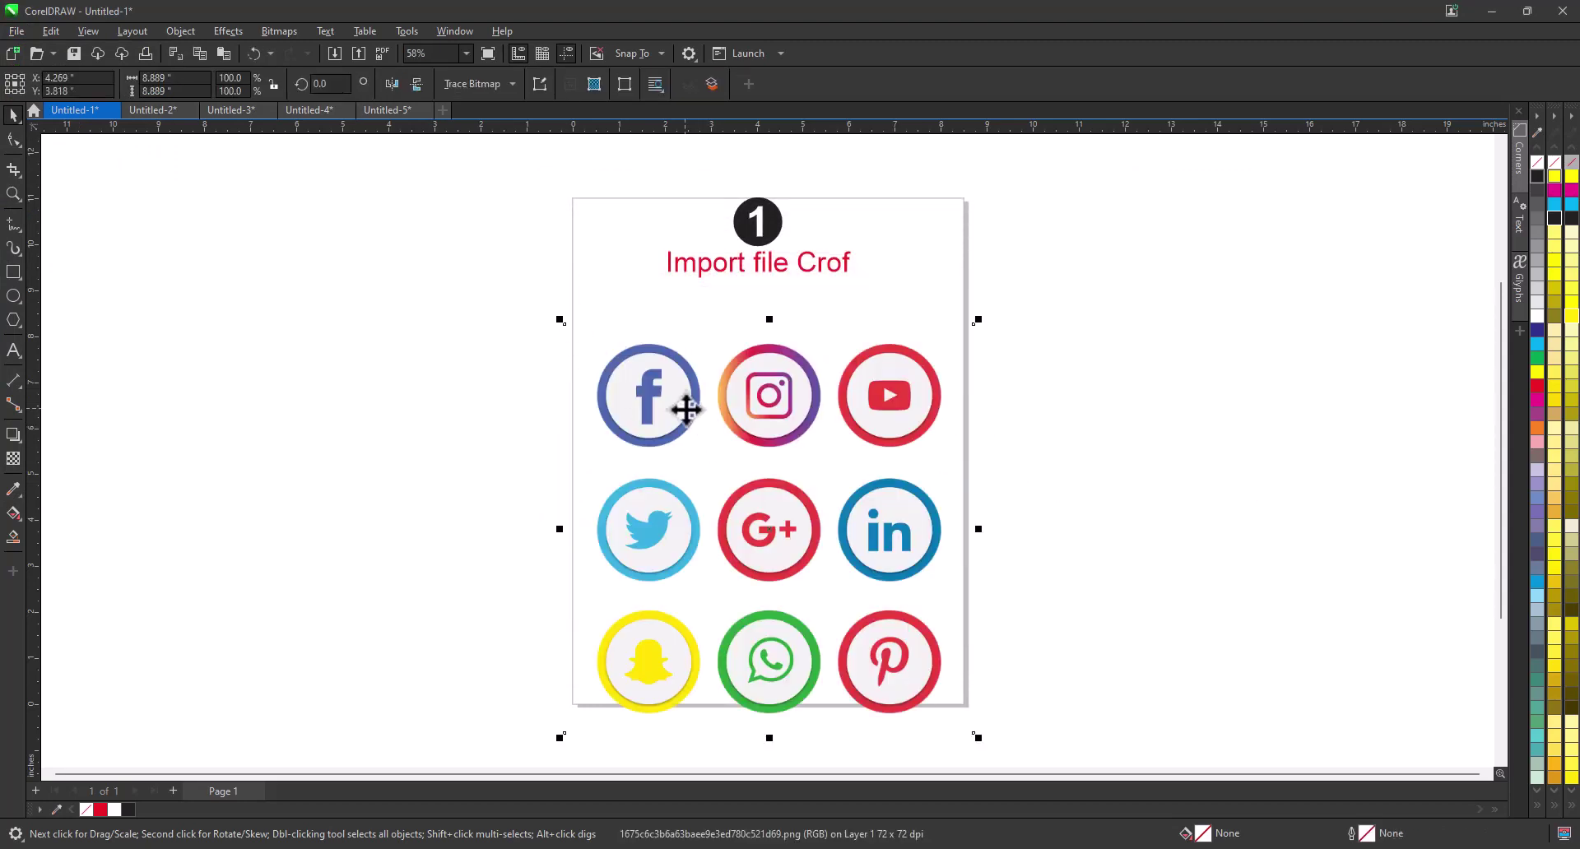
drag(686, 409, 664, 392)
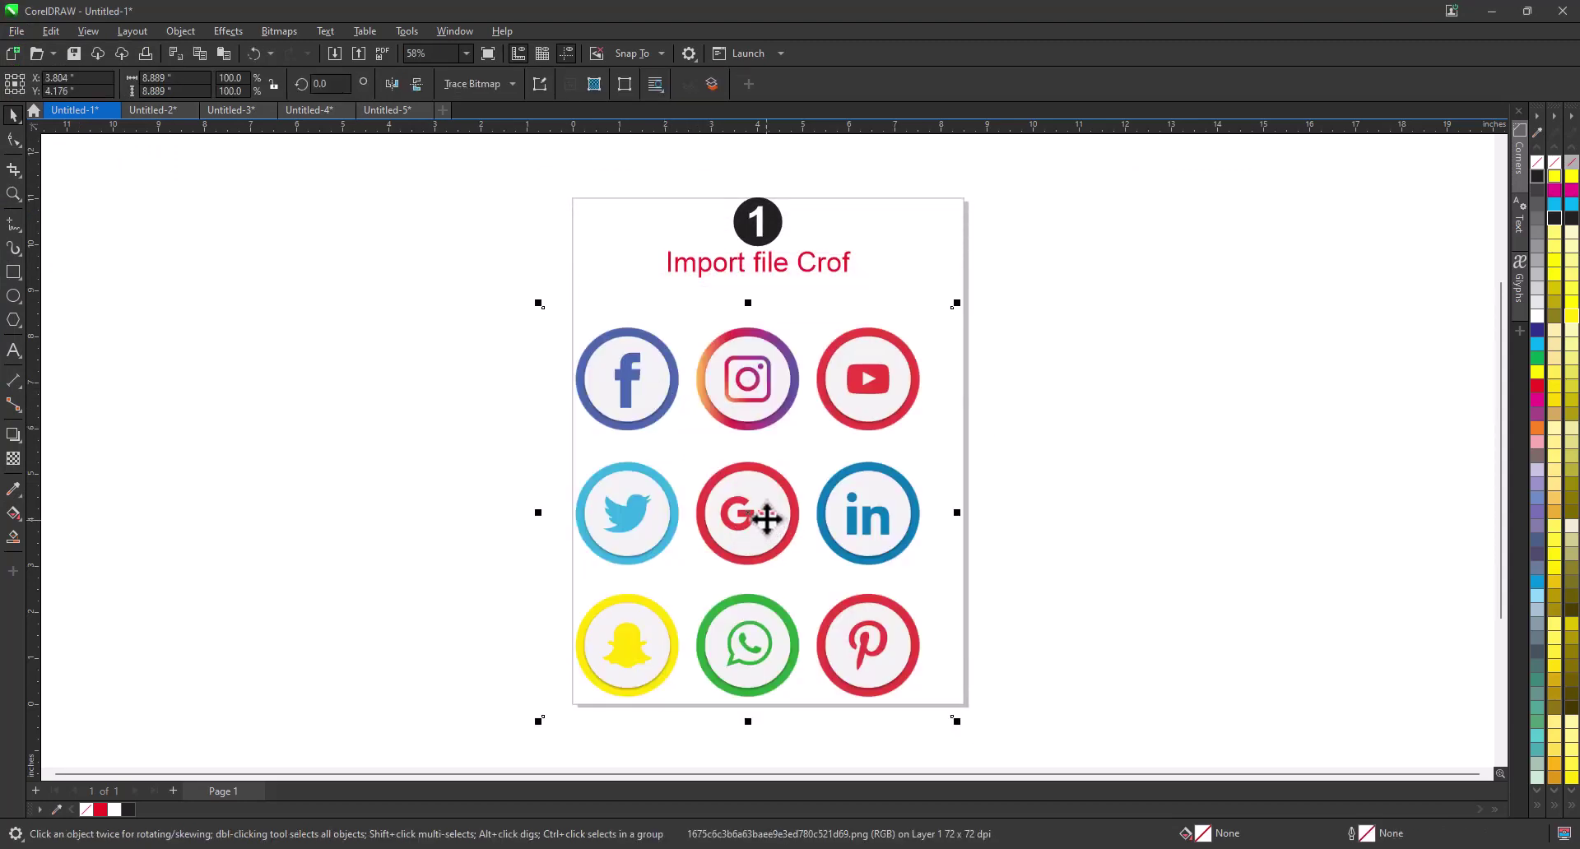
Step: Try cropping the imported image to the Google+ icon with the Crop tool, and undo the crop
click(15, 170)
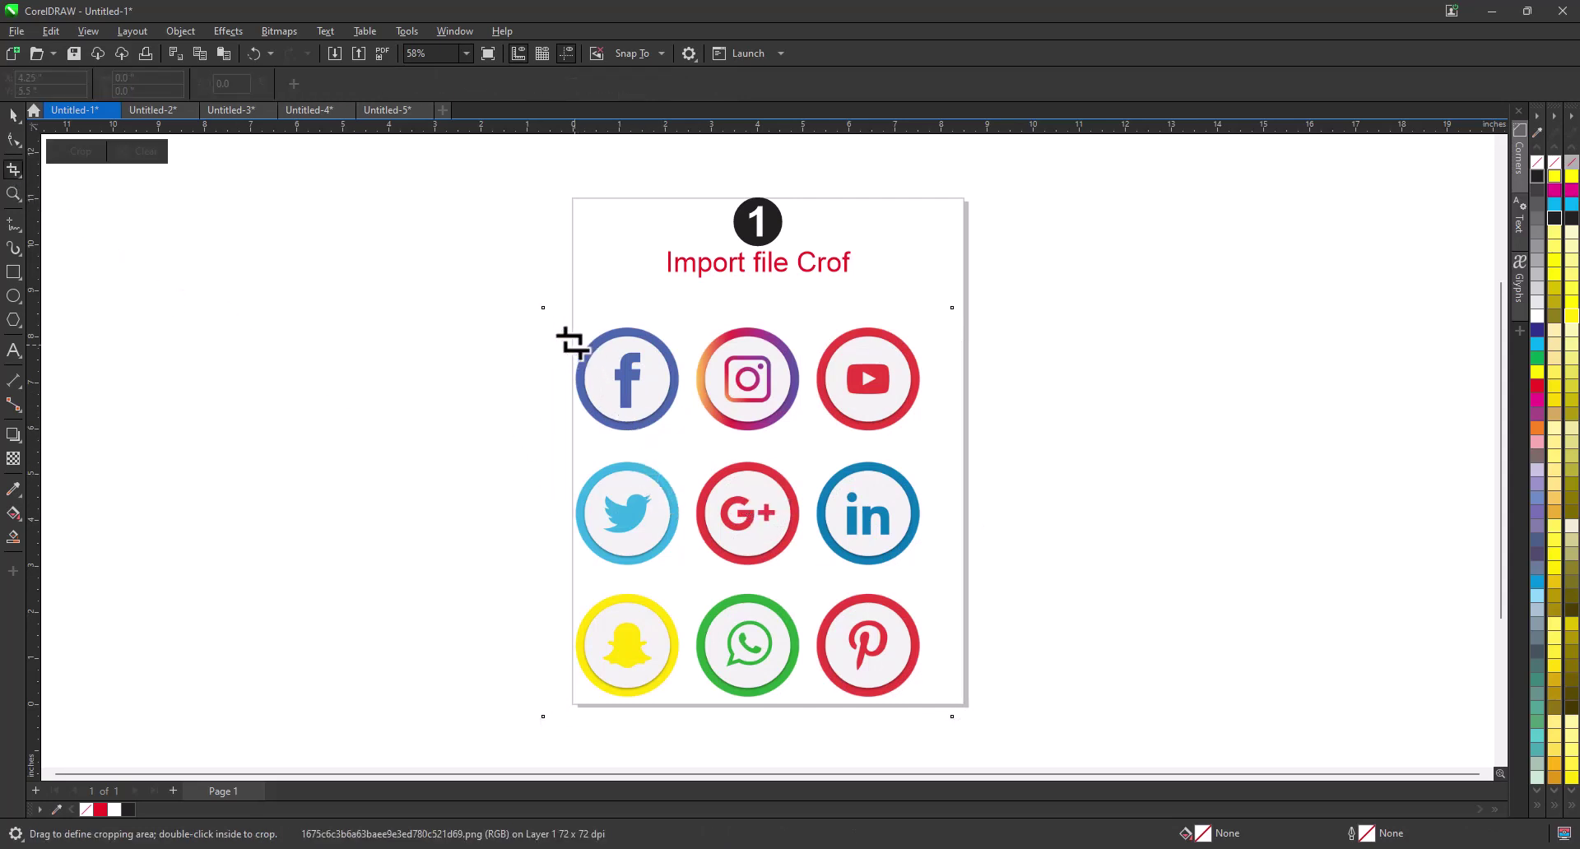
drag(684, 444, 811, 578)
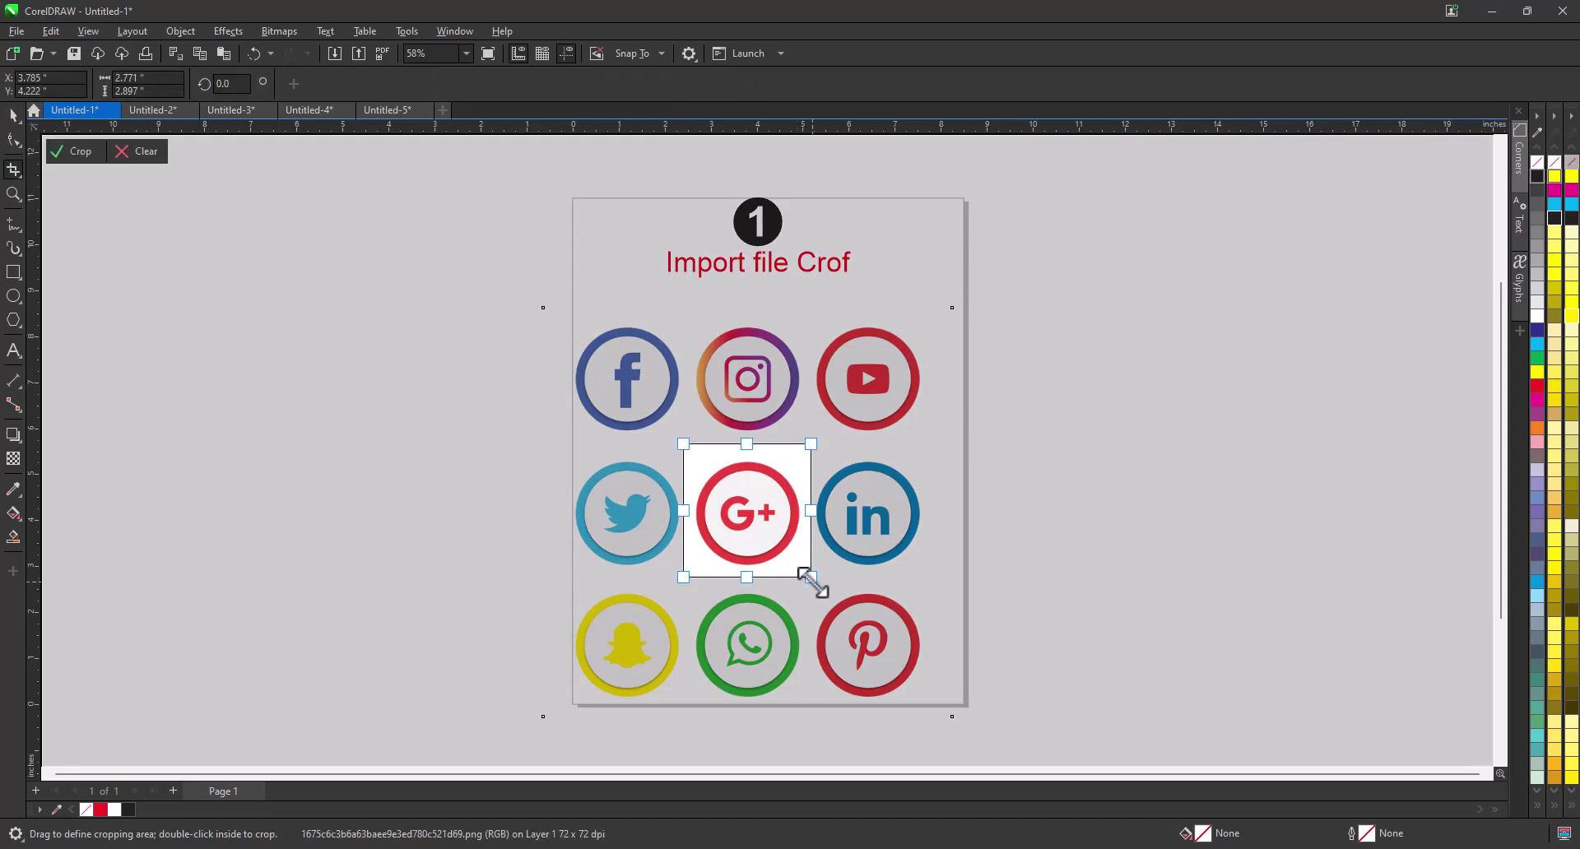
key(Return)
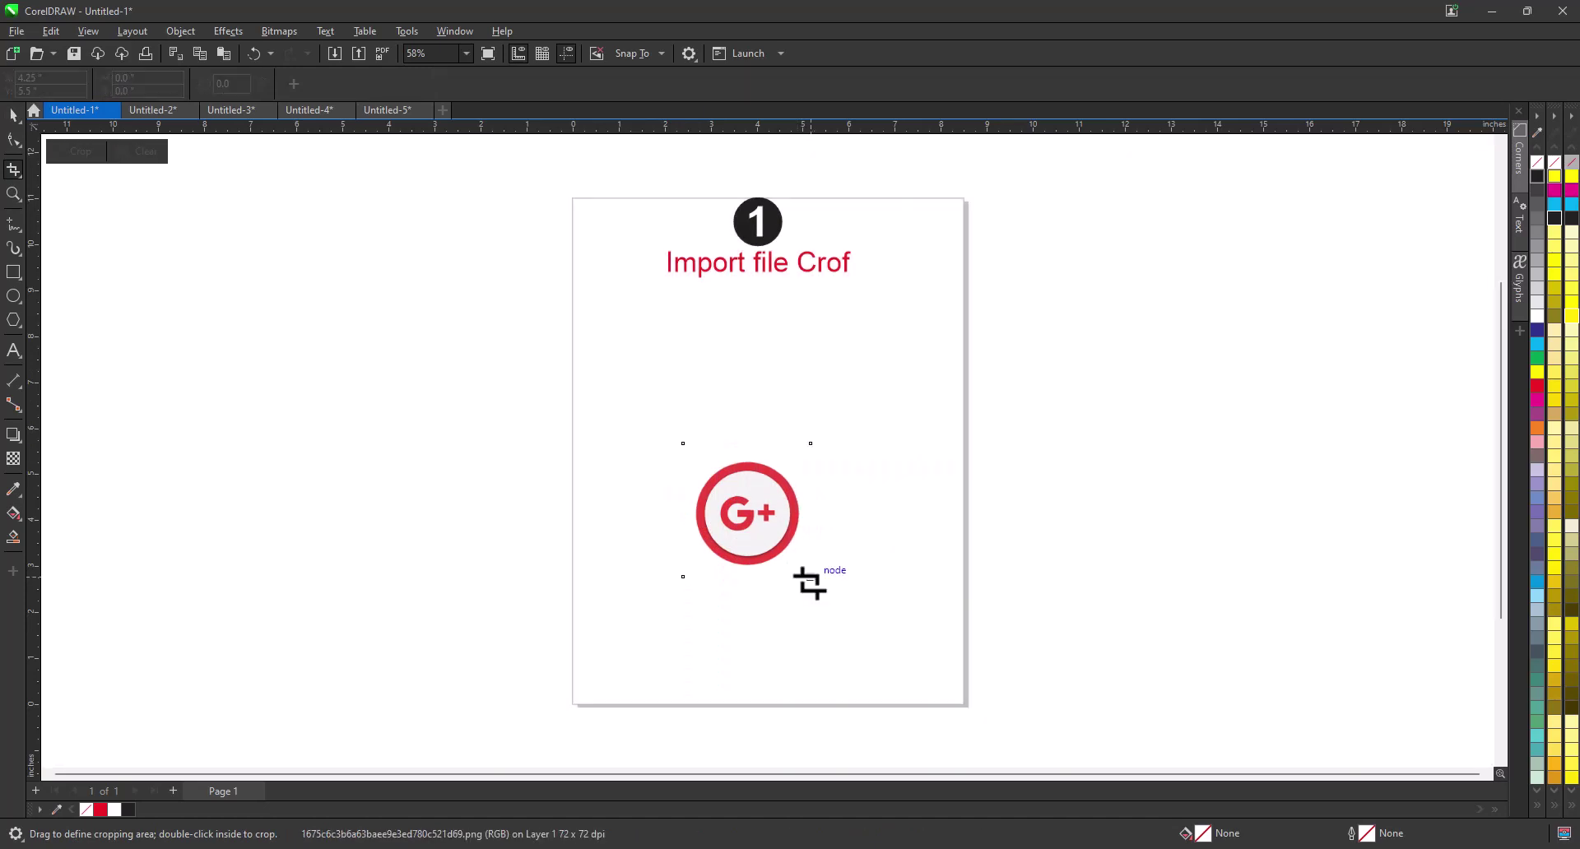
key(ctrl+z)
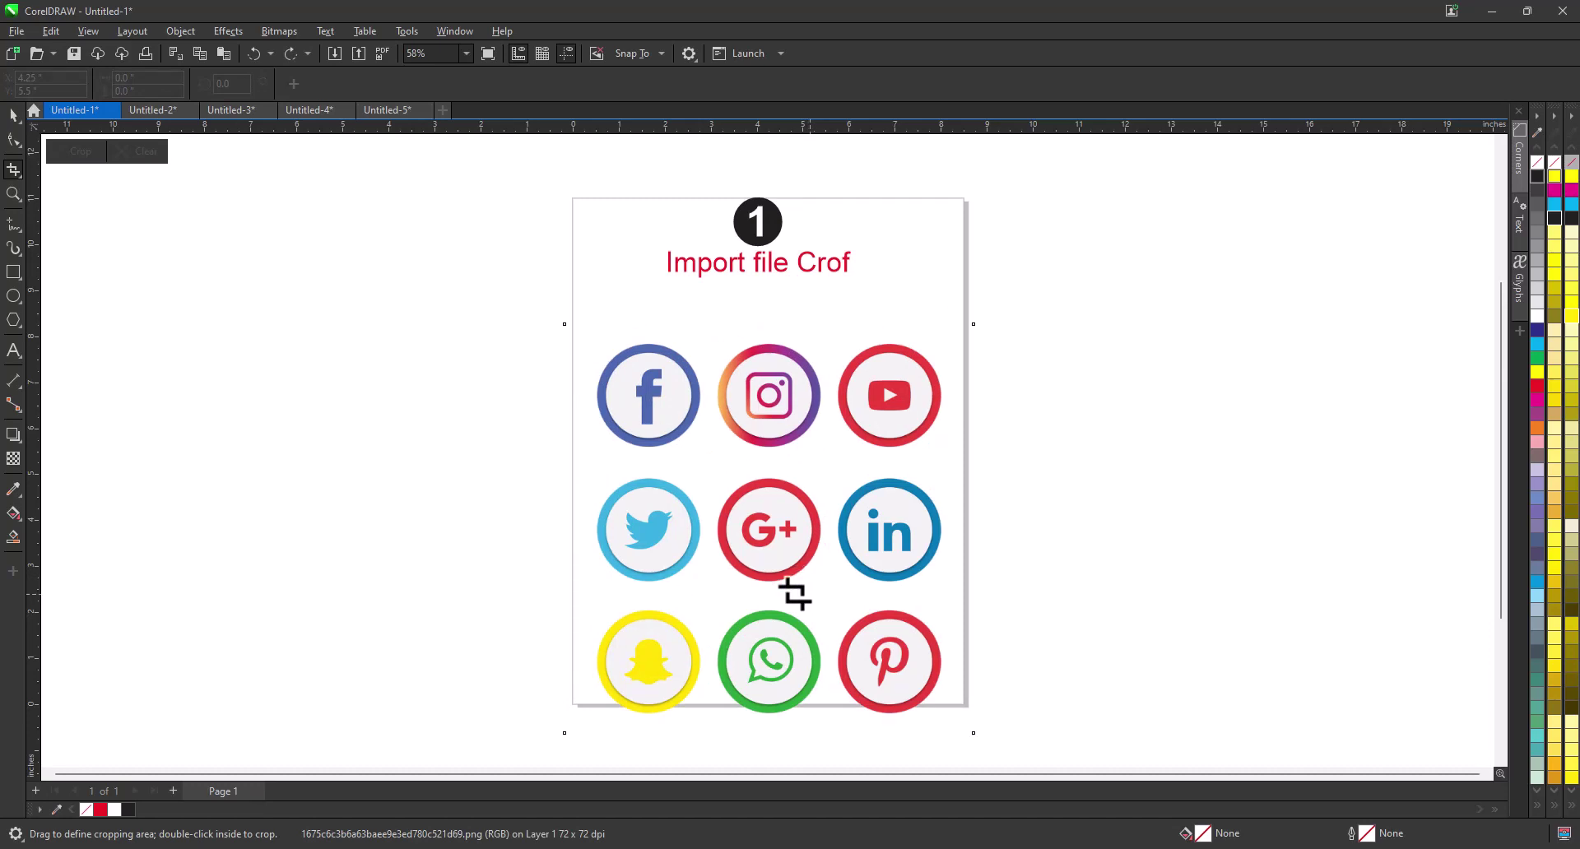
Step: Delete the imported social media icon image from the page
click(14, 115)
drag(792, 556, 754, 552)
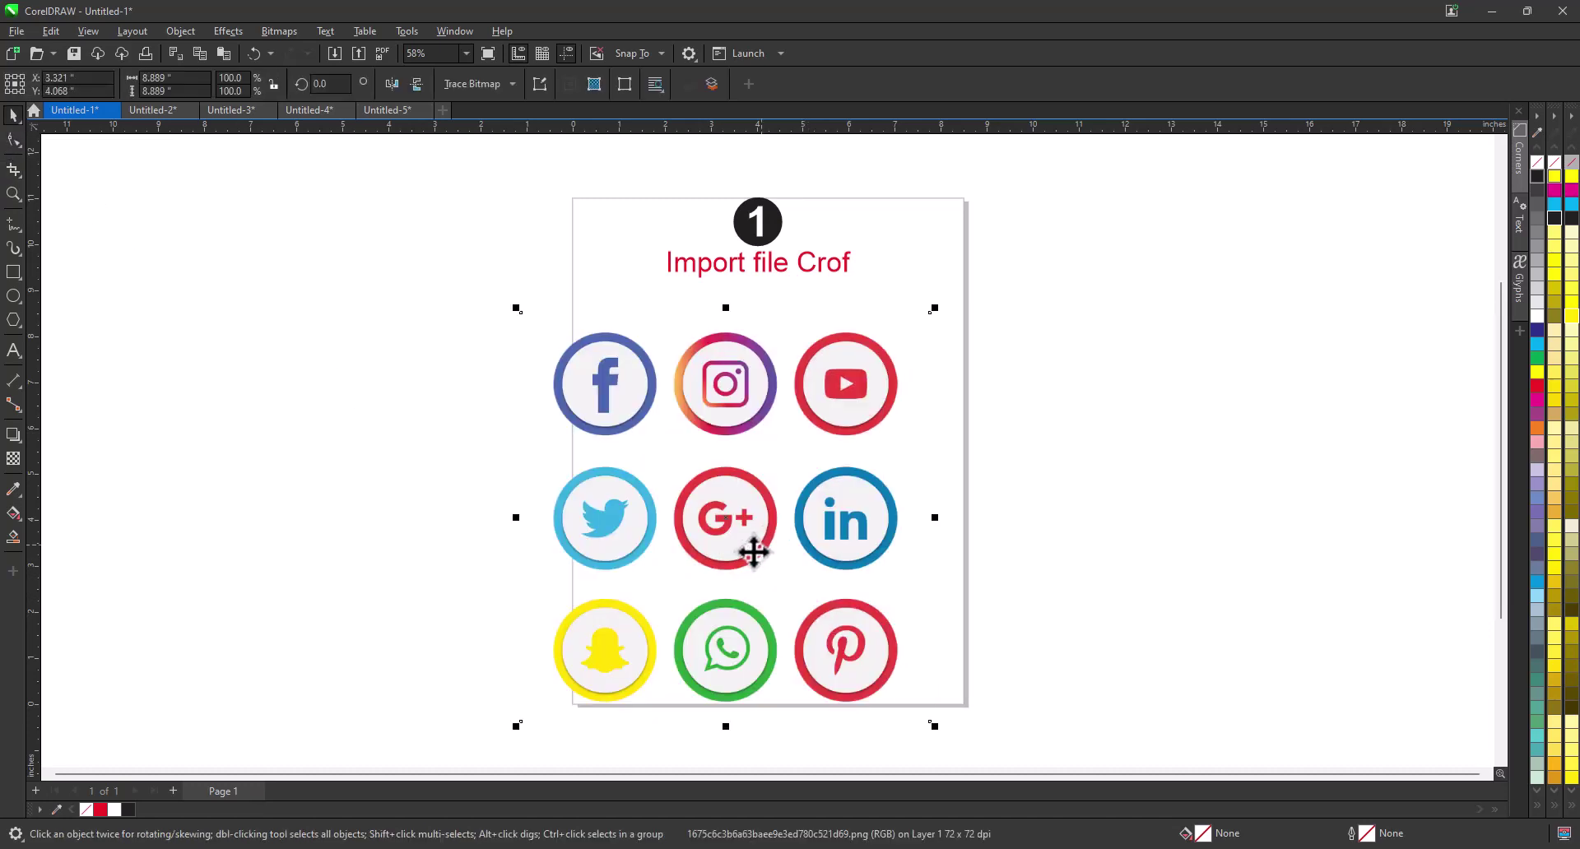
key(Delete)
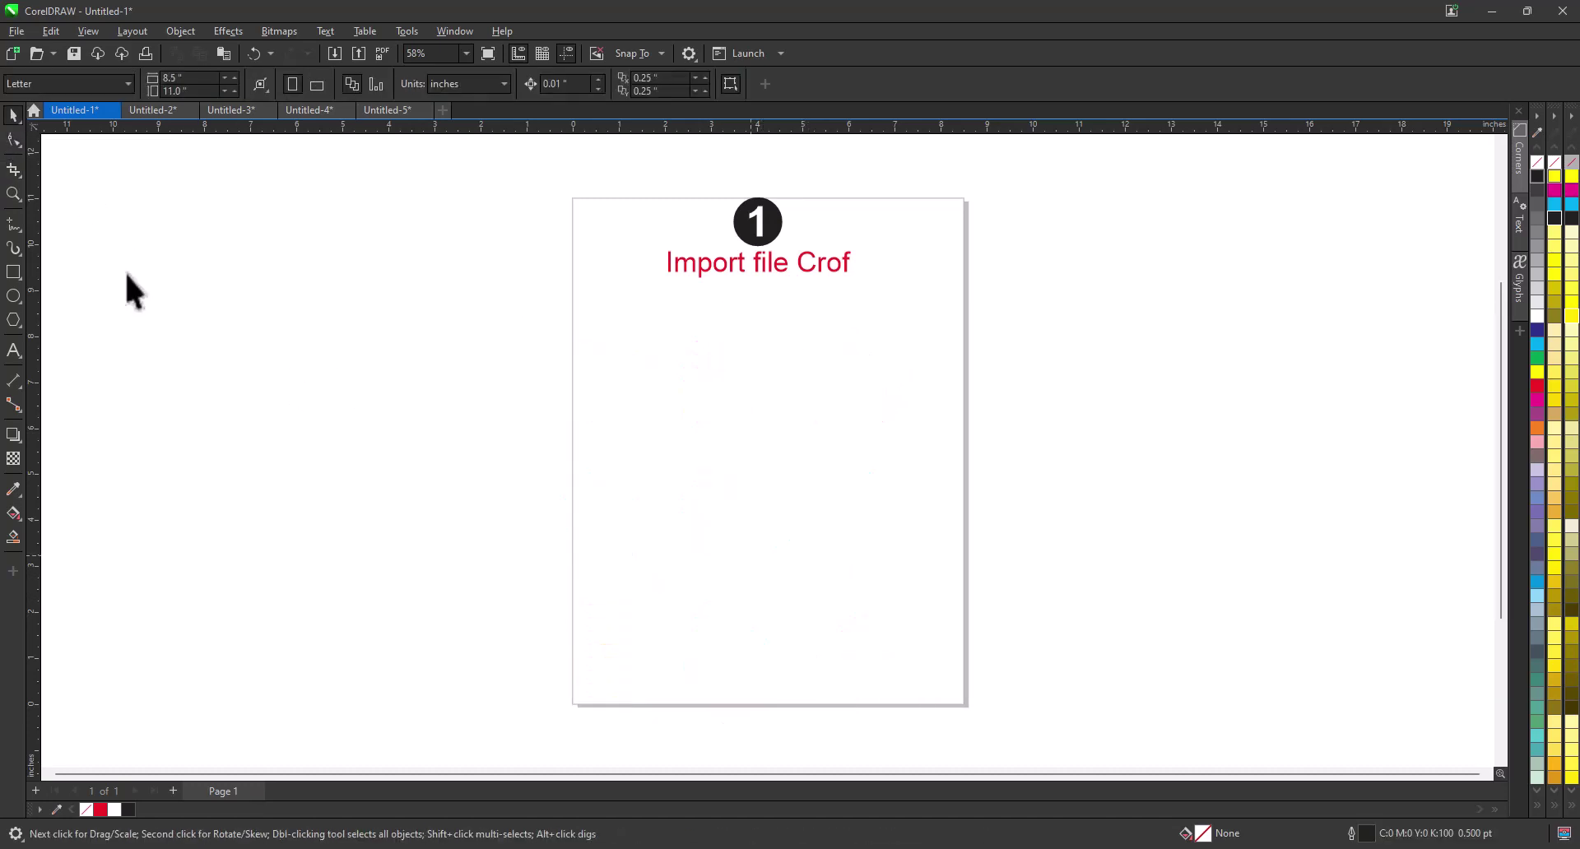
Step: Start importing the image 1675c6c3b6a63baee9e3ed780c521d69 with the Crop and load option
click(12, 30)
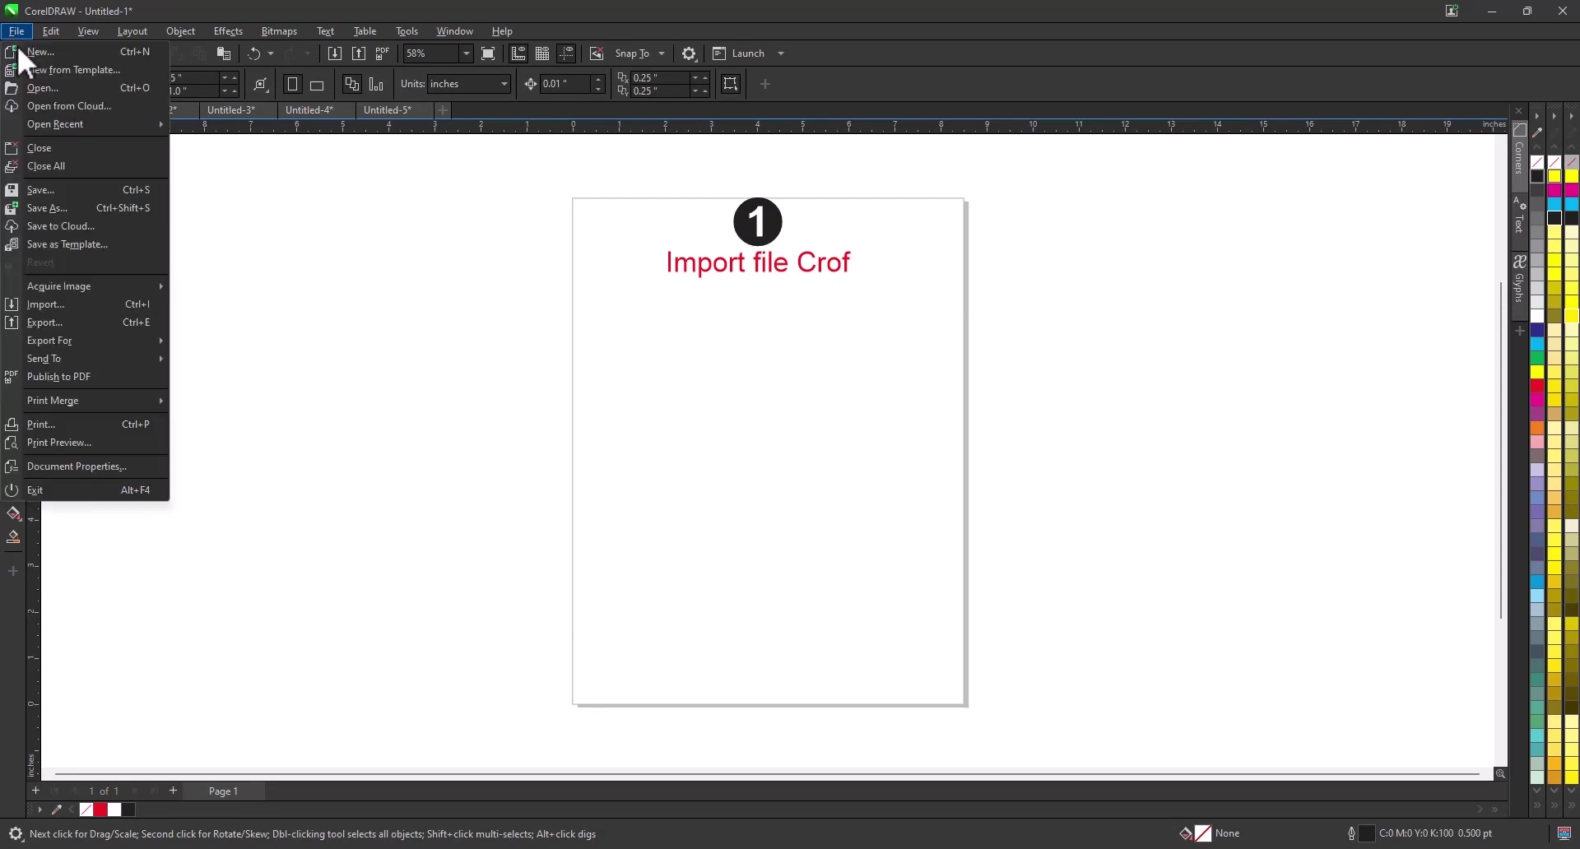
click(59, 306)
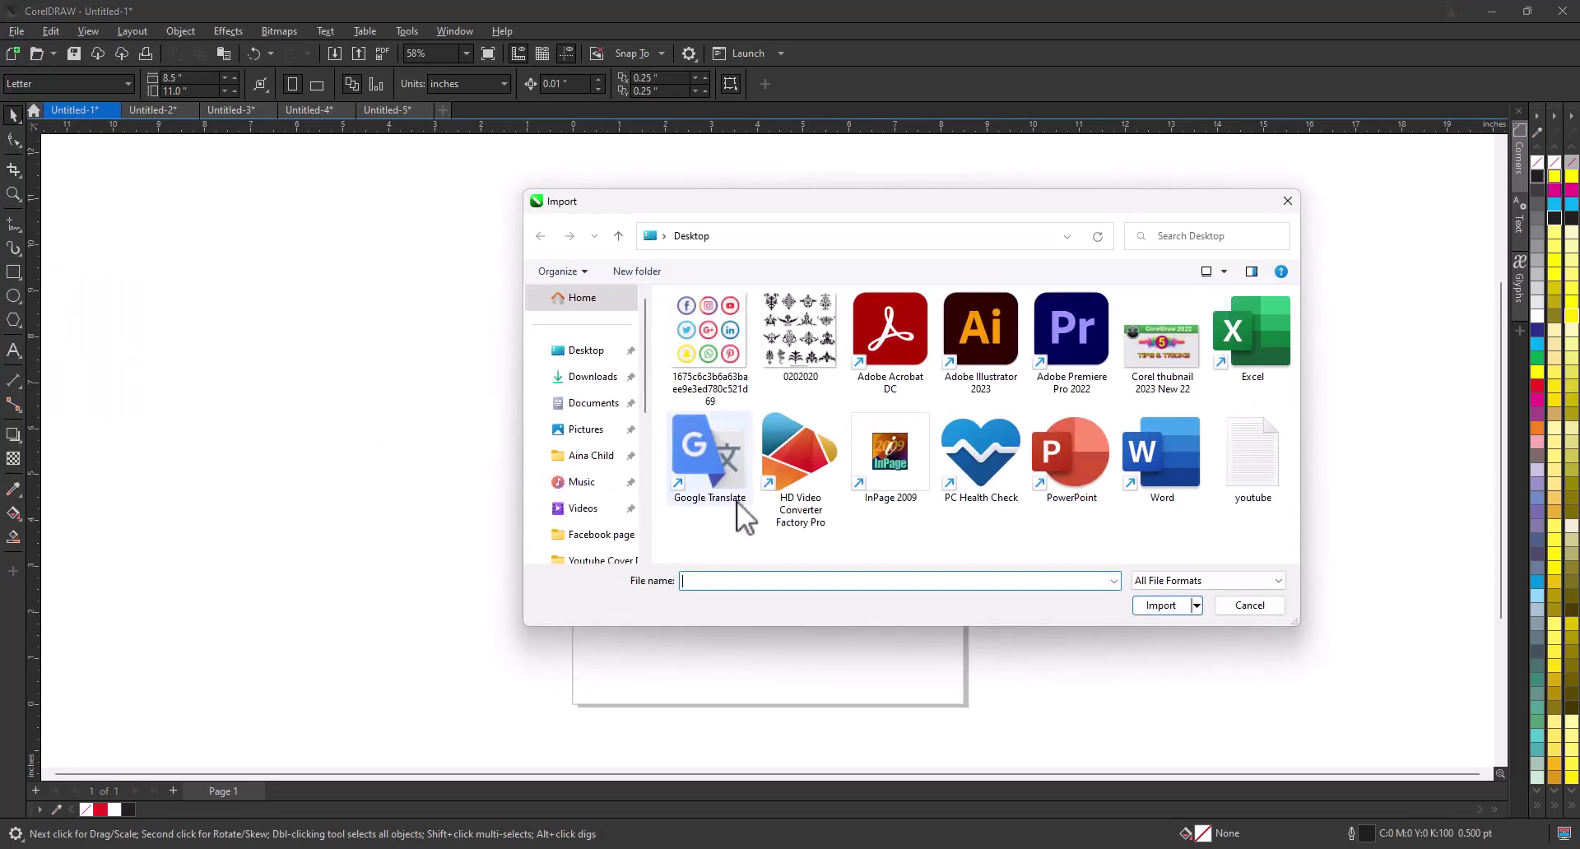
click(713, 341)
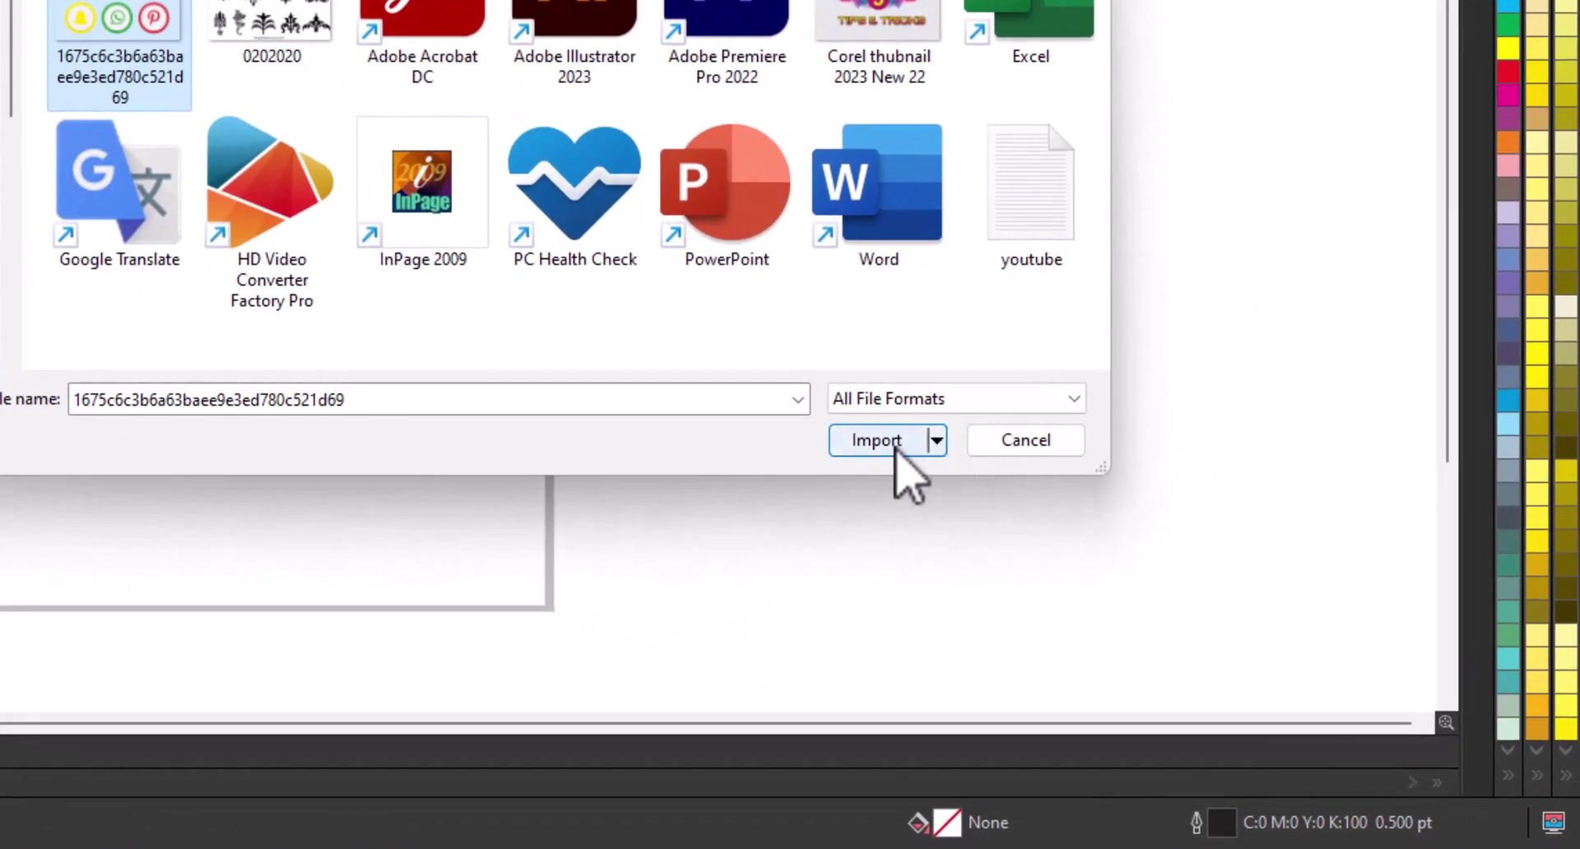
click(937, 442)
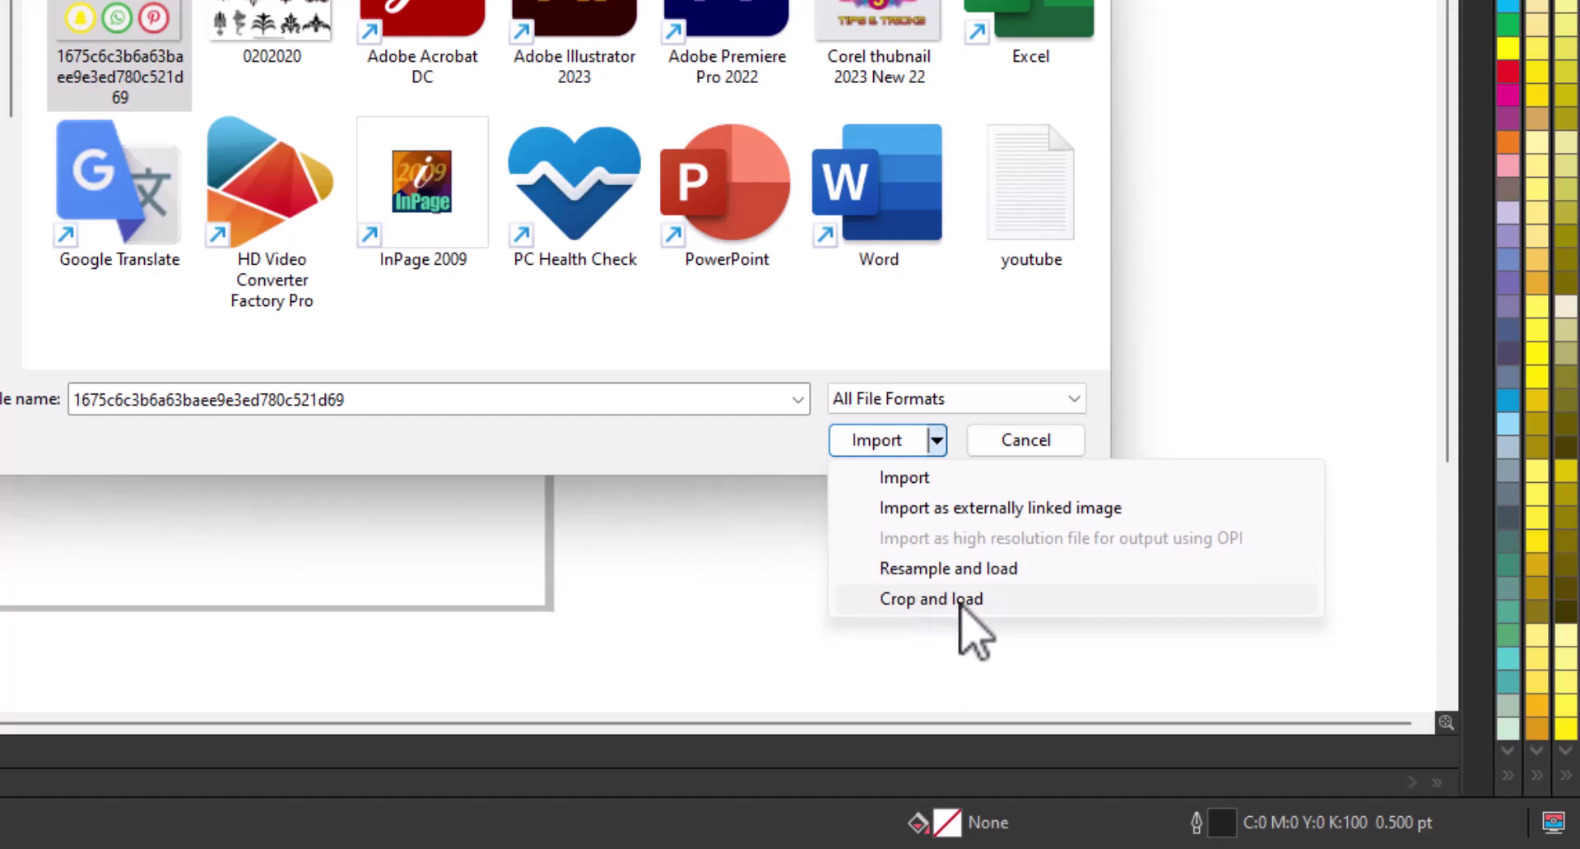
click(959, 600)
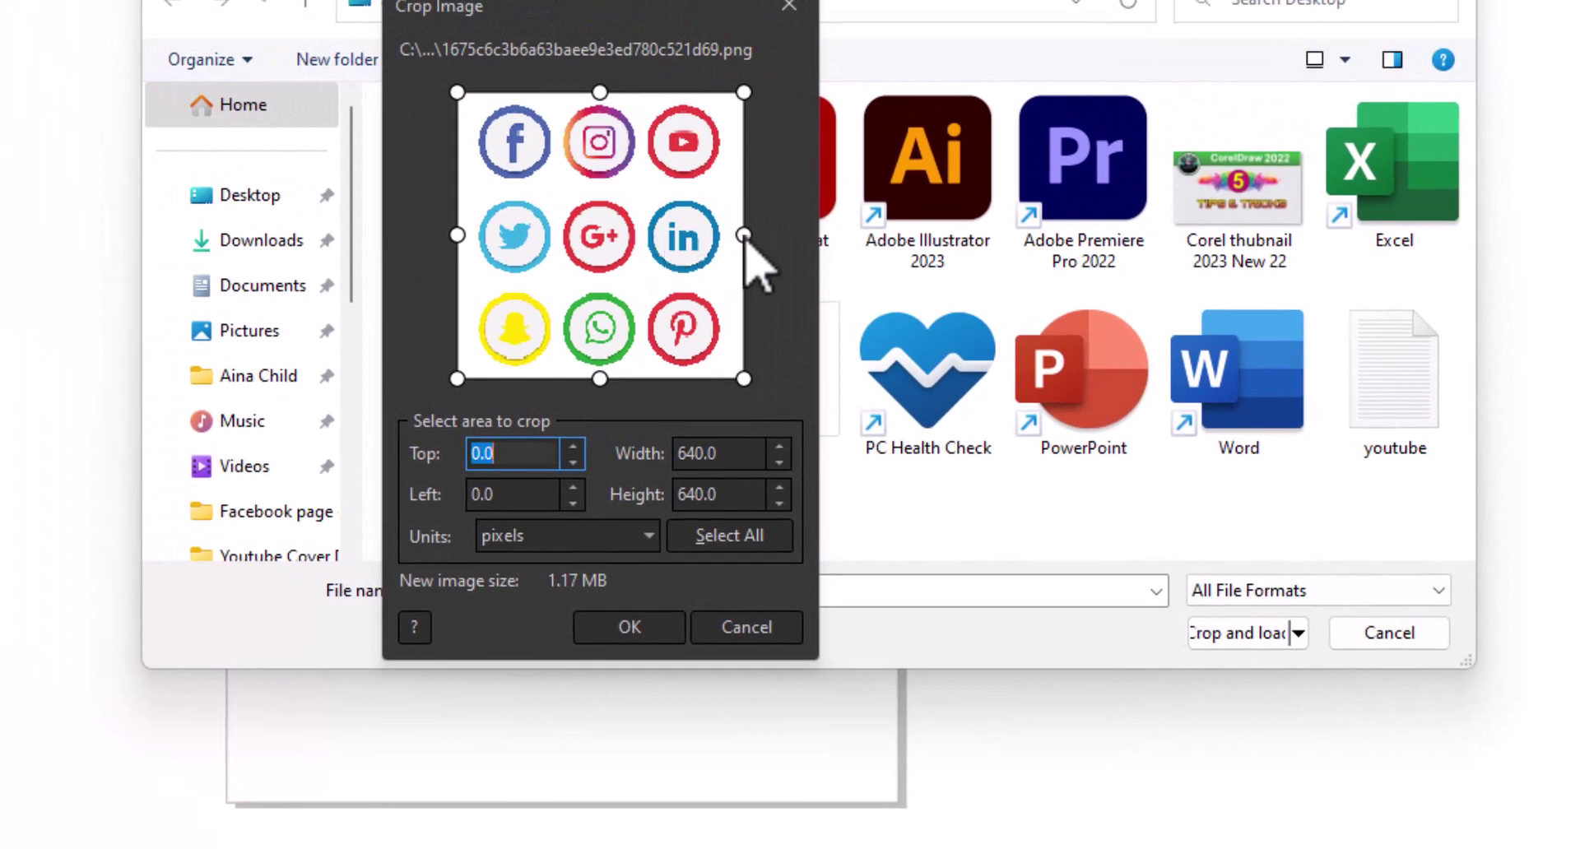
Step: Crop the import to the Facebook icon, about 214 by 218 pixels, and place it on the page below the heading
drag(744, 235, 560, 239)
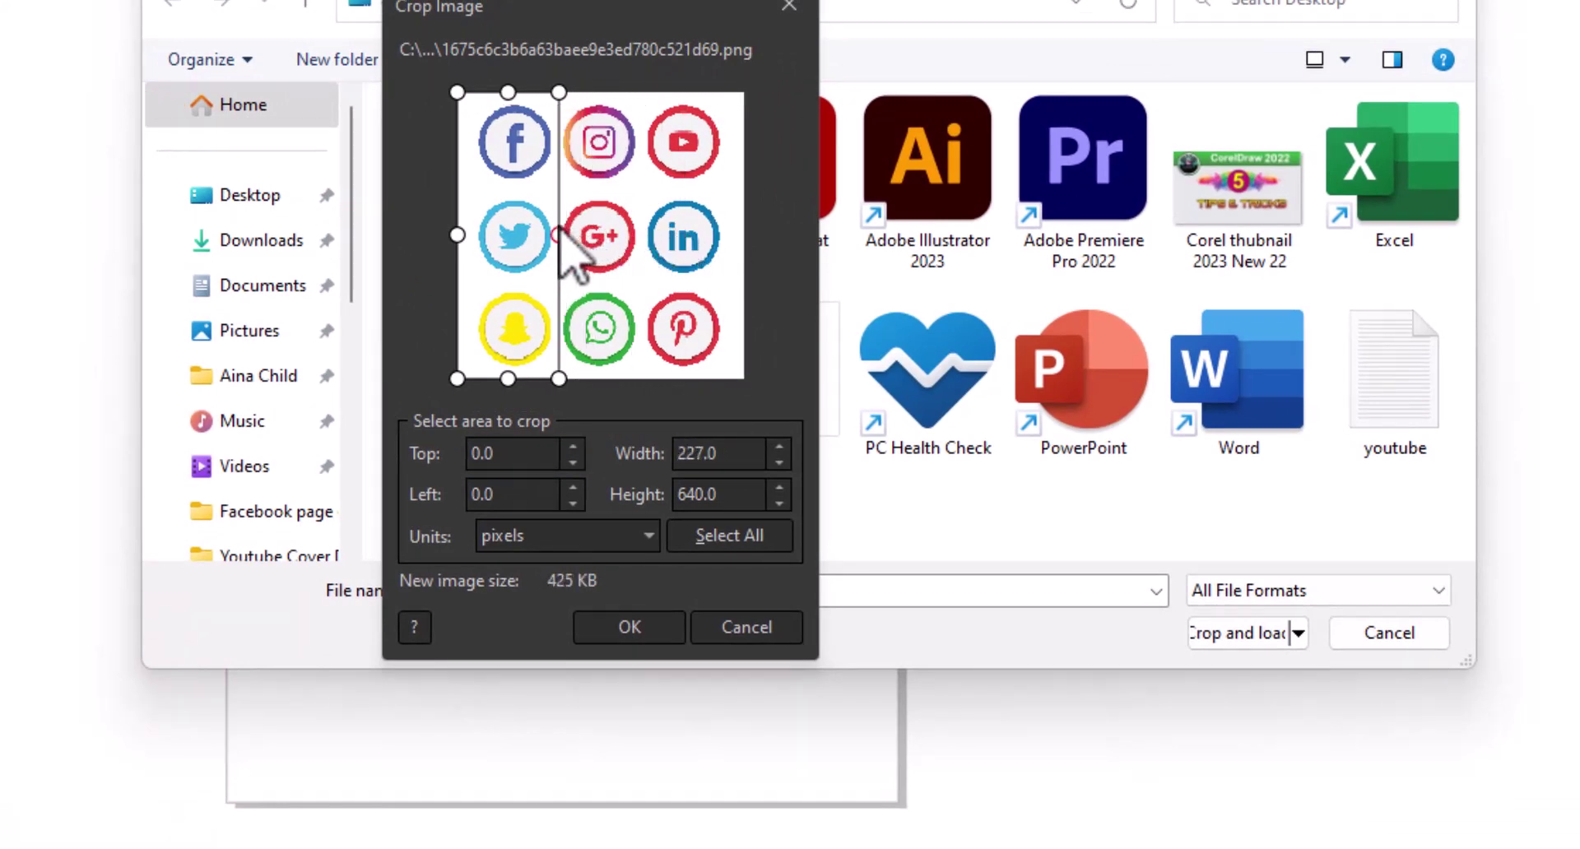
drag(508, 379, 506, 189)
drag(457, 140, 464, 141)
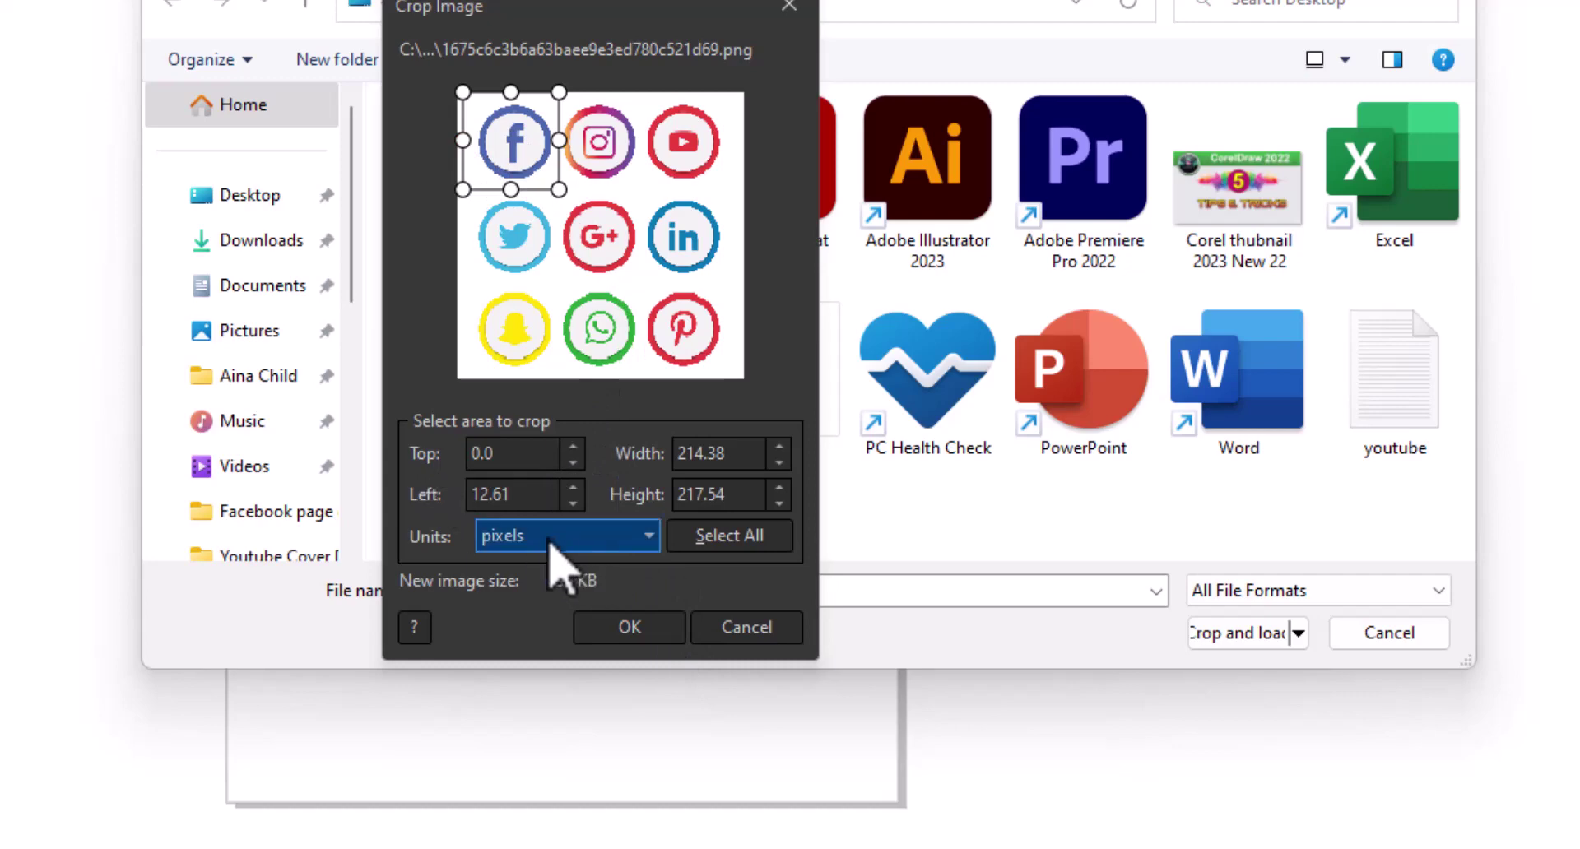
click(629, 644)
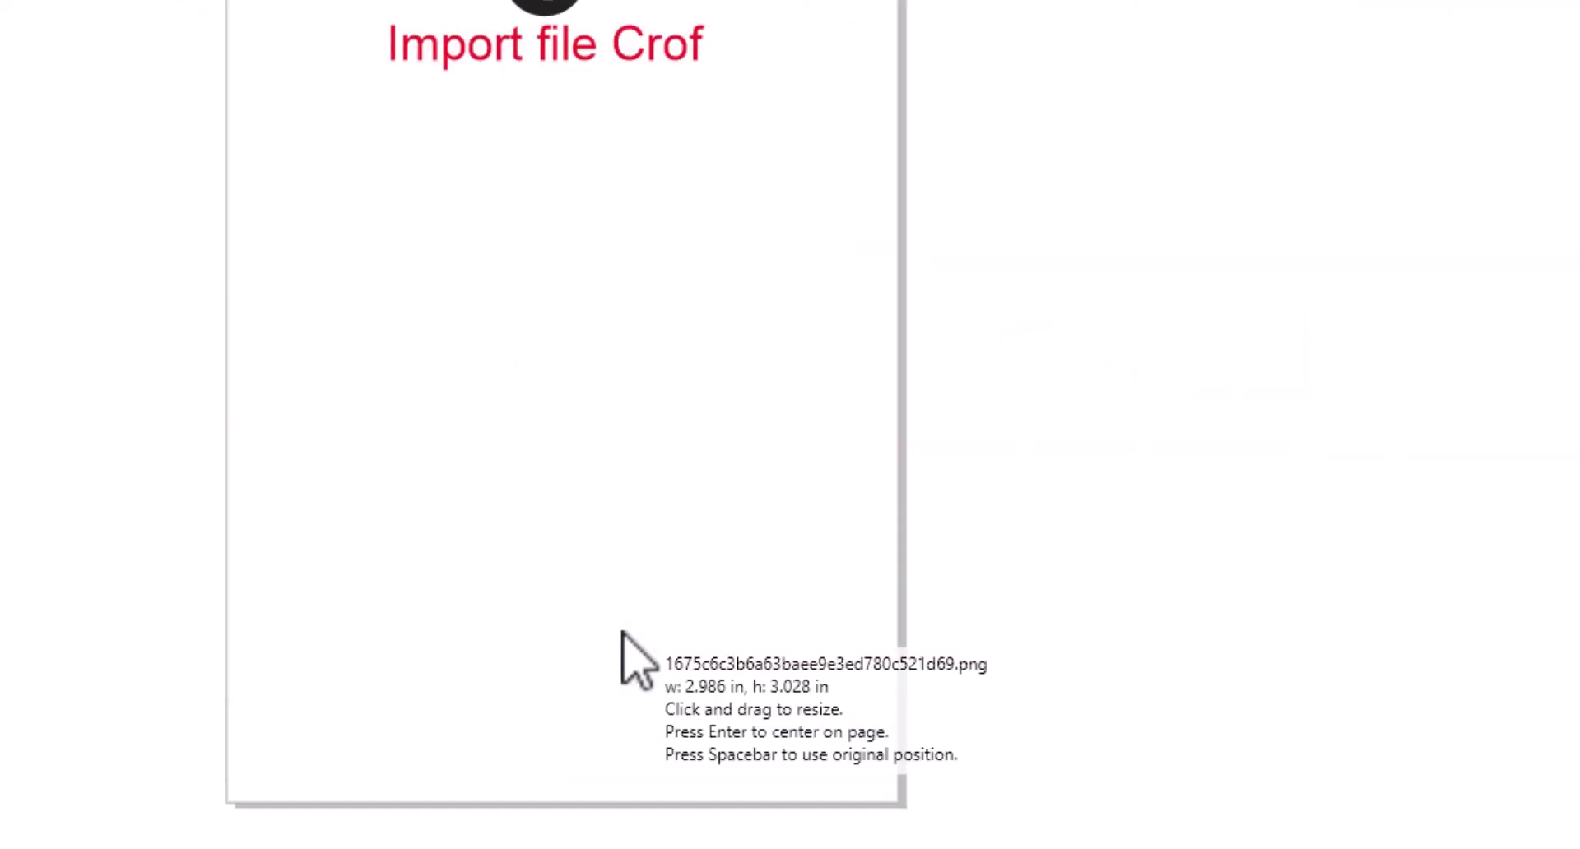
click(327, 204)
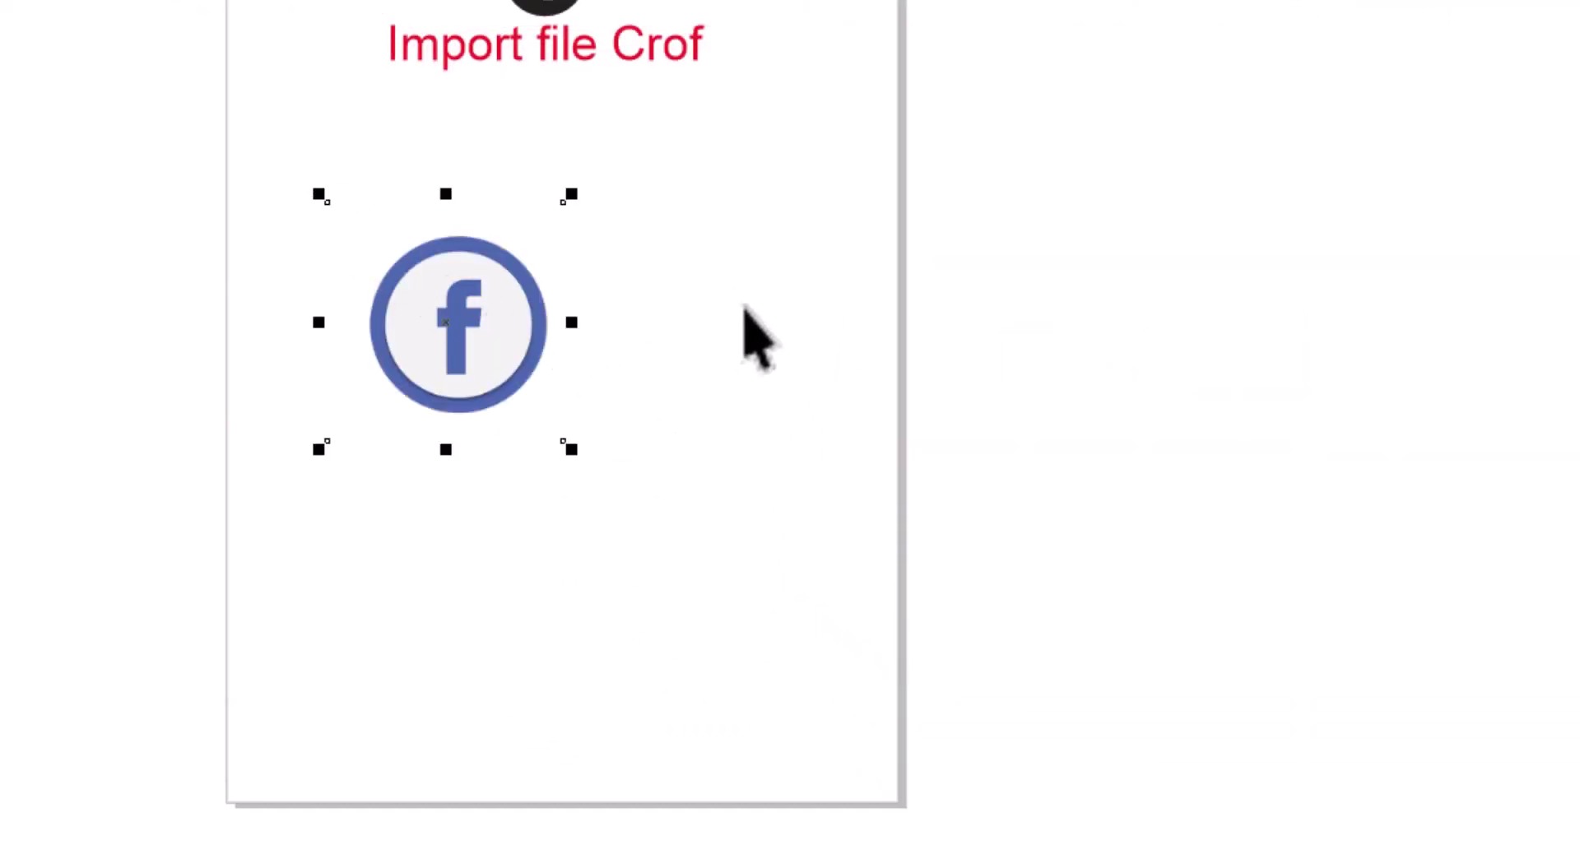
Step: Move the Facebook icon to about the middle of the page and deselect it
click(751, 335)
drag(455, 338, 494, 364)
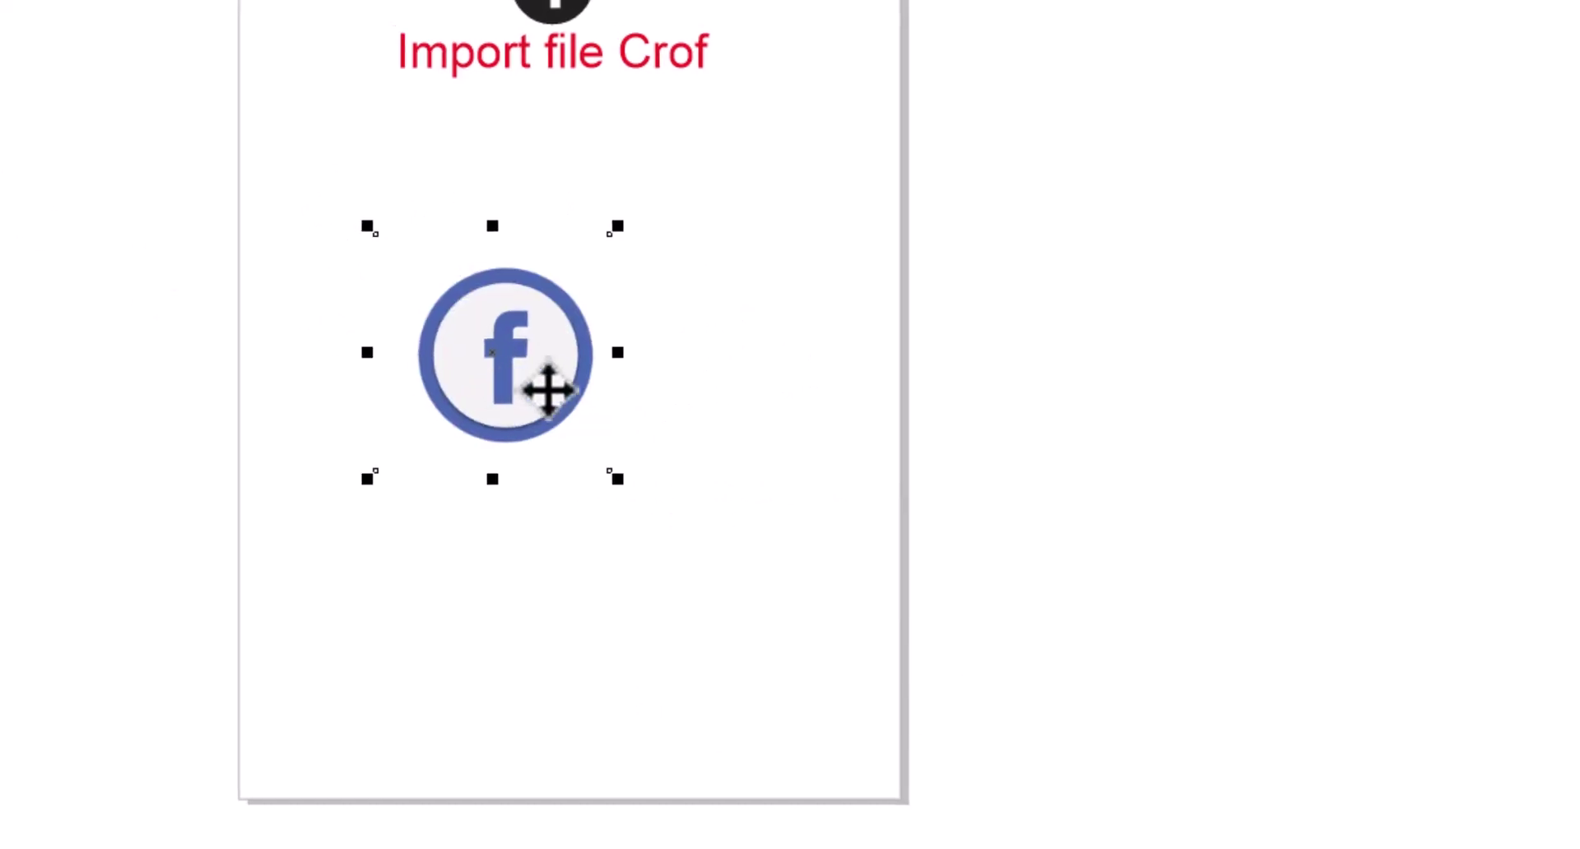
drag(541, 389, 586, 393)
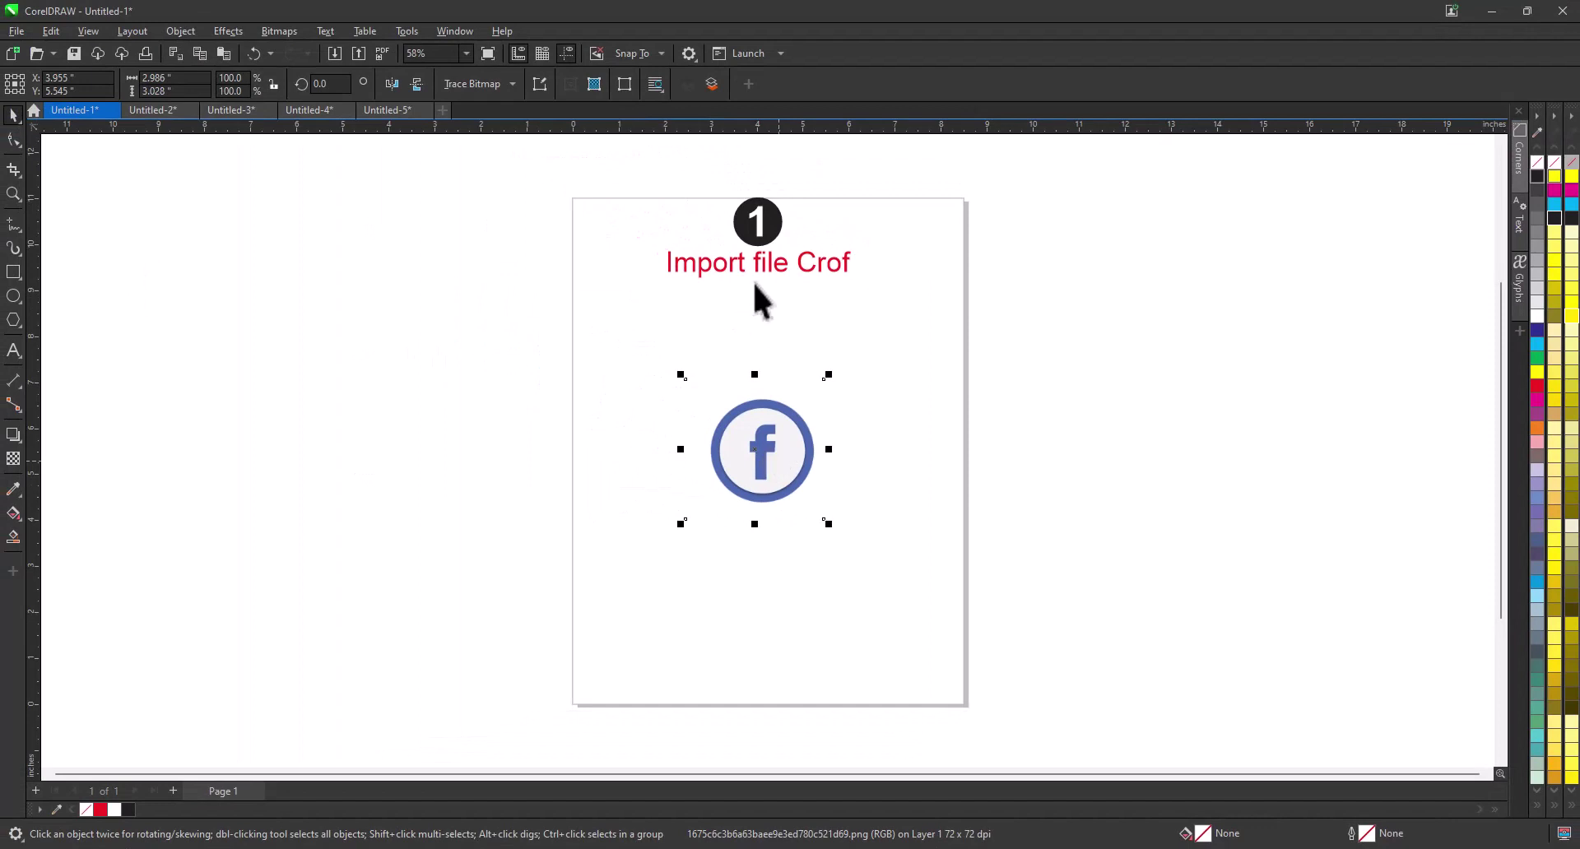
click(511, 502)
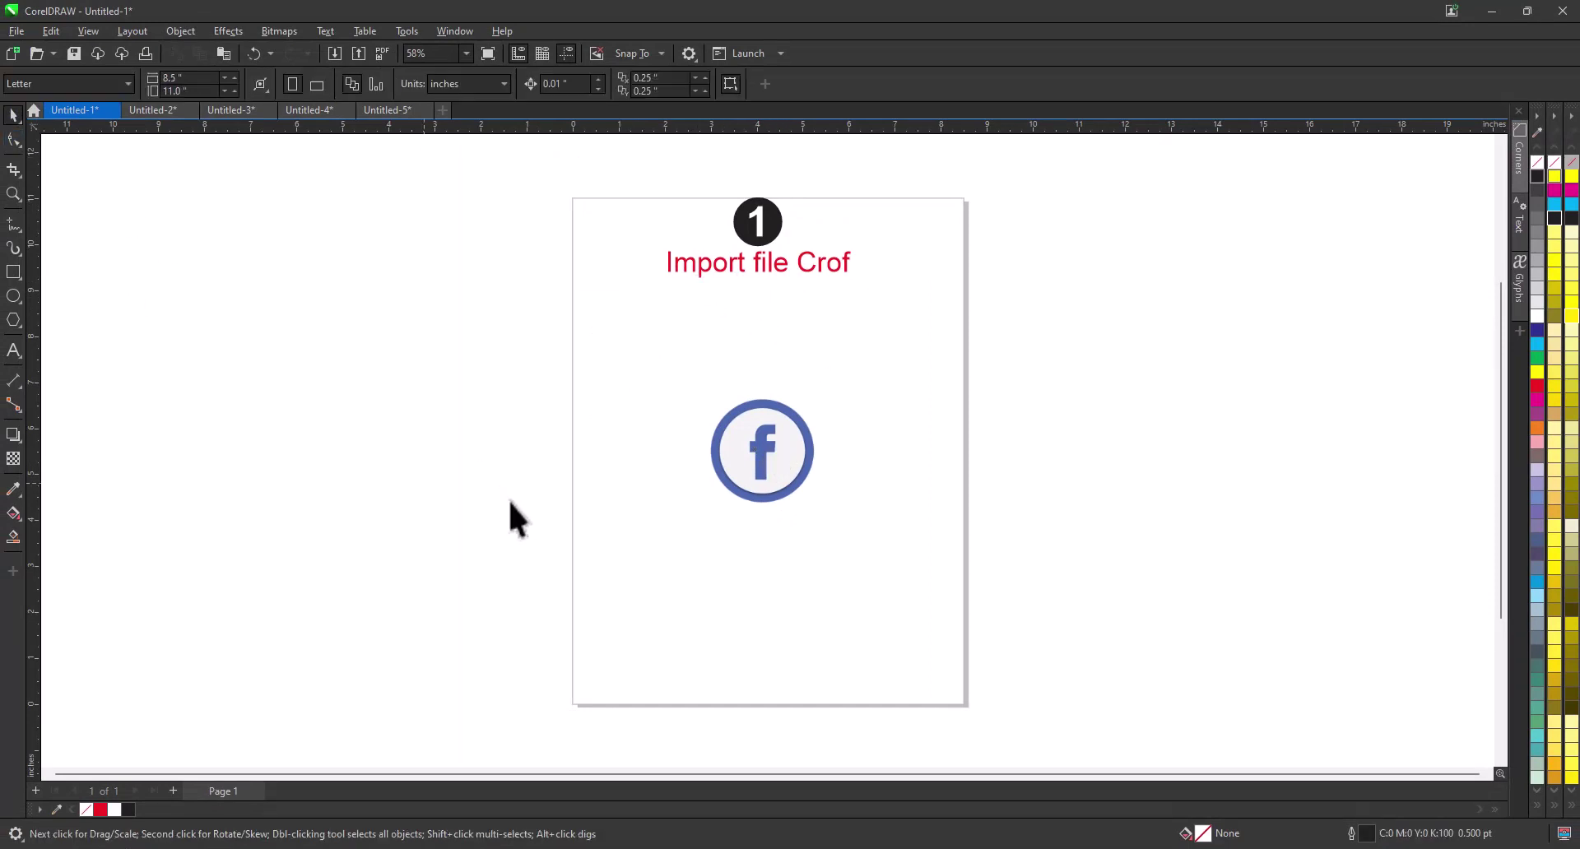
Step: In the Untitled-2 document, draw a circle about 1.97 inches in diameter on the left half of the page below the heading
click(160, 109)
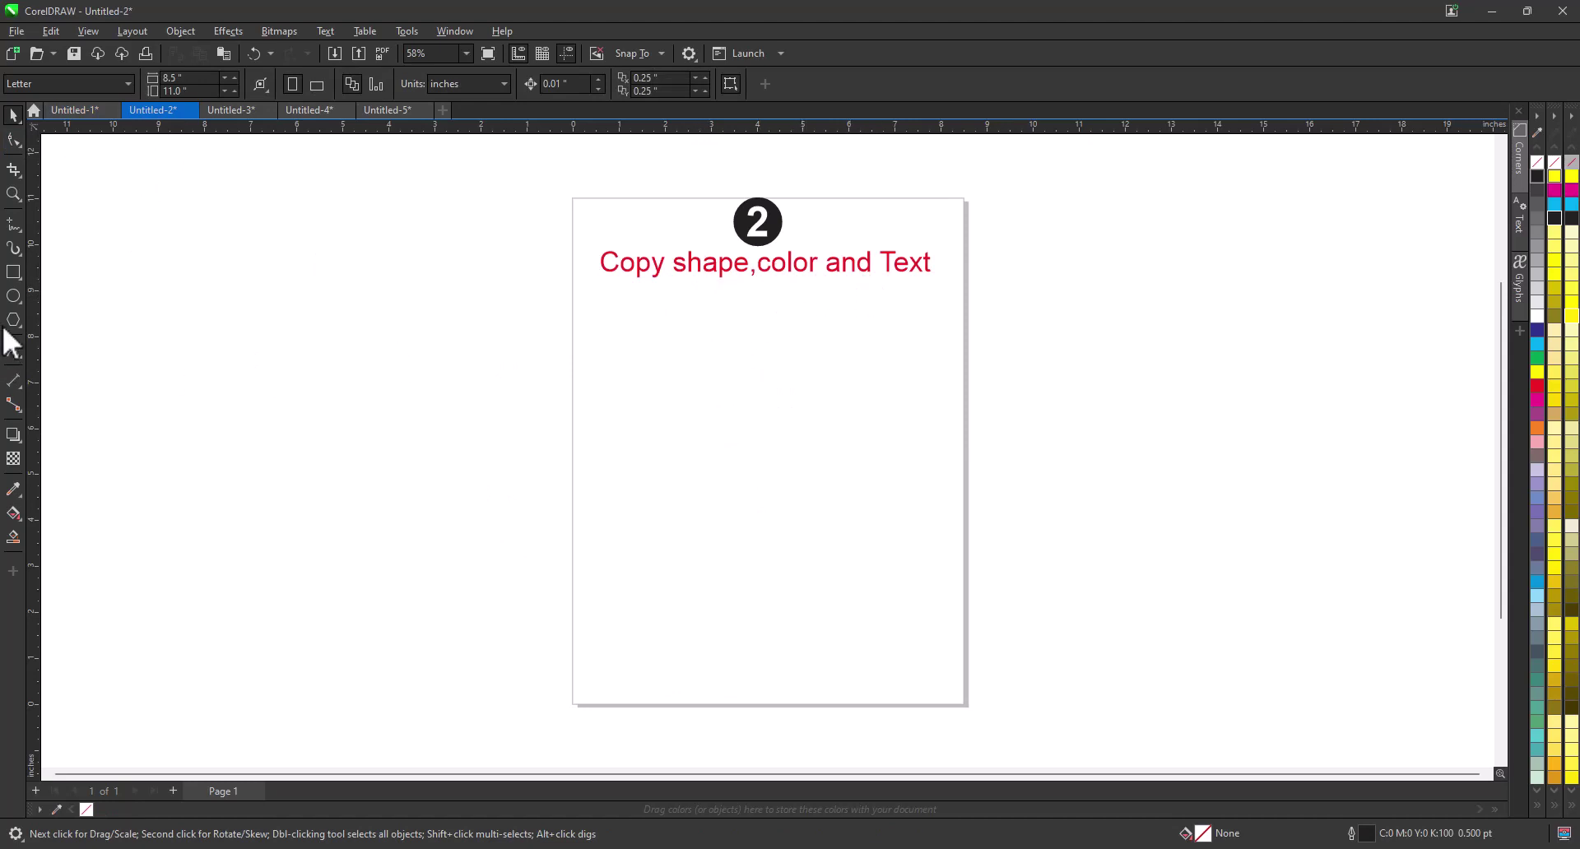
click(14, 296)
mouse_move(617, 377)
mouse_down()
mouse_move(680, 469)
mouse_move(712, 470)
mouse_up()
click(14, 193)
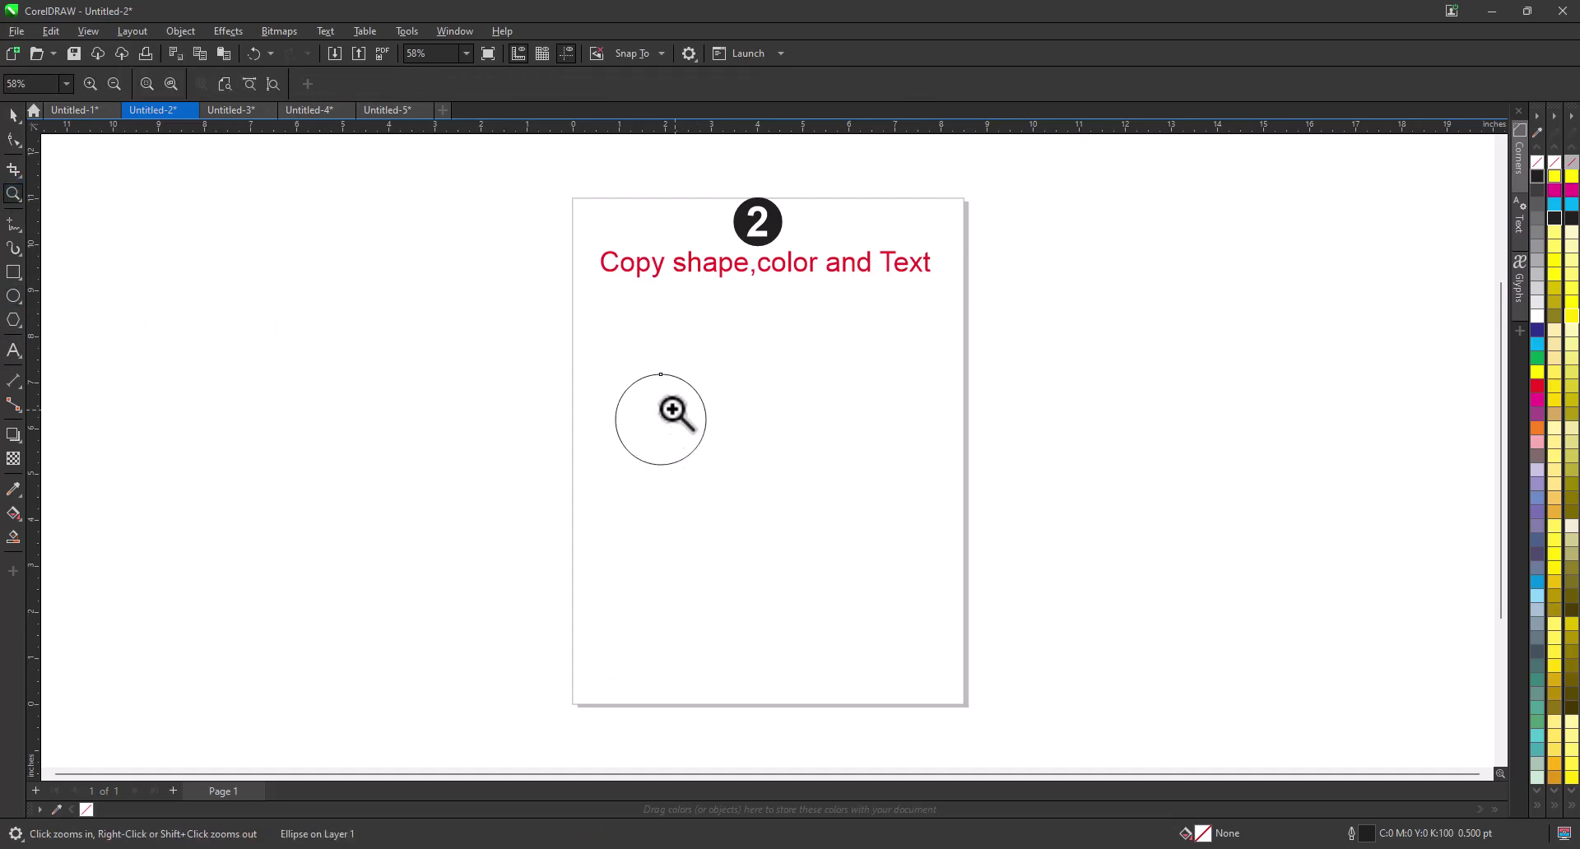
drag(586, 349, 745, 487)
key(space)
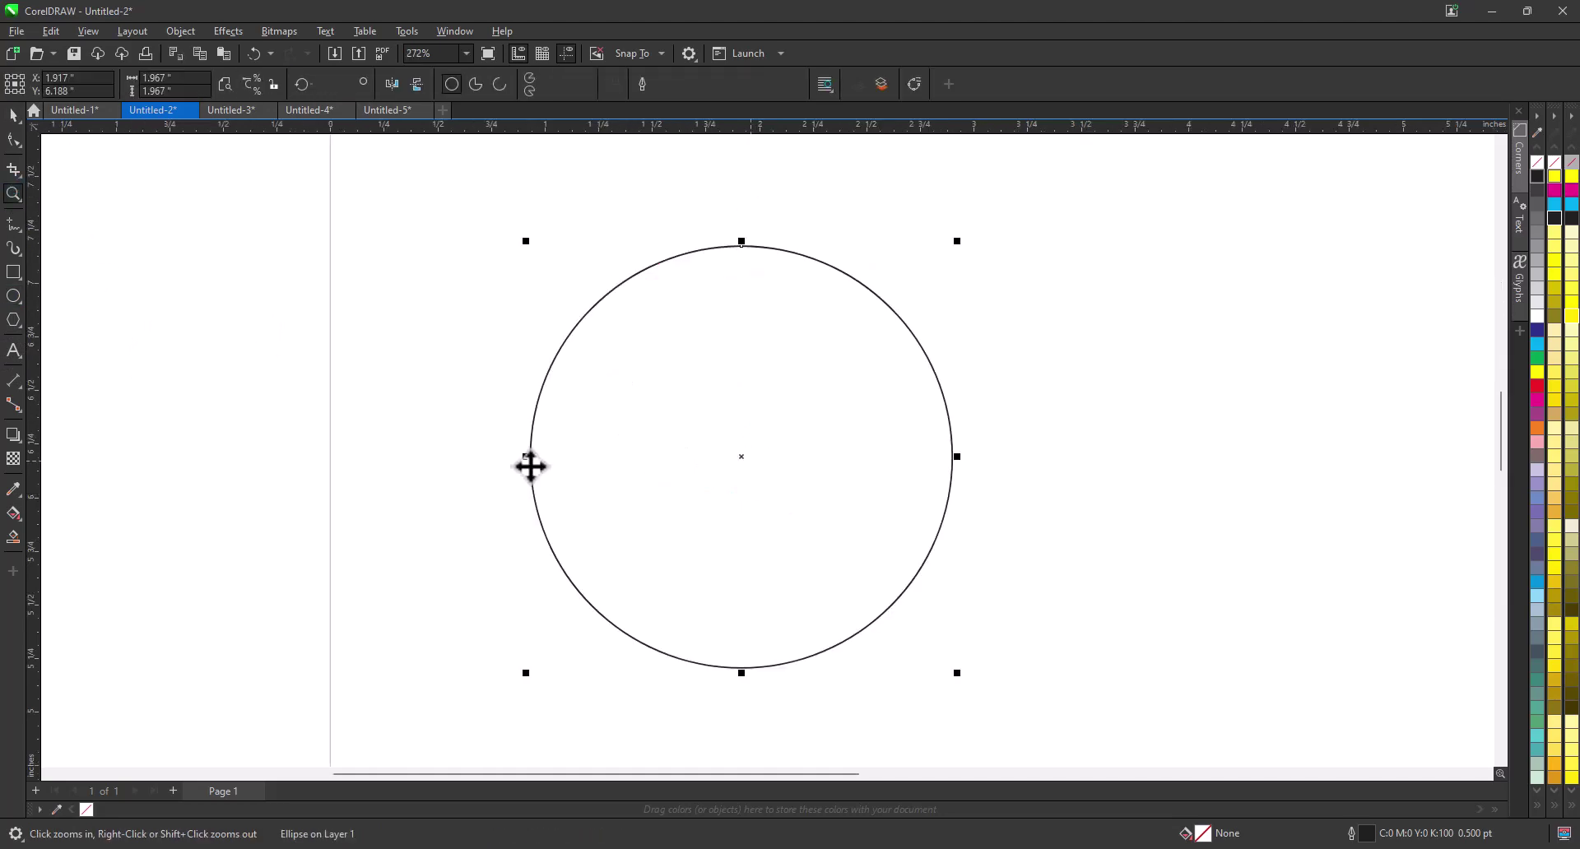
Step: Apply a red and orange fountain fill to the circle with the Interactive Fill tool and make it elliptical, with orange in the centre
click(13, 514)
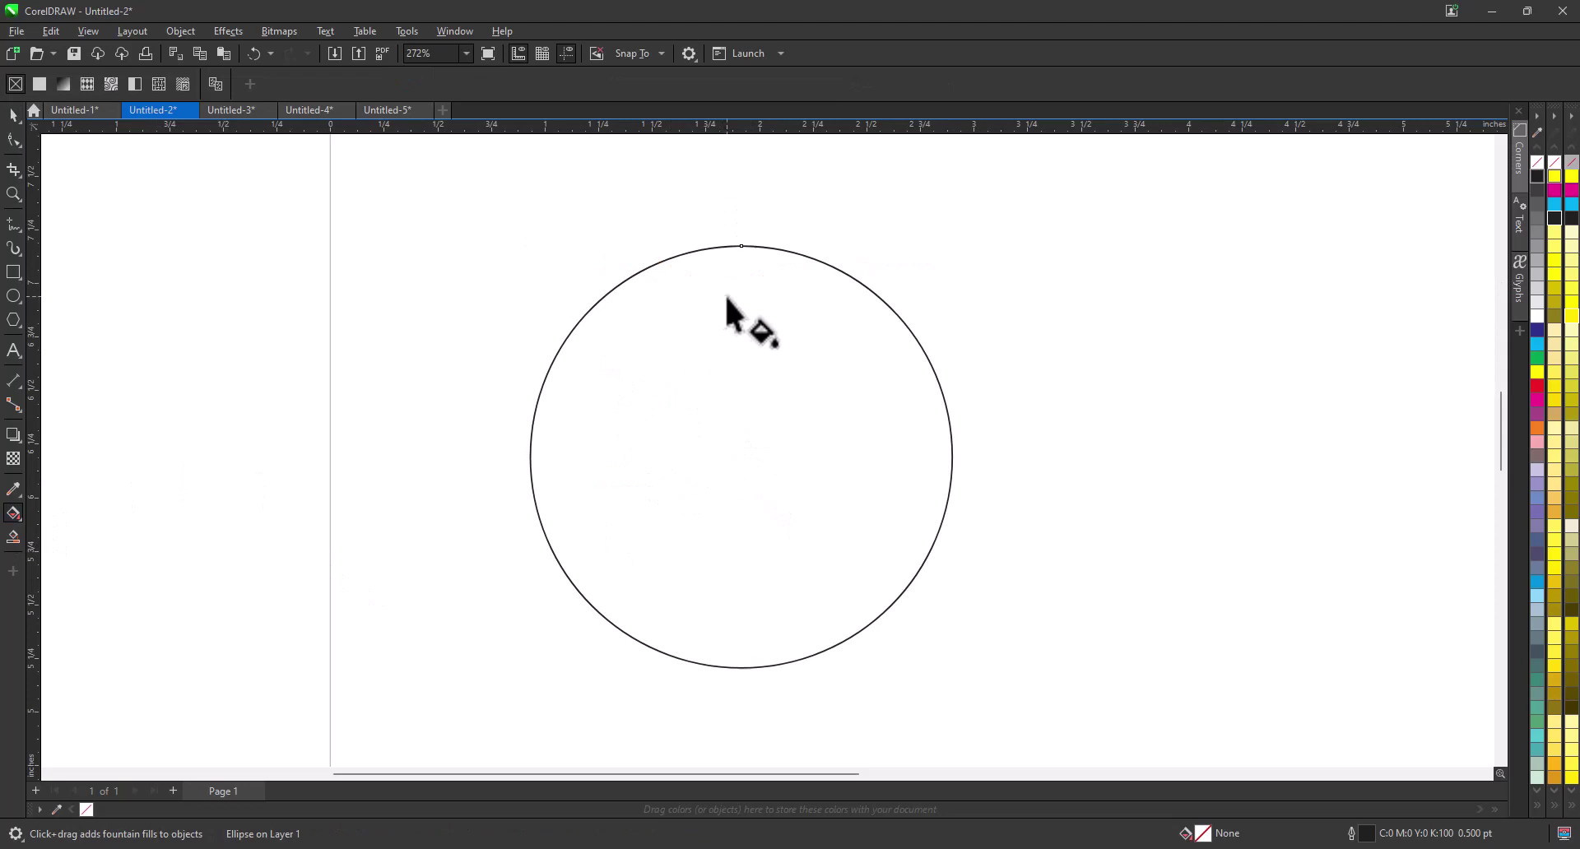
drag(725, 294, 726, 603)
drag(1537, 386, 842, 375)
drag(732, 299, 733, 300)
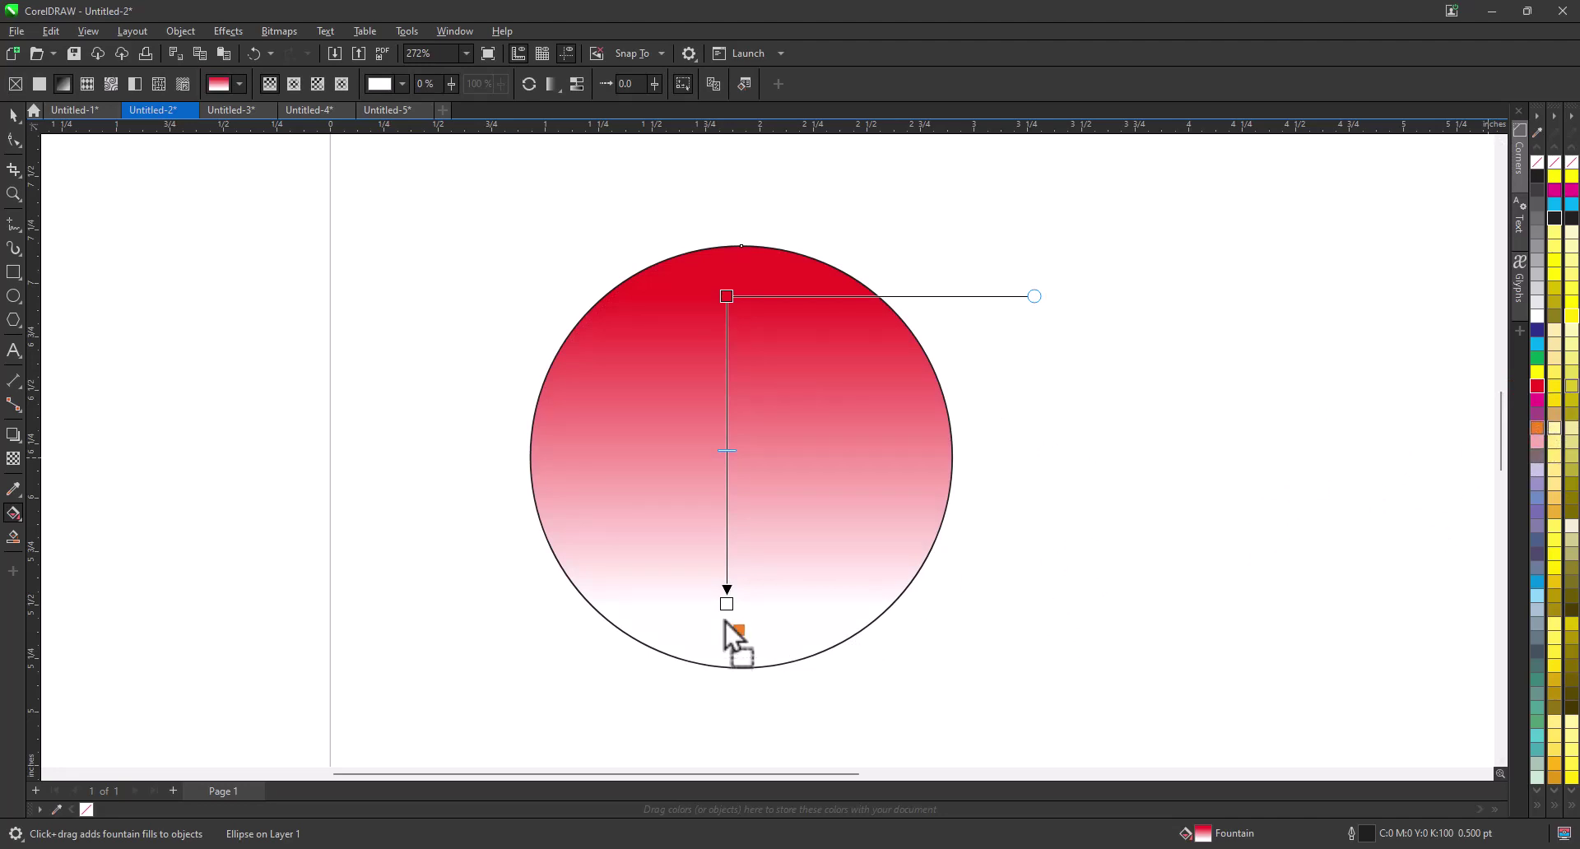
drag(726, 620, 728, 606)
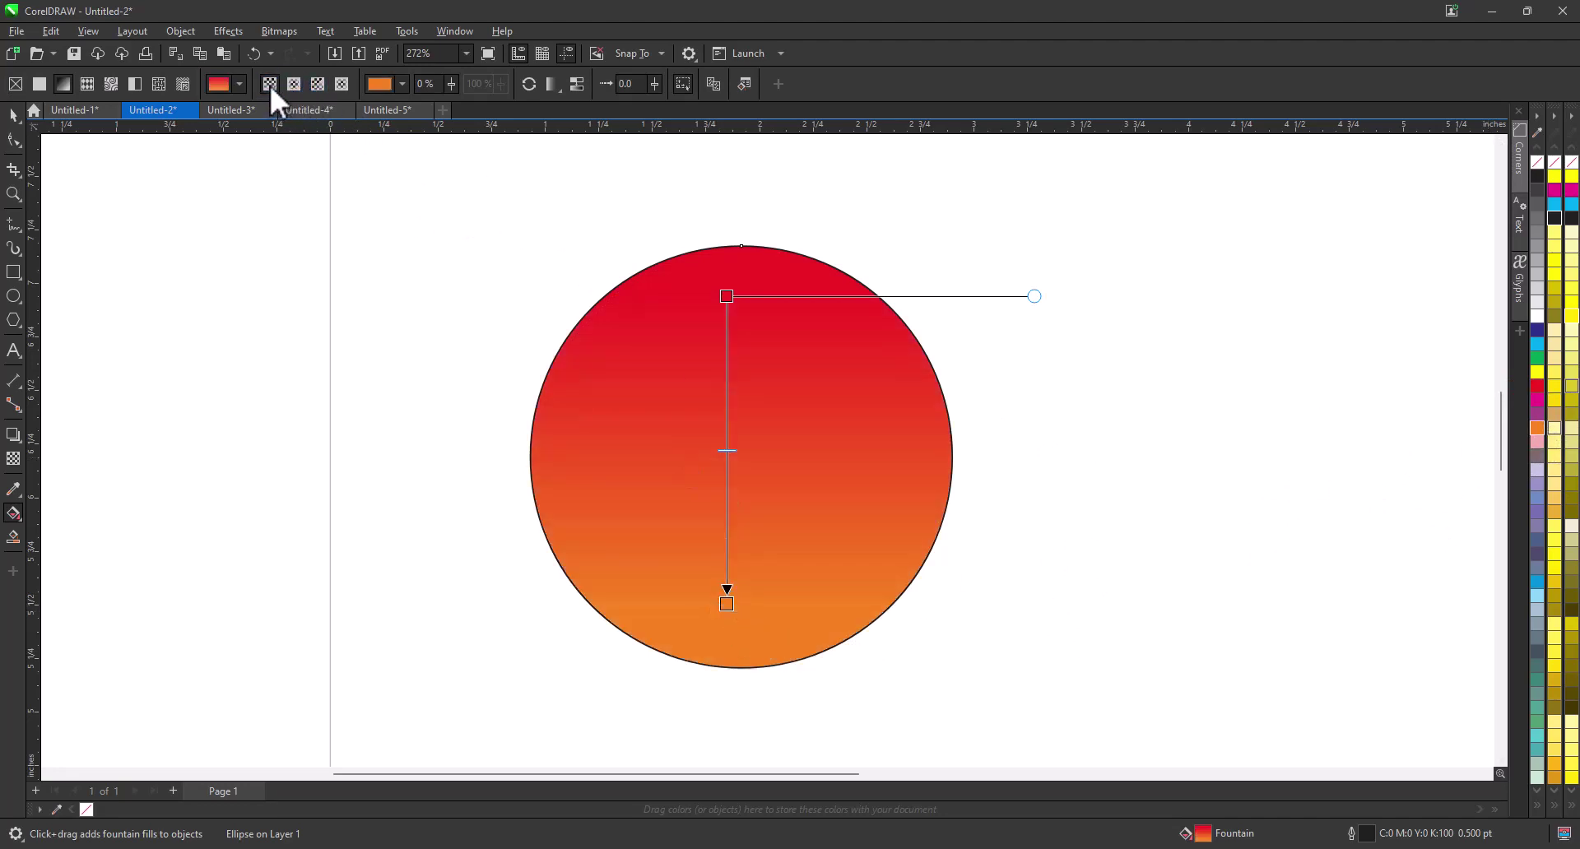
click(298, 83)
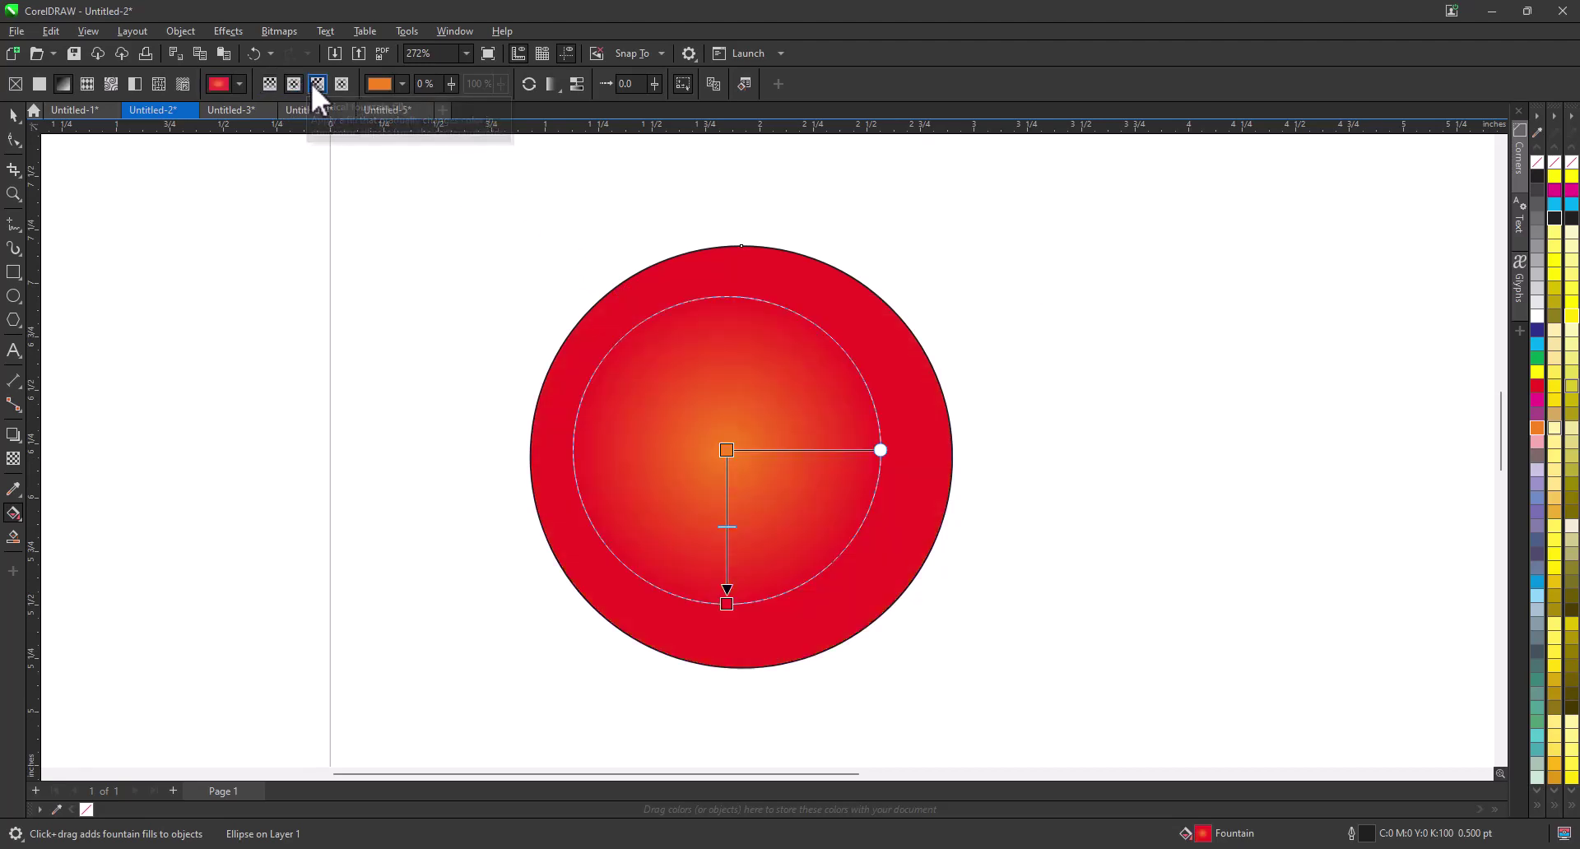
Step: Change the circle's fountain fill to the rectangular type and move the circle toward the page's left edge
click(320, 84)
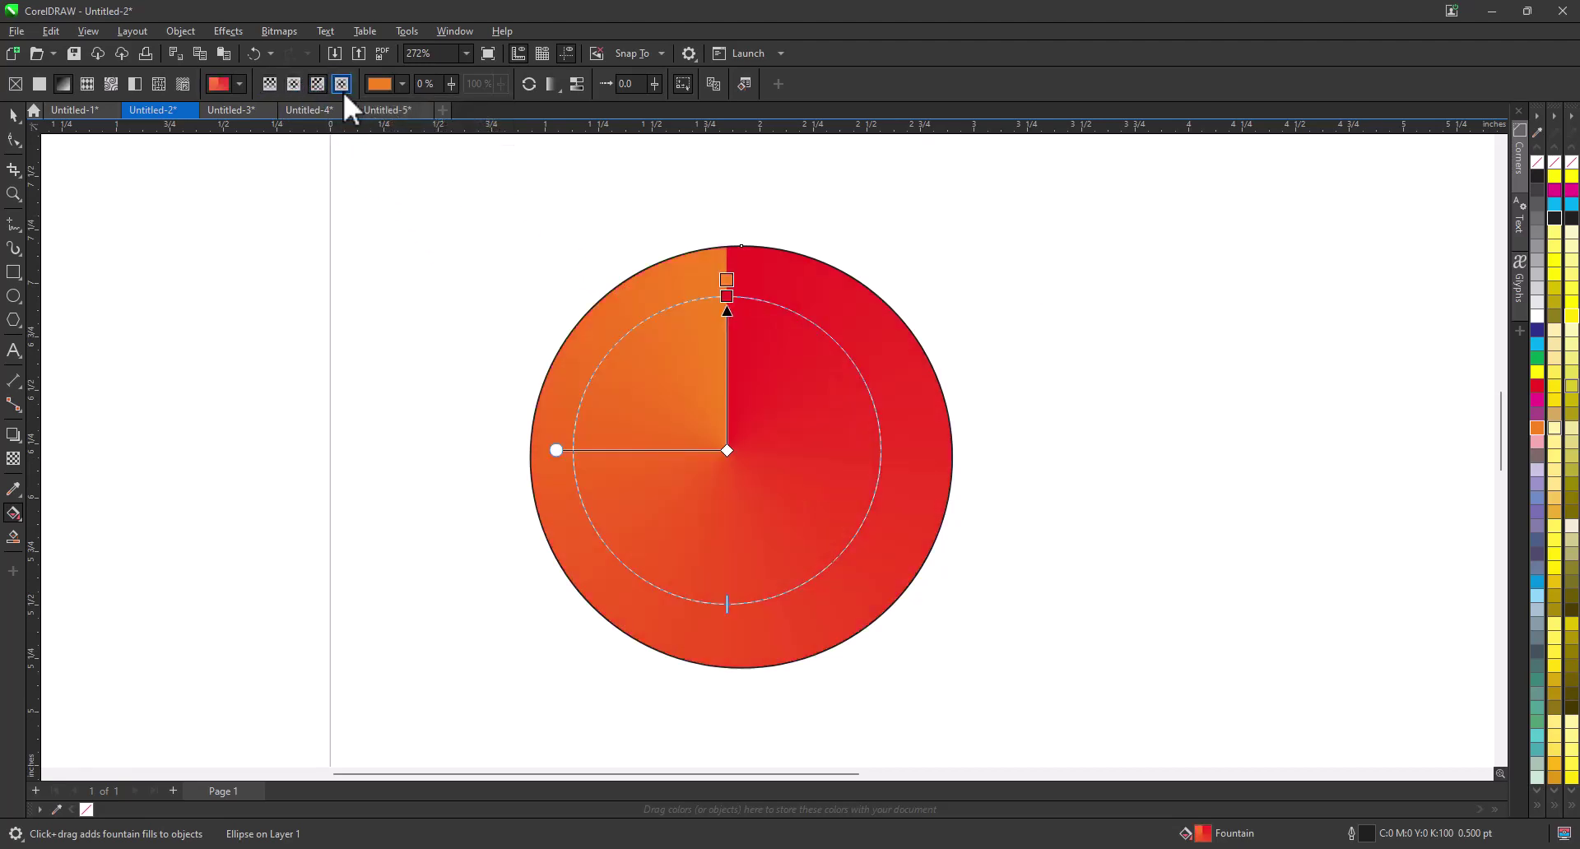
click(343, 86)
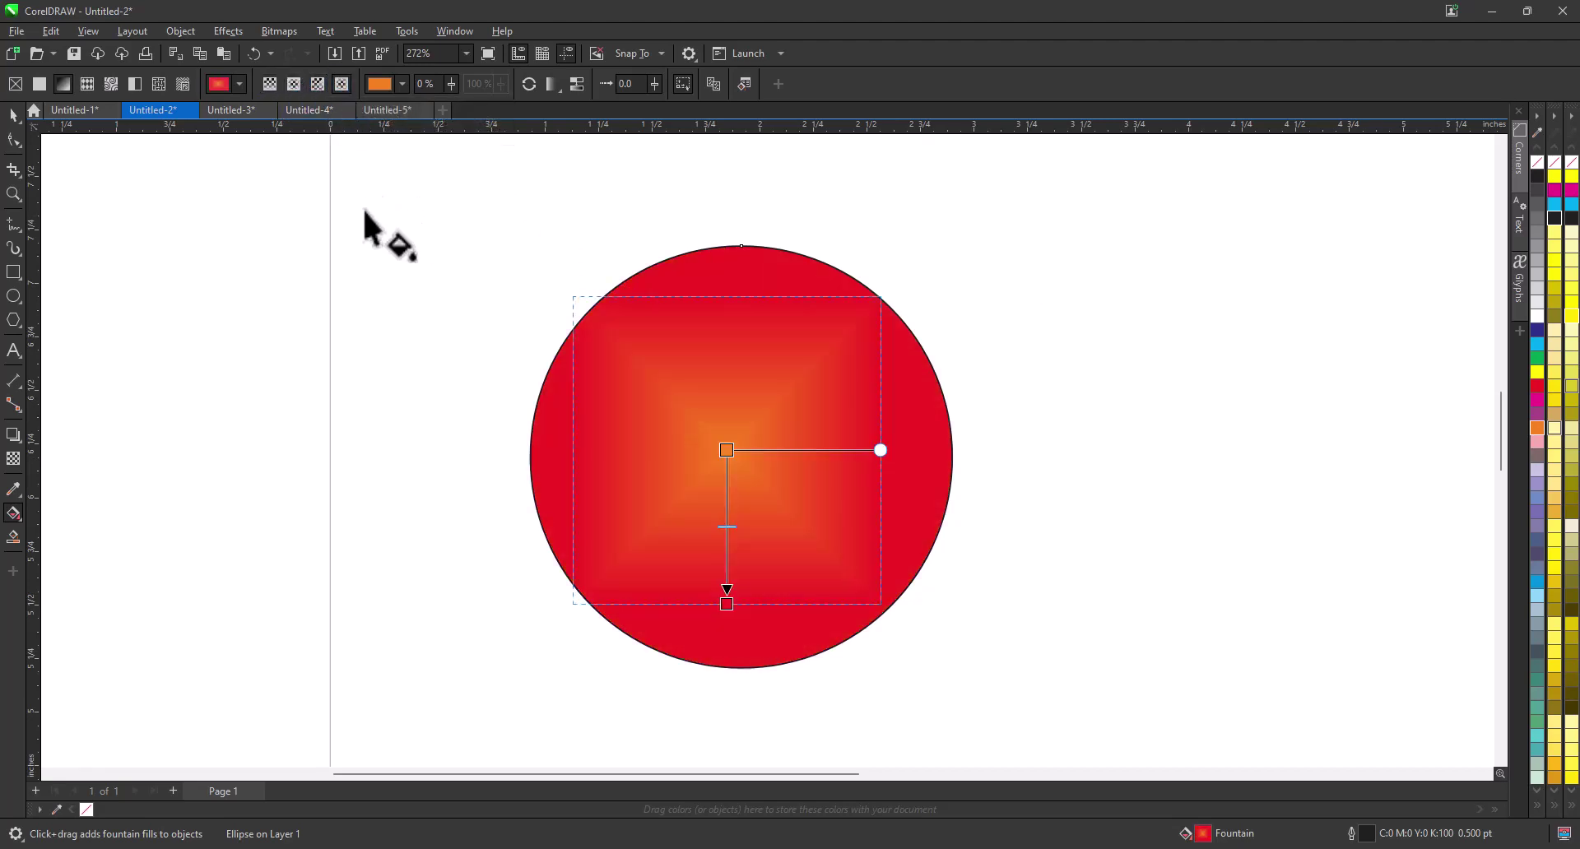
click(401, 85)
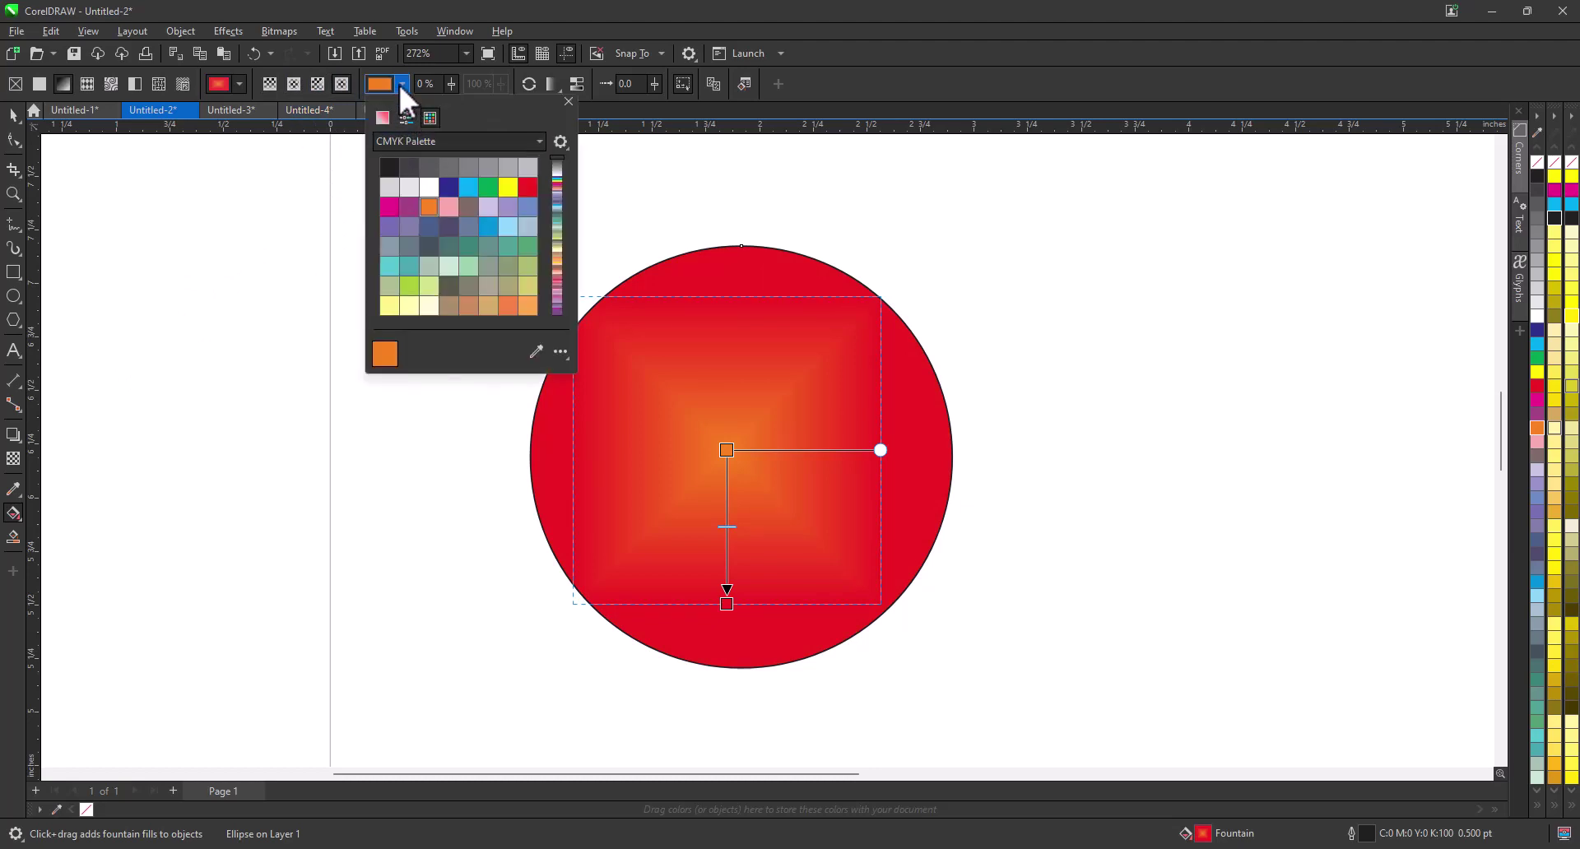
click(401, 85)
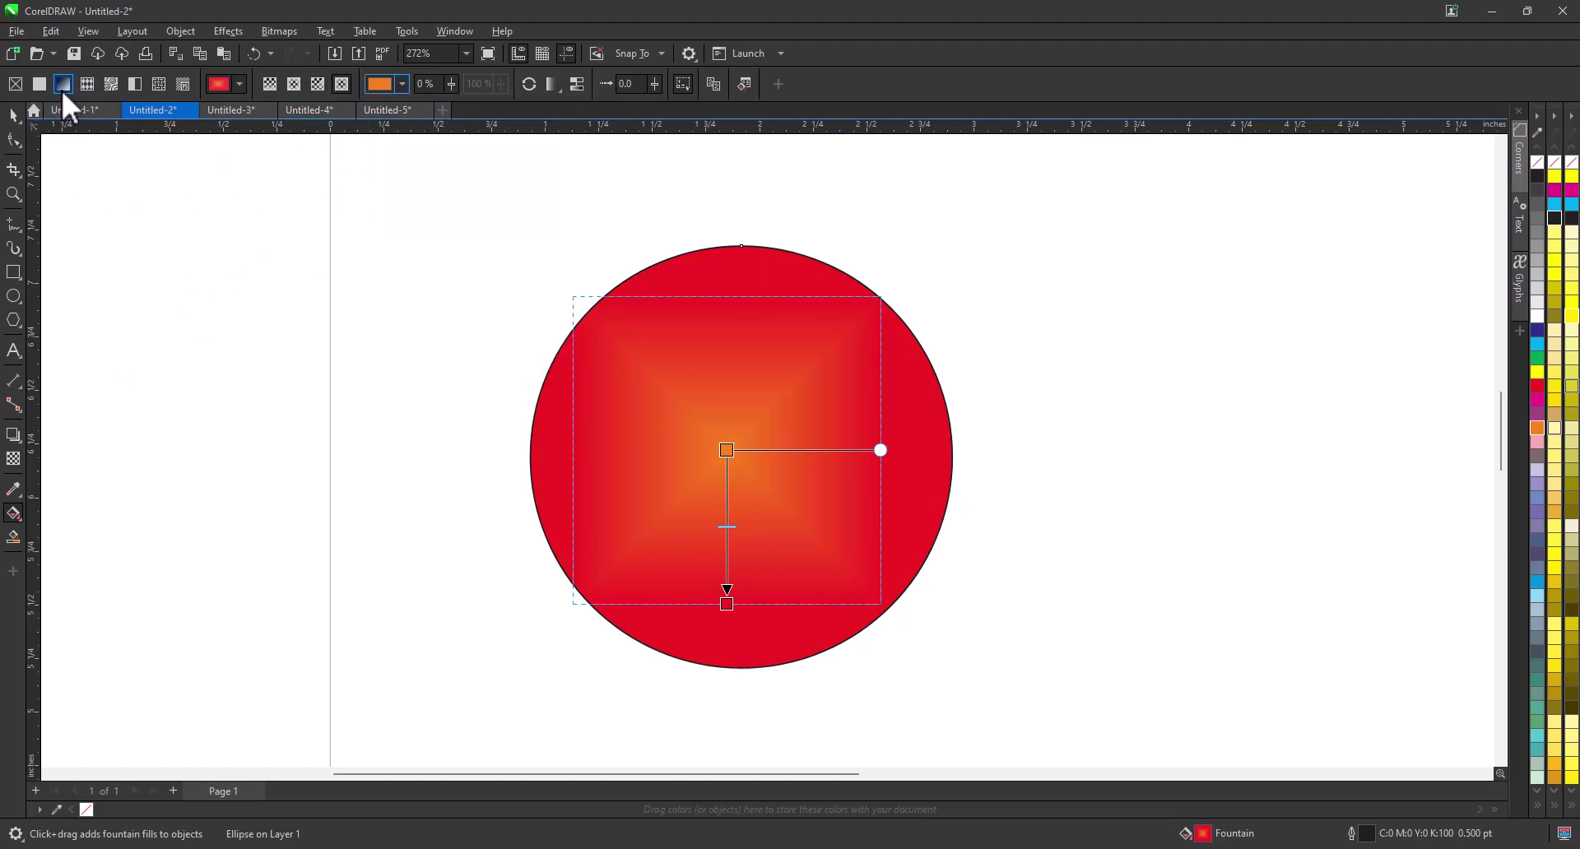
click(14, 115)
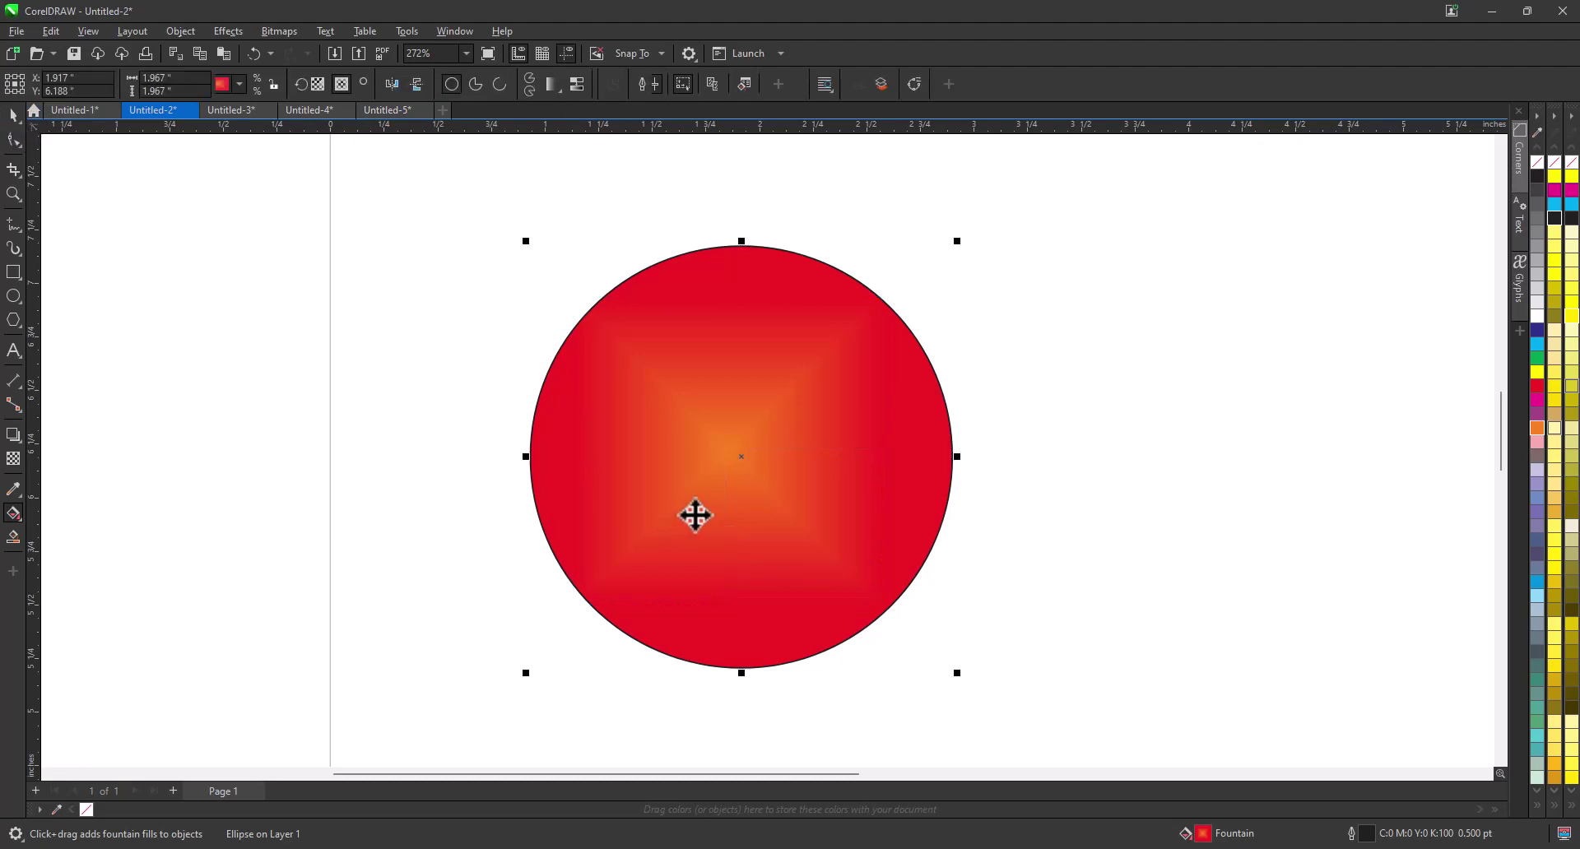
drag(695, 490, 566, 454)
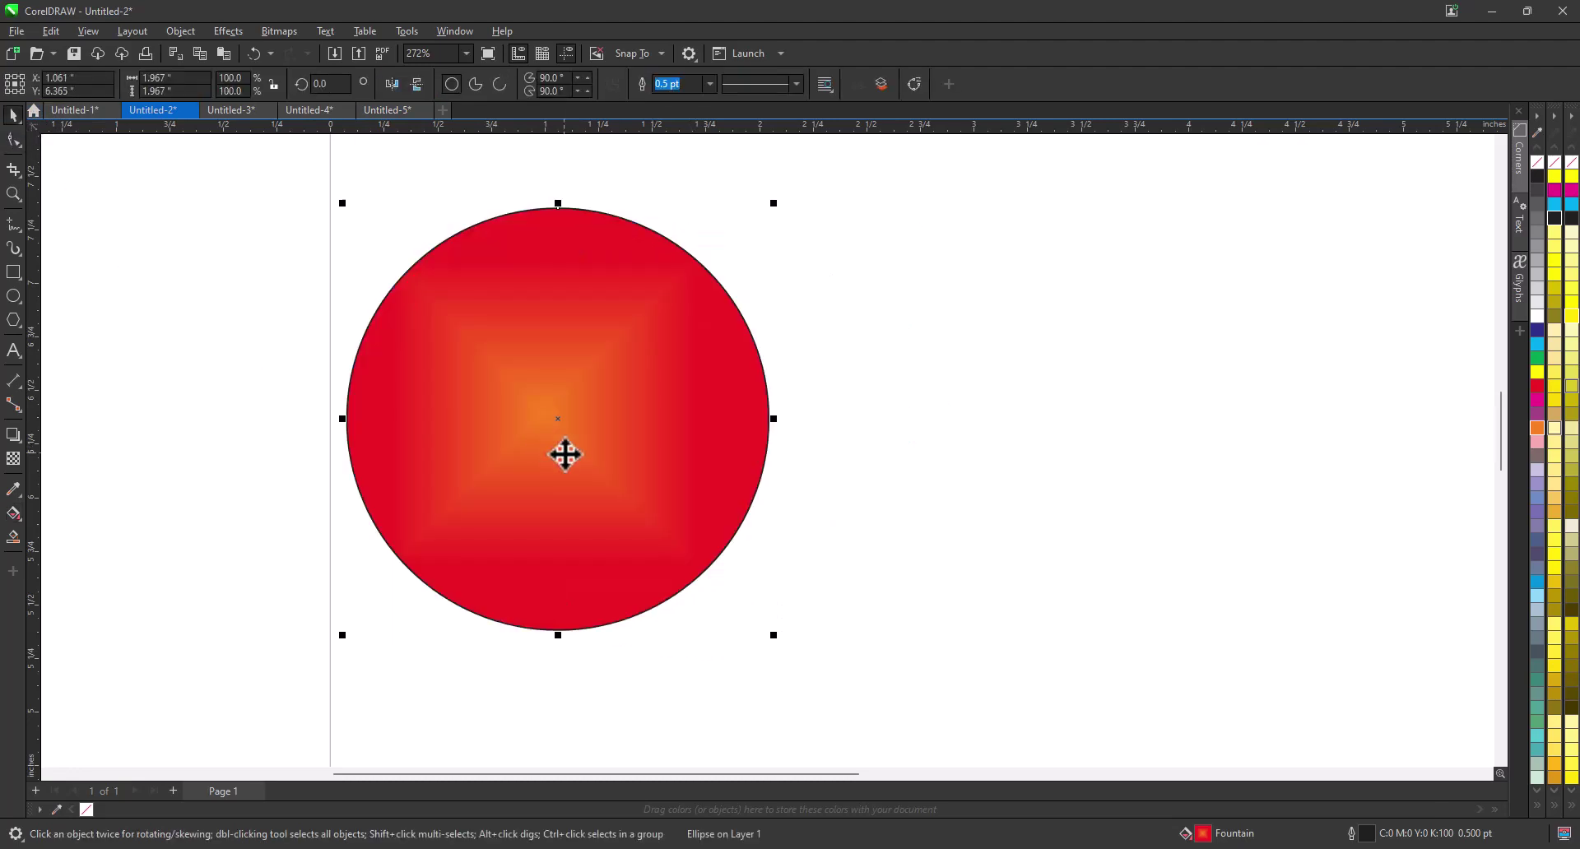
Step: Draw a five-sided polygon about 1.60 by 1.52 inches to the right of the circle and move it up level with the circle
click(13, 322)
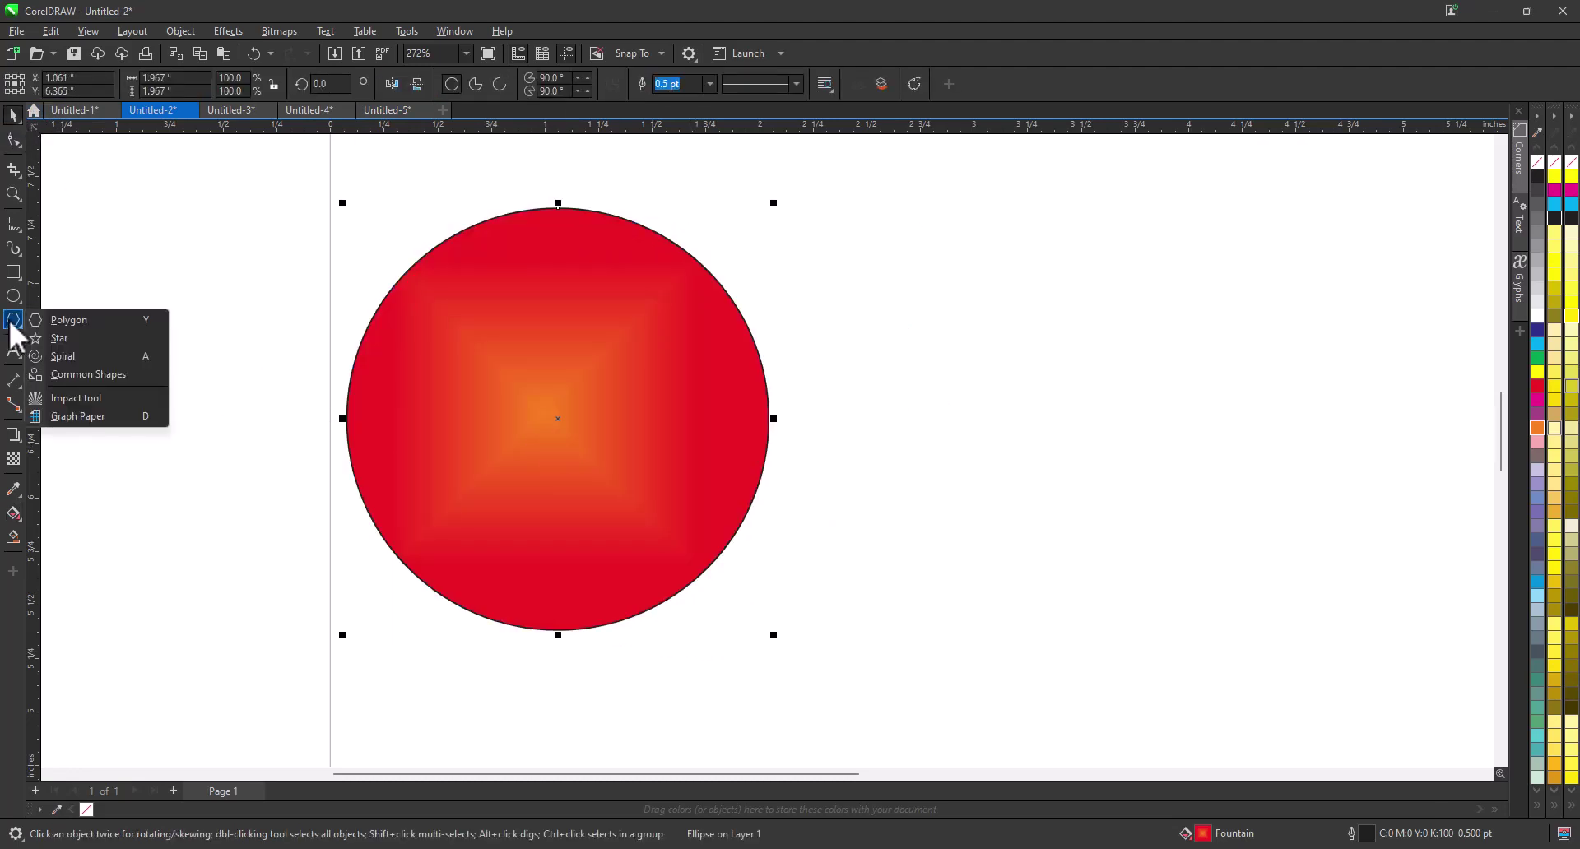
click(66, 321)
drag(973, 340, 1328, 706)
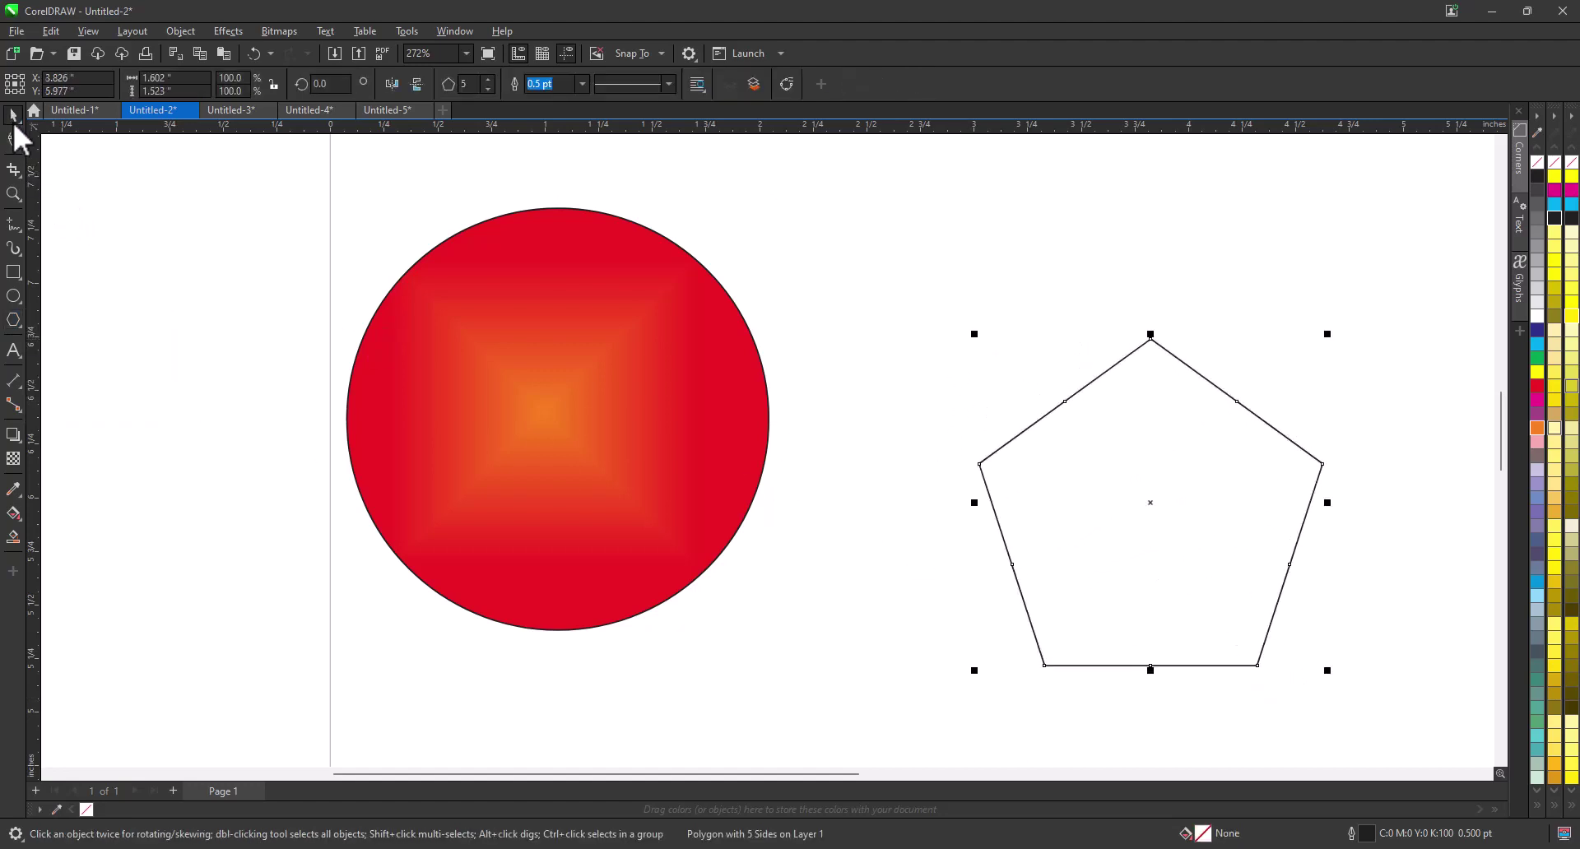
click(52, 30)
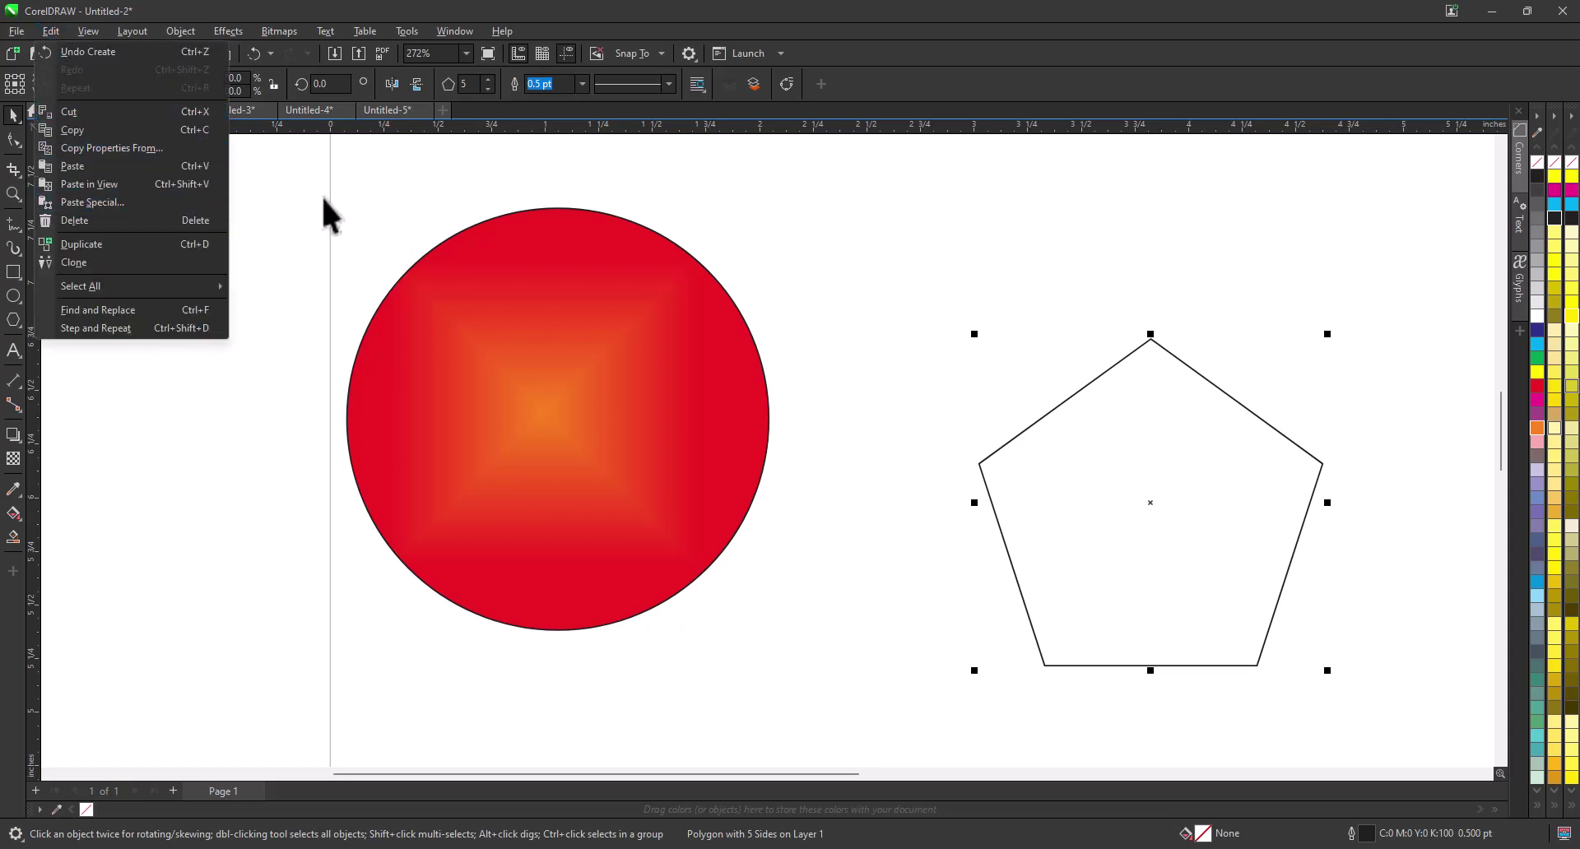
key(Escape)
key(Escape)
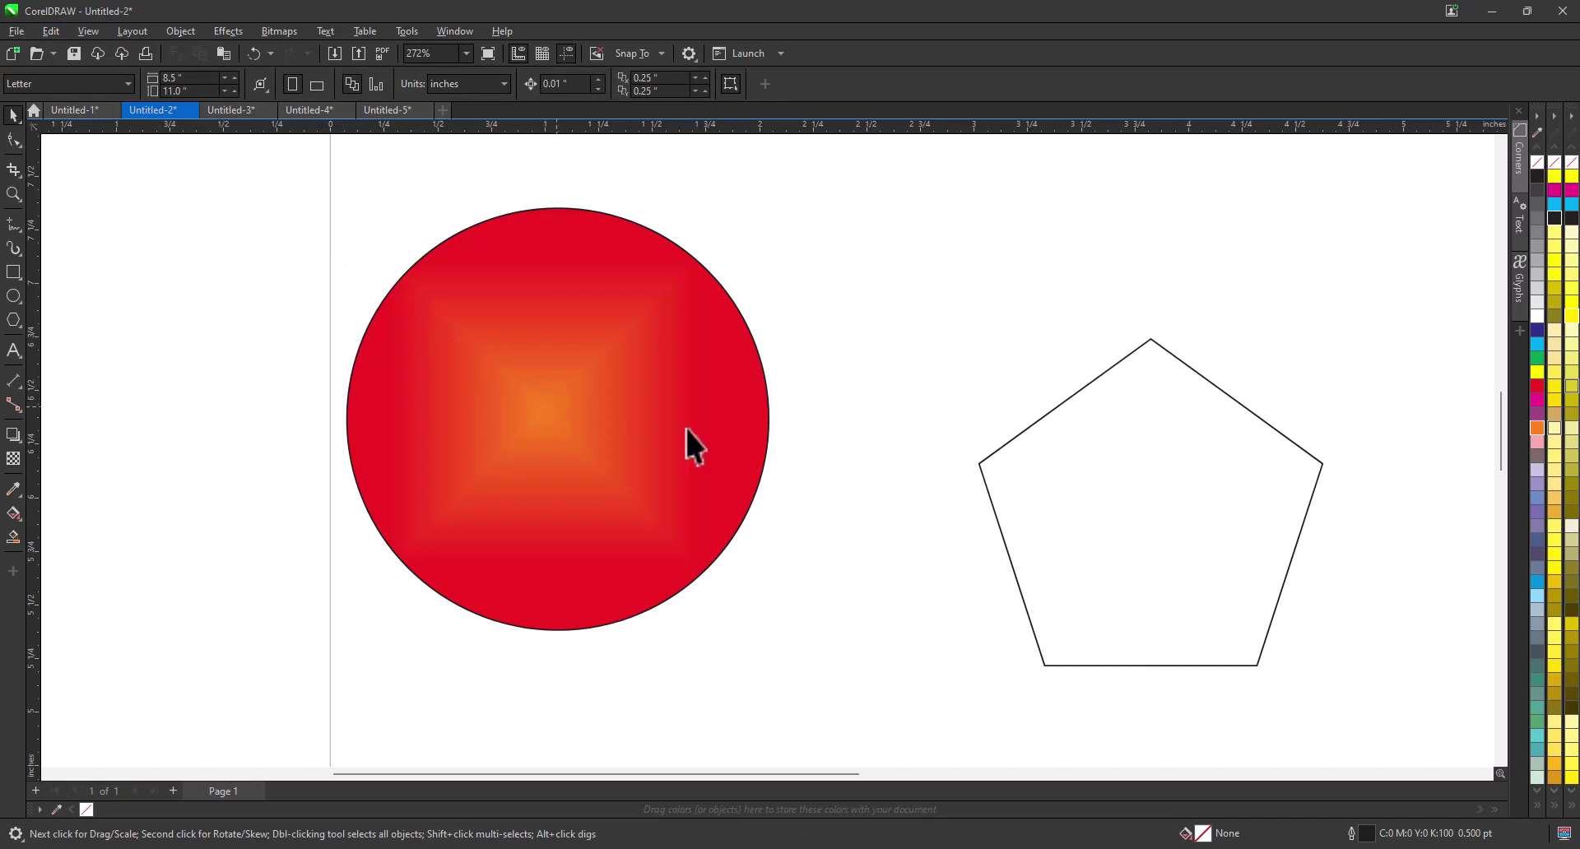
drag(1148, 480, 1123, 372)
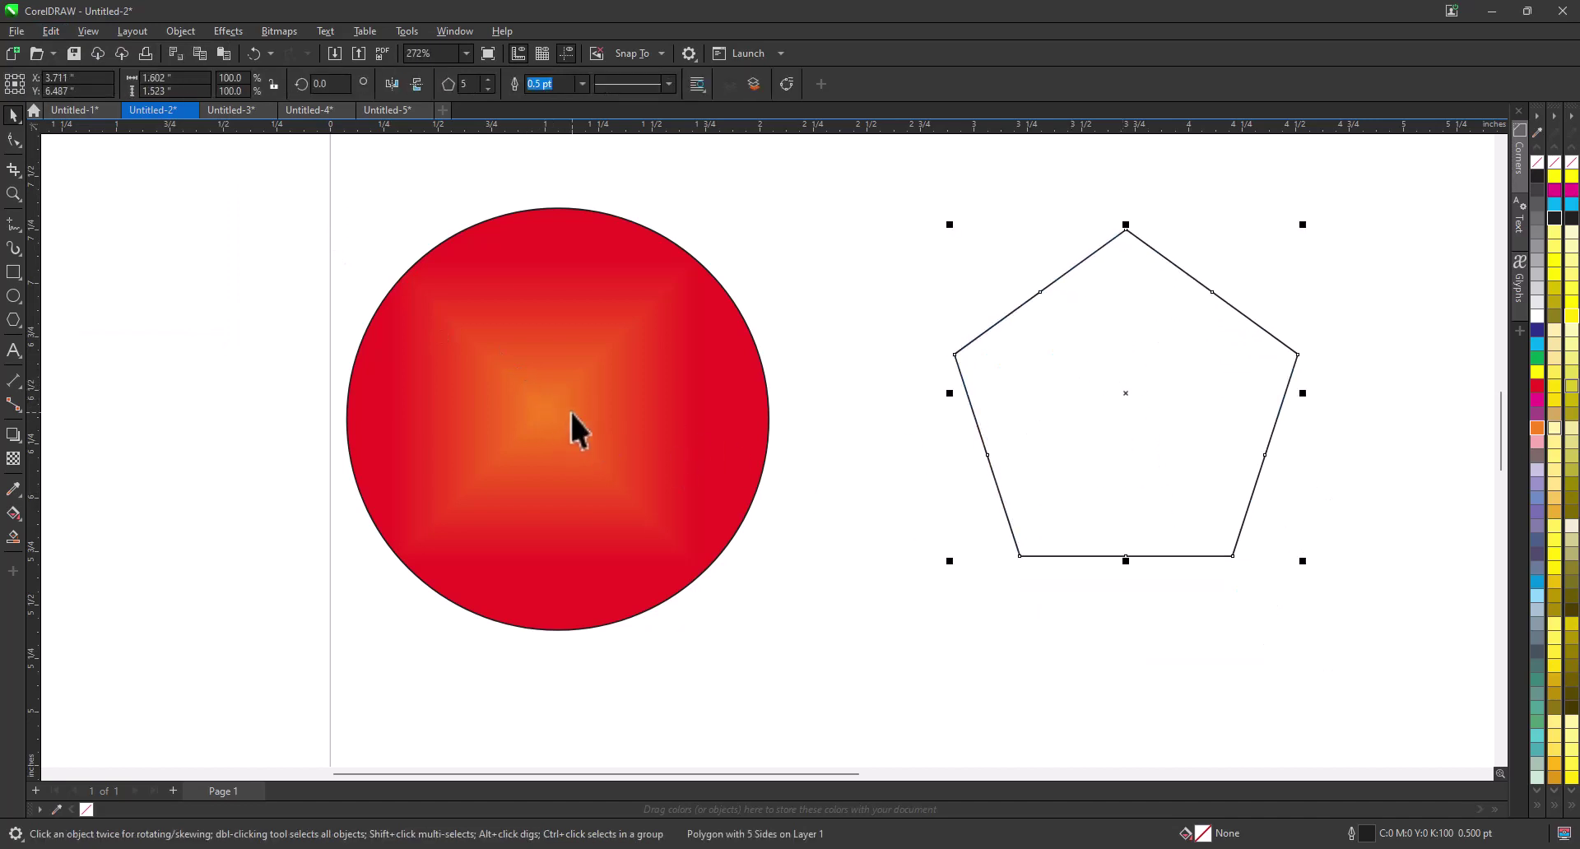
Step: Copy all properties of the gradient-filled circle onto the pentagon
click(574, 415)
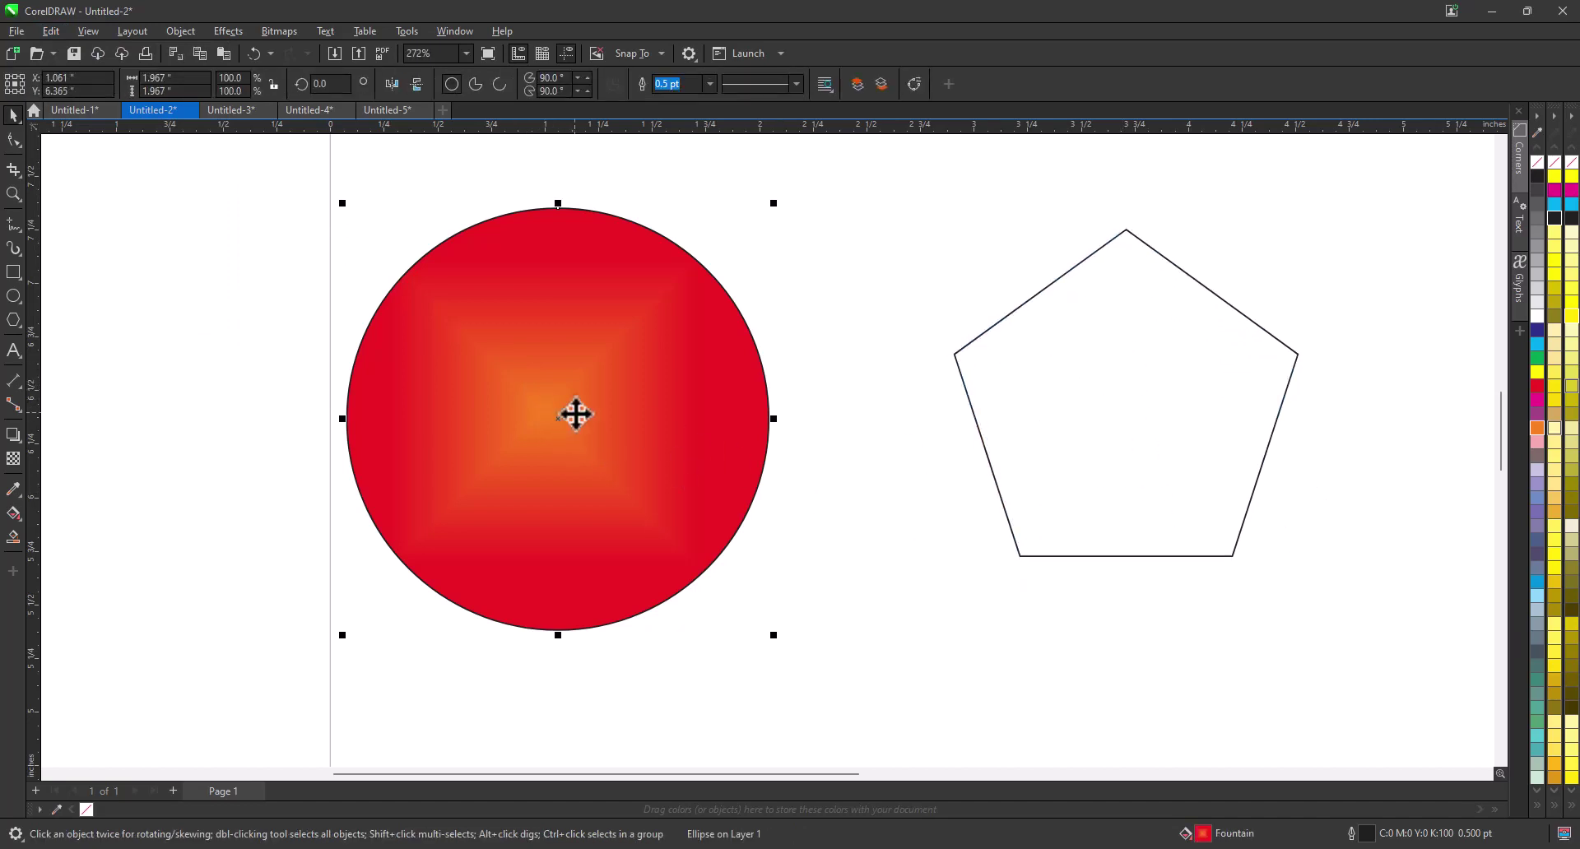
drag(576, 414, 1137, 400)
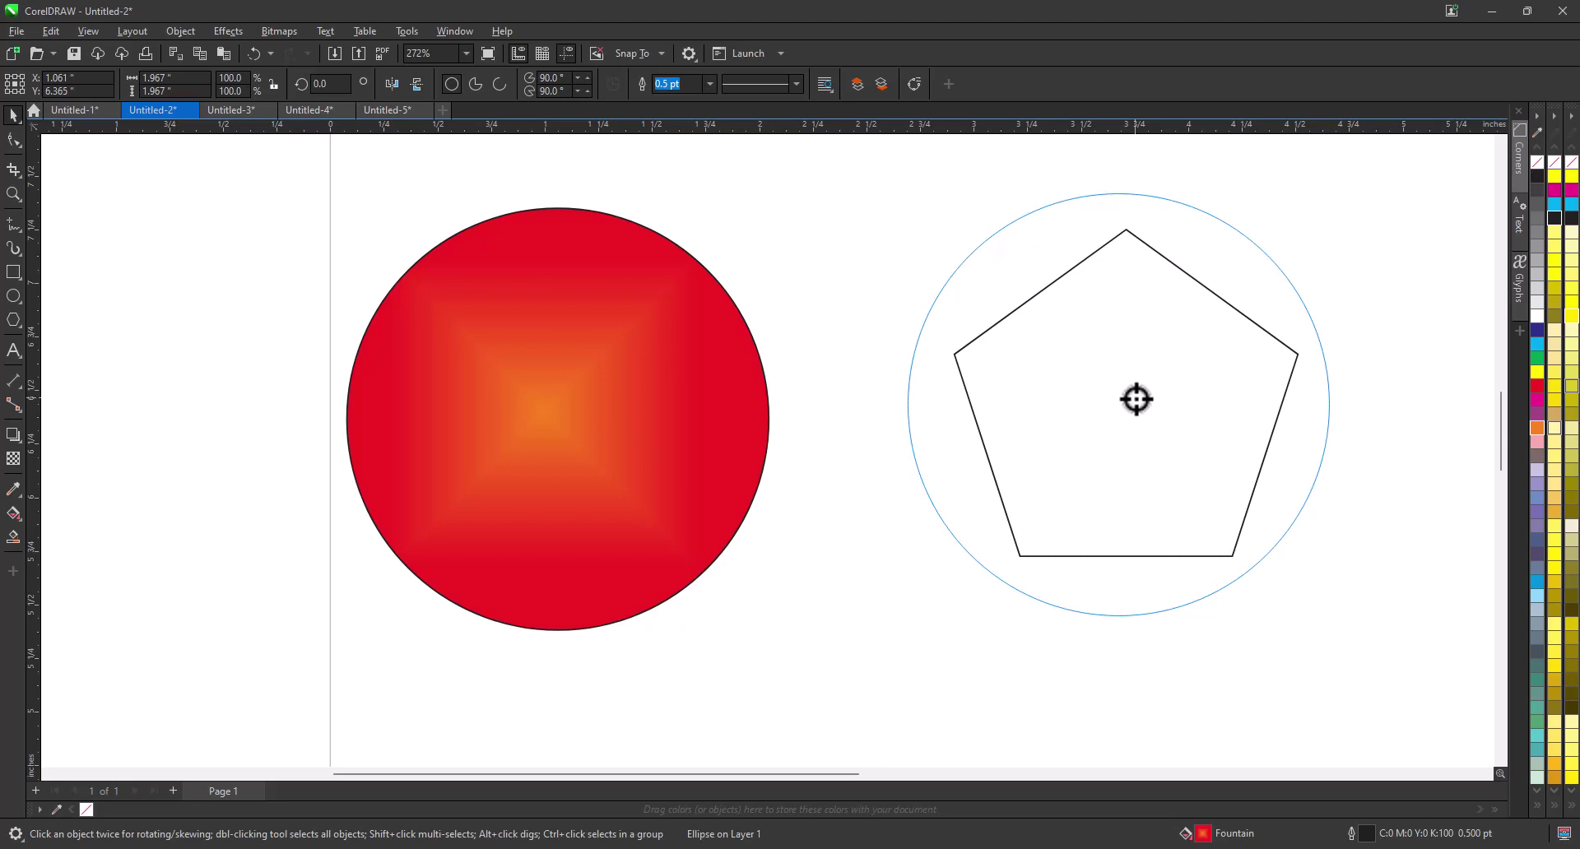
drag(1137, 400, 1138, 400)
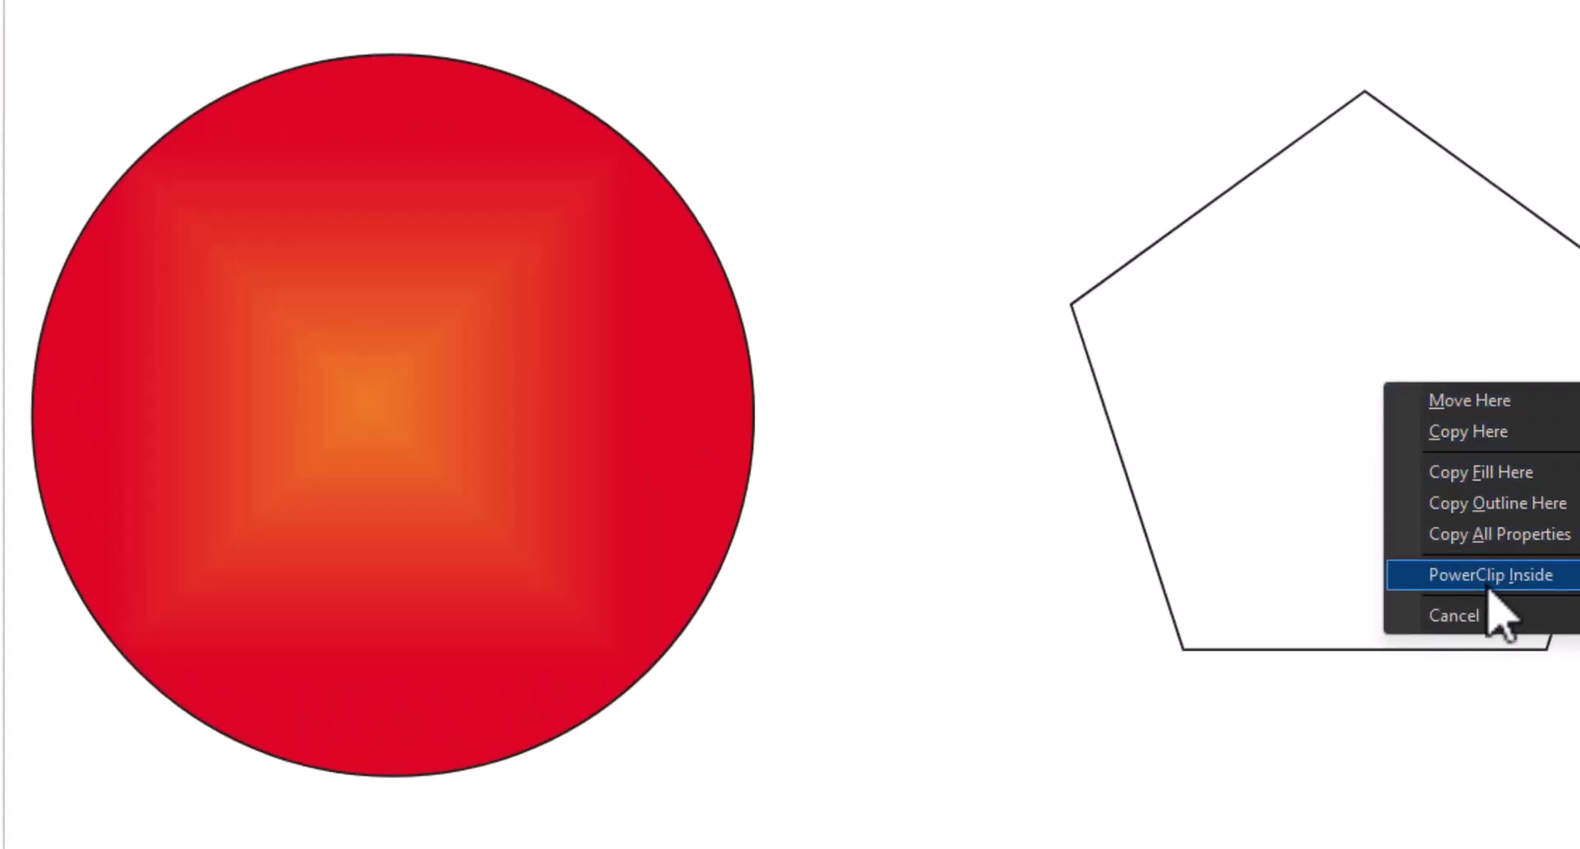
click(1499, 544)
click(771, 498)
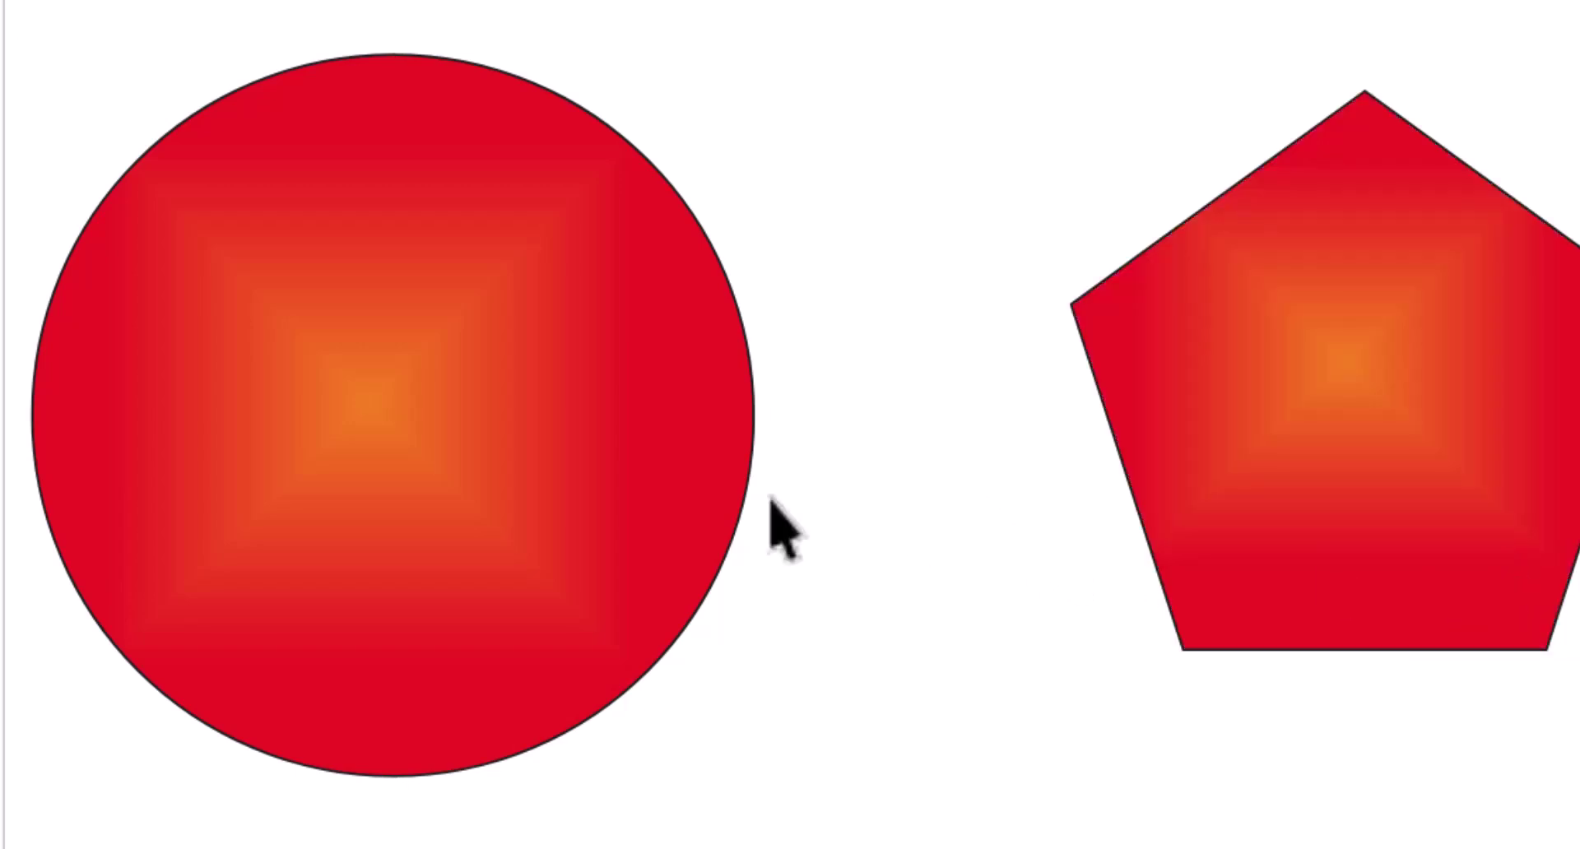
Step: Give the circle an 8.0 pt outline in yellow PANTONE 7406 CP
click(488, 426)
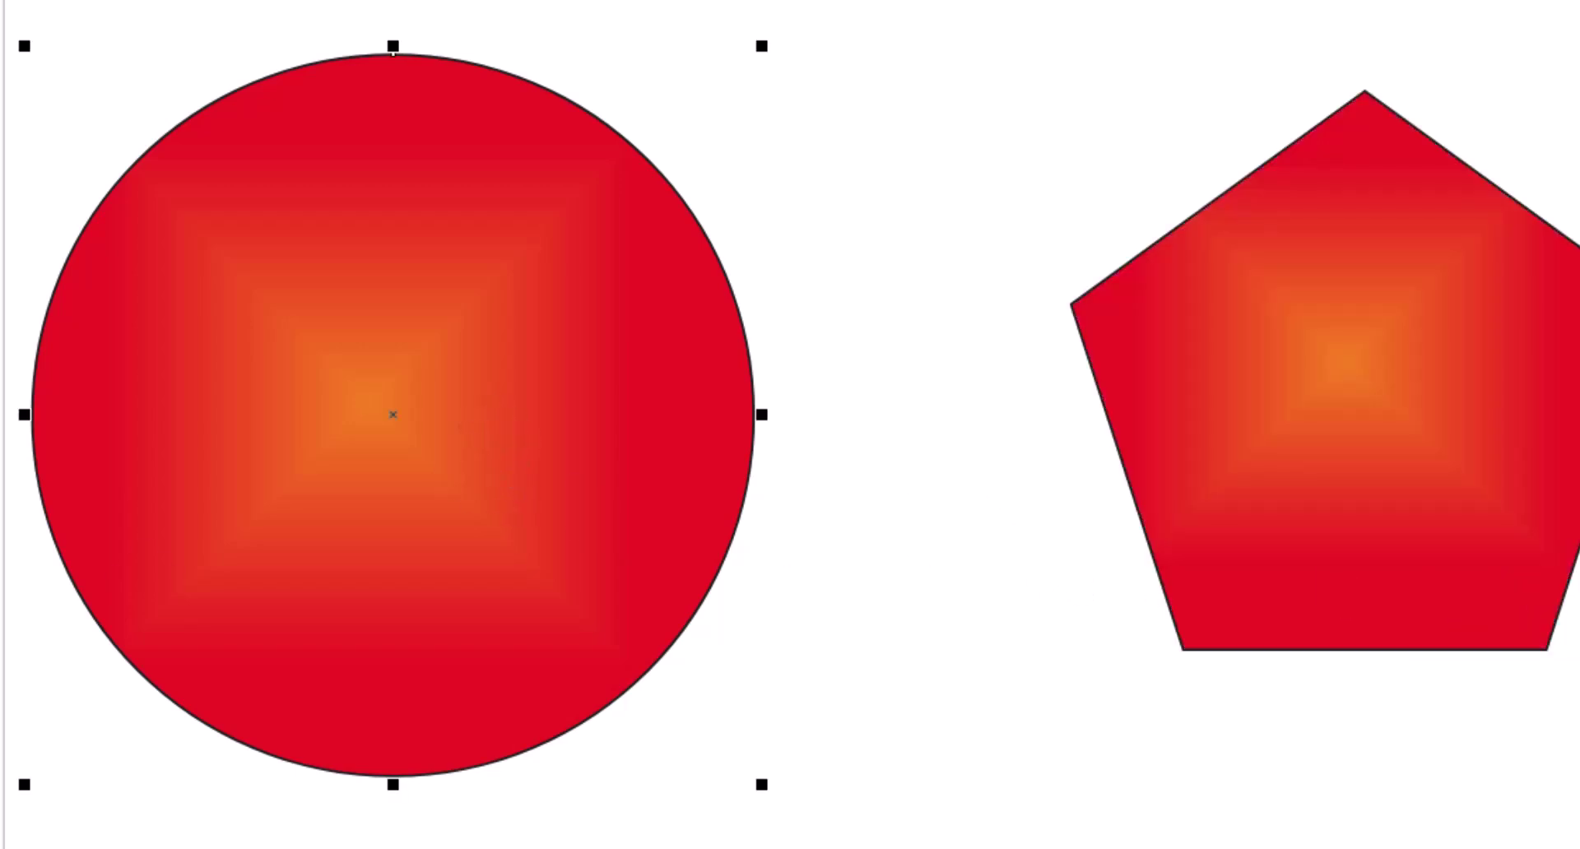
click(698, 31)
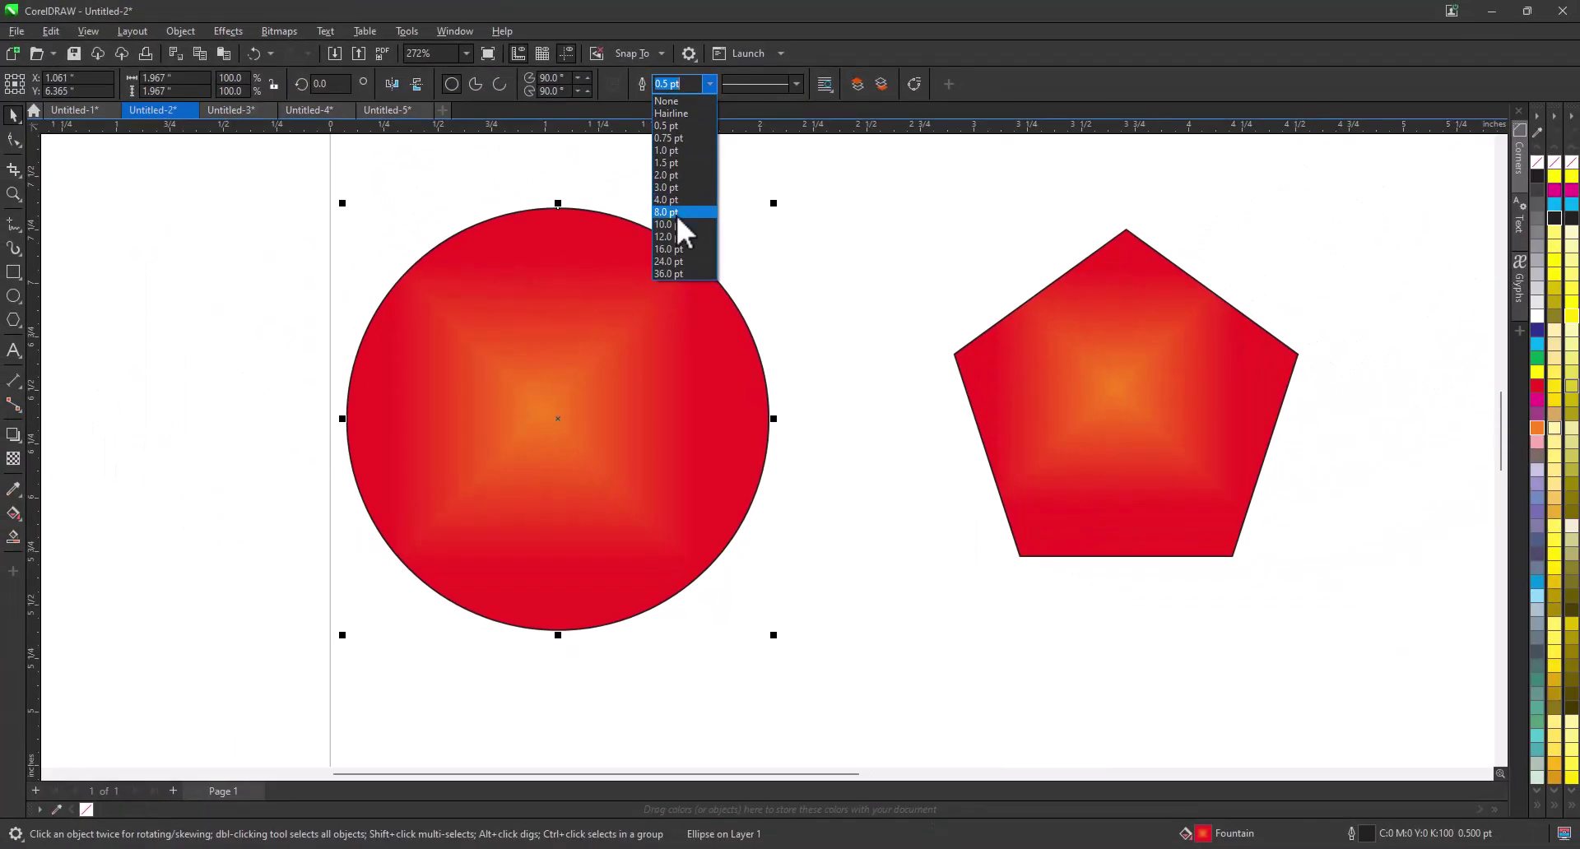
click(678, 213)
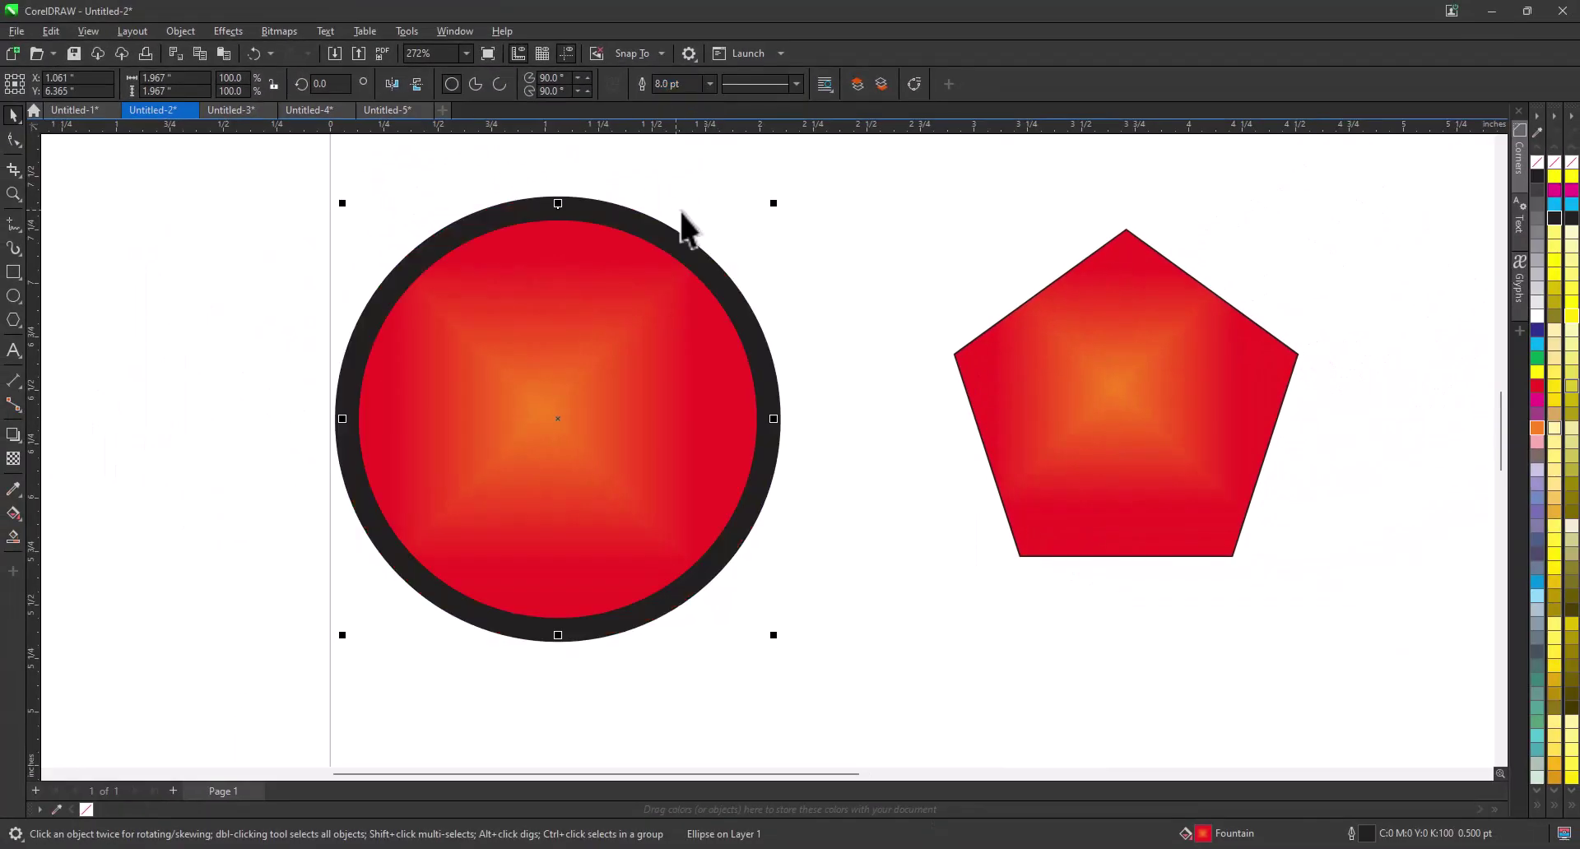
right_click(1555, 402)
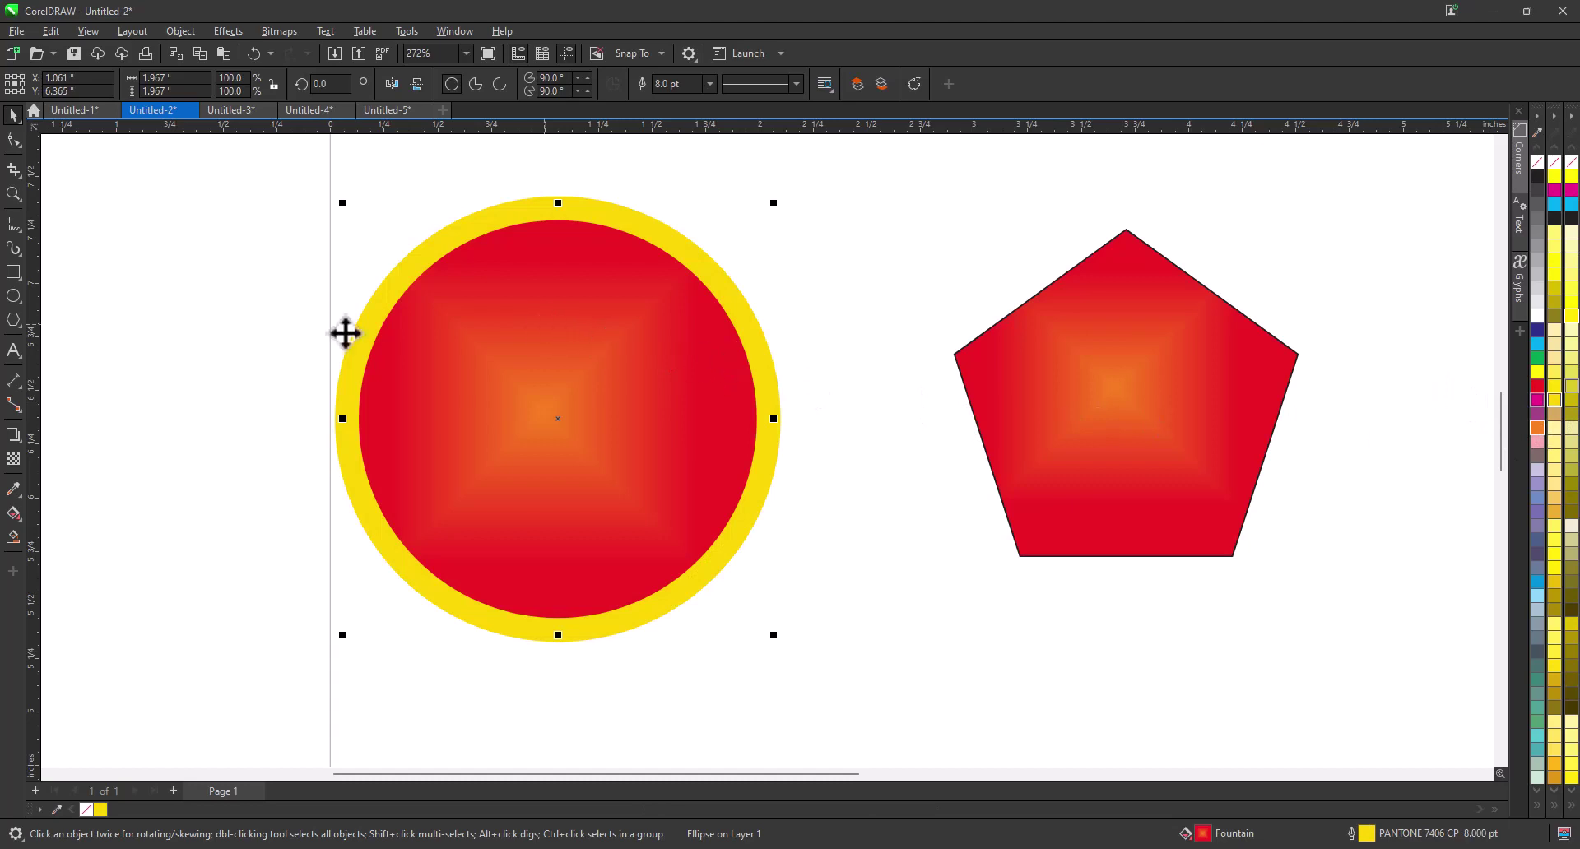
click(14, 298)
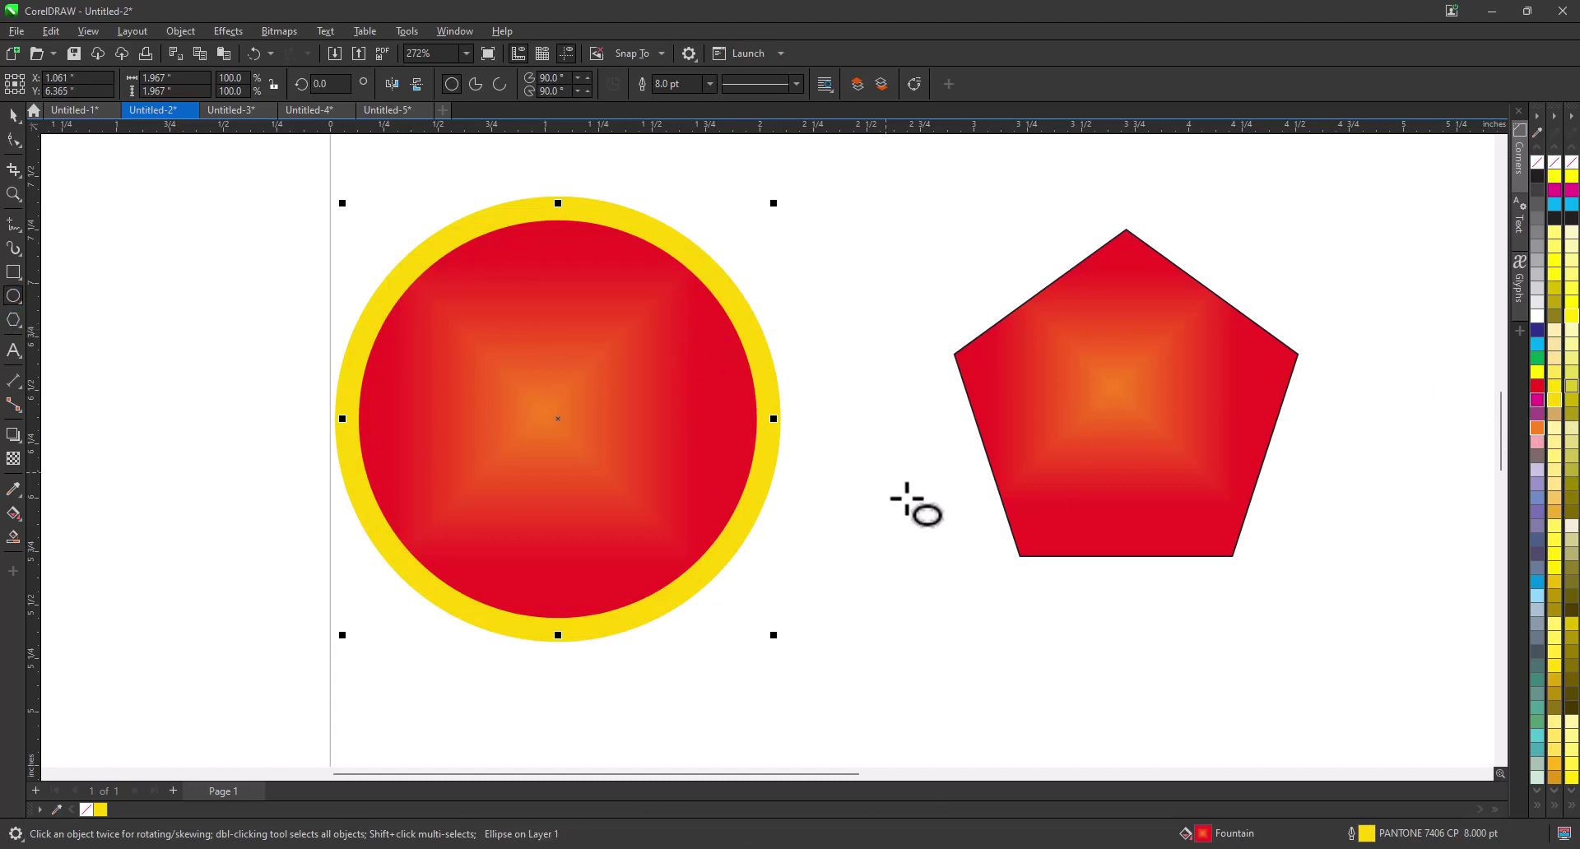
drag(881, 467, 1136, 665)
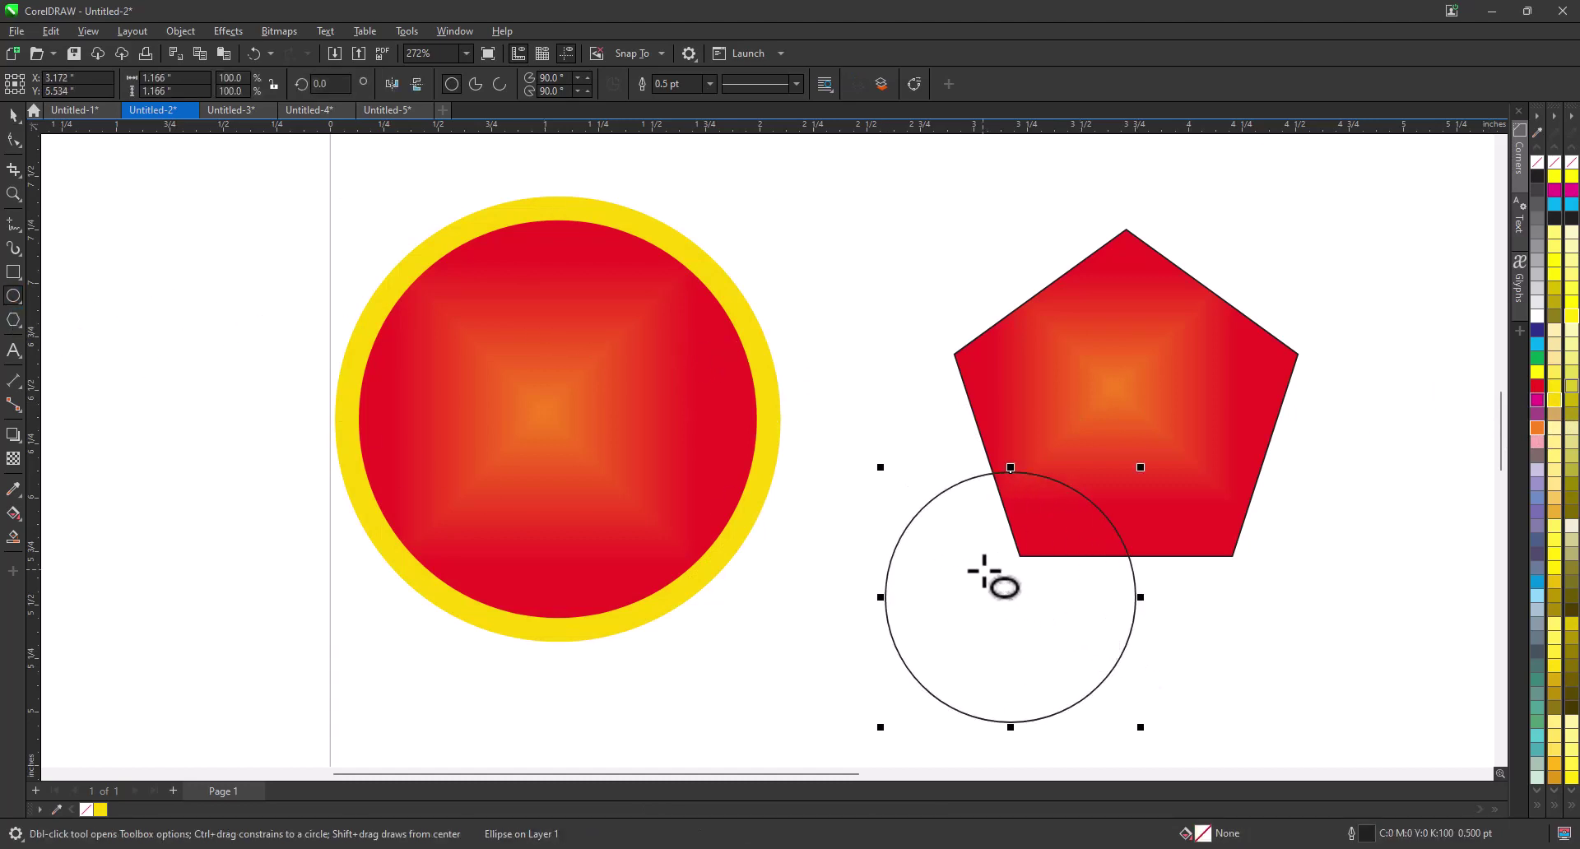
key(Delete)
Step: Draw a square about 1.29 inches wide below the pentagon, then move the pentagon and the square slightly up and right
click(13, 275)
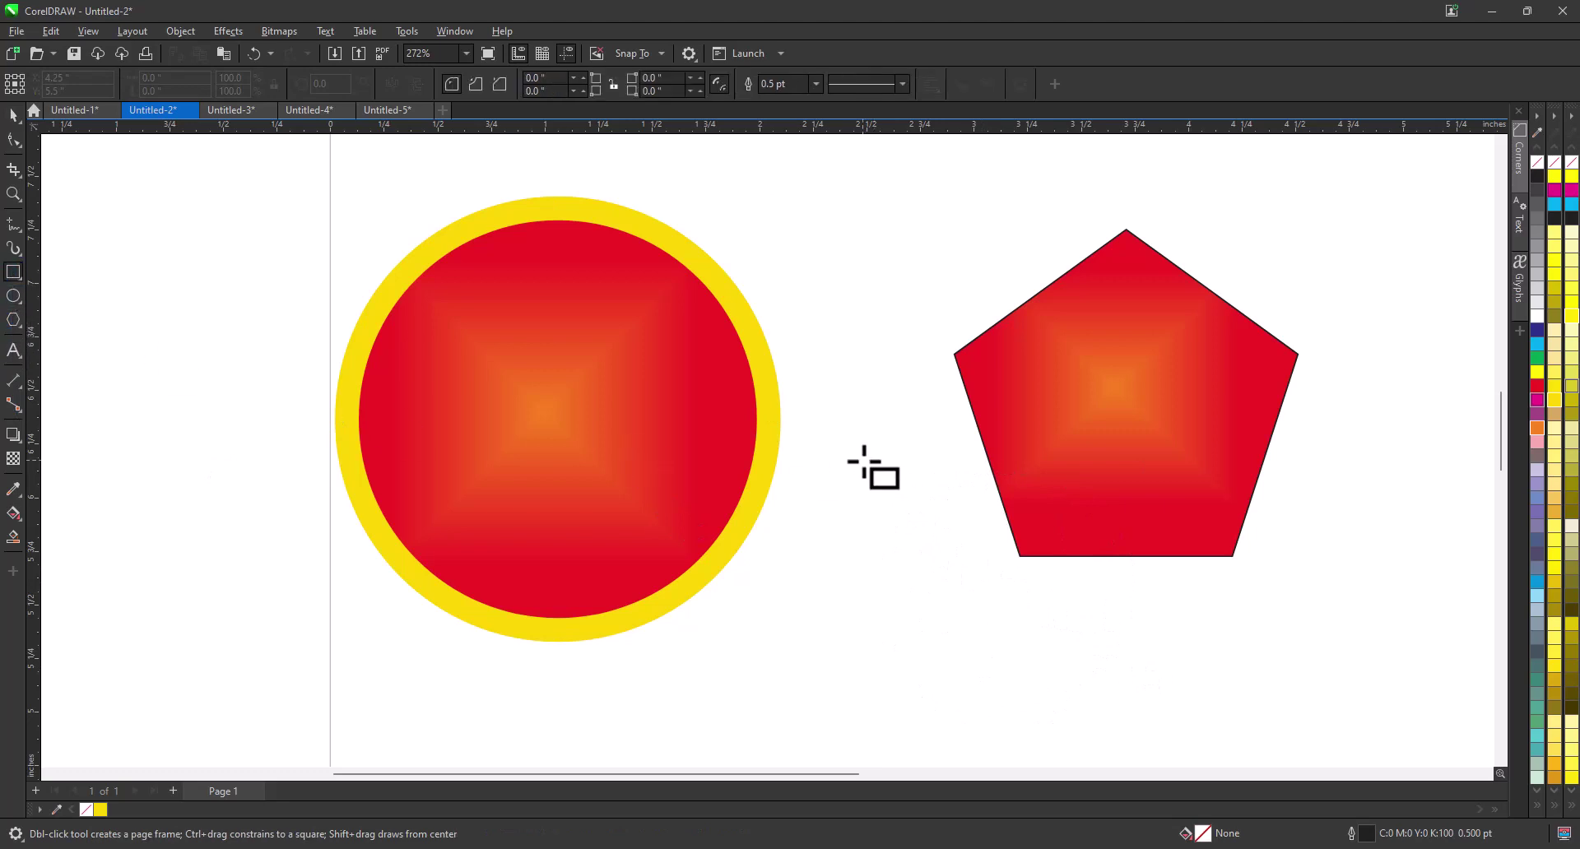
drag(862, 458, 1139, 735)
click(13, 115)
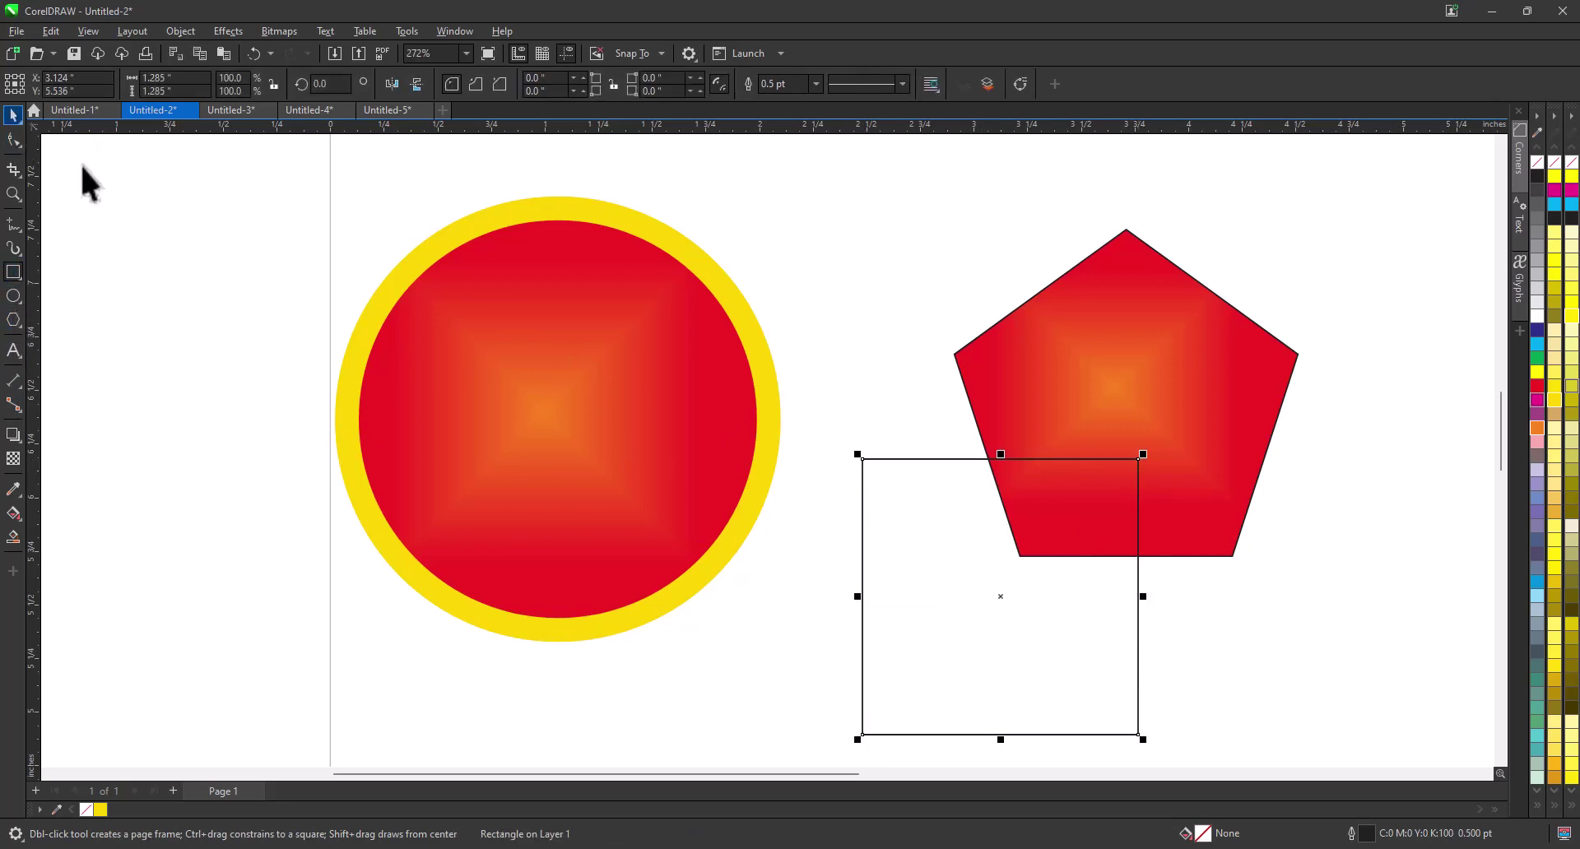
drag(1156, 352, 1195, 227)
drag(1031, 594, 1044, 547)
Step: Change the centre colour of the circle's fountain fill to yellow and shift the fill's centre onto the circle's centre
click(598, 486)
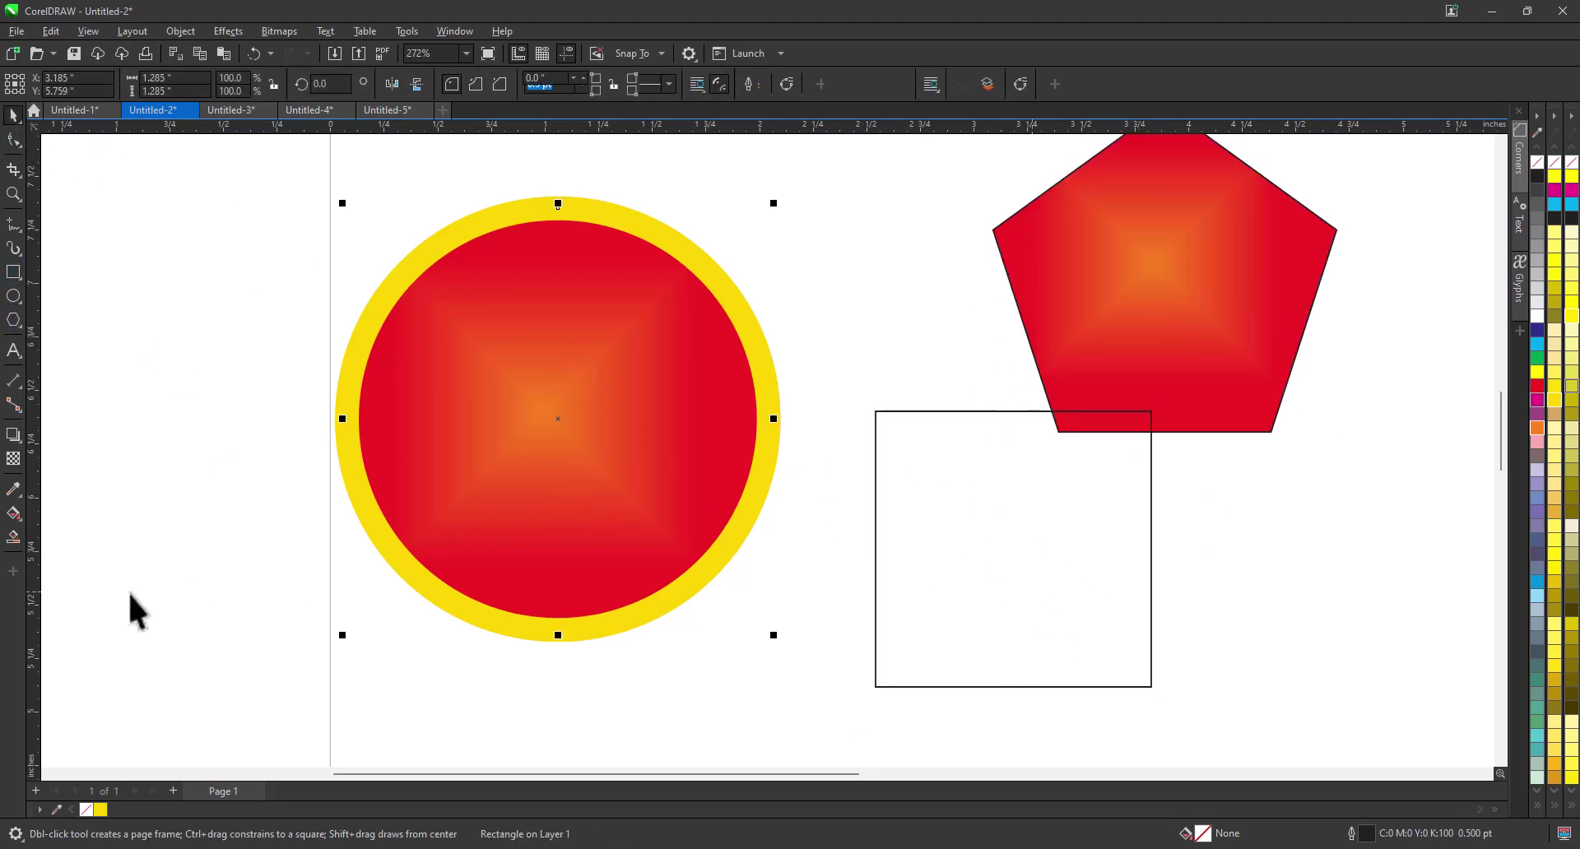
click(13, 514)
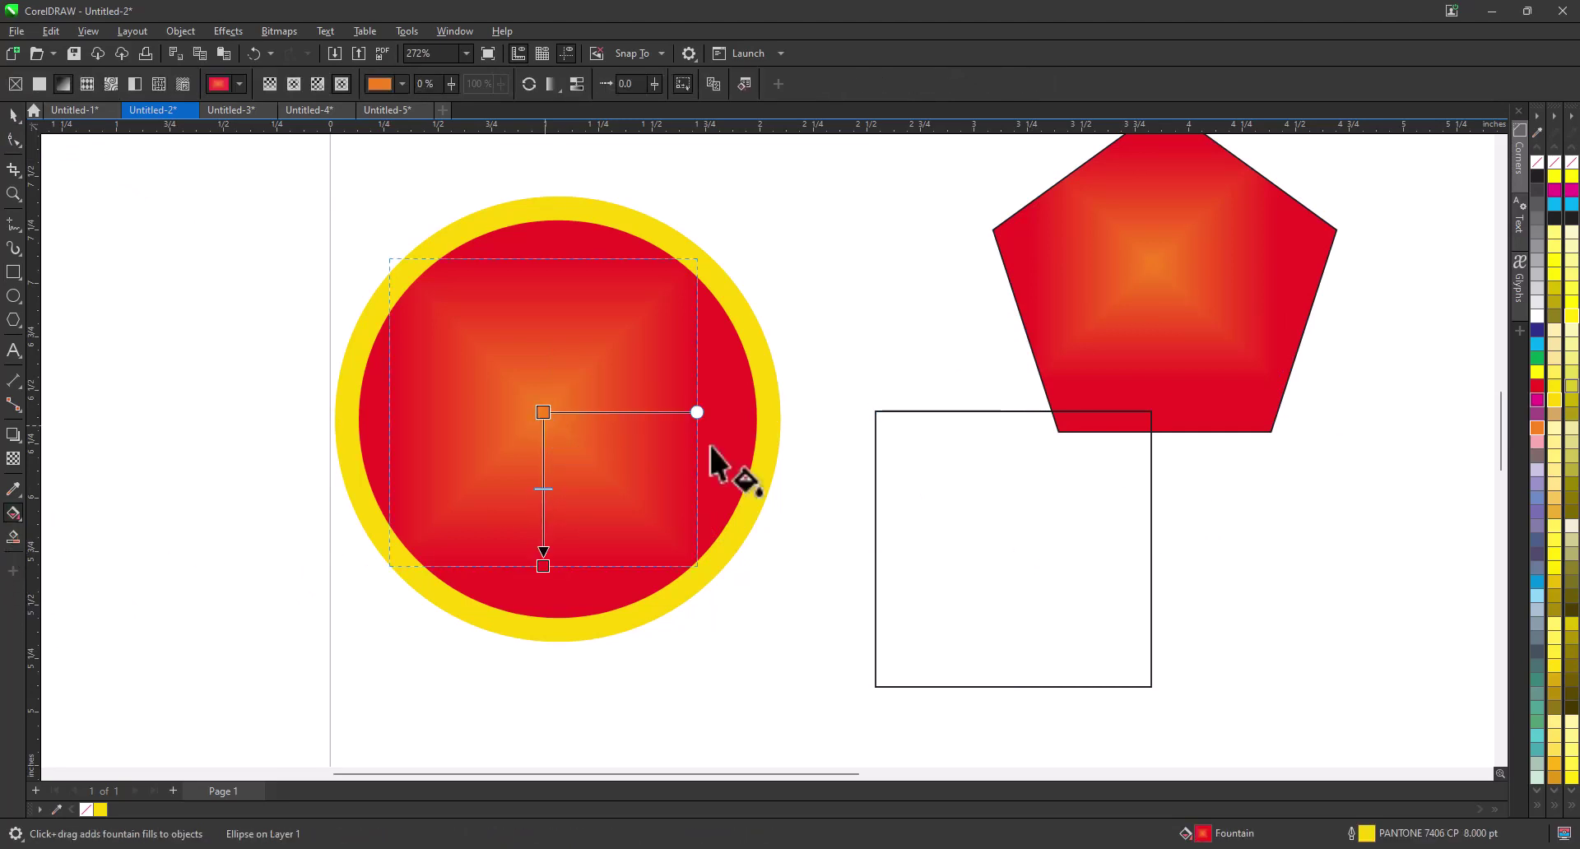
drag(1537, 373, 684, 463)
mouse_move(555, 415)
mouse_down()
mouse_move(543, 412)
mouse_move(558, 420)
mouse_up()
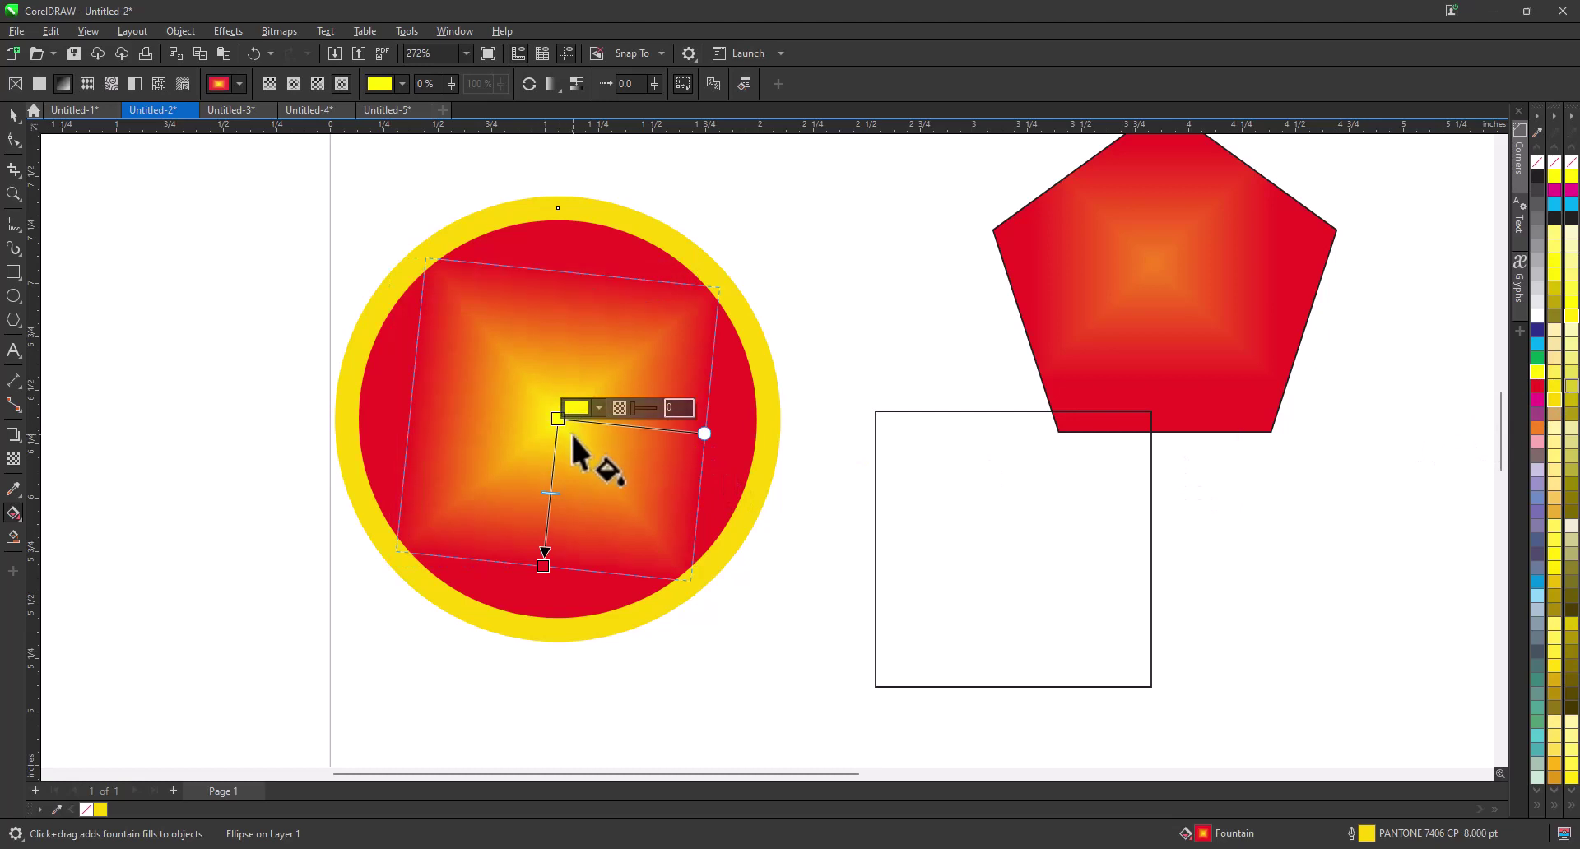
Step: Move the circle left onto the page's left edge and the empty square left, clear of the pentagon
click(13, 140)
key(space)
drag(409, 406, 190, 400)
click(610, 430)
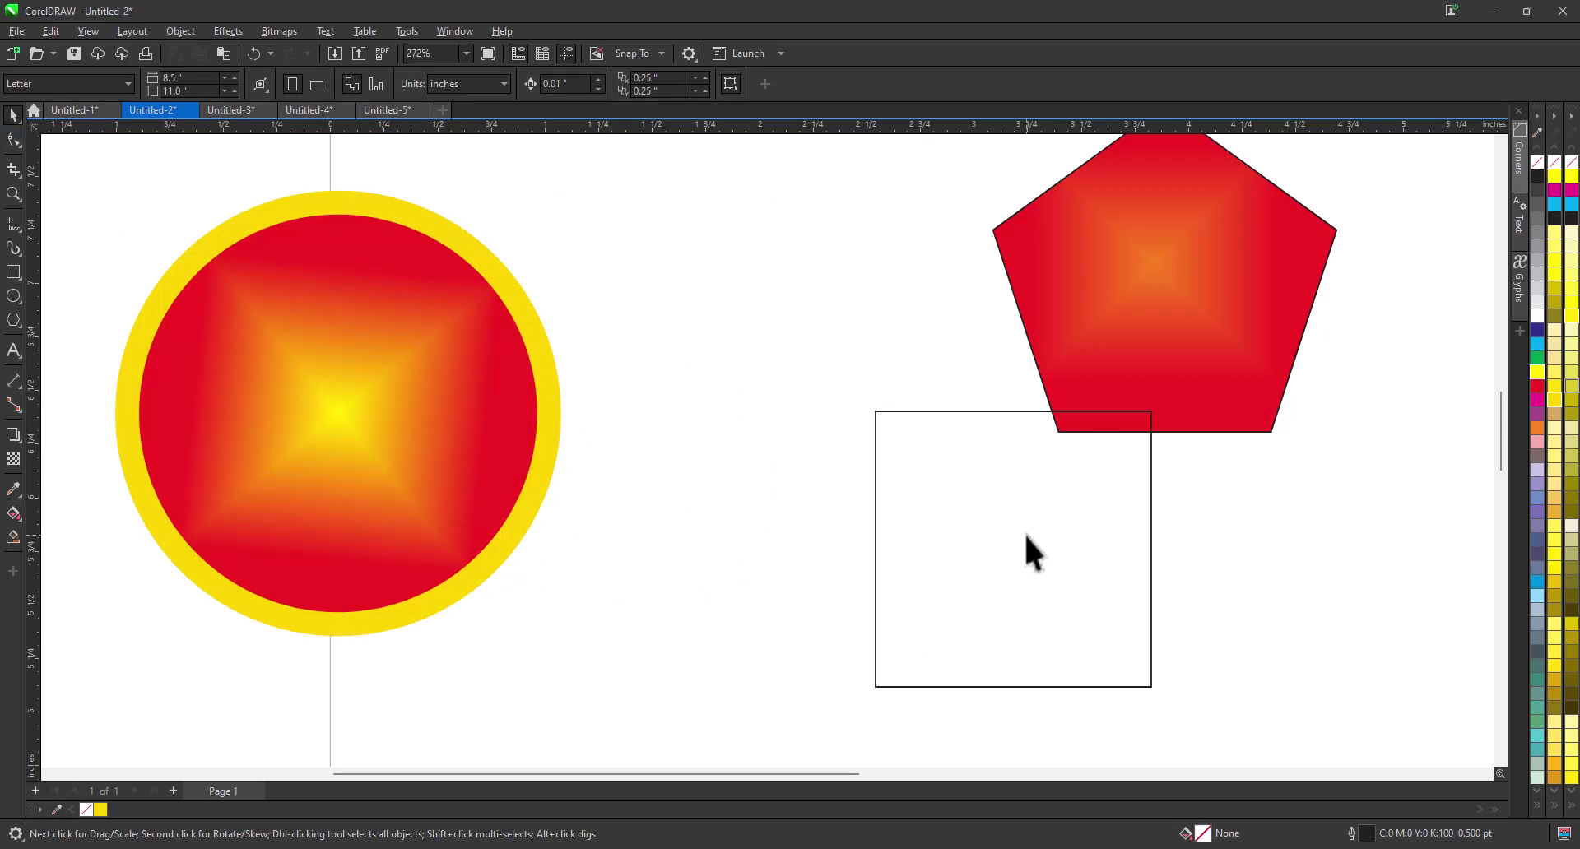
drag(1027, 535, 895, 539)
Step: Copy all properties of the yellow-outlined circle onto the empty square
click(390, 409)
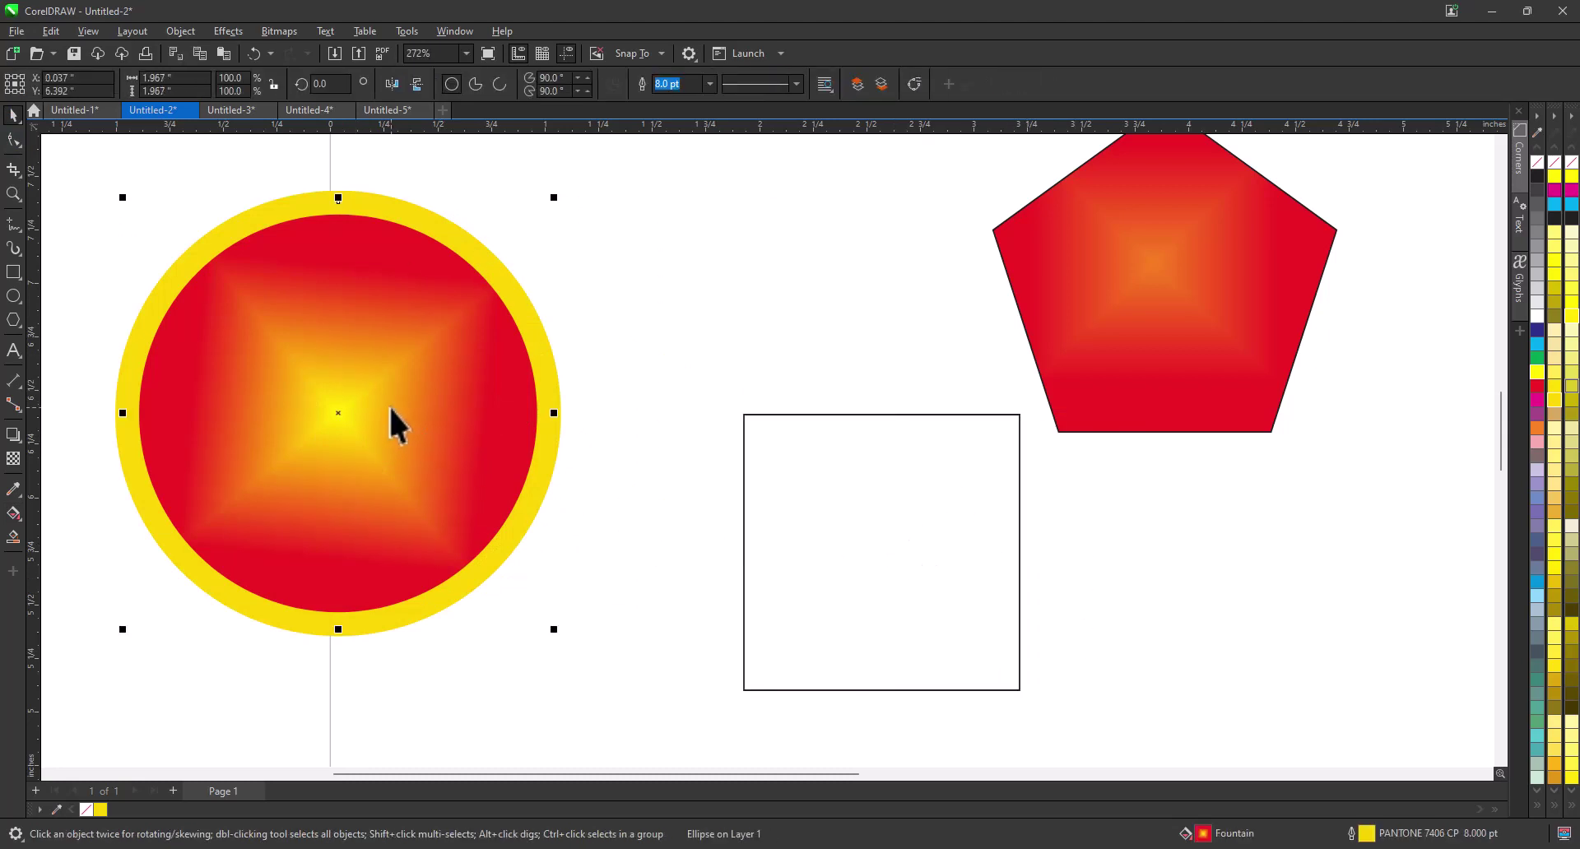
drag(389, 406, 899, 540)
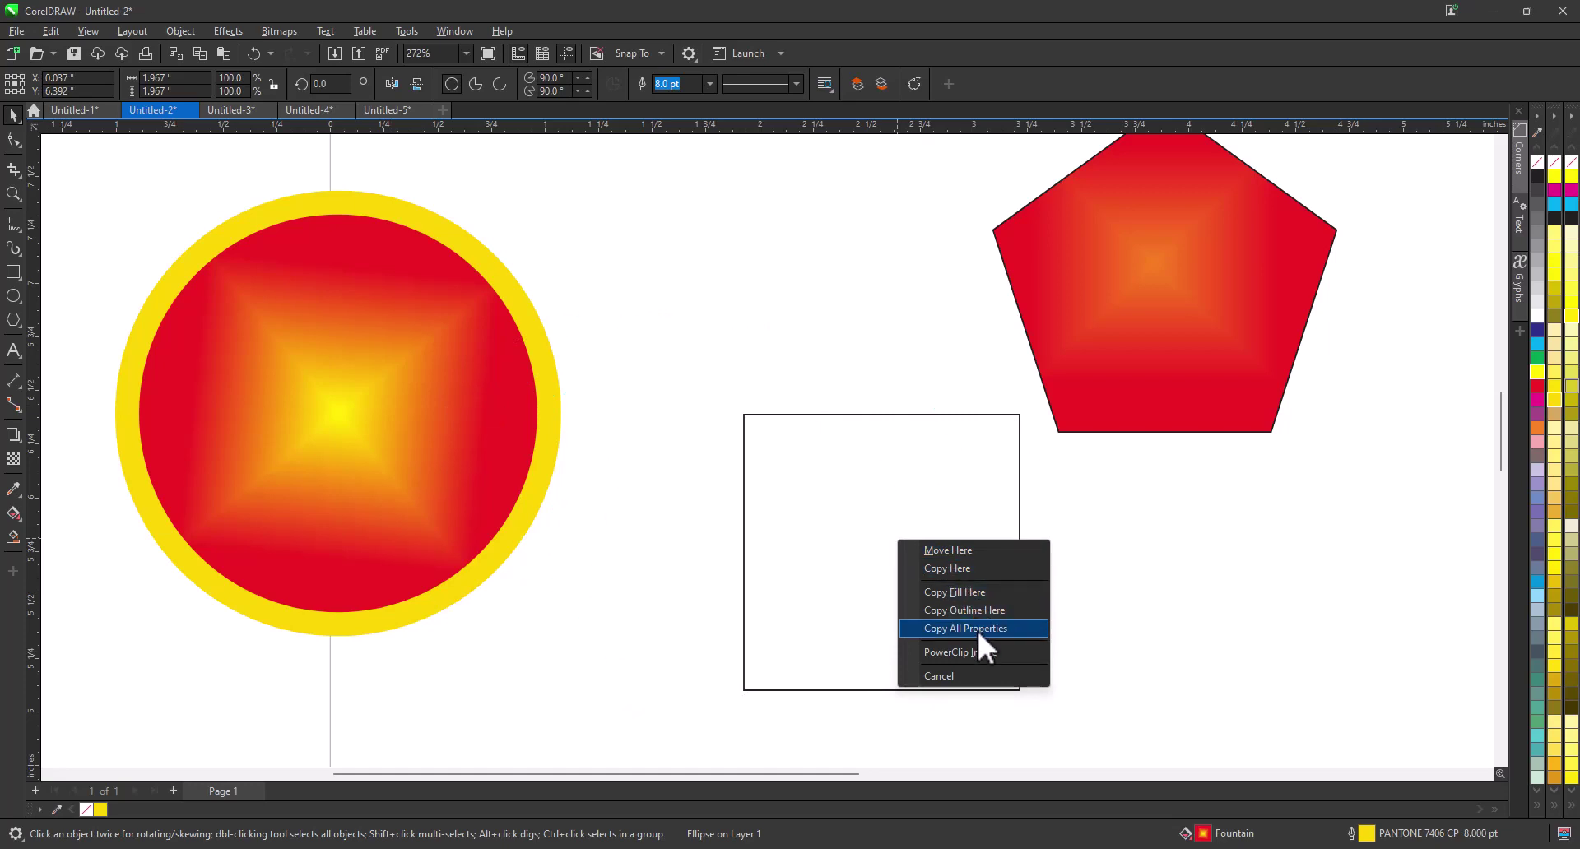
click(976, 628)
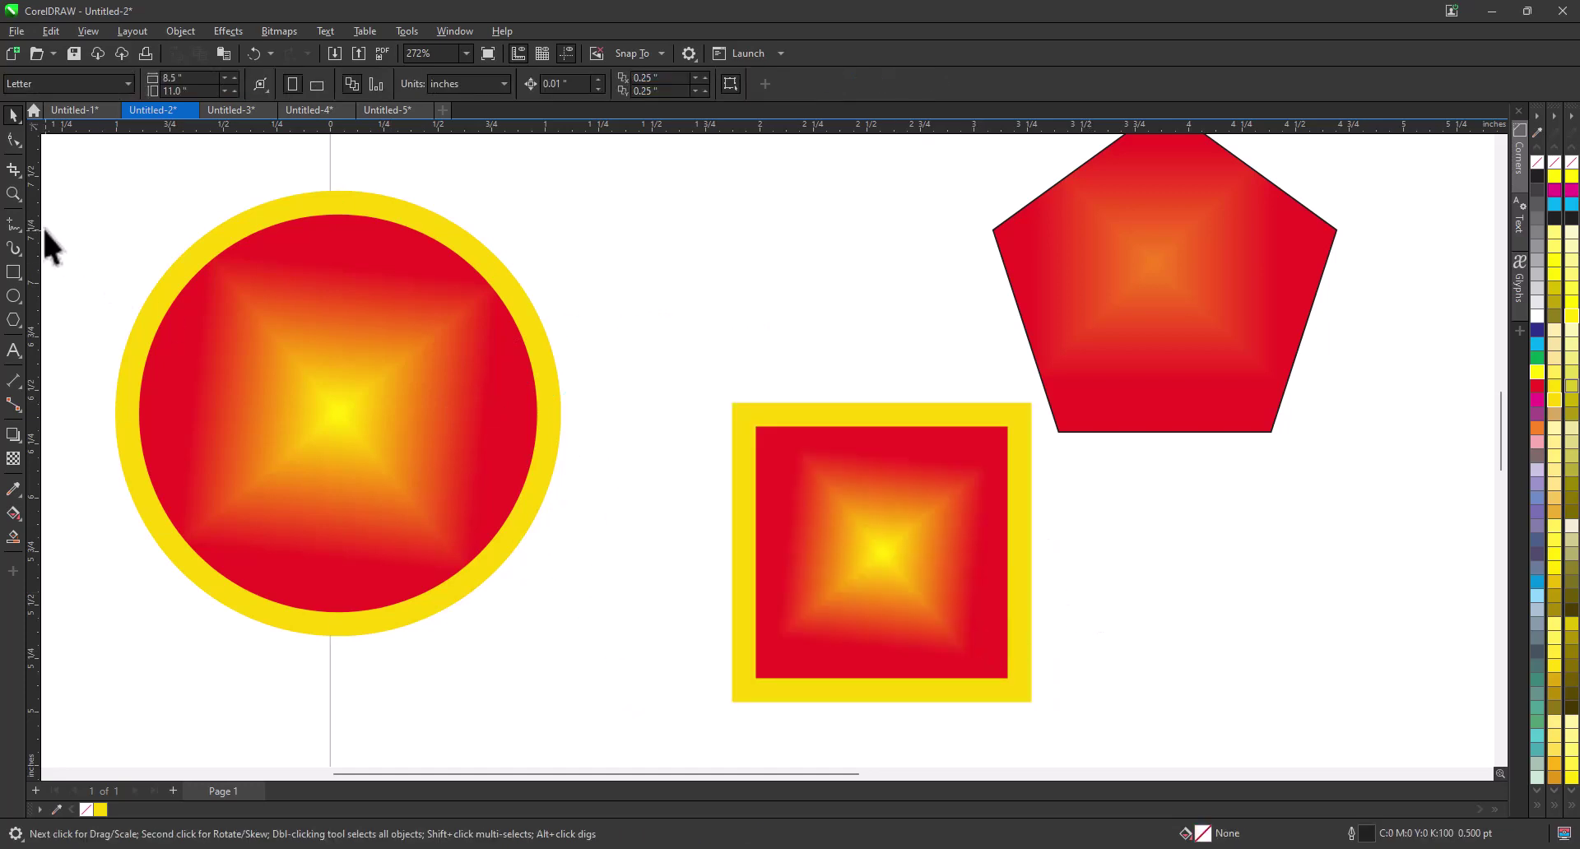
Step: Delete the circle, square and pentagon, keeping the page heading
key(shift+F4)
key(space)
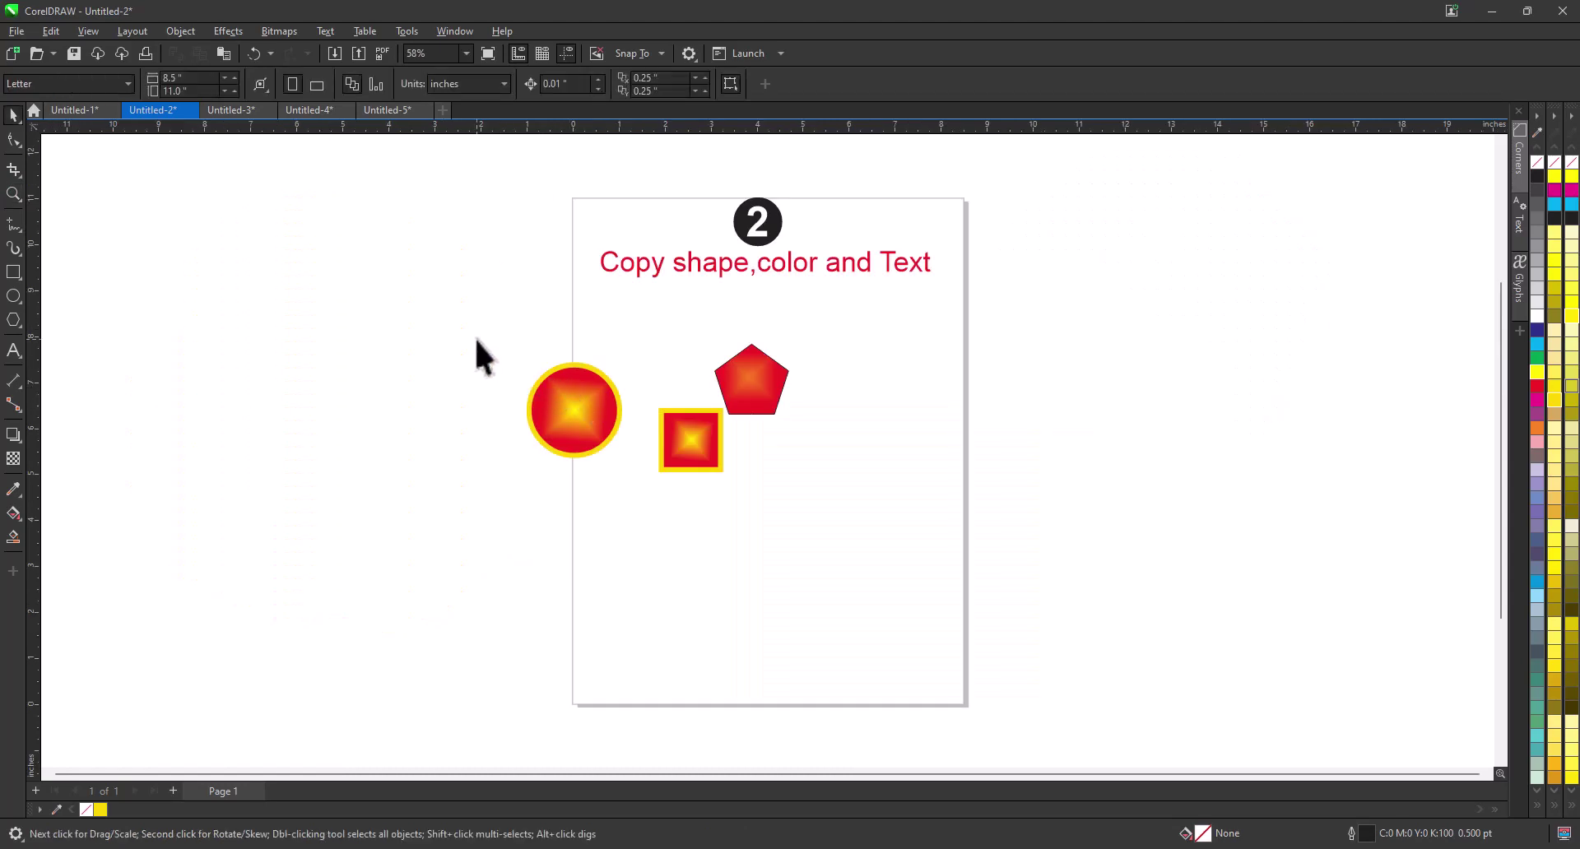
drag(836, 501, 837, 505)
key(Delete)
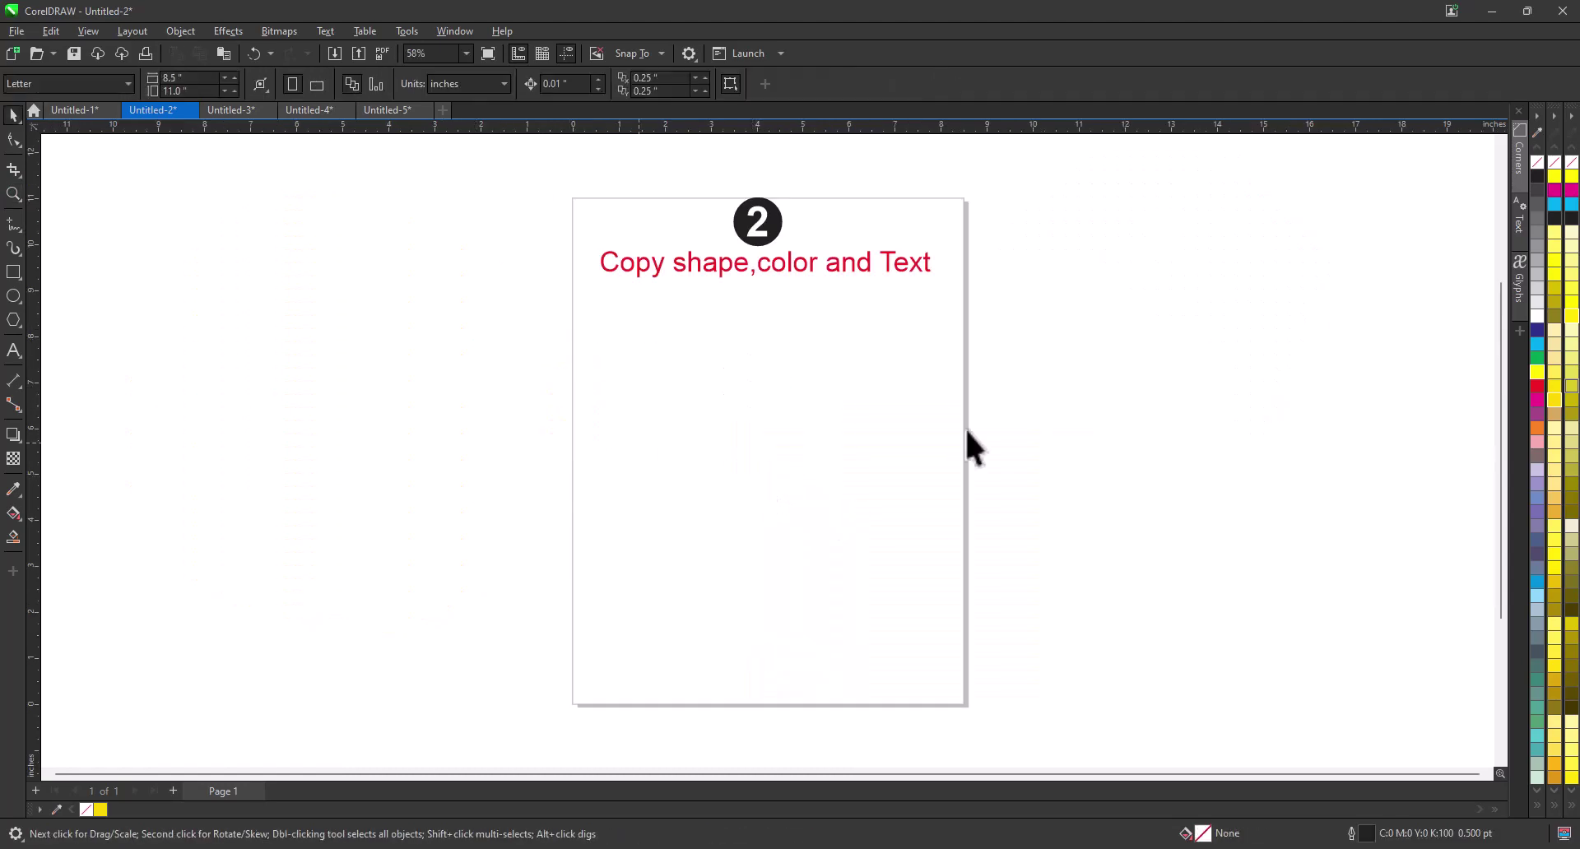
Step: Add the artistic text "Amjad Graphics" in 24 pt Arial below the heading
click(13, 350)
click(632, 367)
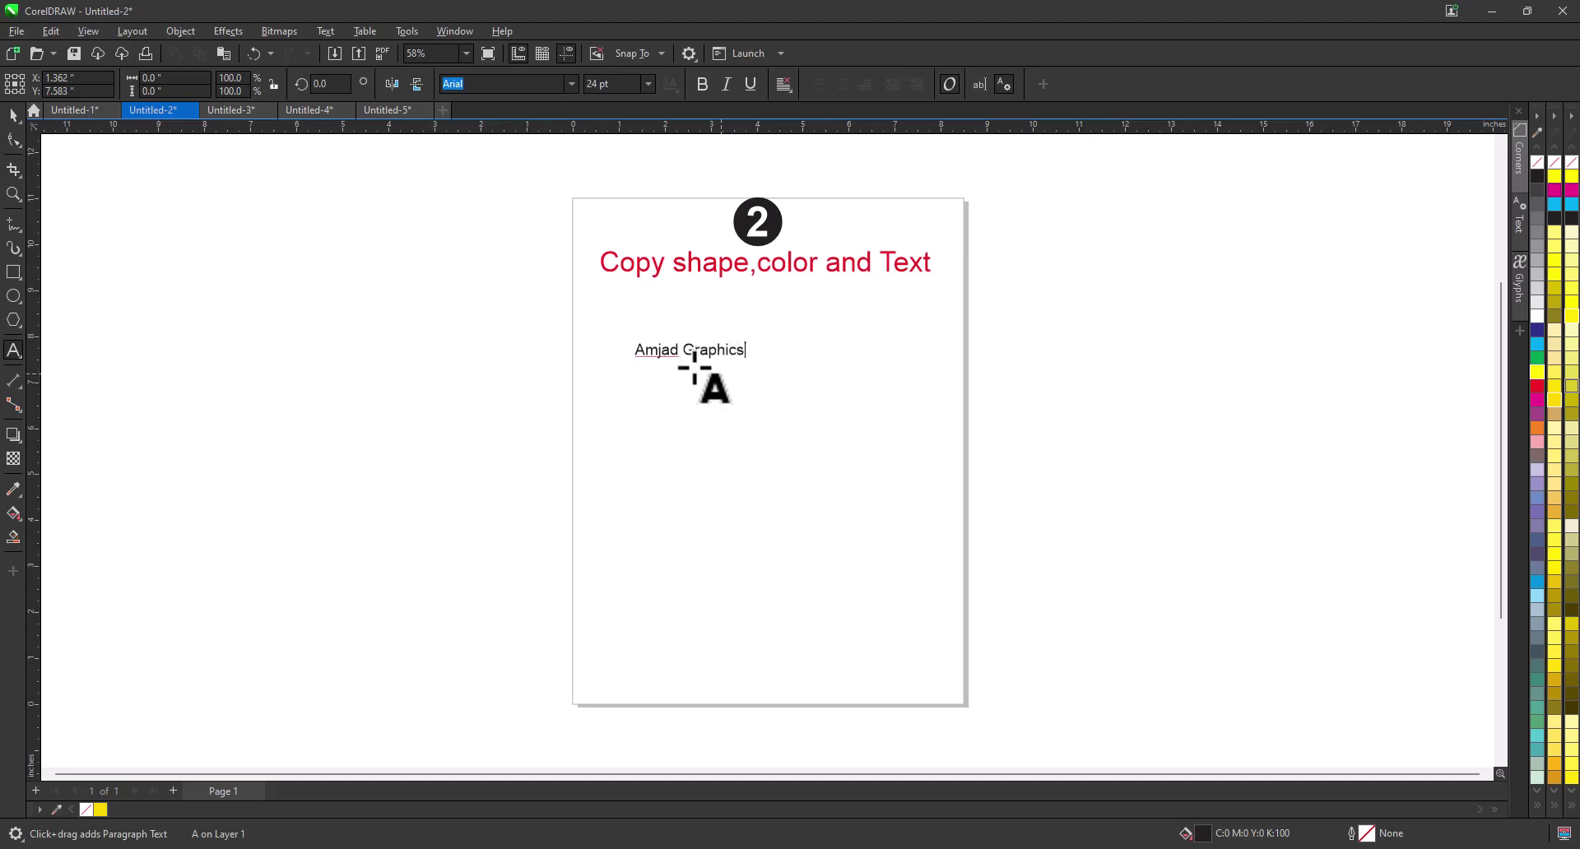
key(Escape)
key(space)
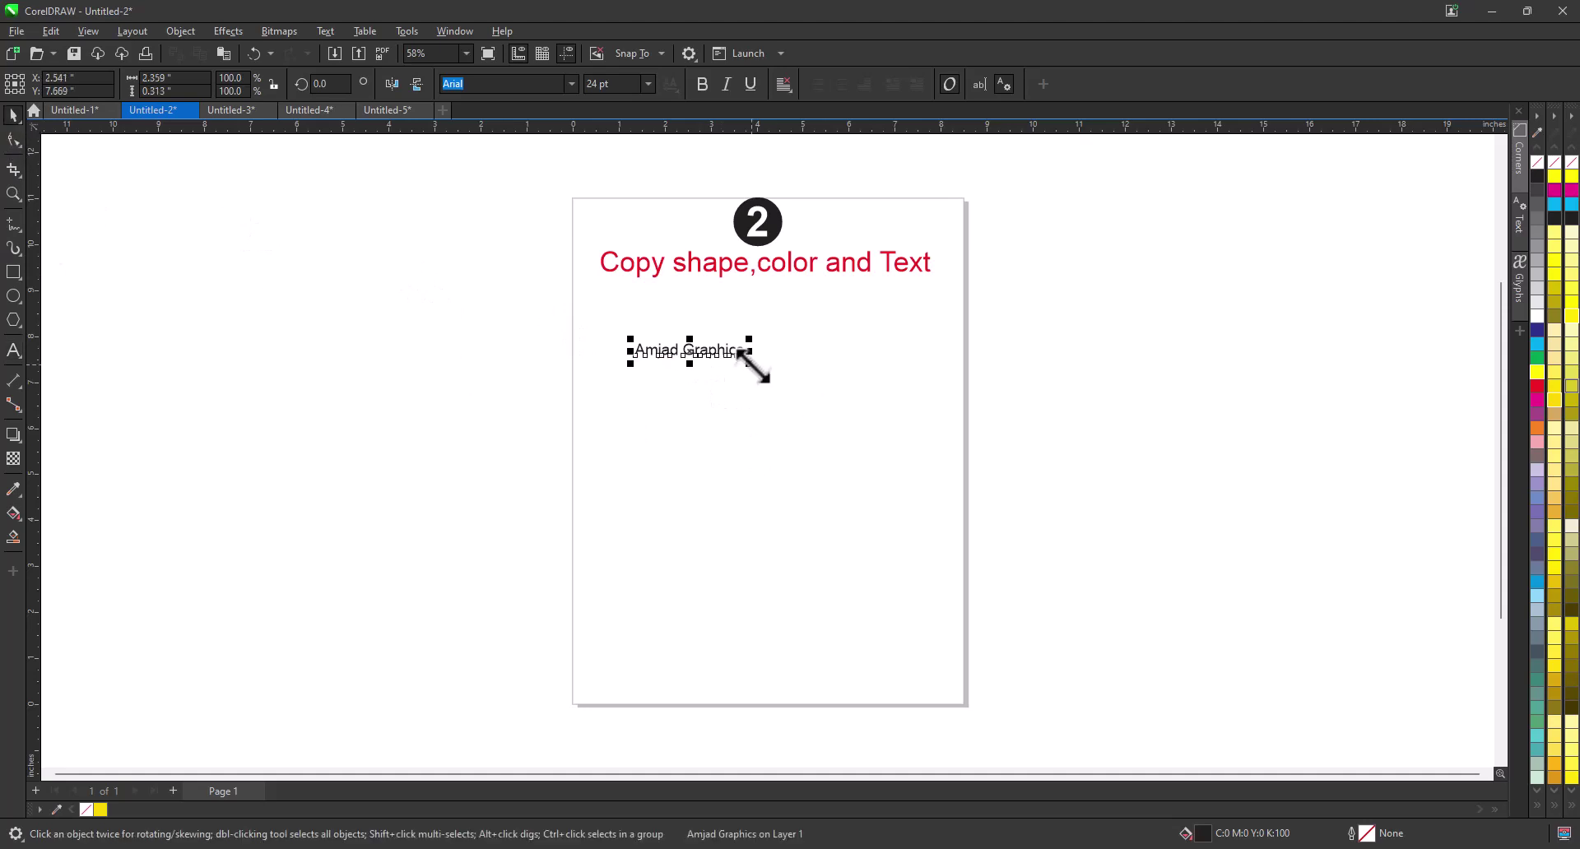
Step: Enlarge the "Amjad Graphics" text to about 5.2 inches wide, around 52.9 pt, and centre it roughly below the heading
drag(750, 364, 875, 452)
drag(791, 366, 774, 416)
click(14, 195)
drag(543, 321, 1029, 528)
key(space)
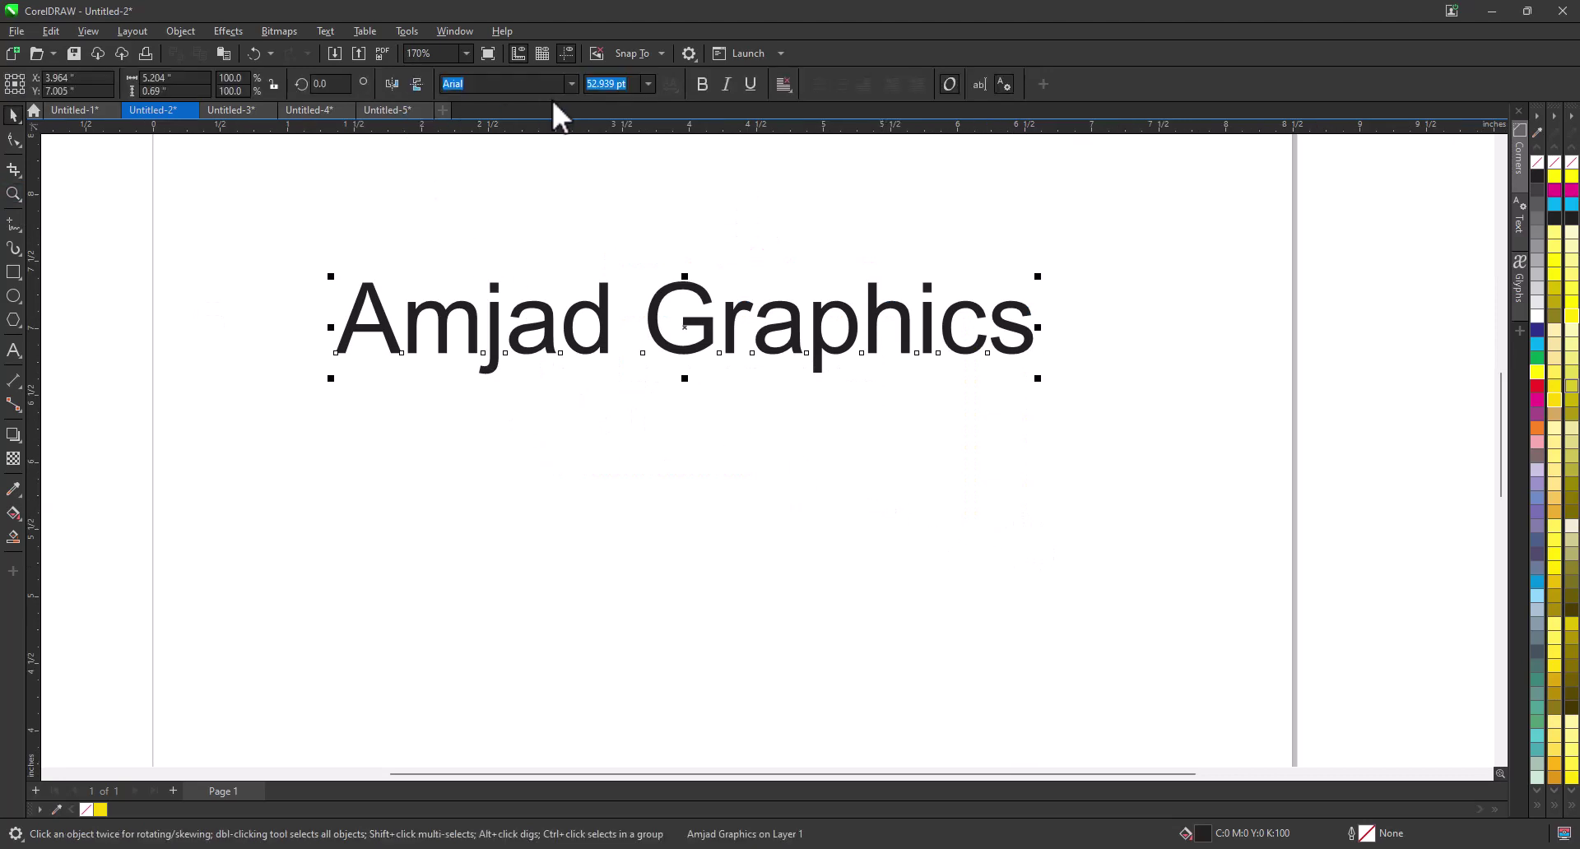
Step: Duplicate the "Amjad Graphics" text about 1.7 inches below the original
drag(704, 350, 710, 581)
click(688, 344)
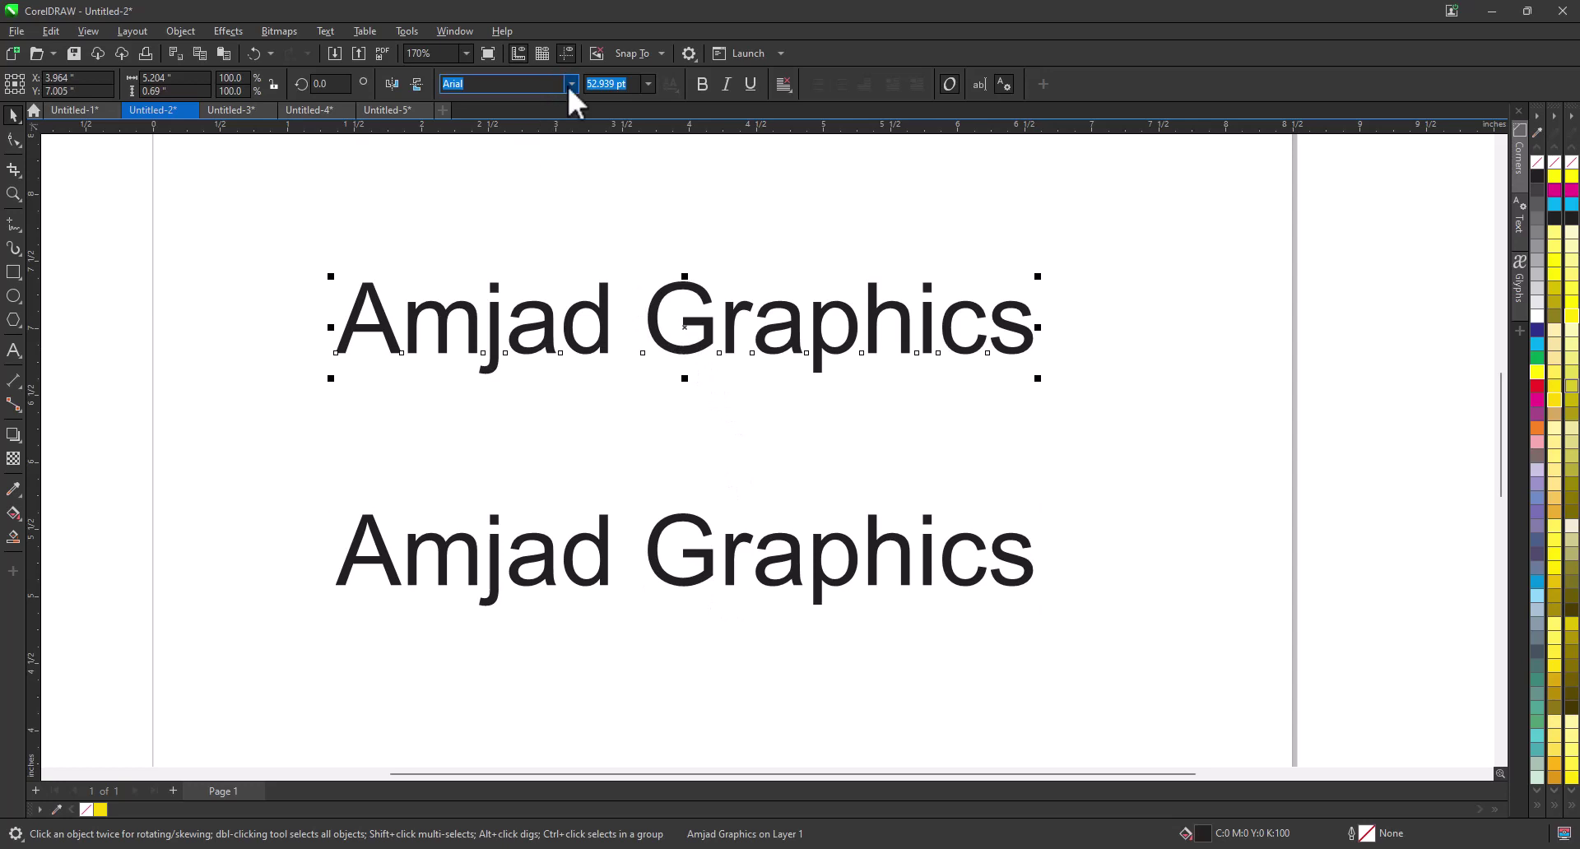
Step: Set the upper "Amjad Graphics" text to the Whimsy TT font and fill it with blue (C100 M20 Y0 K0)
click(571, 84)
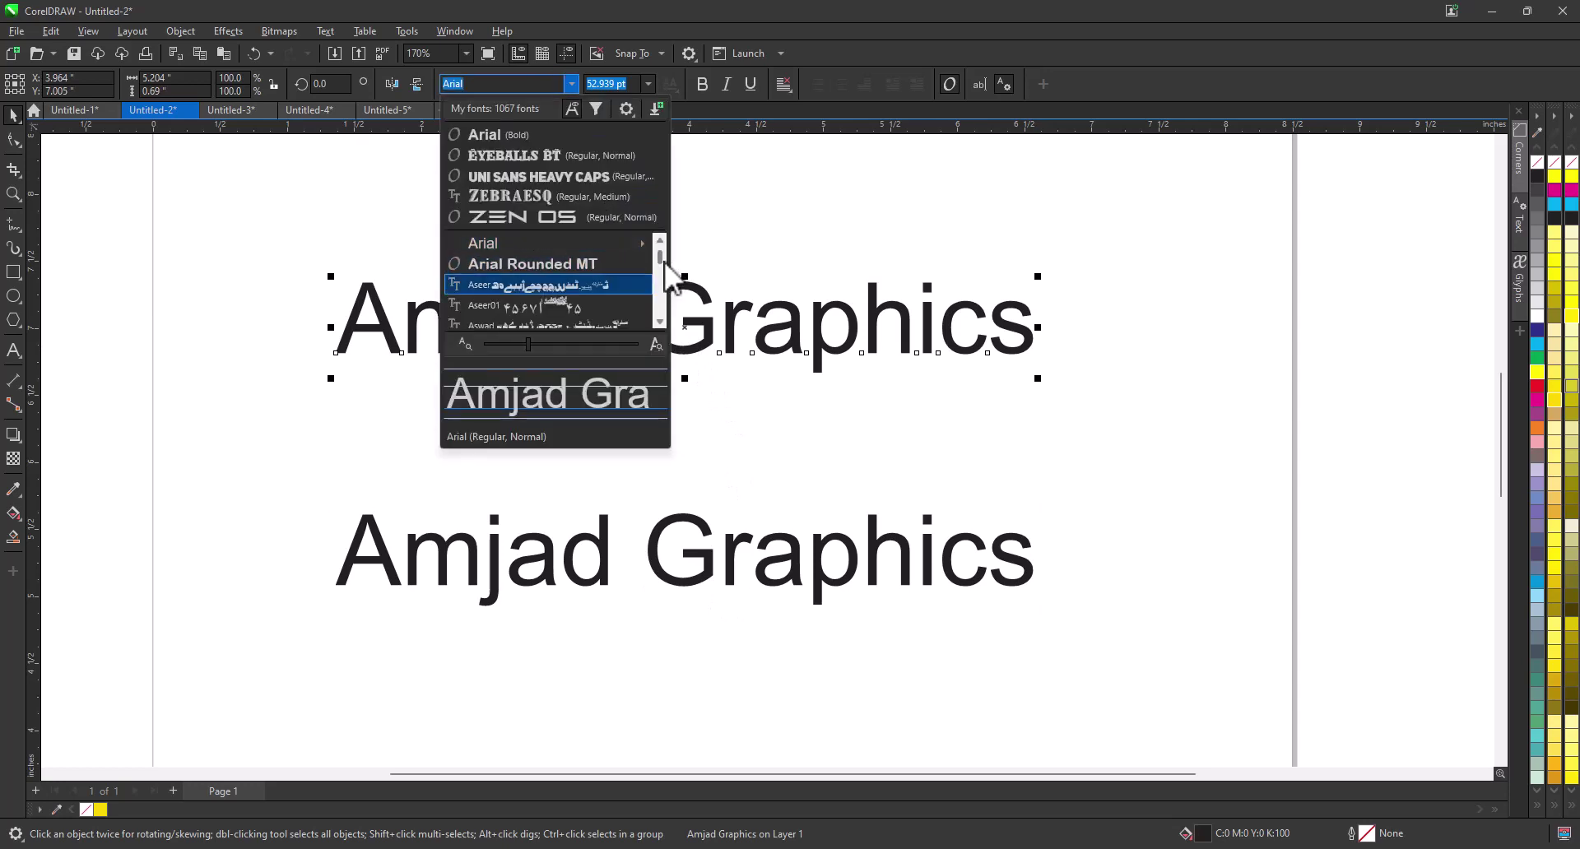
drag(665, 260, 666, 322)
scroll(584, 263, up, 2)
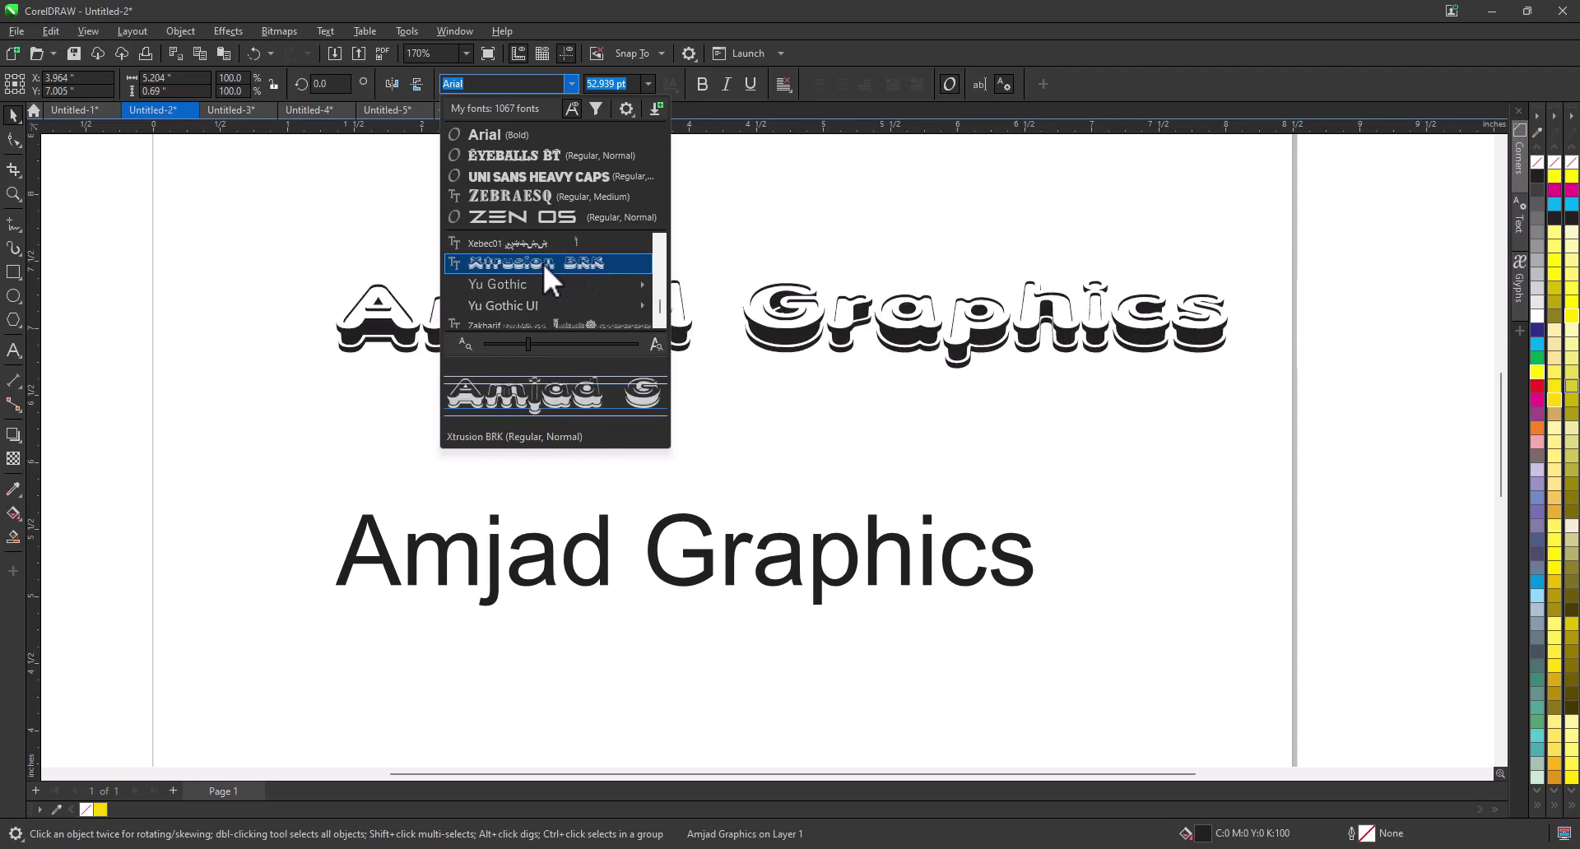
scroll(542, 260, up, 2)
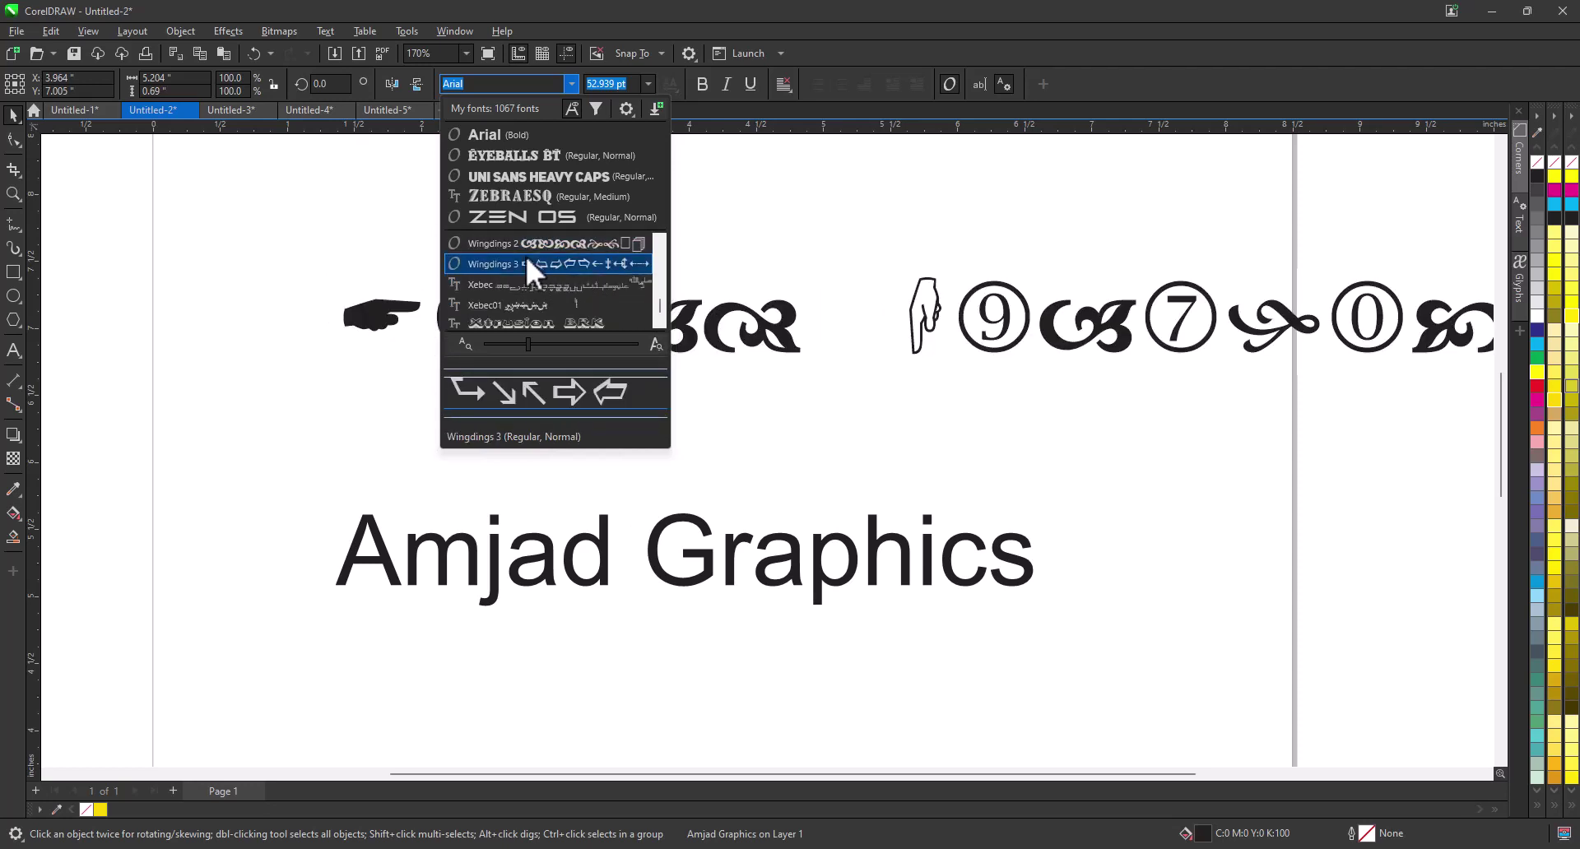
scroll(526, 253, up, 1)
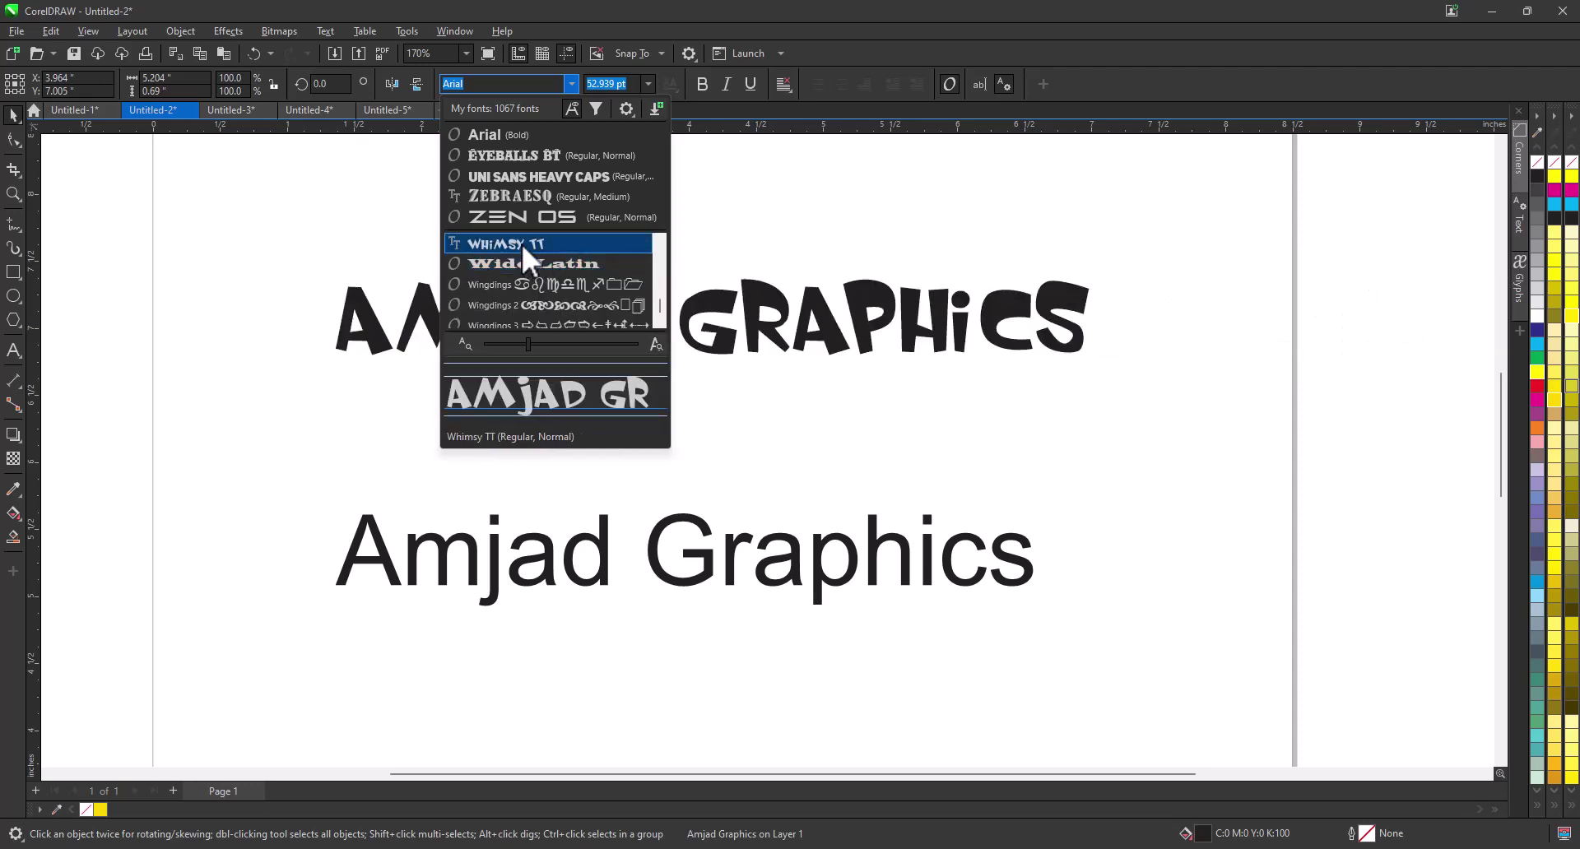
click(523, 245)
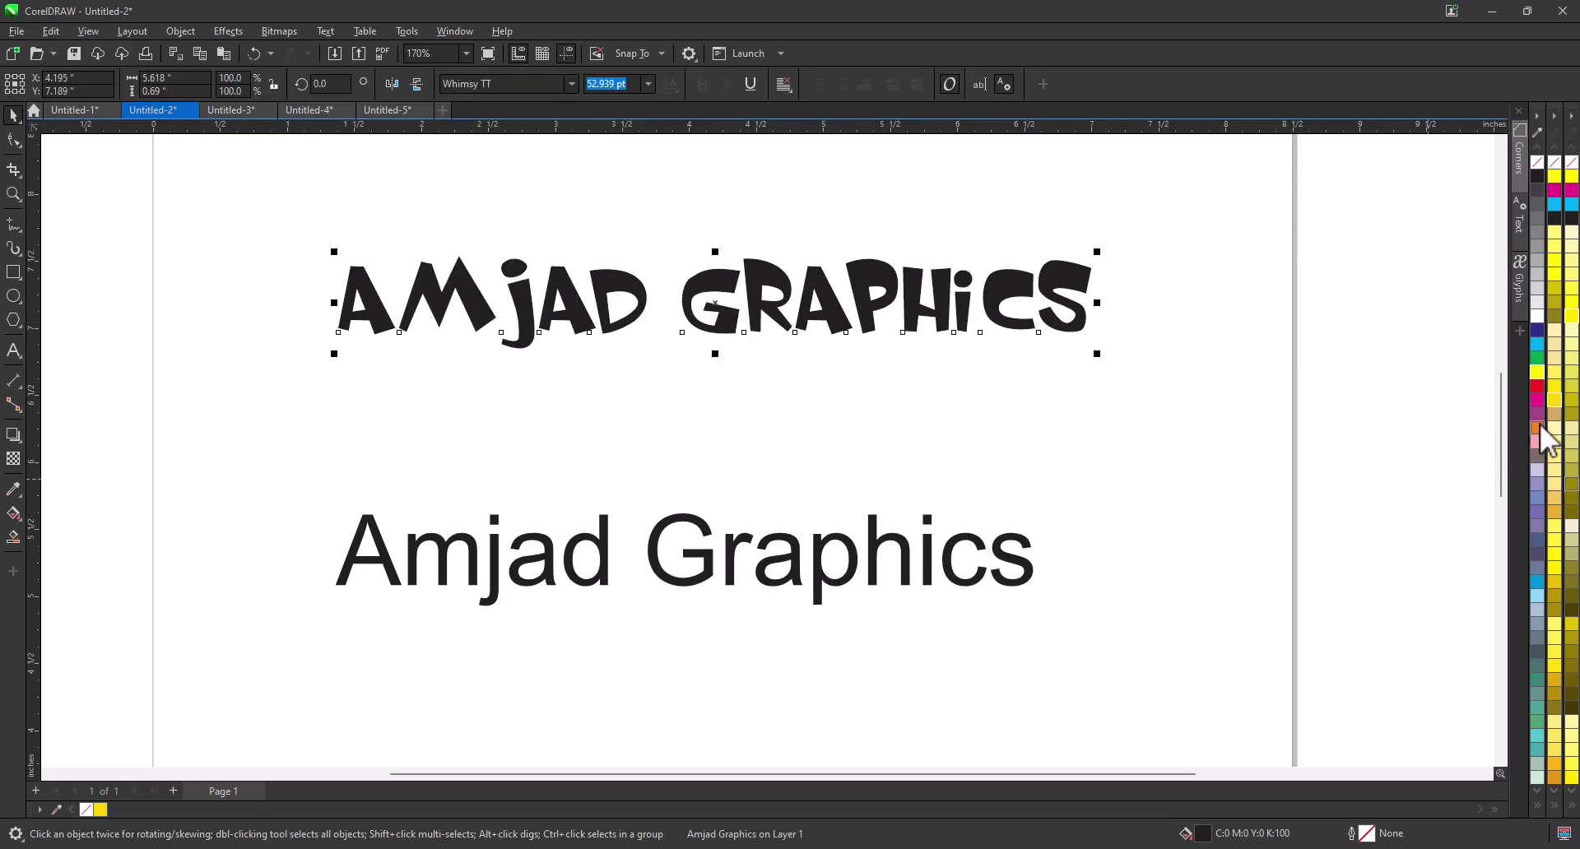
click(1536, 581)
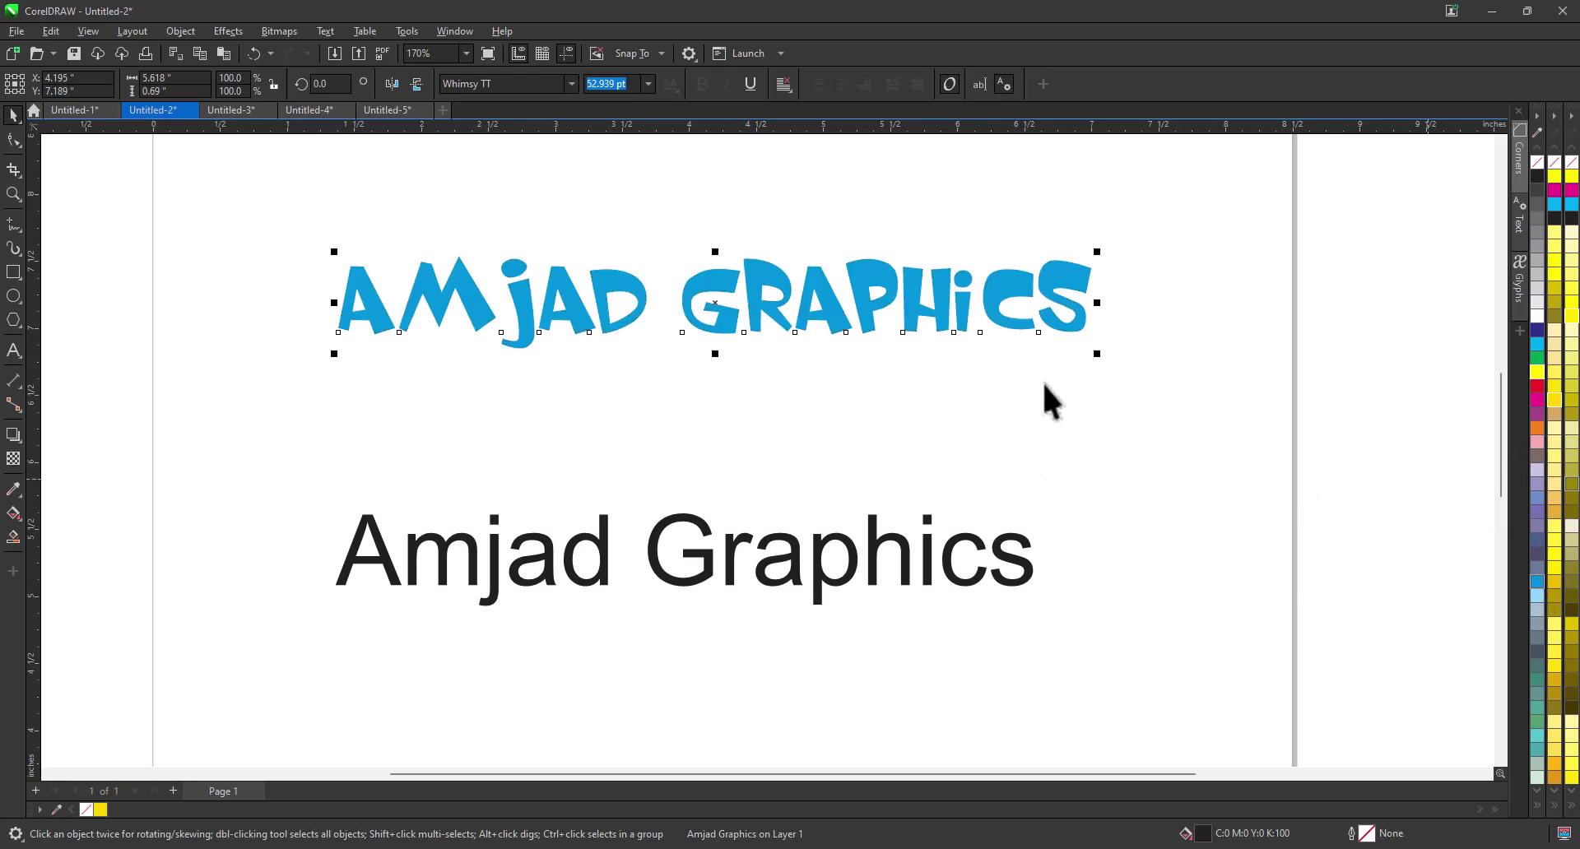
click(921, 415)
Step: Replace the lower text with "Designer" and enlarge it to about 4.86 inches wide, around 88.7 pt
drag(706, 576, 724, 553)
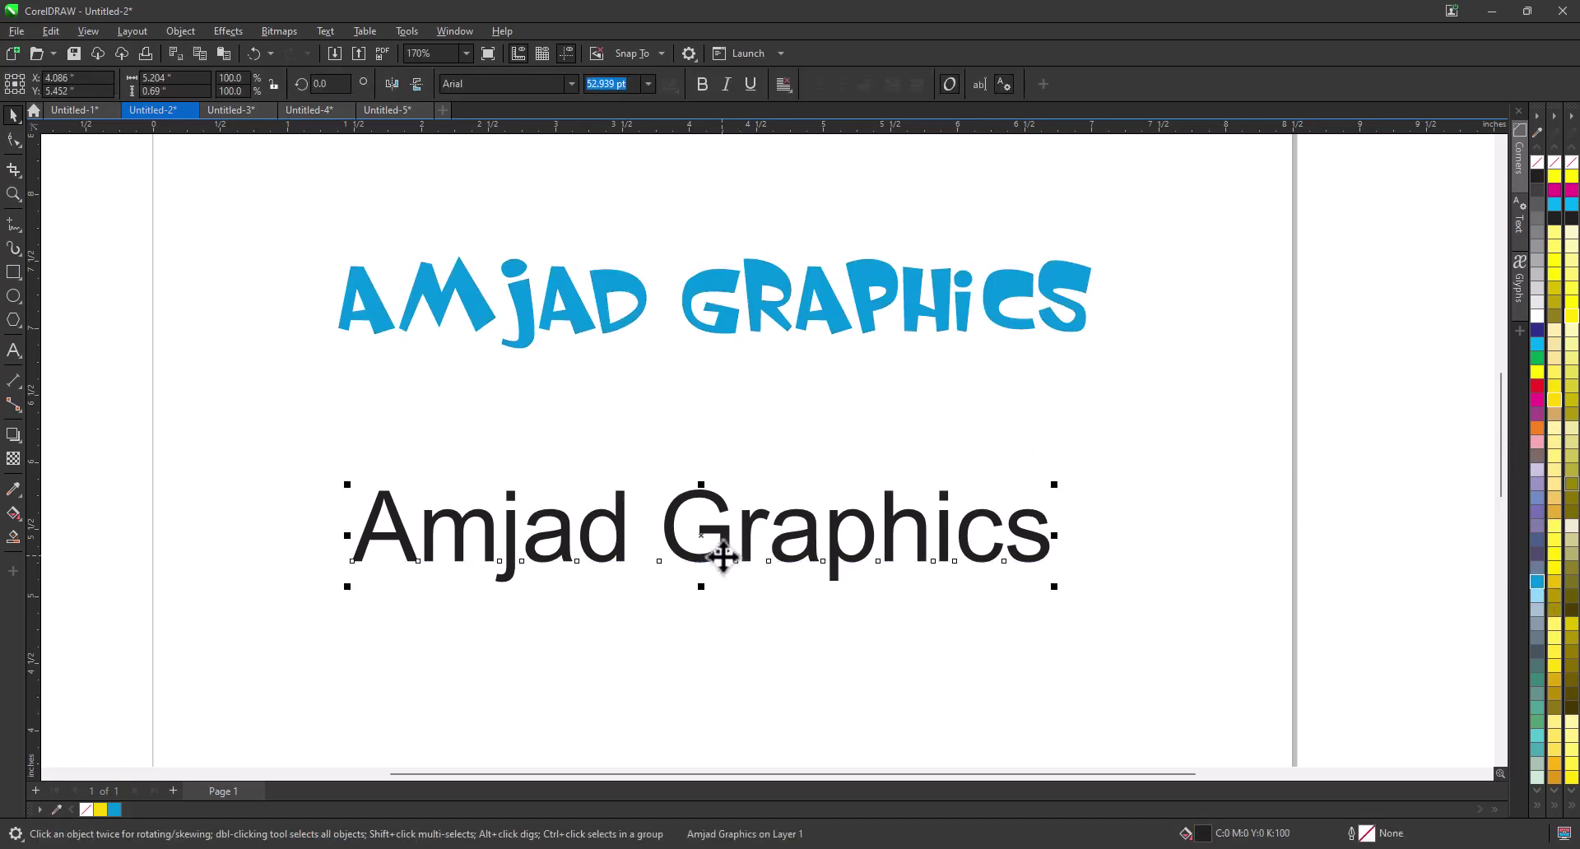
double_click(724, 560)
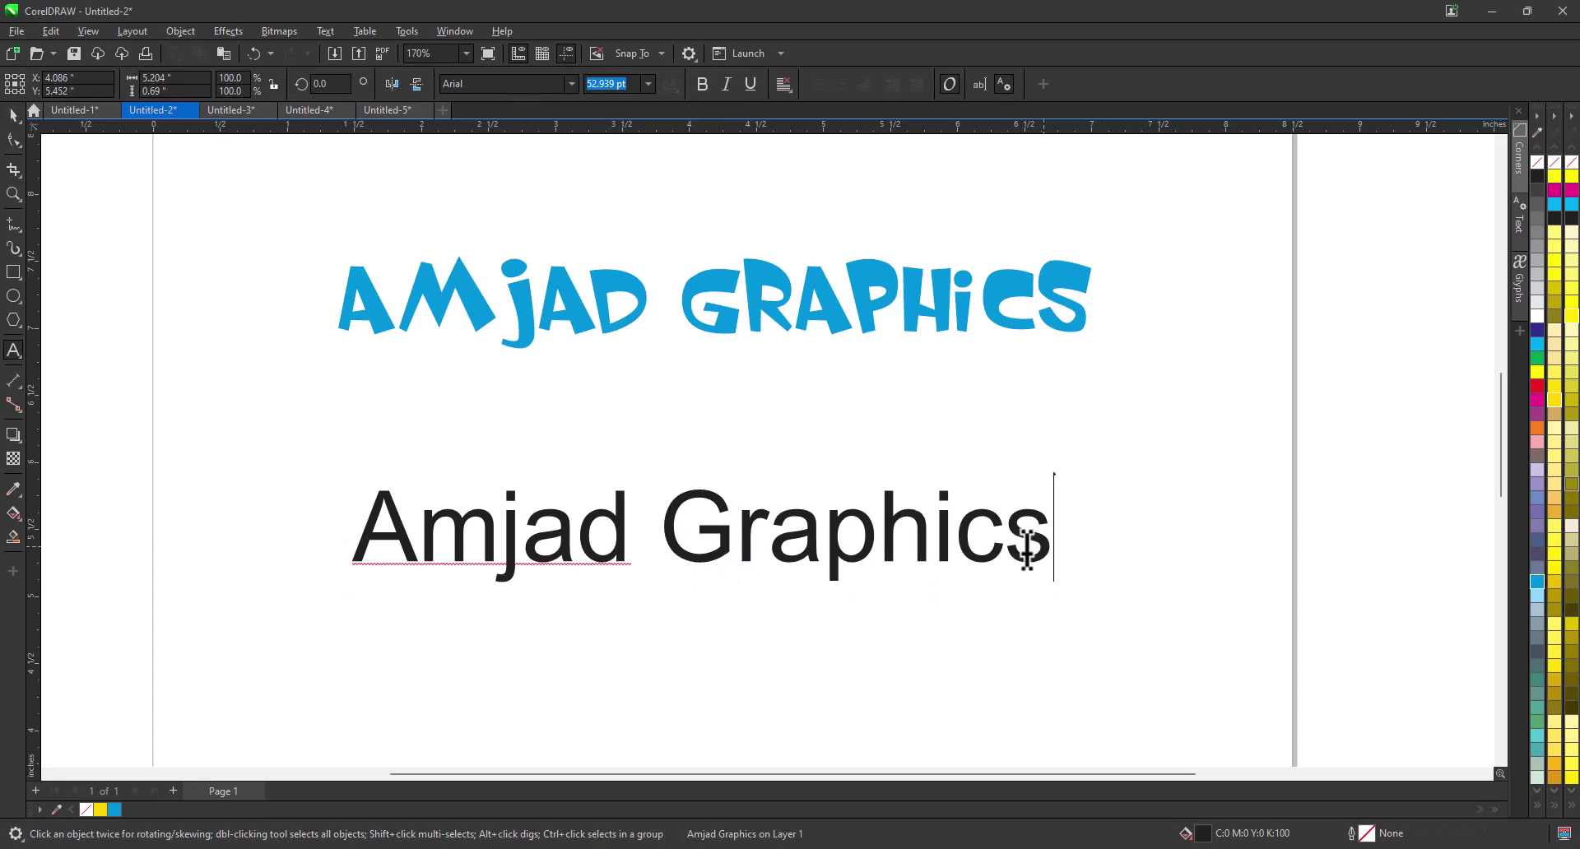
drag(1027, 539, 289, 546)
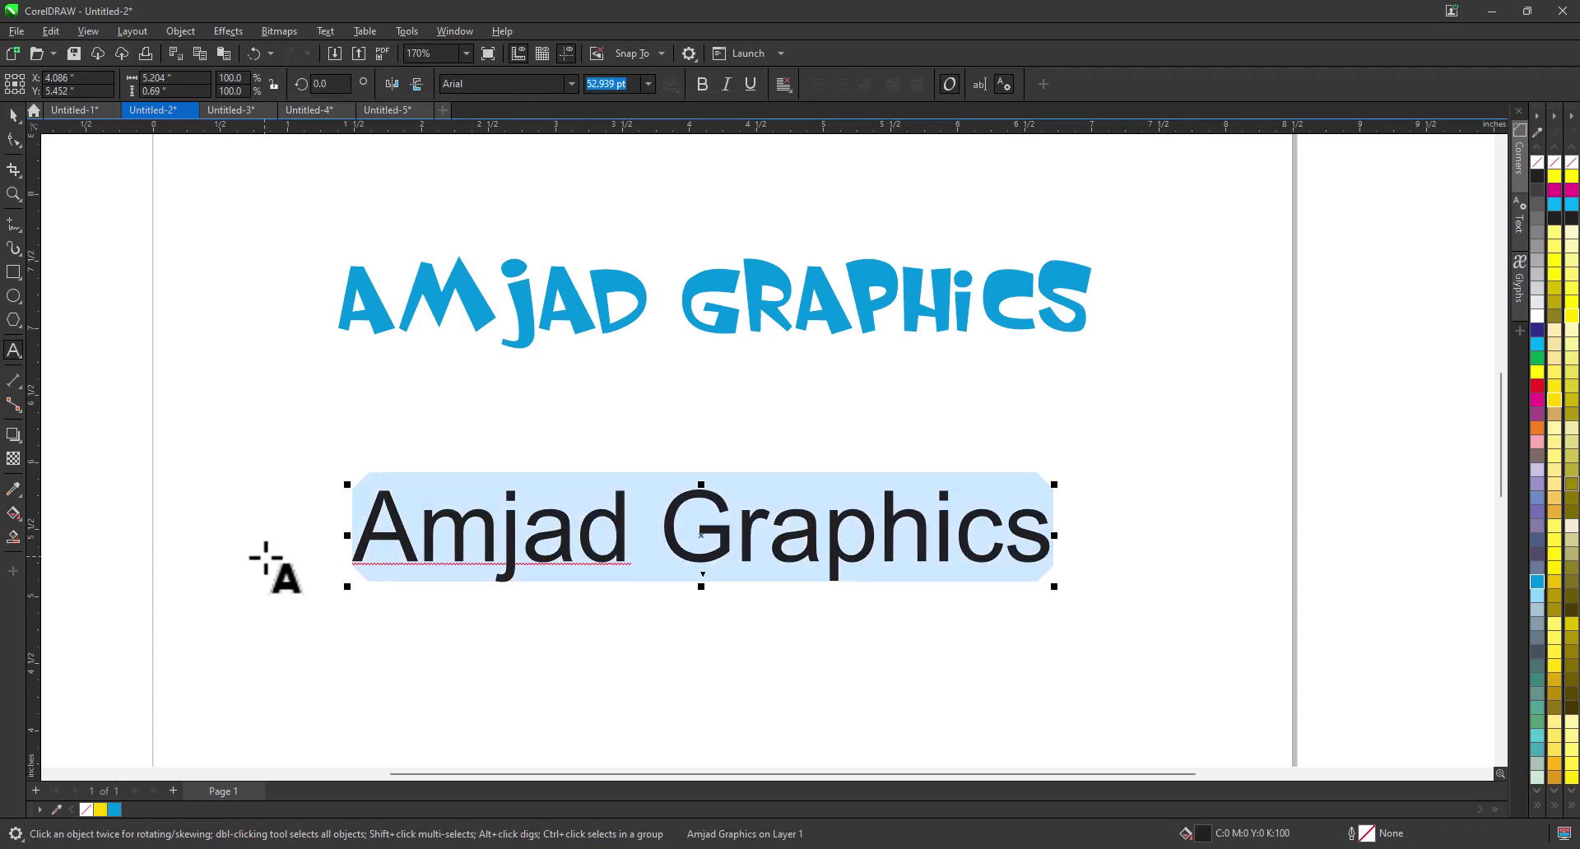
text(Desig)
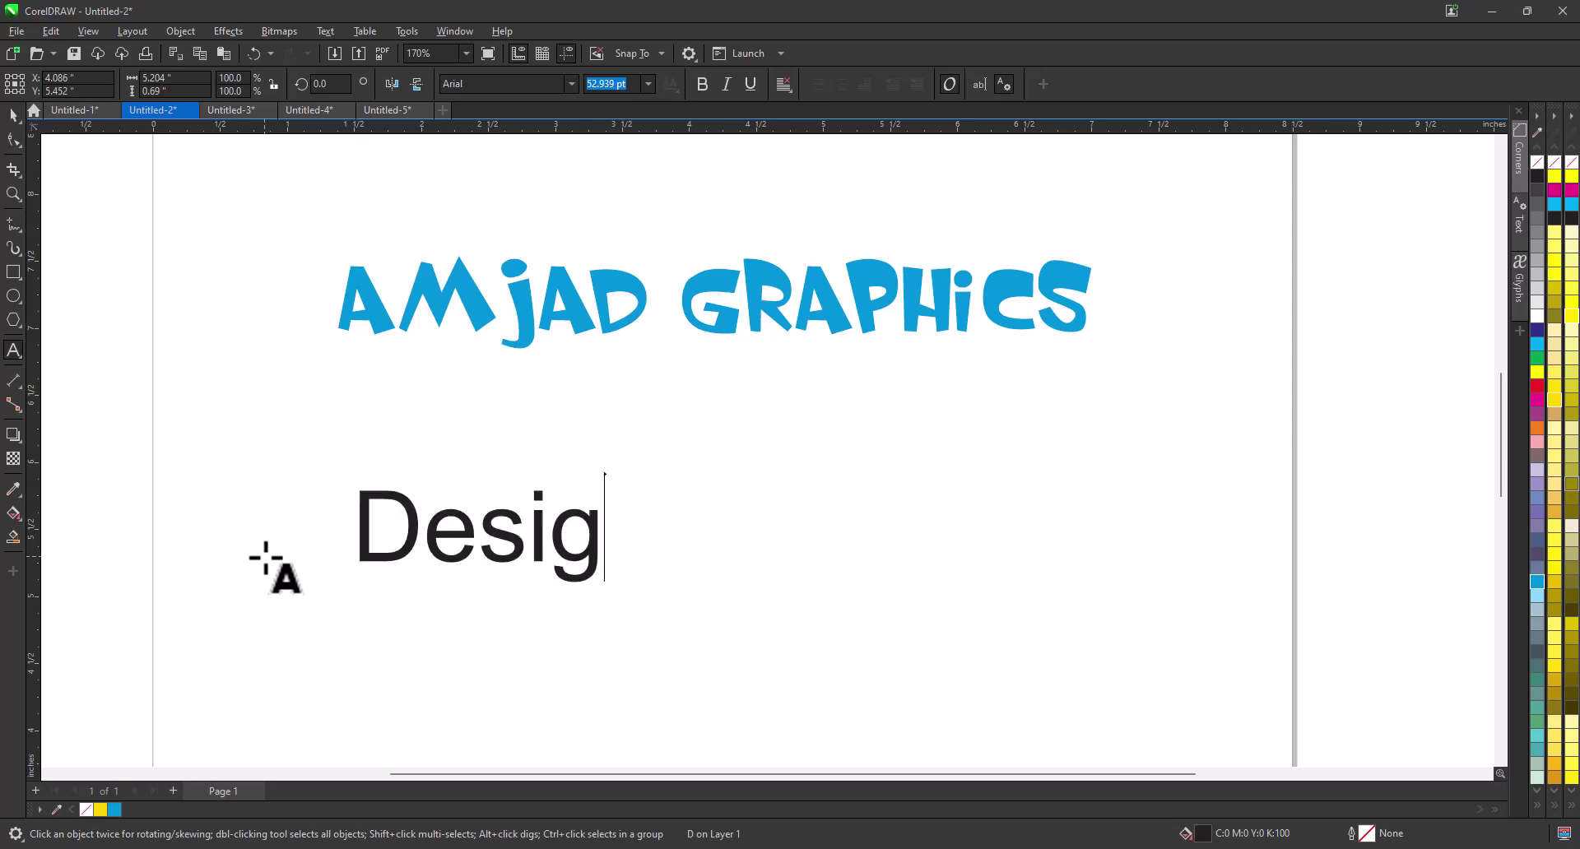
text(ner)
click(13, 116)
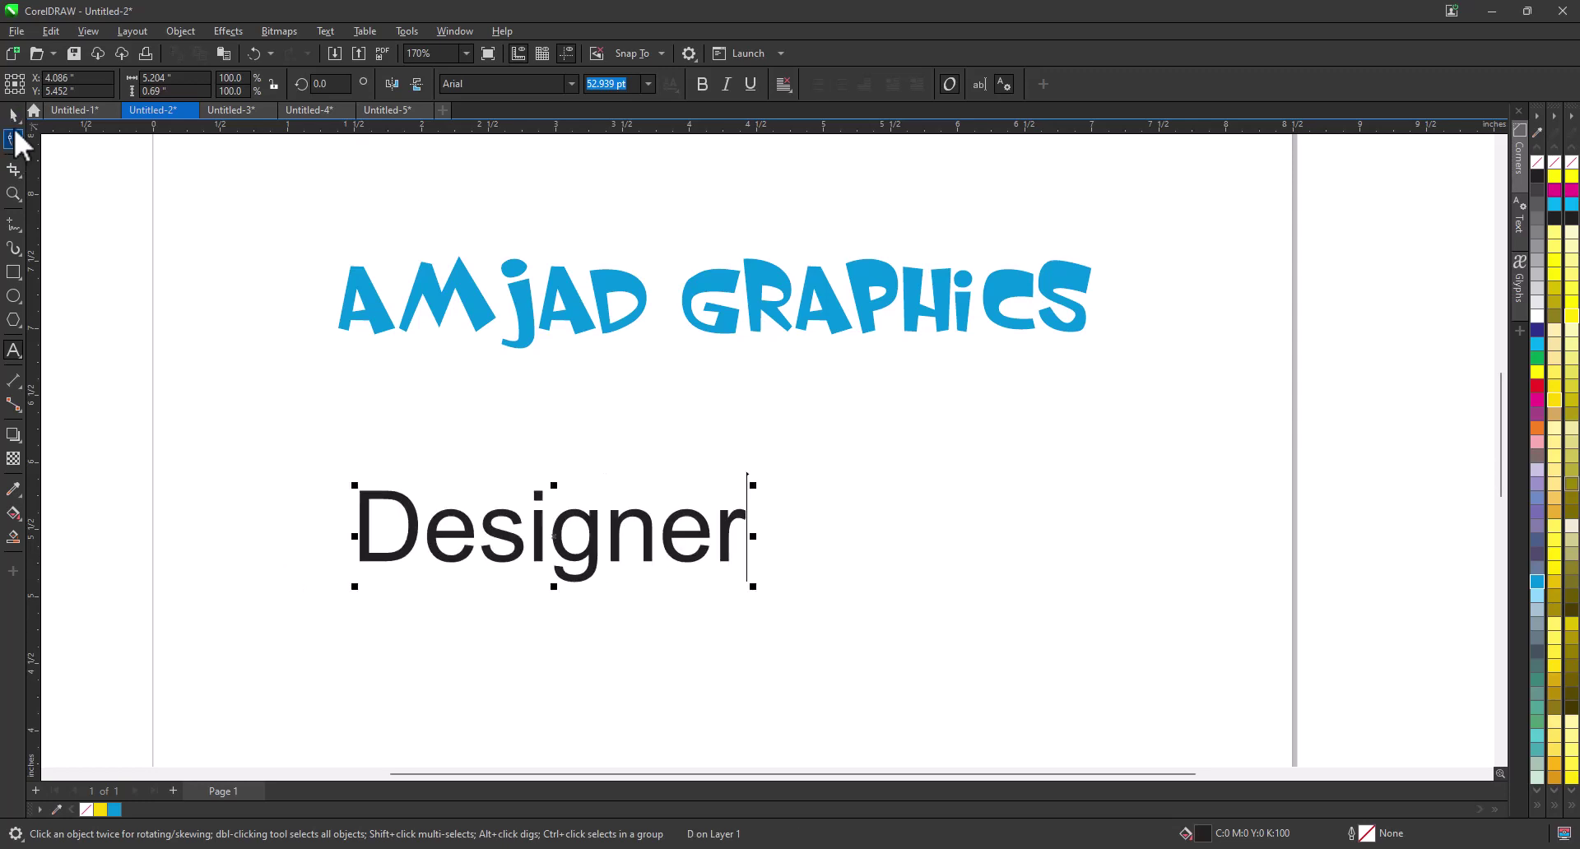
drag(751, 589, 1005, 688)
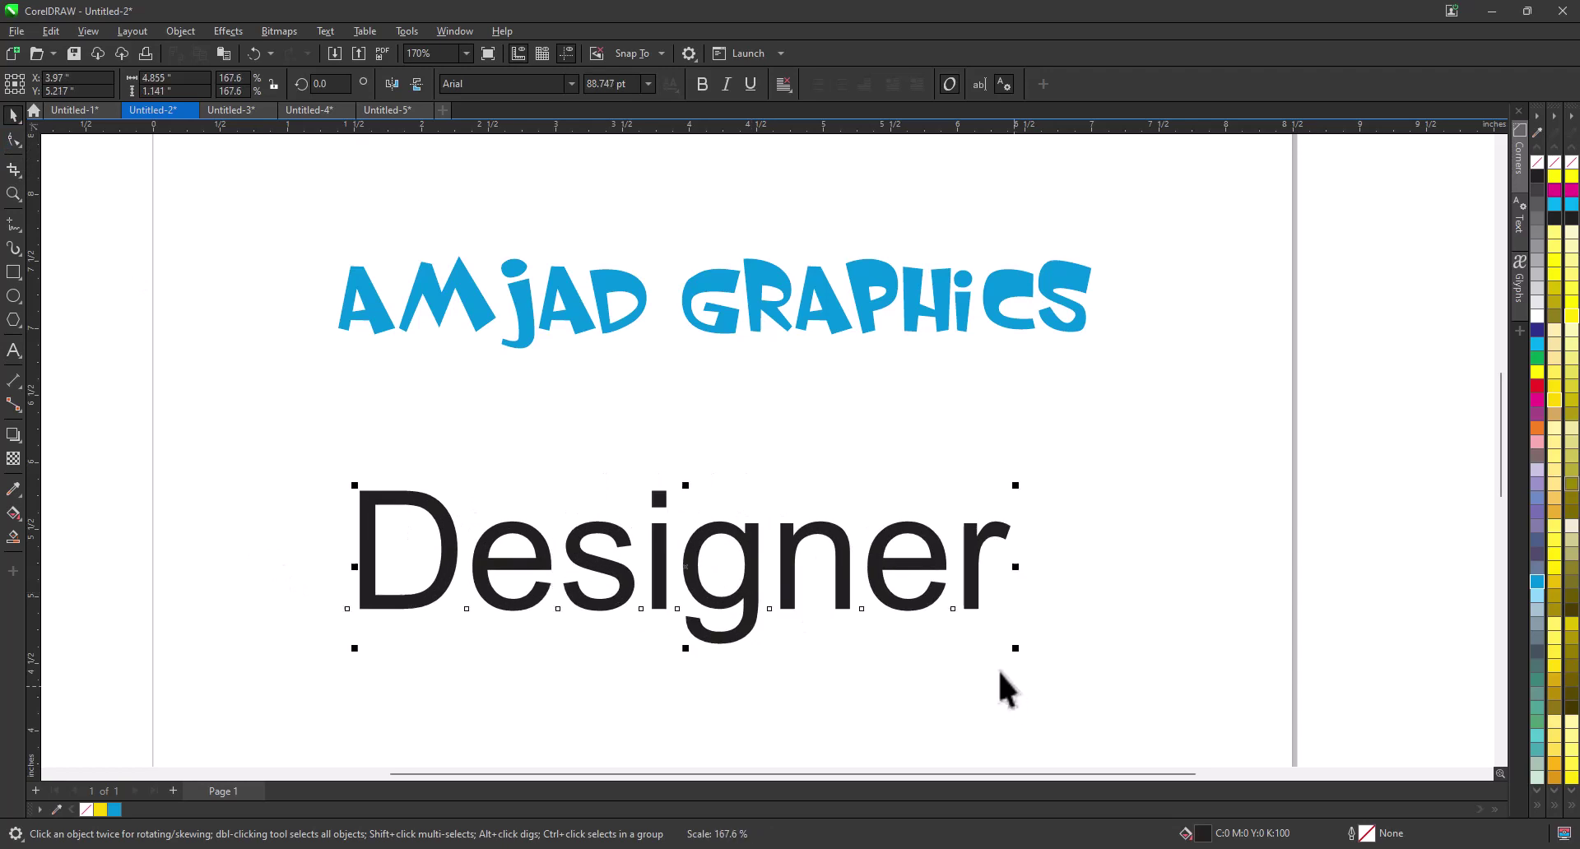
Step: Copy all properties of the blue "Amjad Graphics" text onto the "Designer" text
click(916, 328)
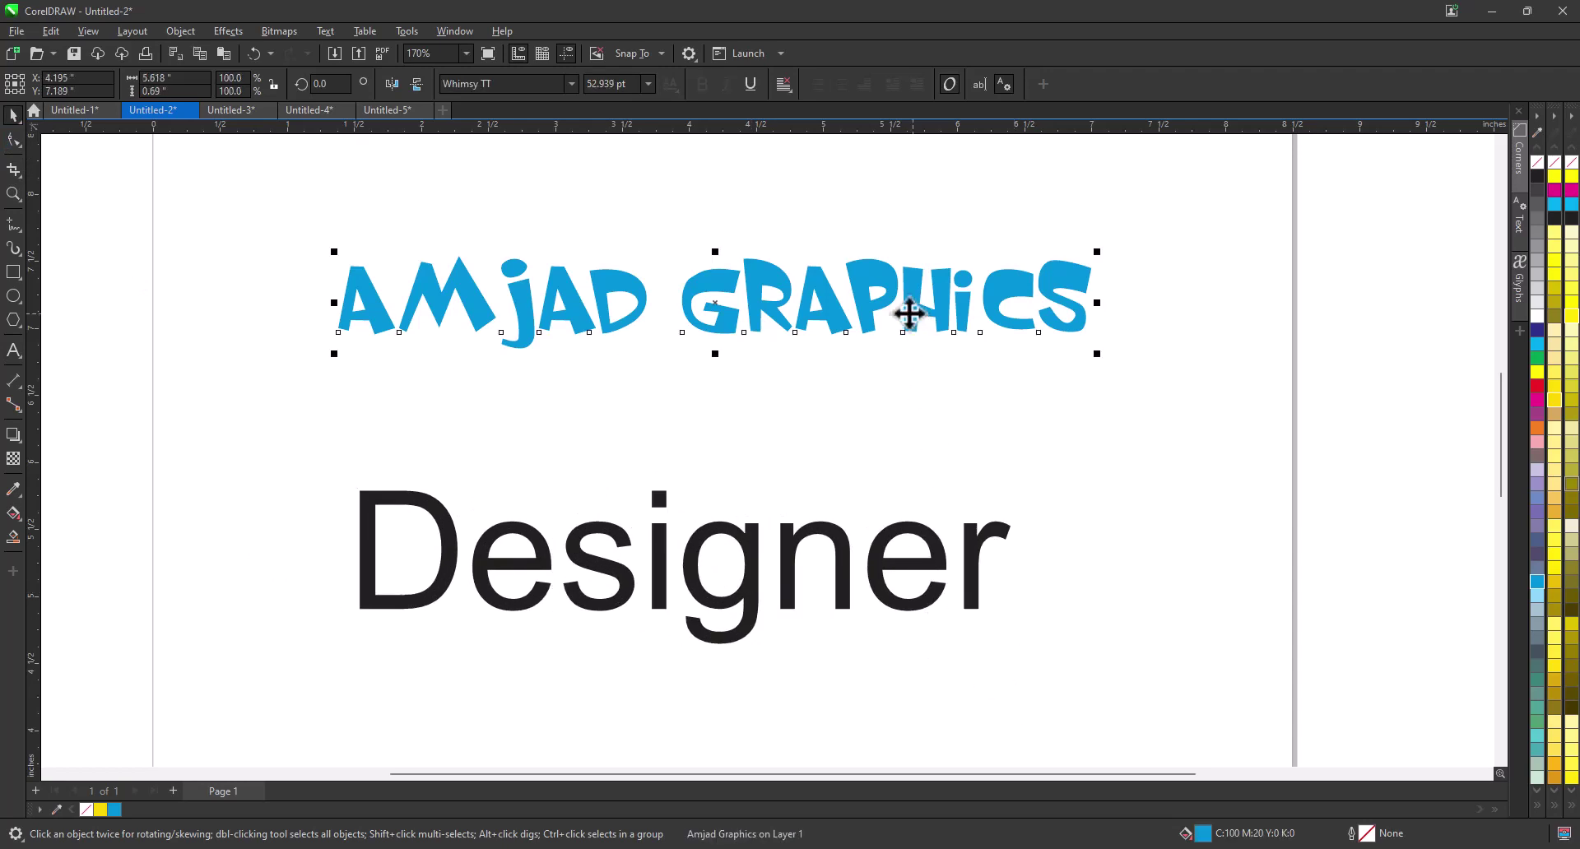
click(438, 88)
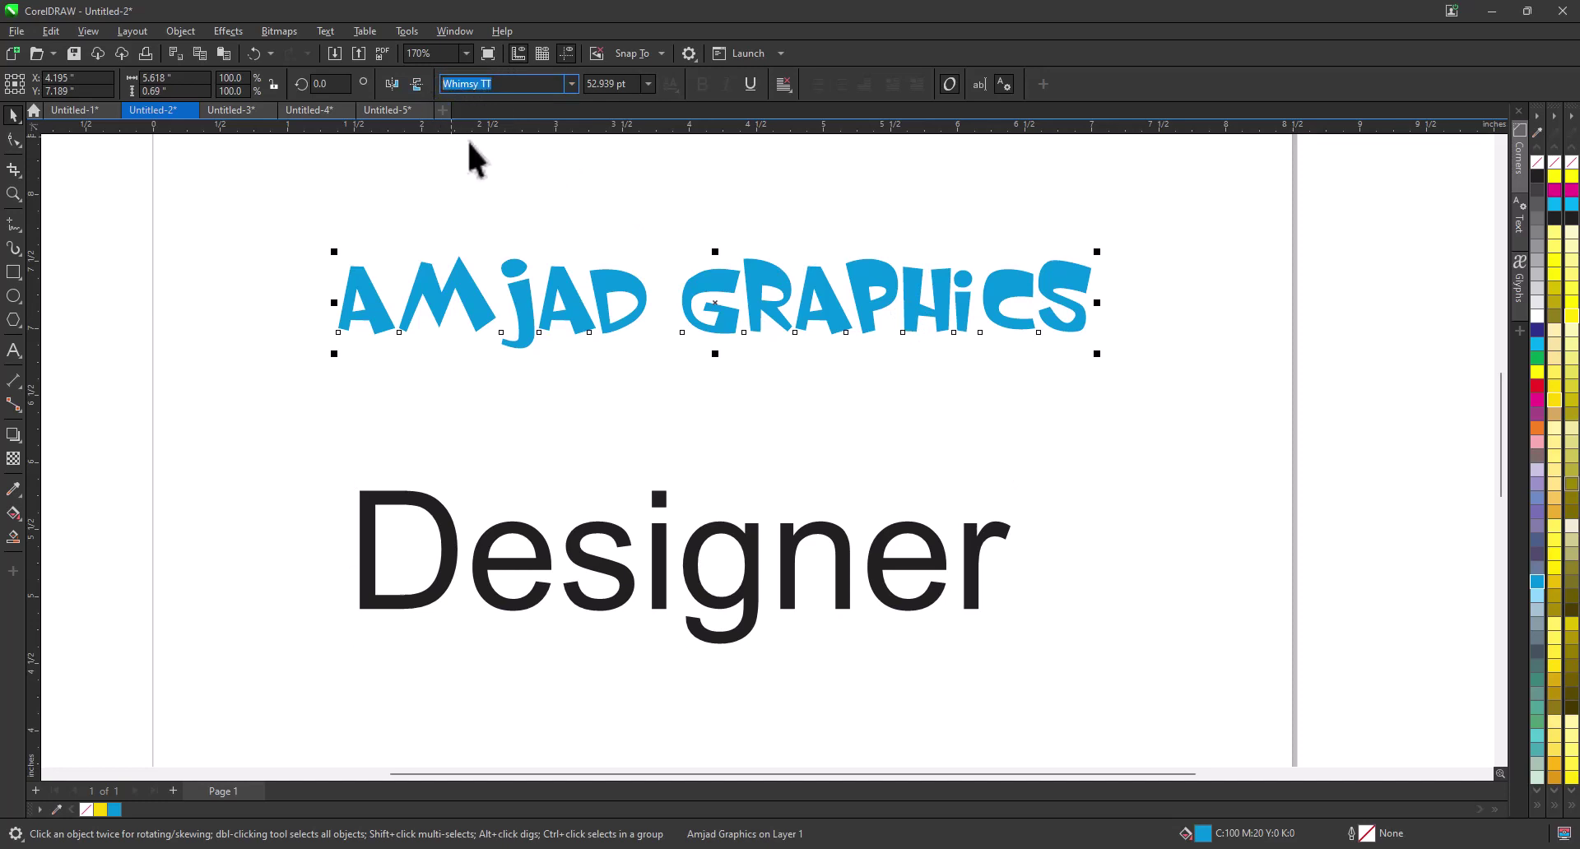
click(669, 221)
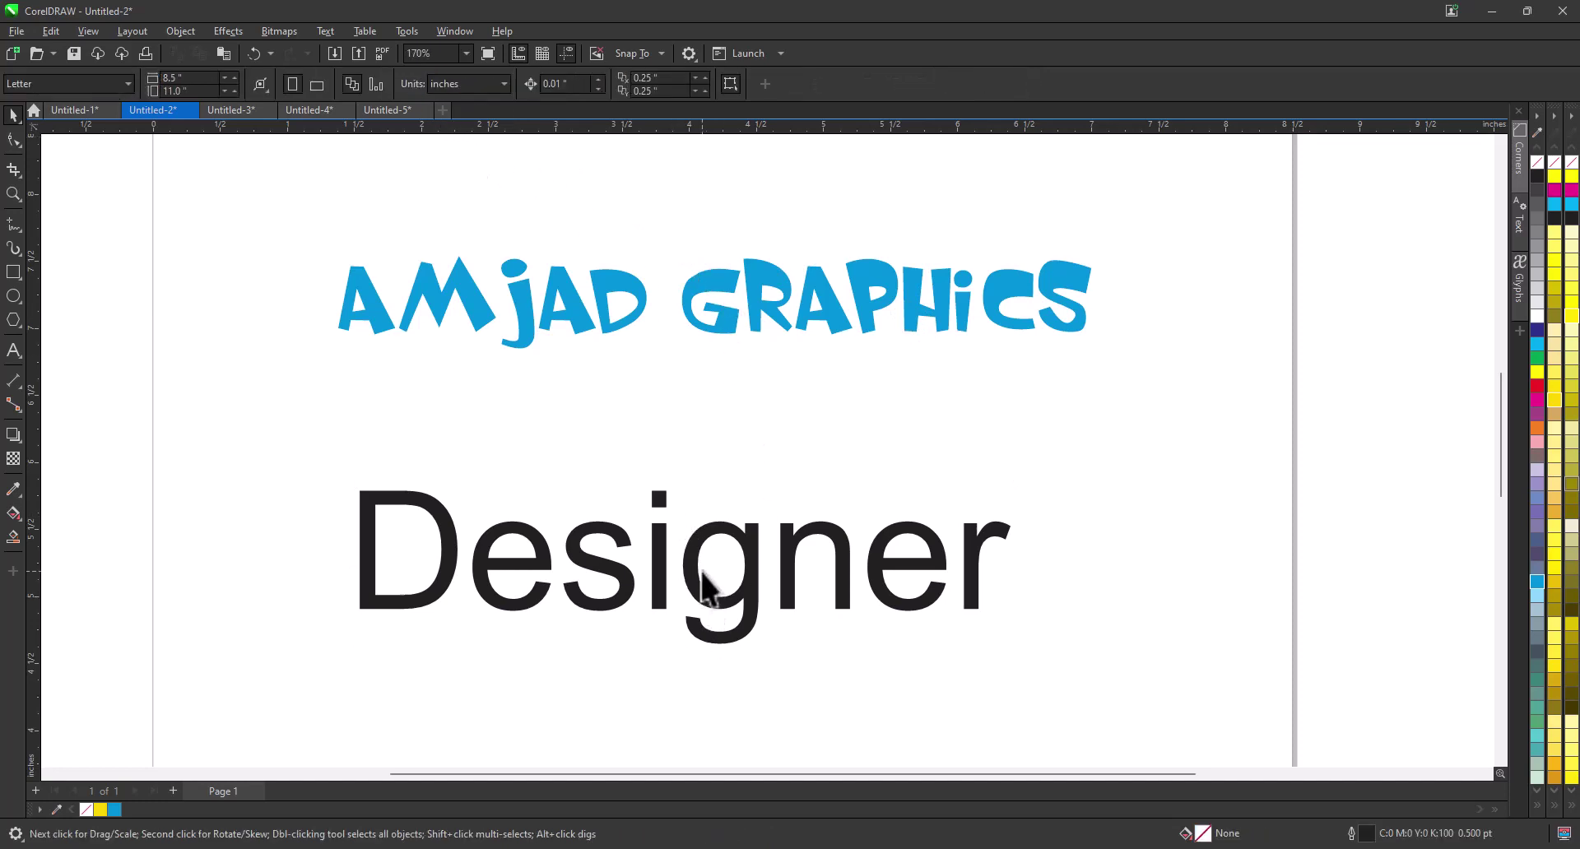
click(724, 324)
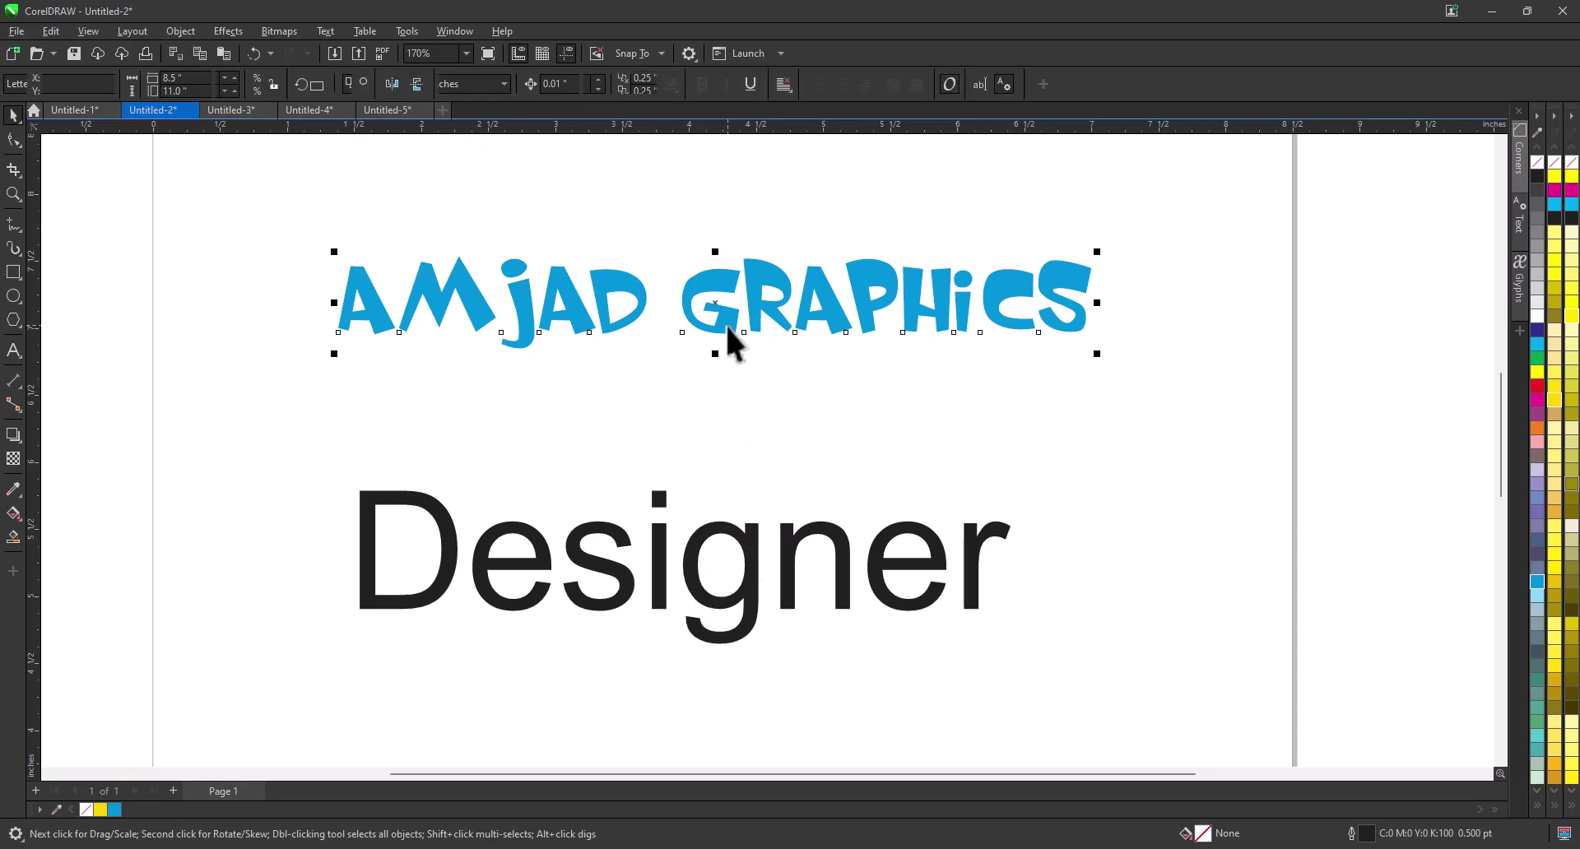
drag(727, 327, 756, 598)
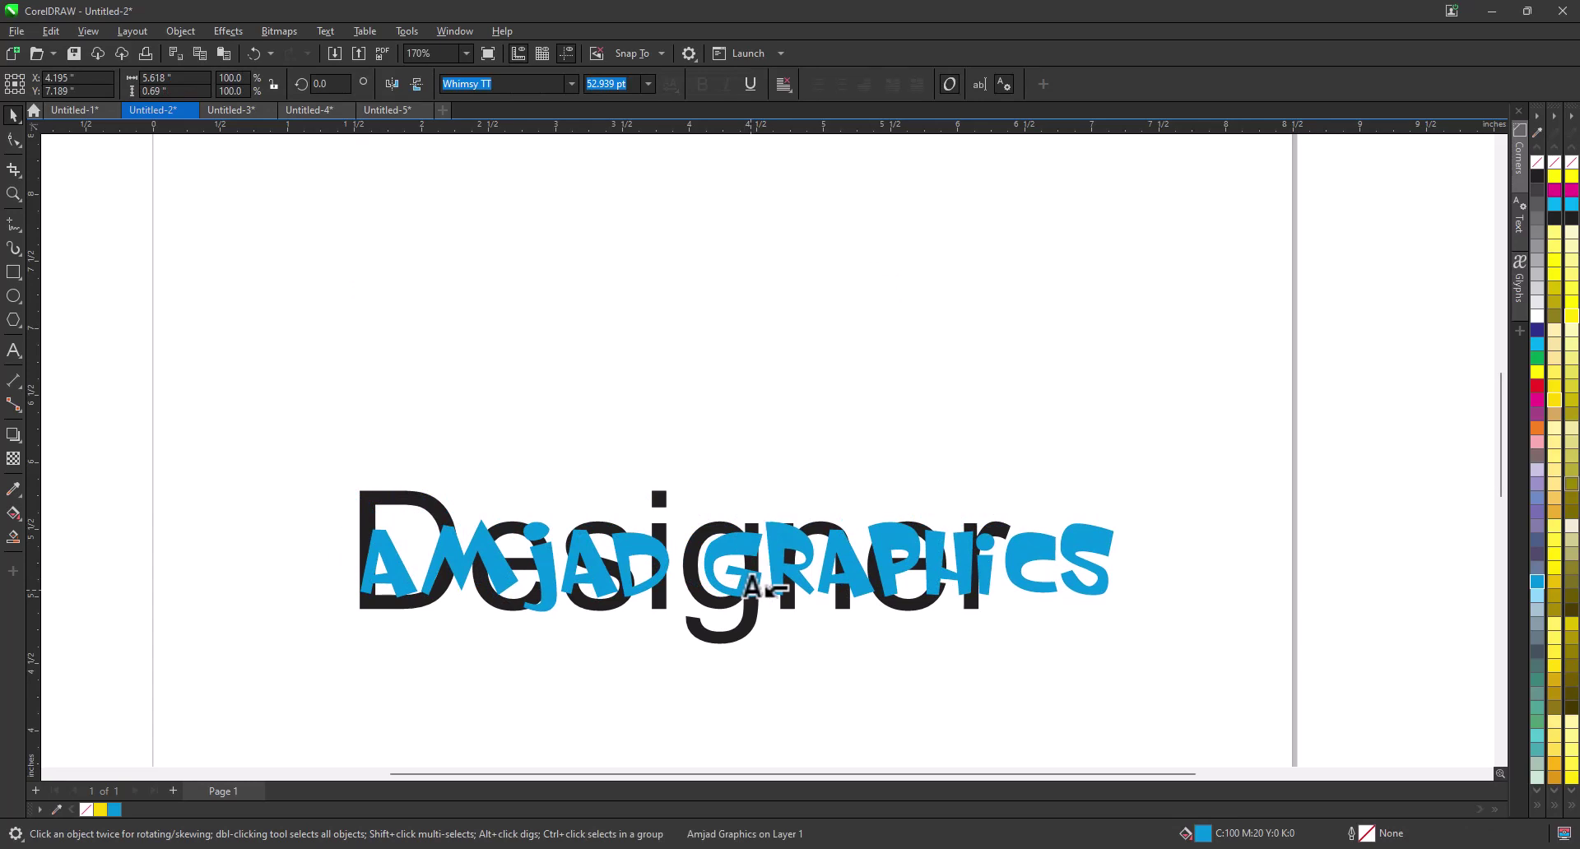
click(757, 589)
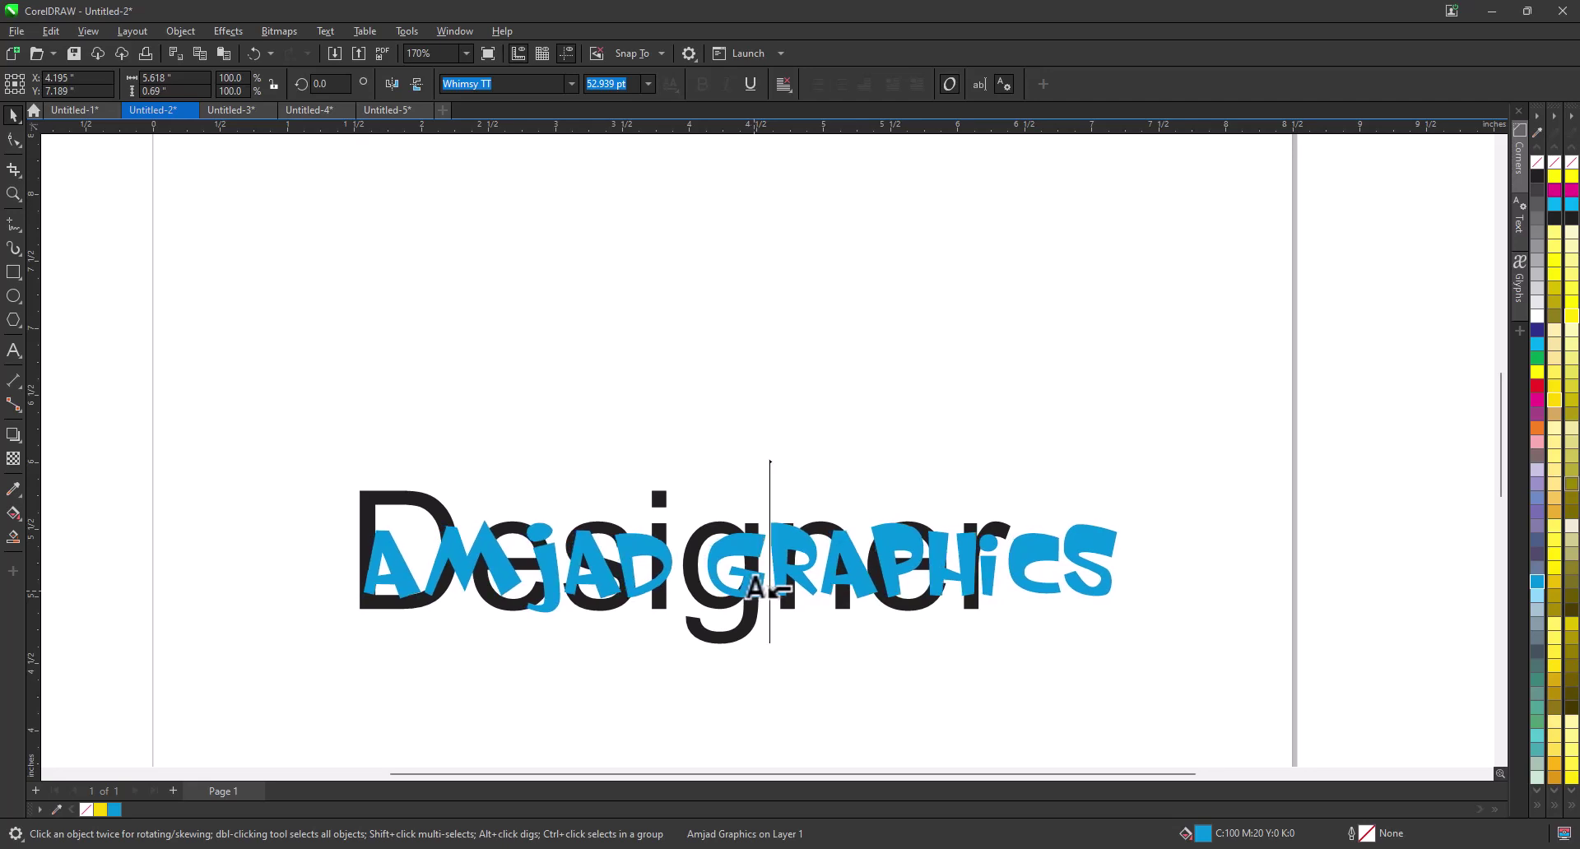
right_click(753, 586)
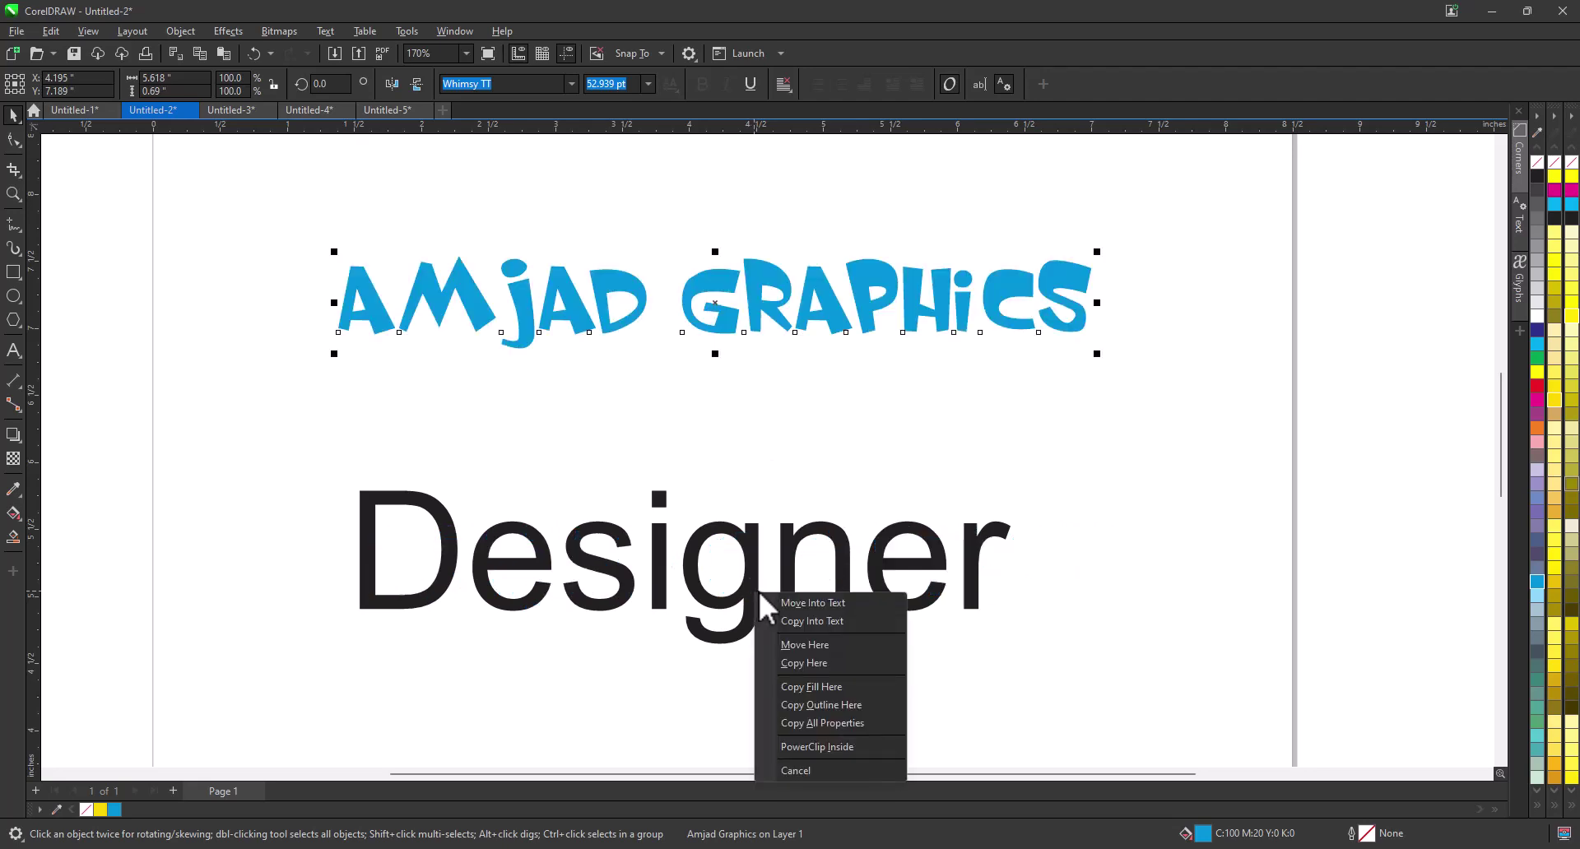
click(836, 722)
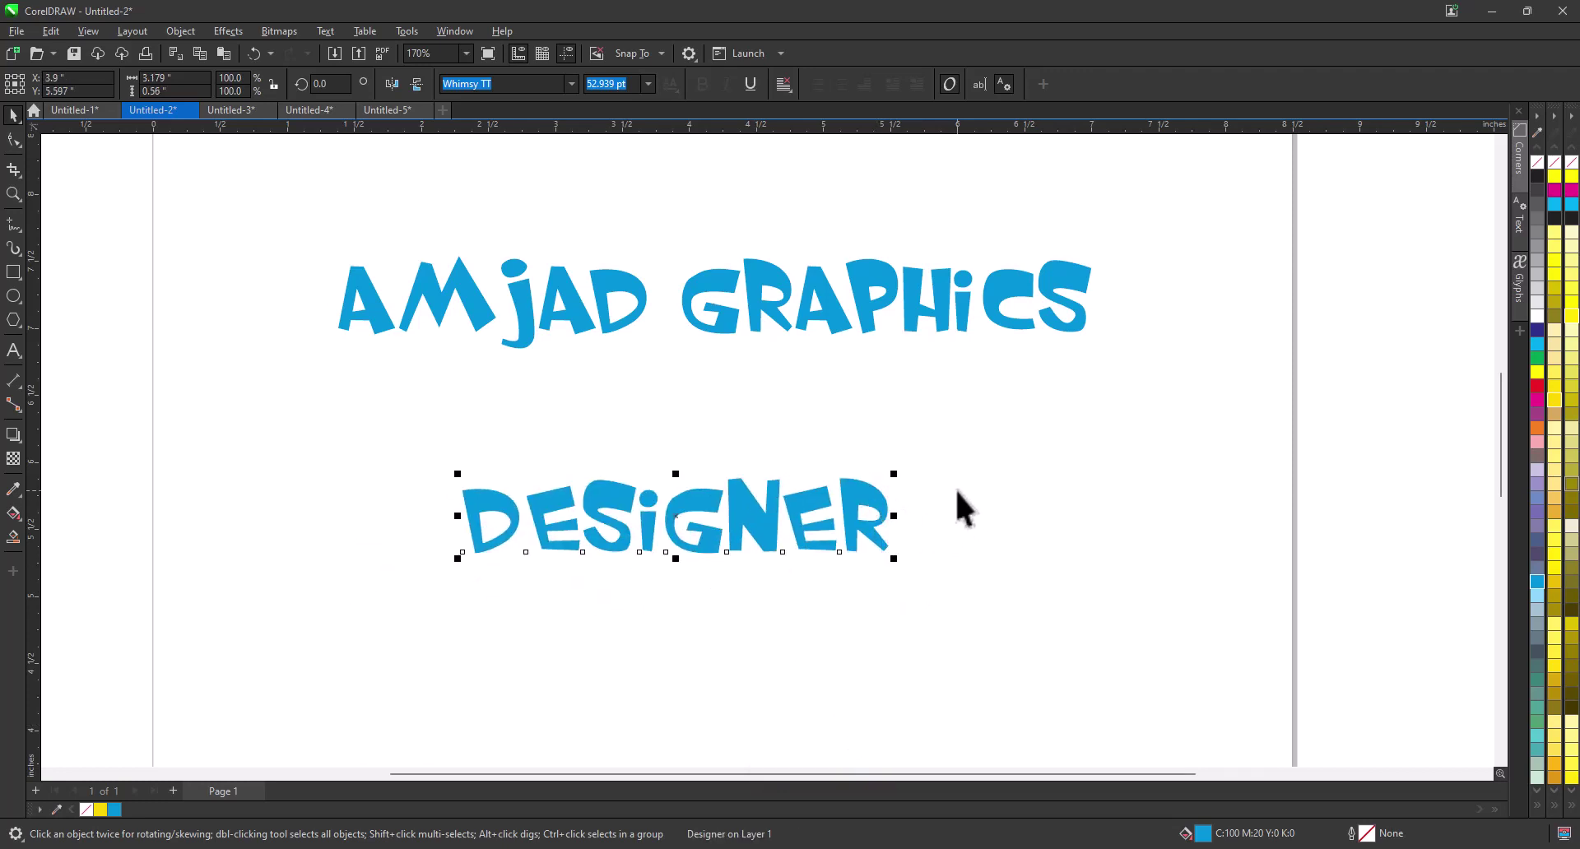
Step: Switch to the Untitled-3 document and draw a circle about 2.72 inches in diameter below the "Circle Rectangle" heading
click(13, 194)
right_click(591, 479)
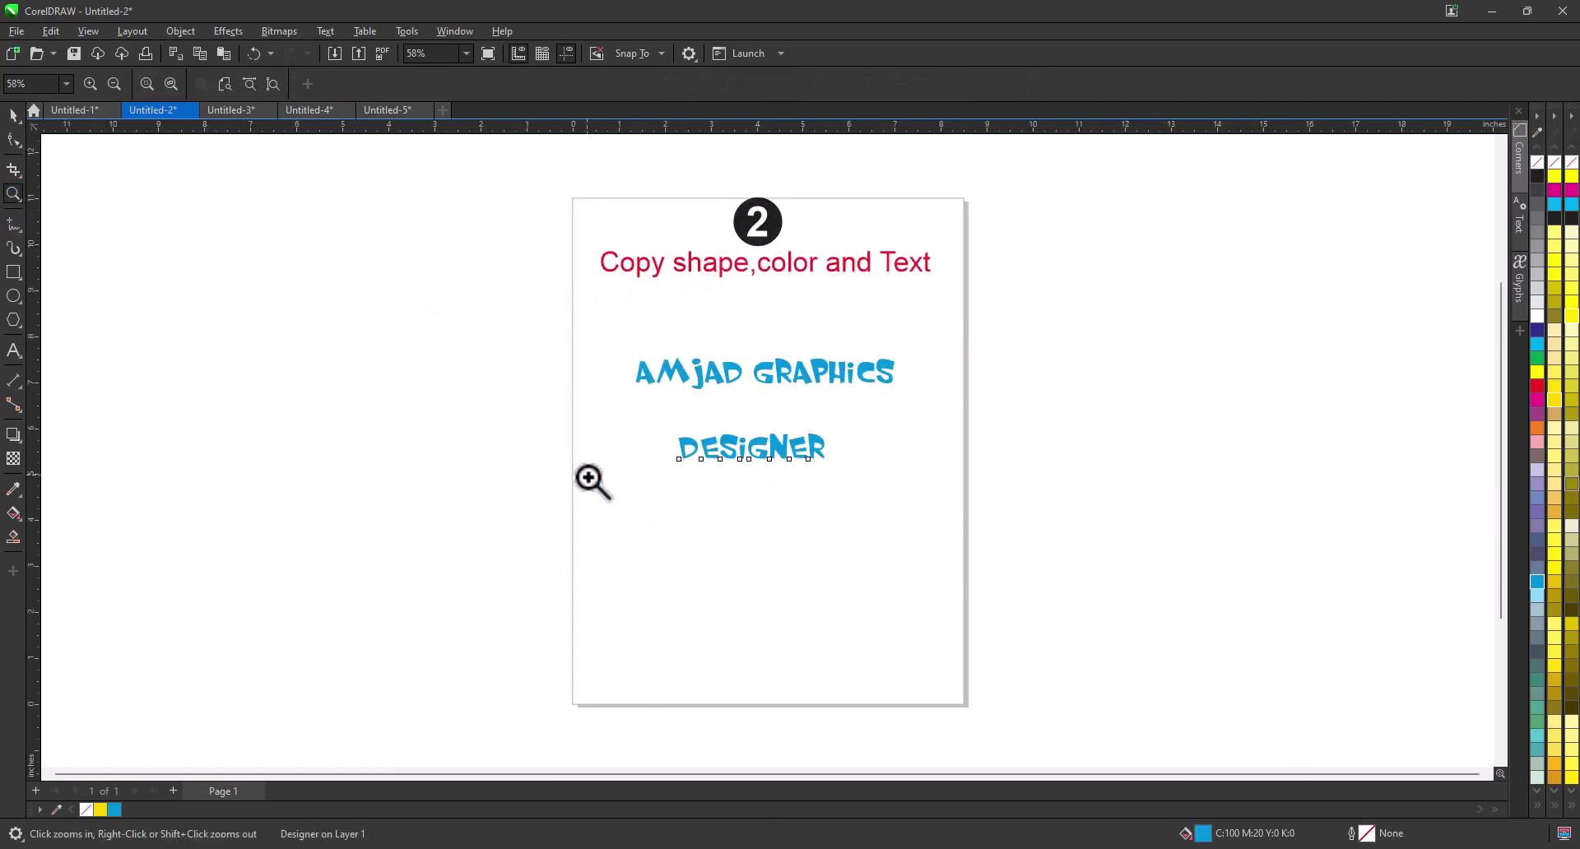
click(232, 114)
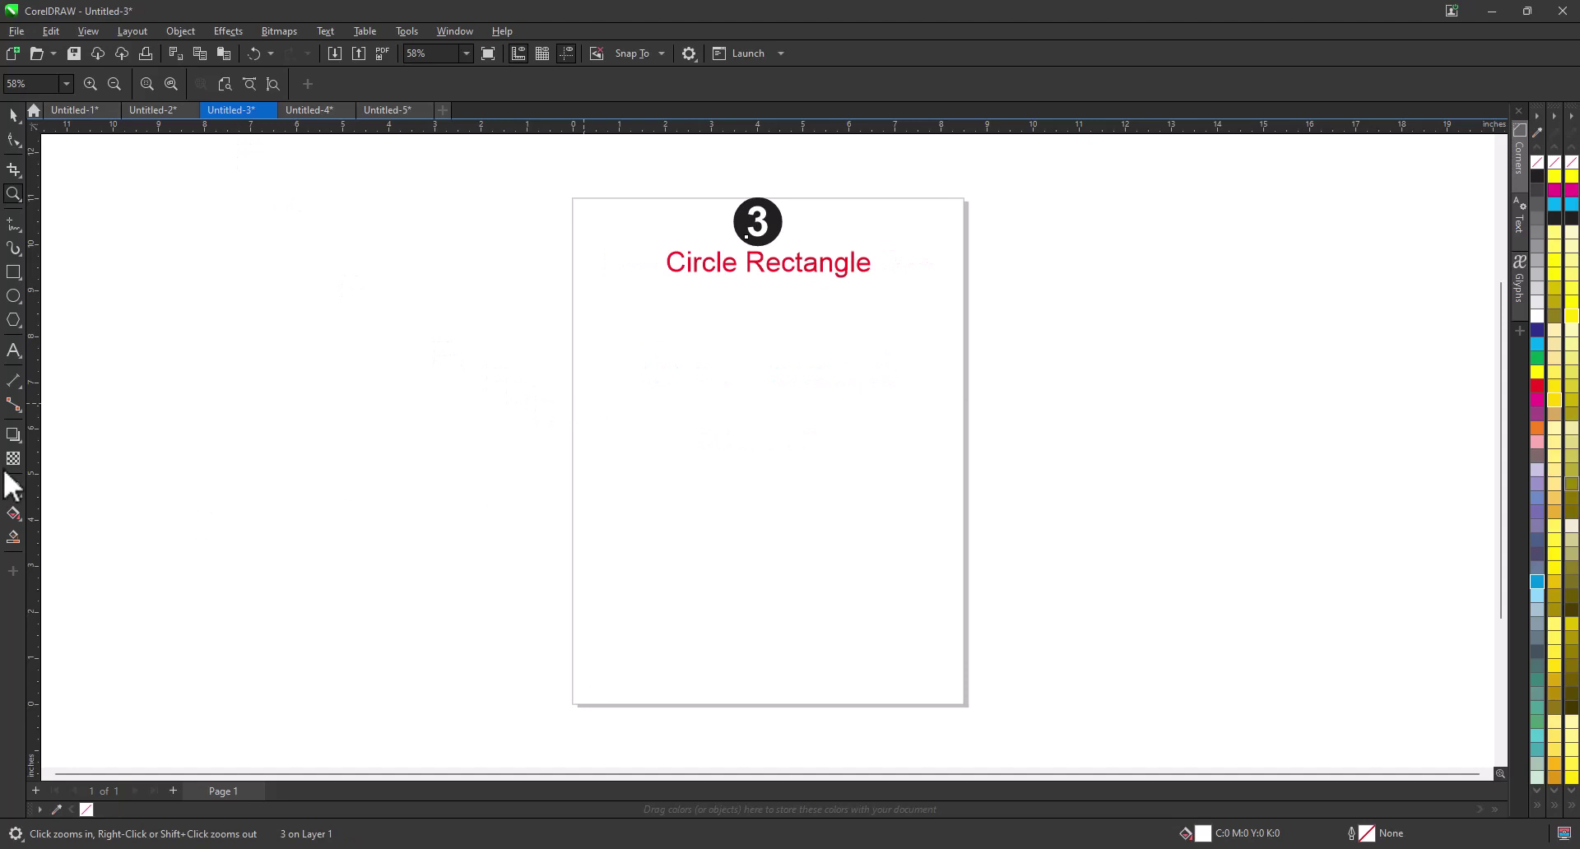
click(15, 296)
drag(696, 427, 769, 548)
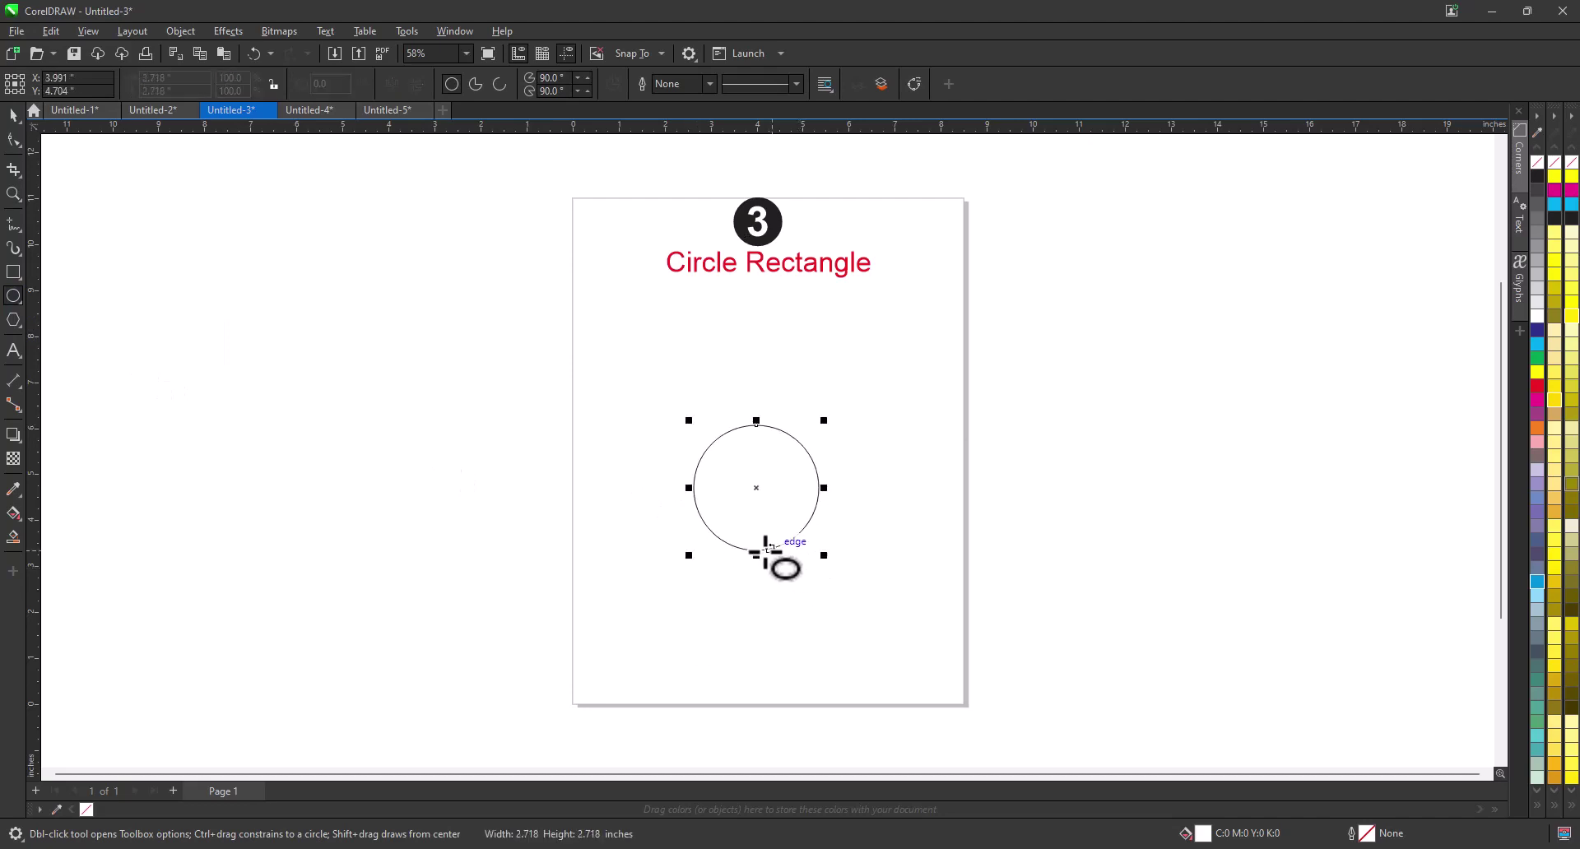
Step: Fill the circle with the orange PANTONE 2007 CP and move it about 0.4 inch left and 0.25 inch up
click(13, 195)
drag(614, 363, 902, 603)
key(space)
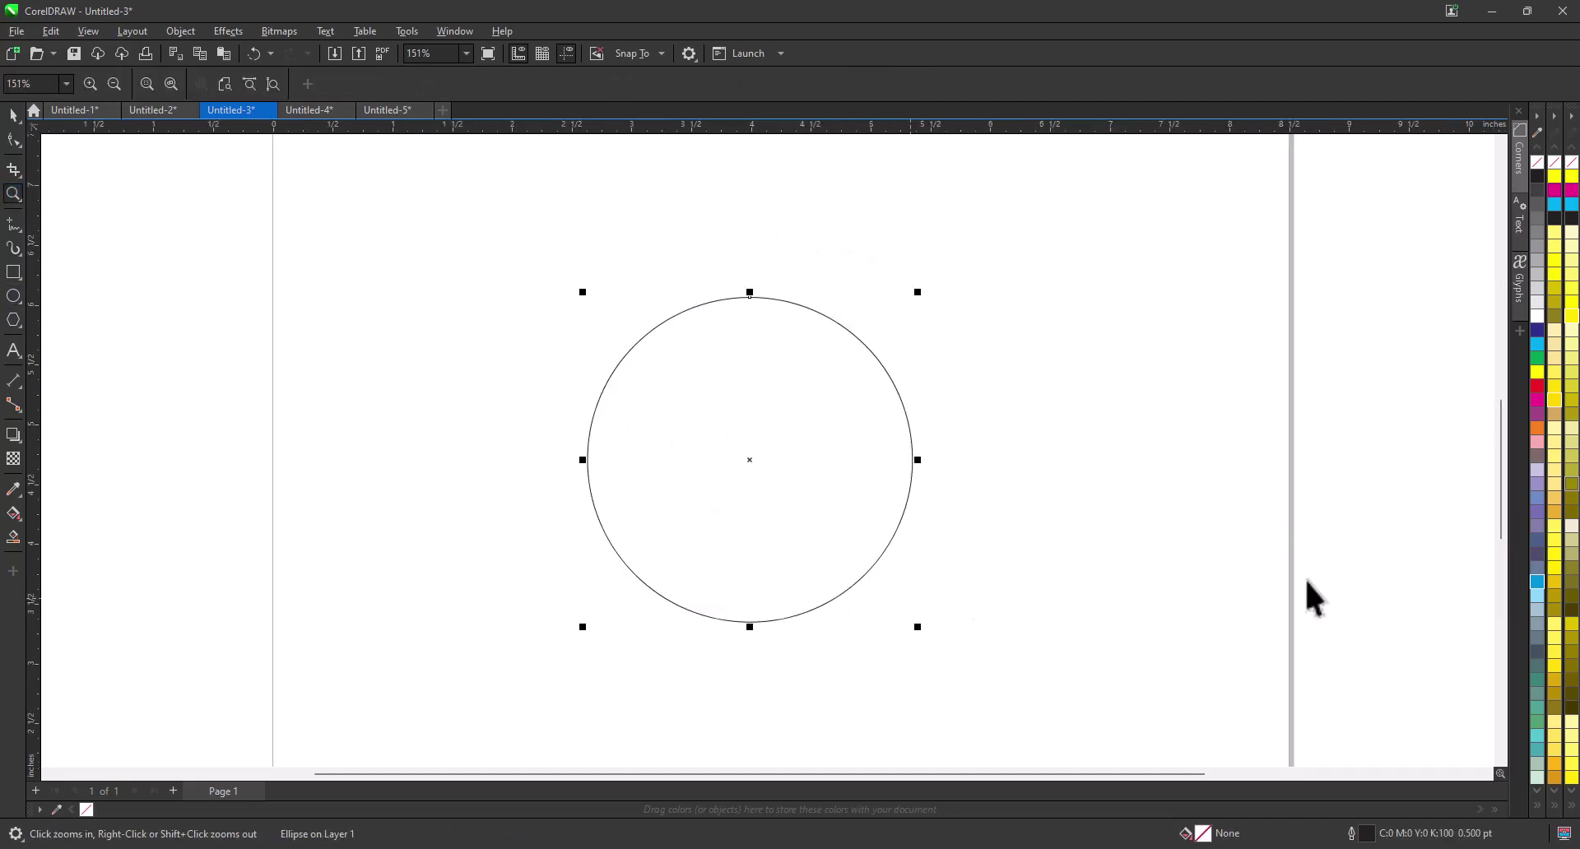
click(1568, 535)
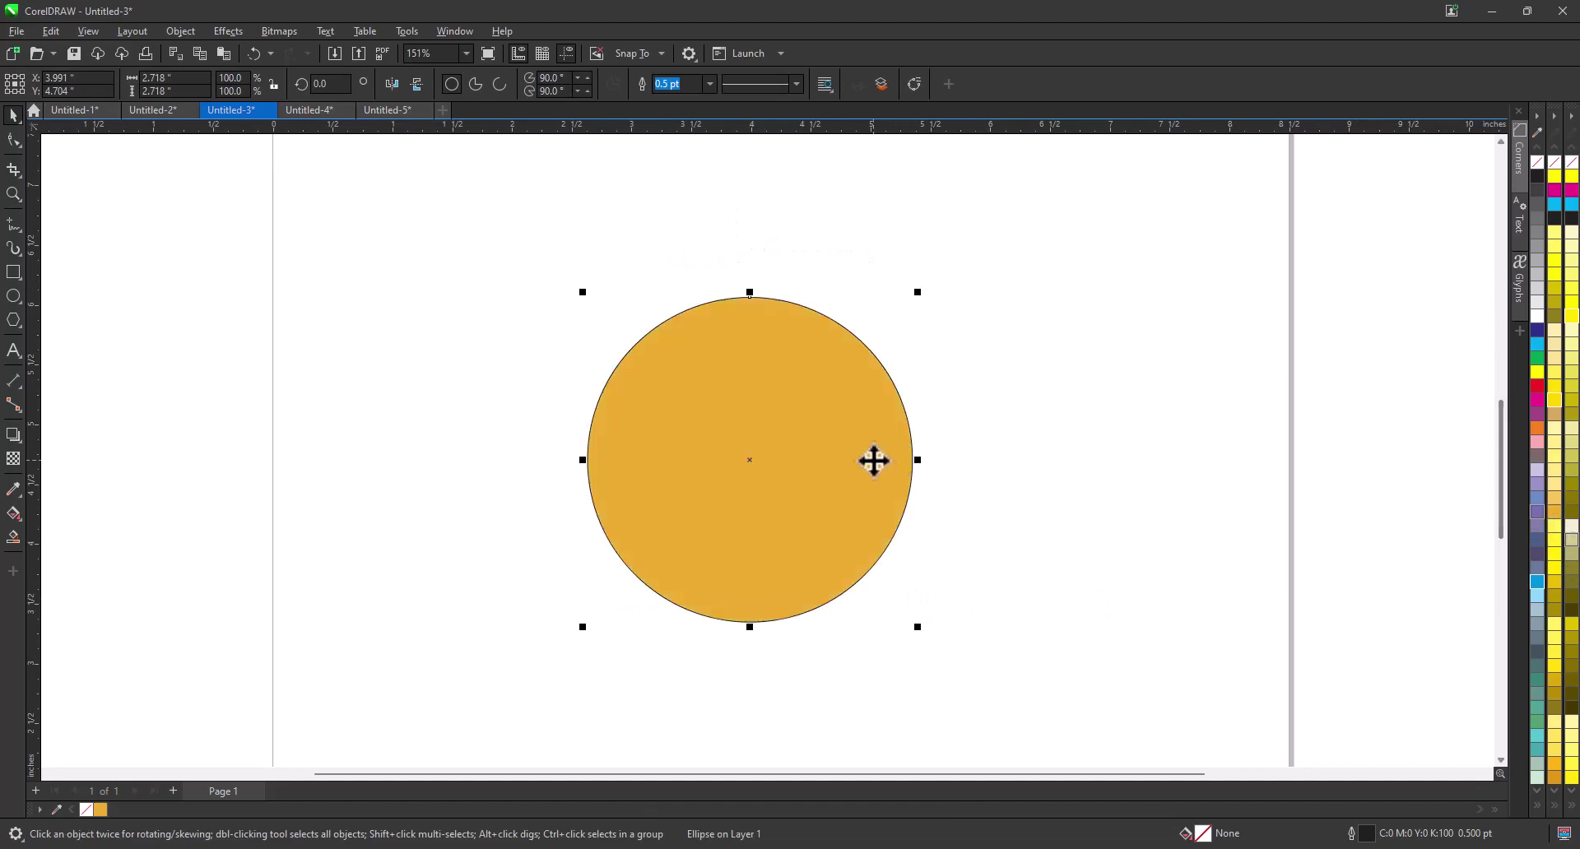
drag(875, 458, 825, 428)
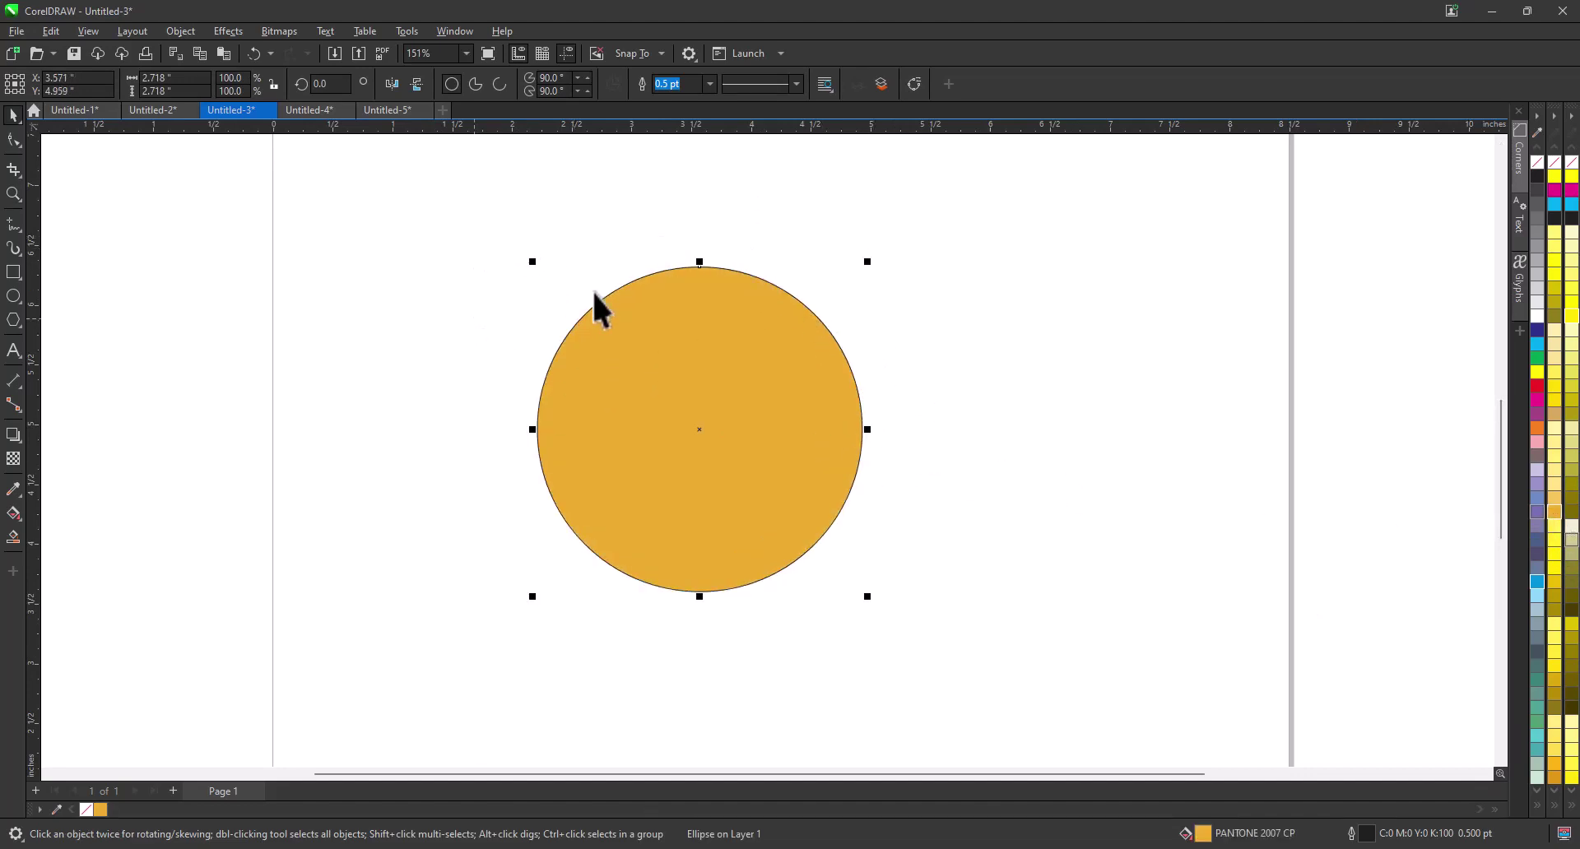
Step: Try to fit a rectangle of about 2.94 by 2.71 inches around the orange circle
click(14, 275)
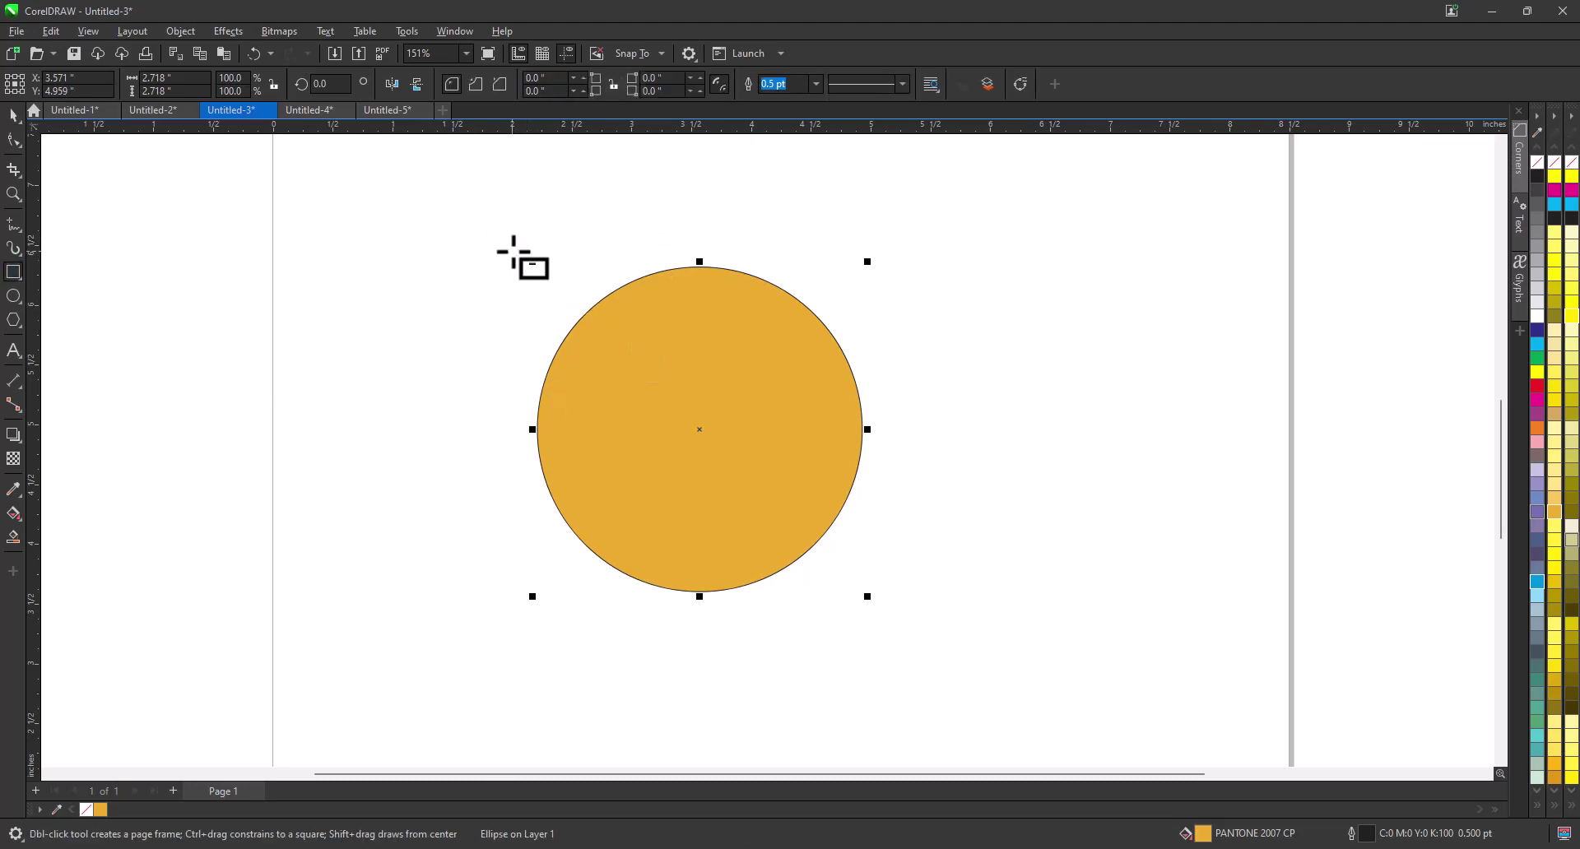
drag(512, 249, 862, 592)
drag(686, 245, 687, 262)
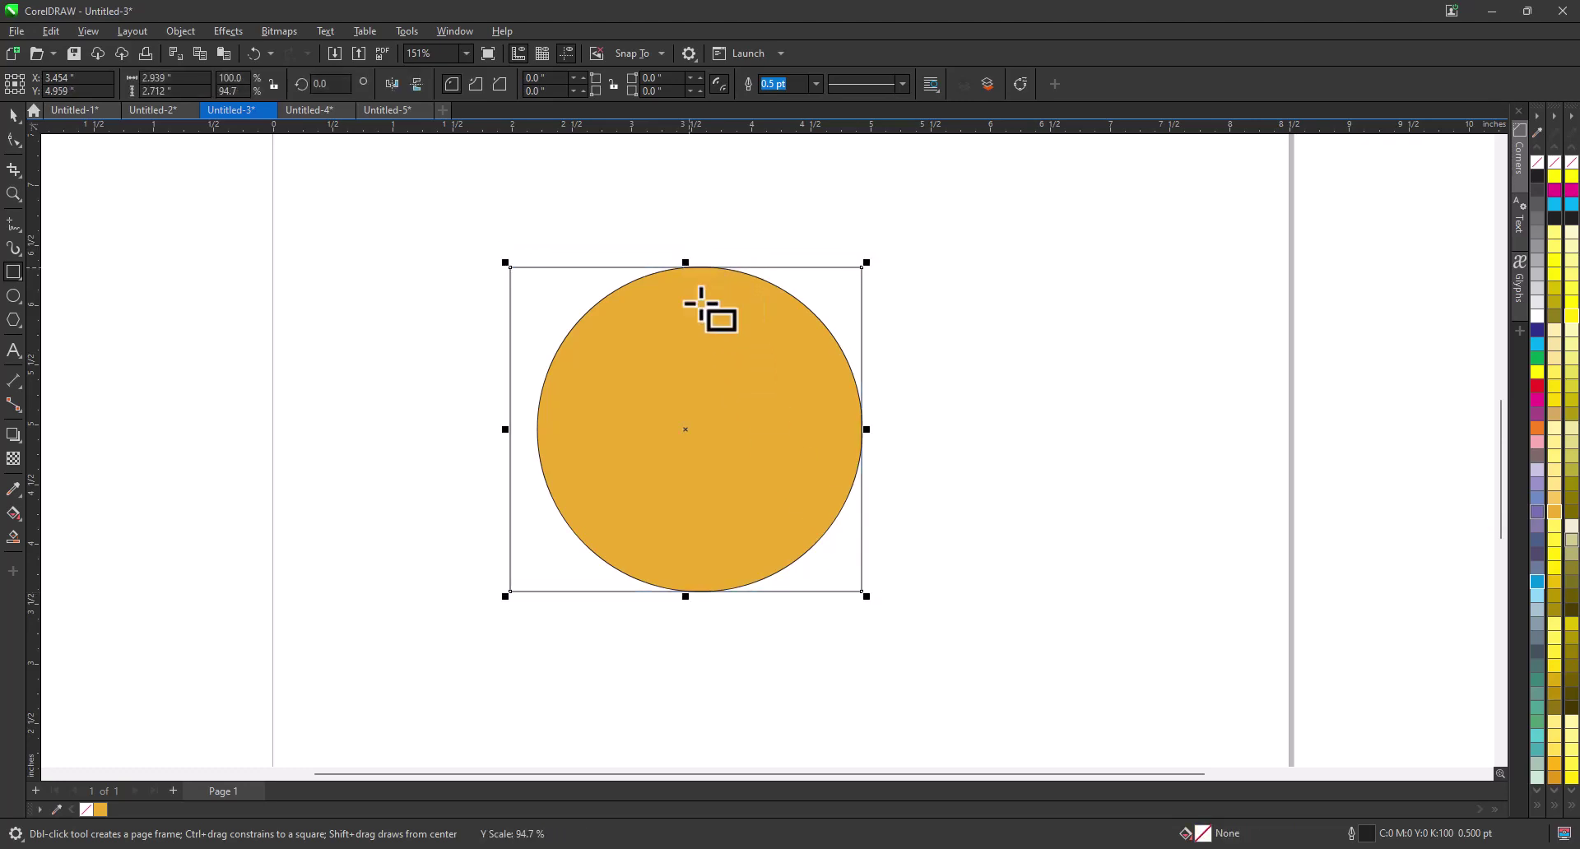
click(10, 118)
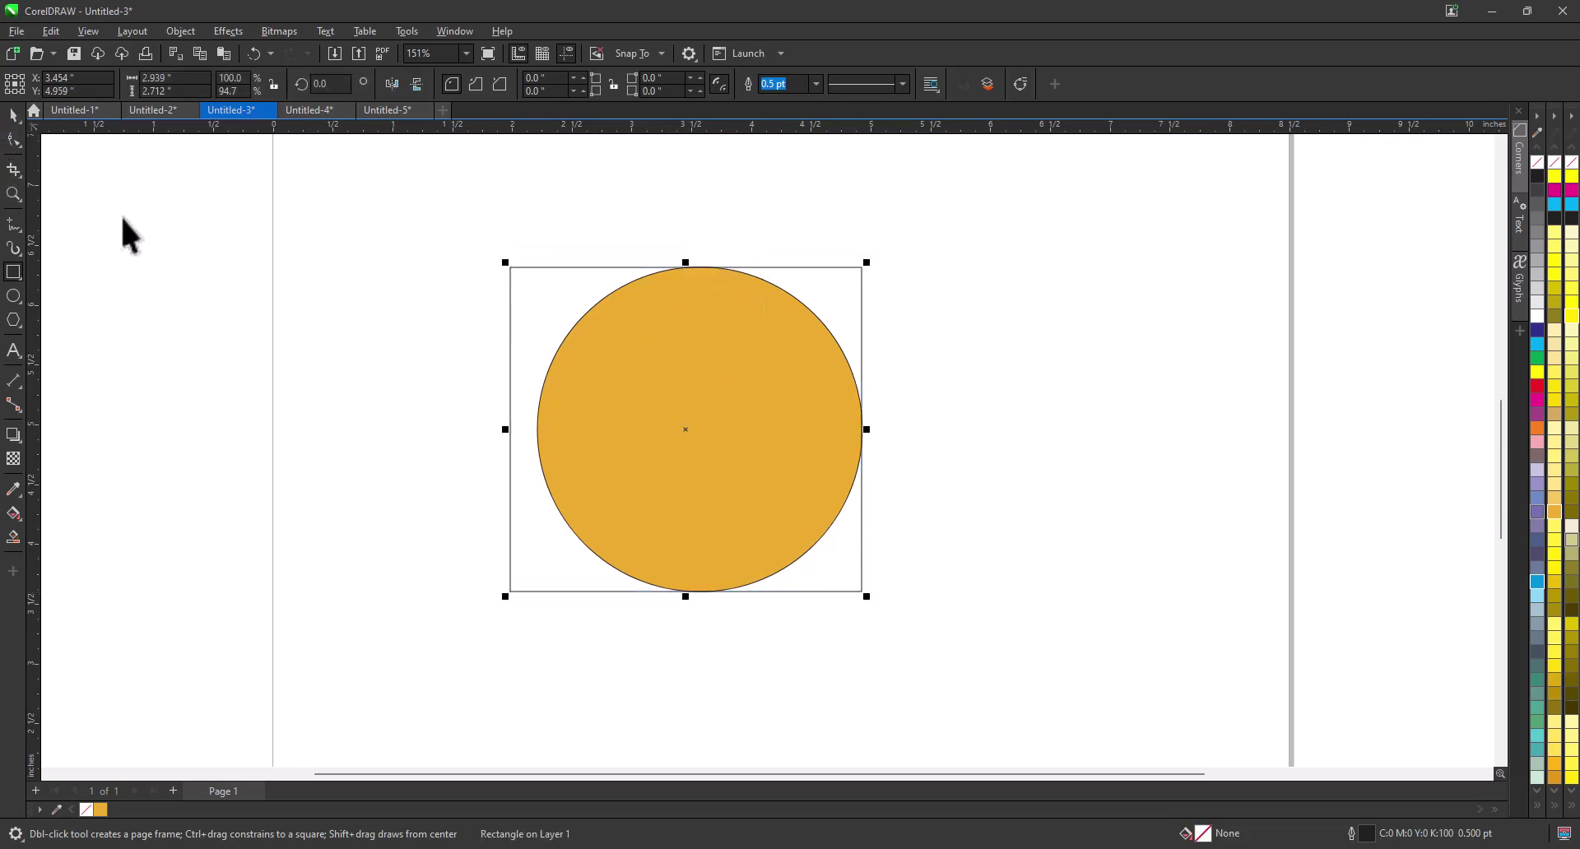
click(272, 340)
Step: Move the orange circle over the page's right edge and draw a square about 2.67 inches wide in the cleared area
drag(634, 429, 1139, 401)
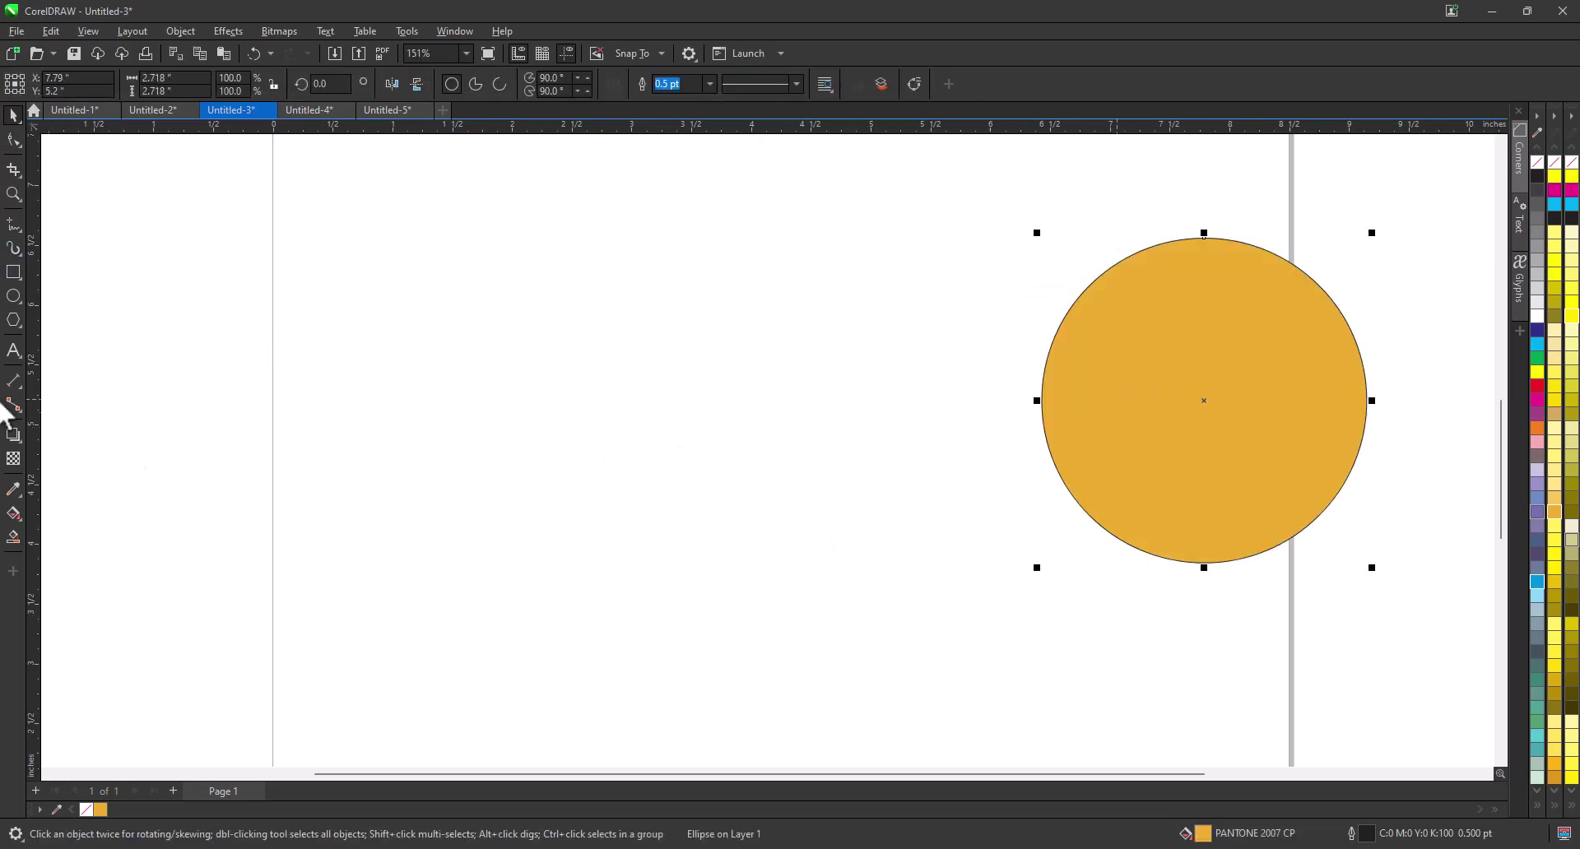
click(13, 272)
drag(438, 316, 752, 640)
click(14, 116)
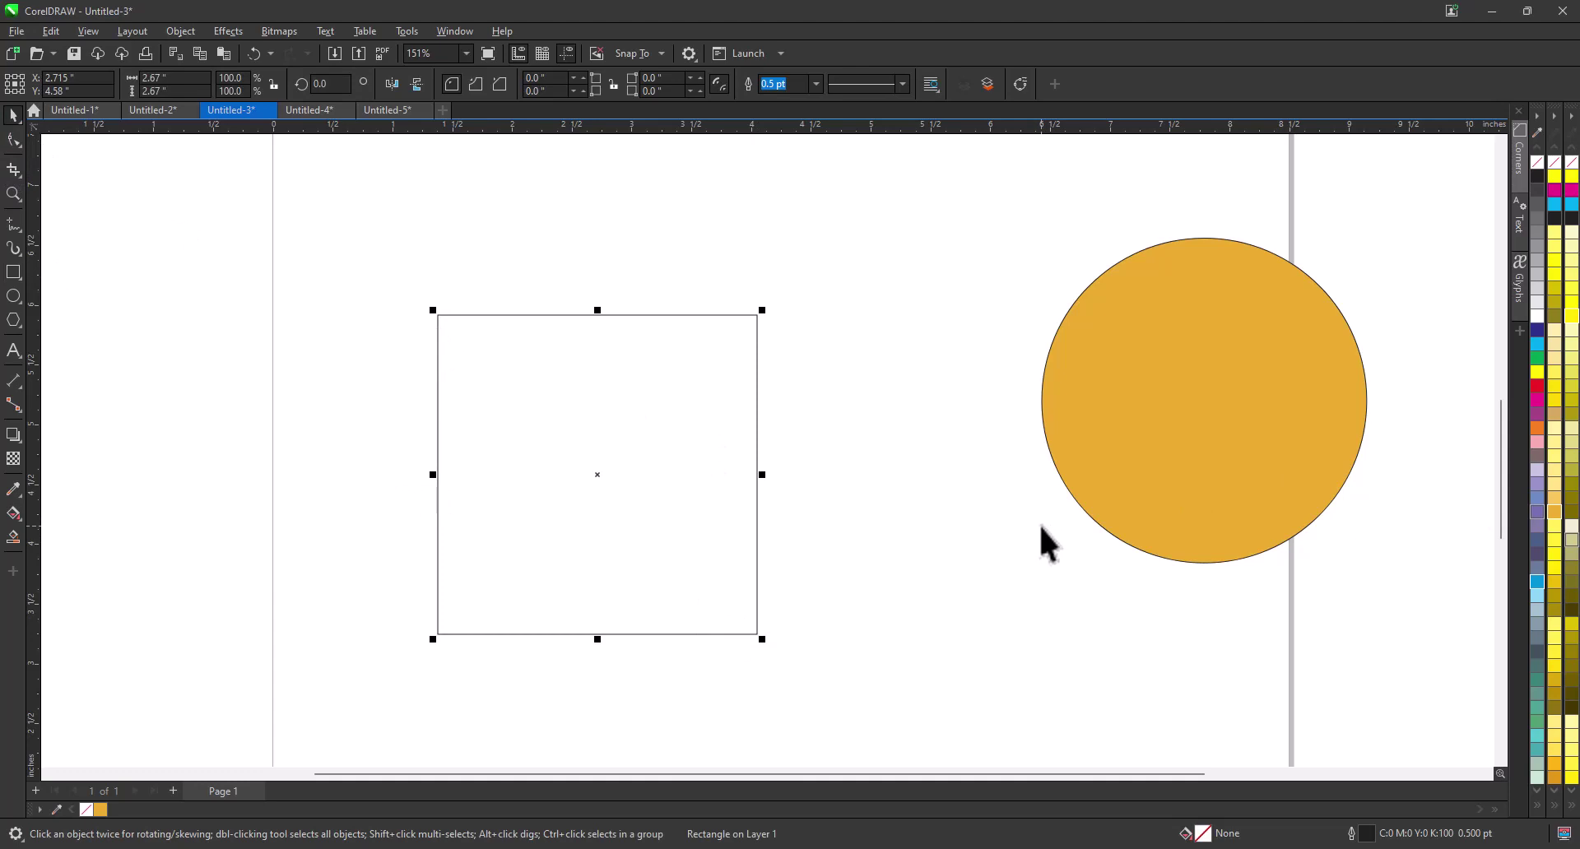
Step: Duplicate the square in place and round all corners of the copy to a 1.335 inch radius, forming a circle
click(790, 412)
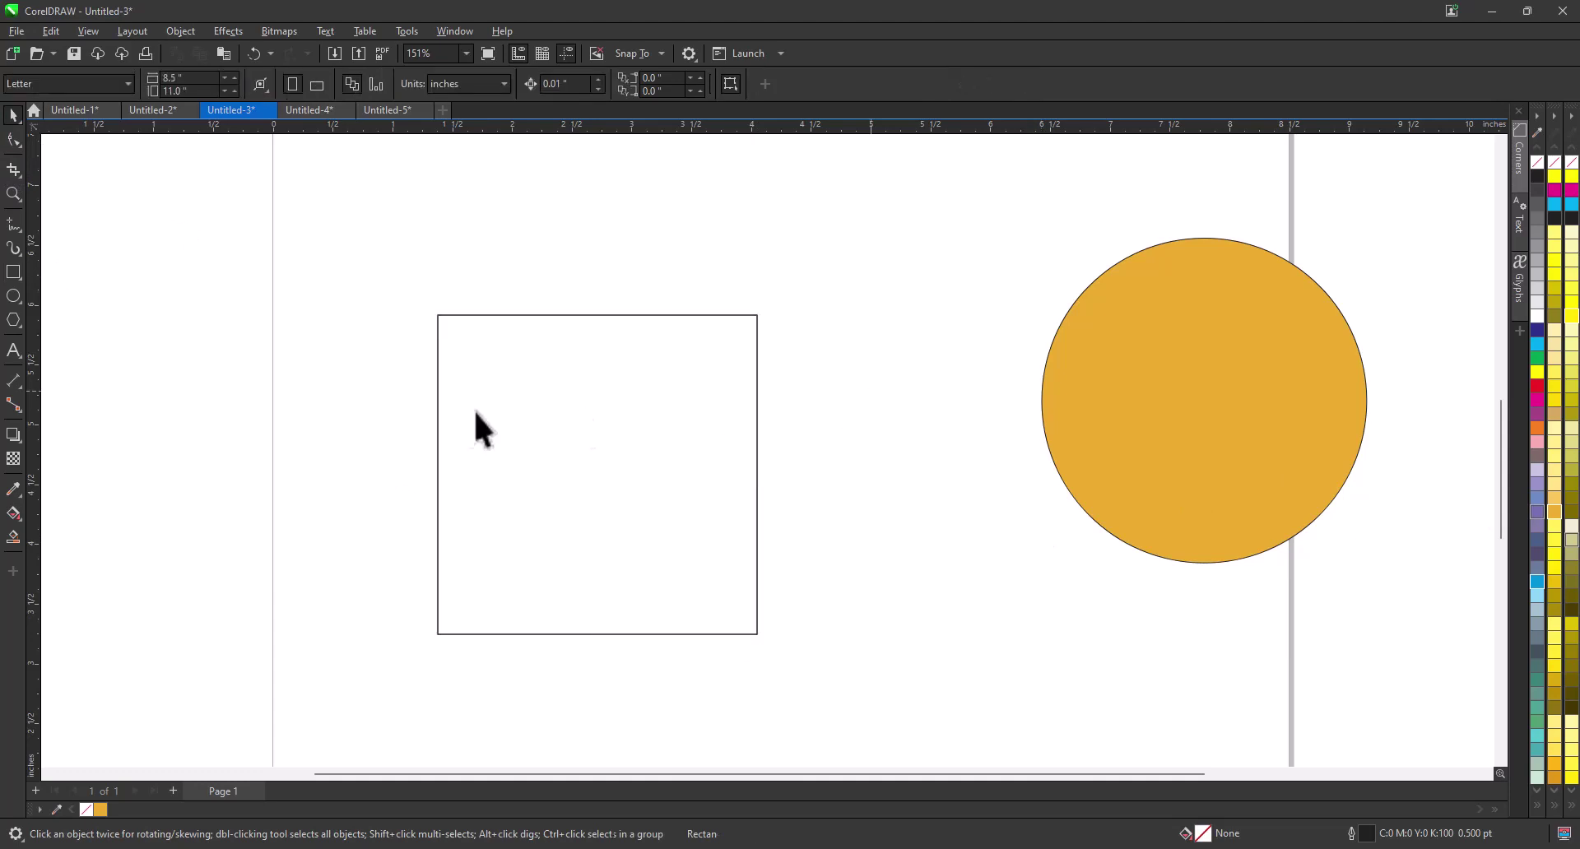
click(556, 401)
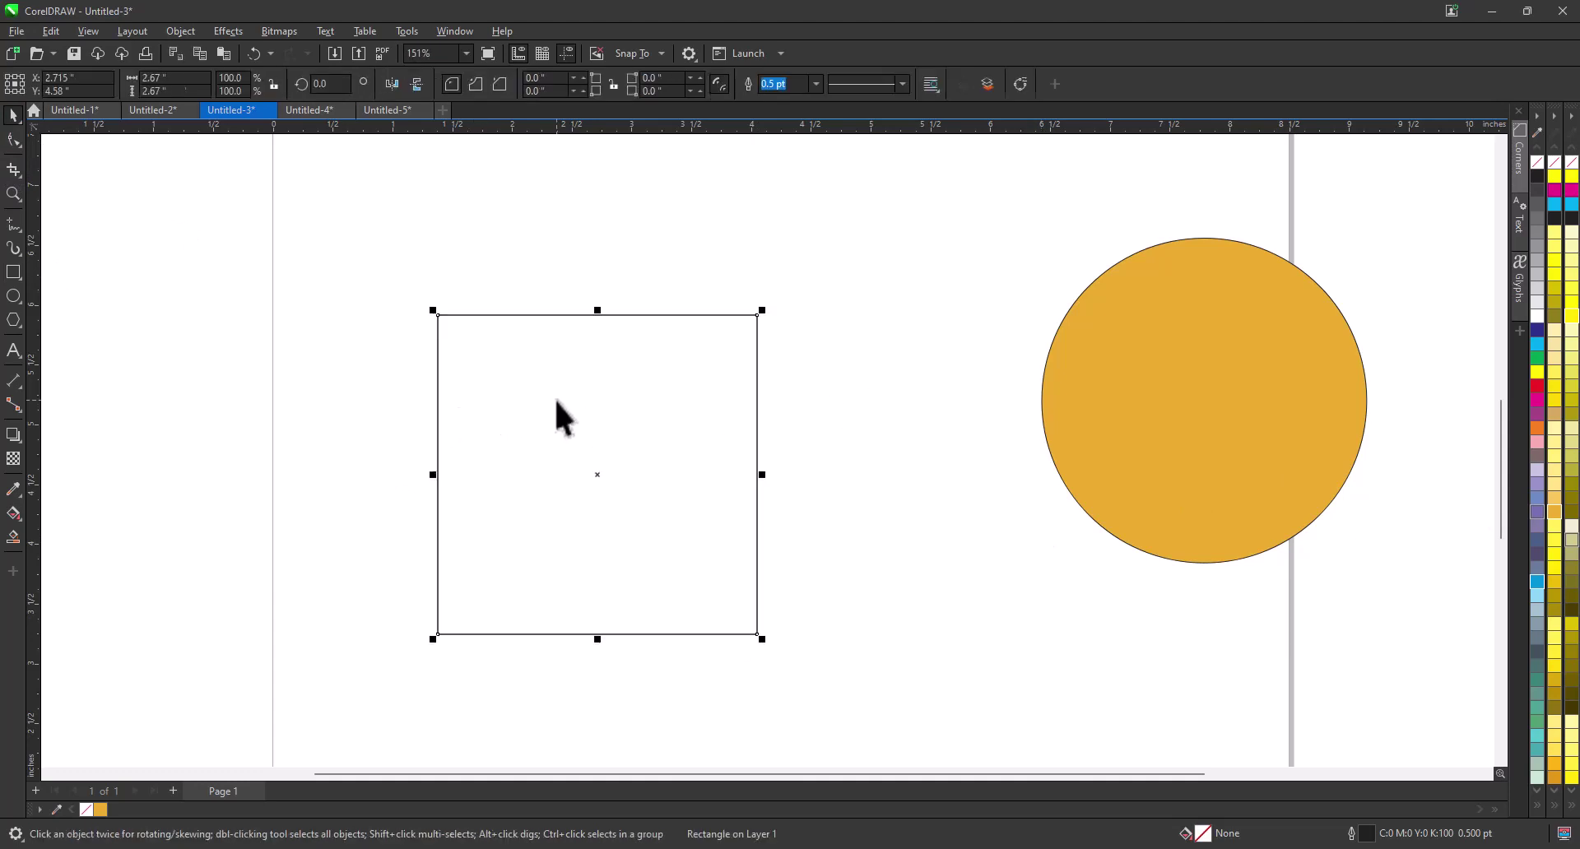
click(14, 140)
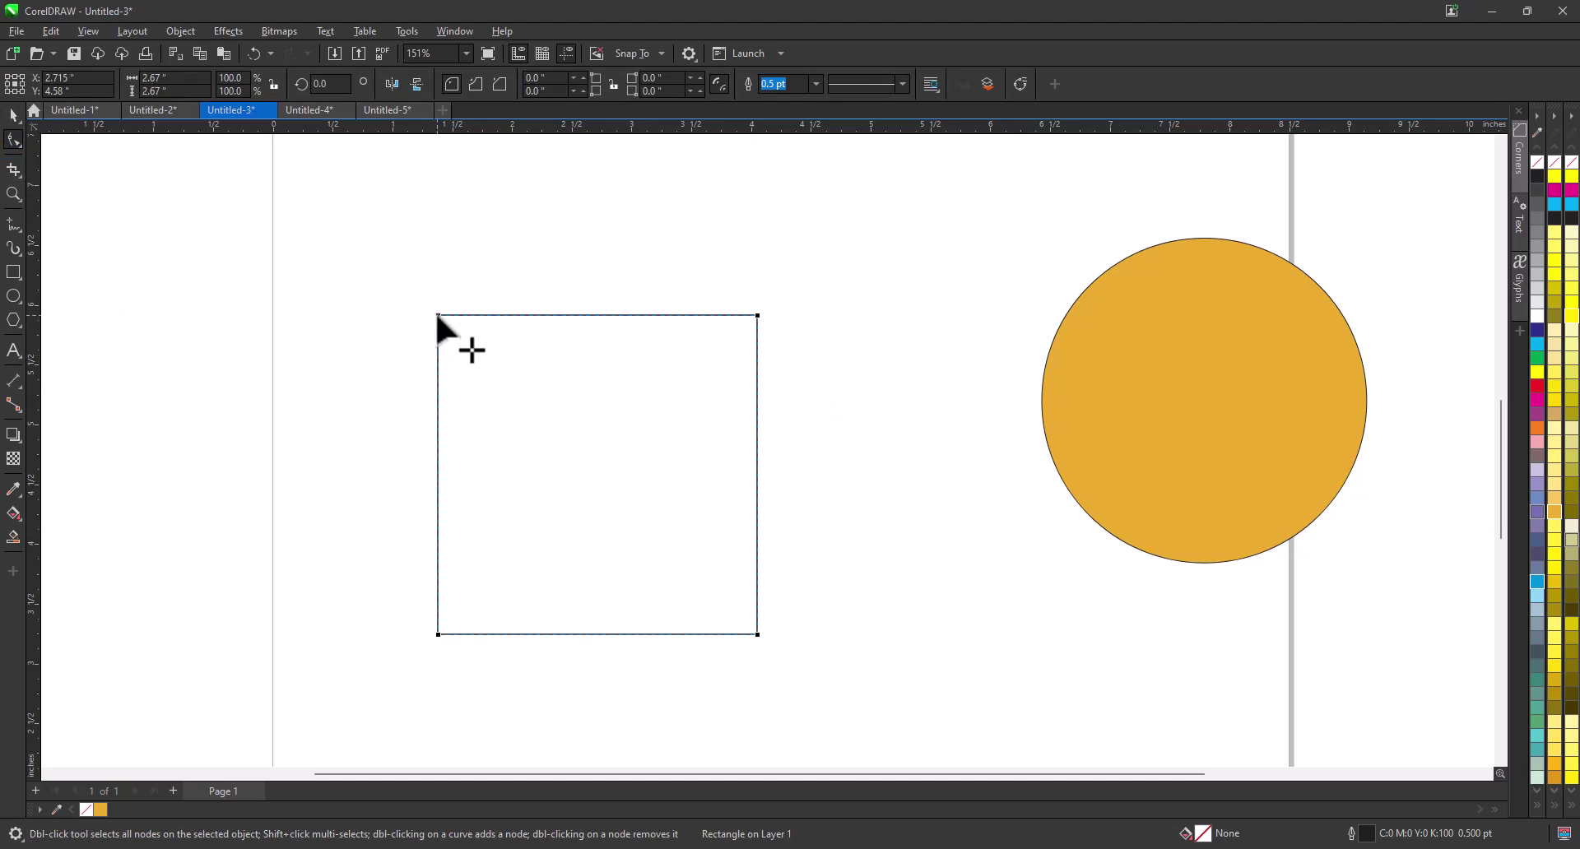
drag(438, 316, 764, 485)
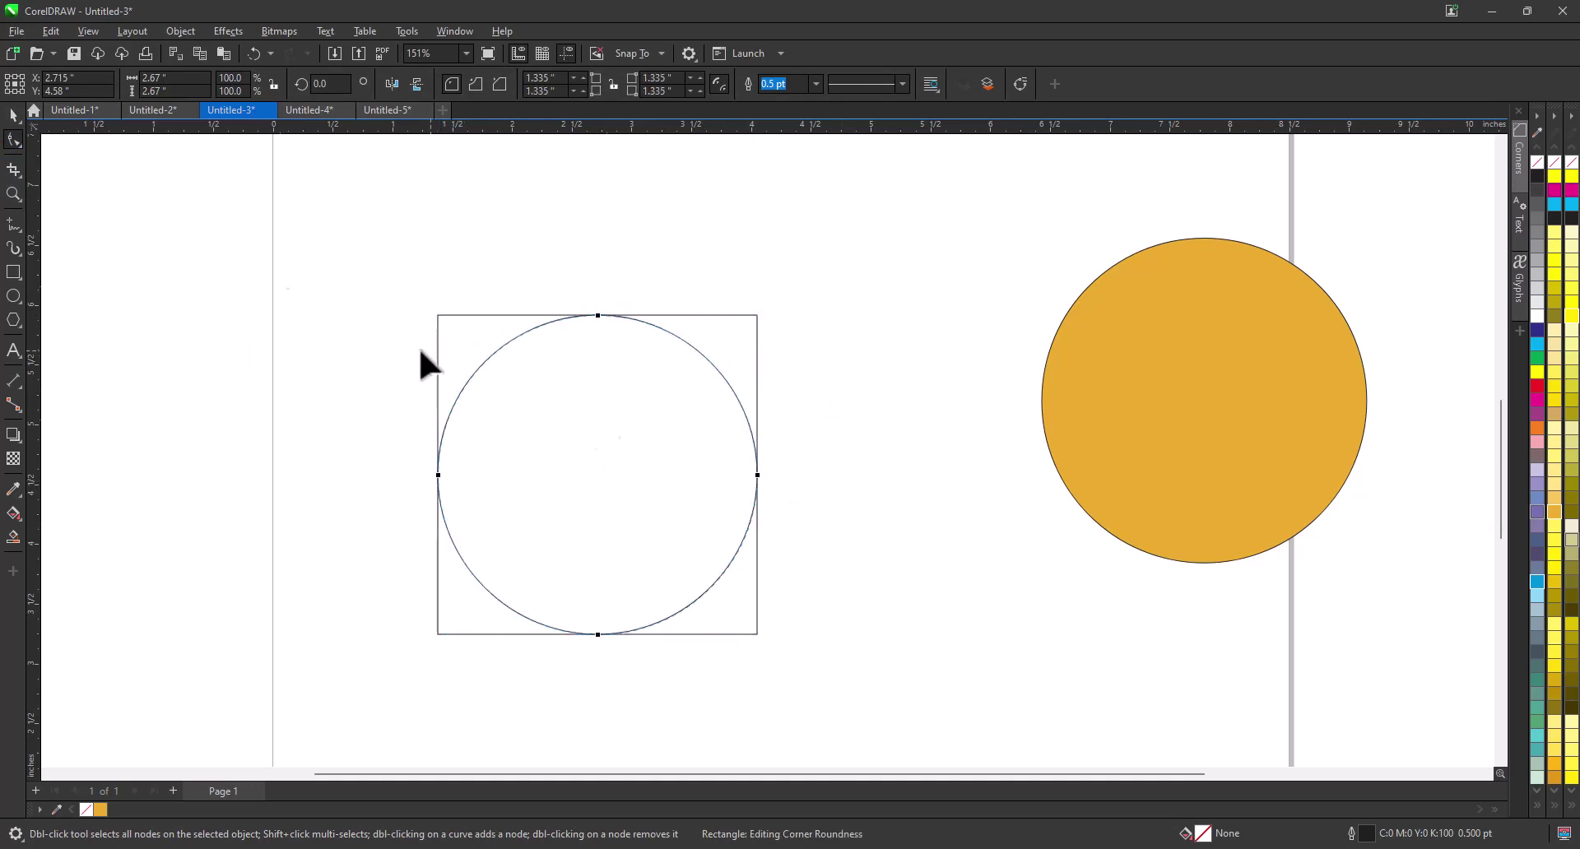
Step: Fill the square with blue and the circle inside it with orange
click(13, 115)
click(520, 416)
click(519, 416)
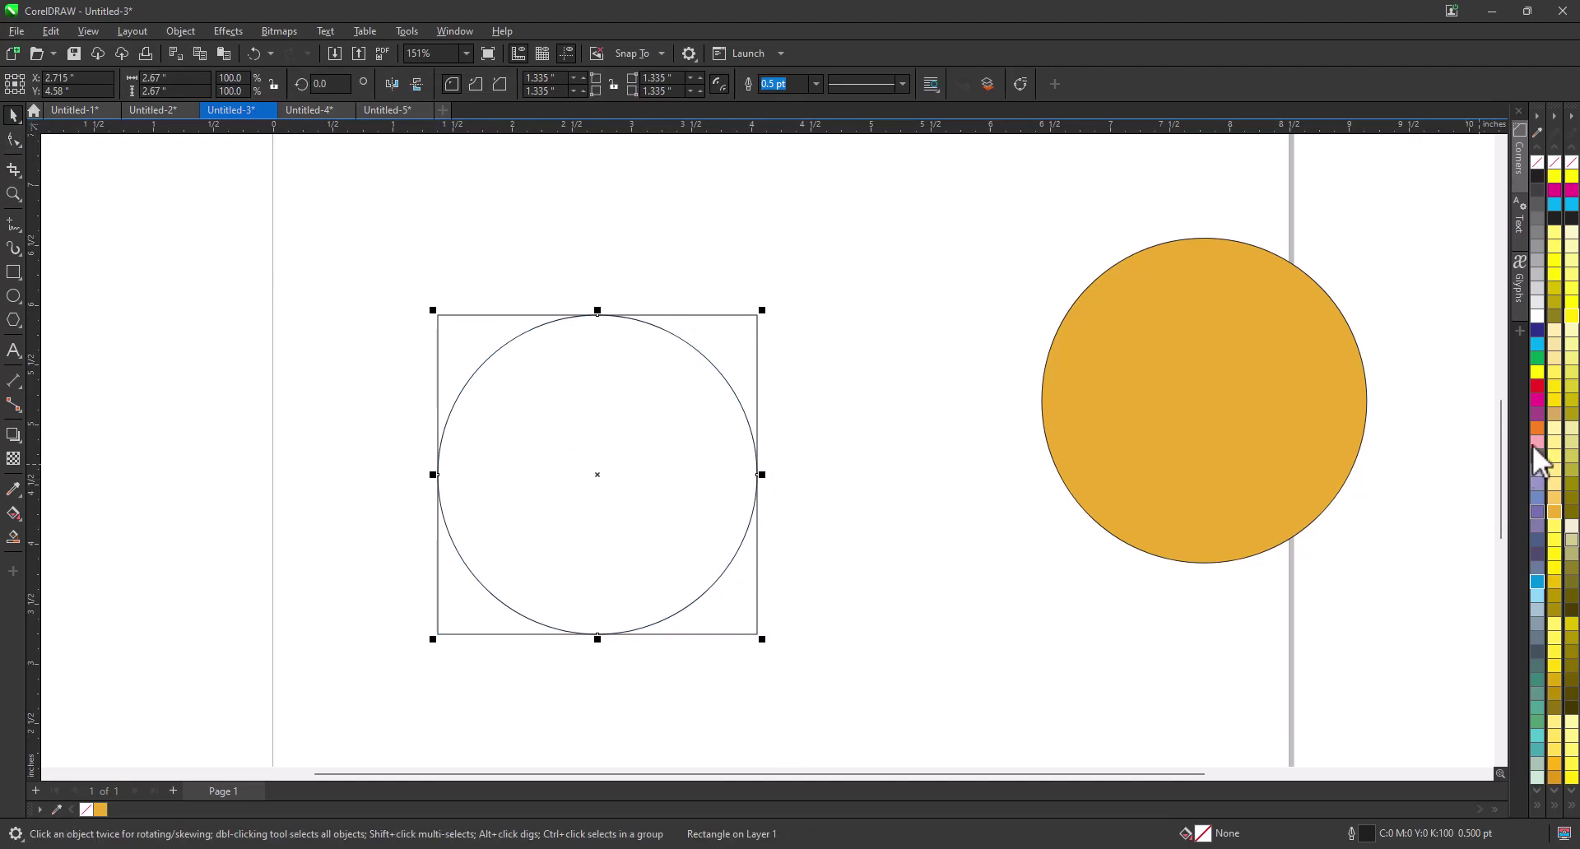
click(1555, 512)
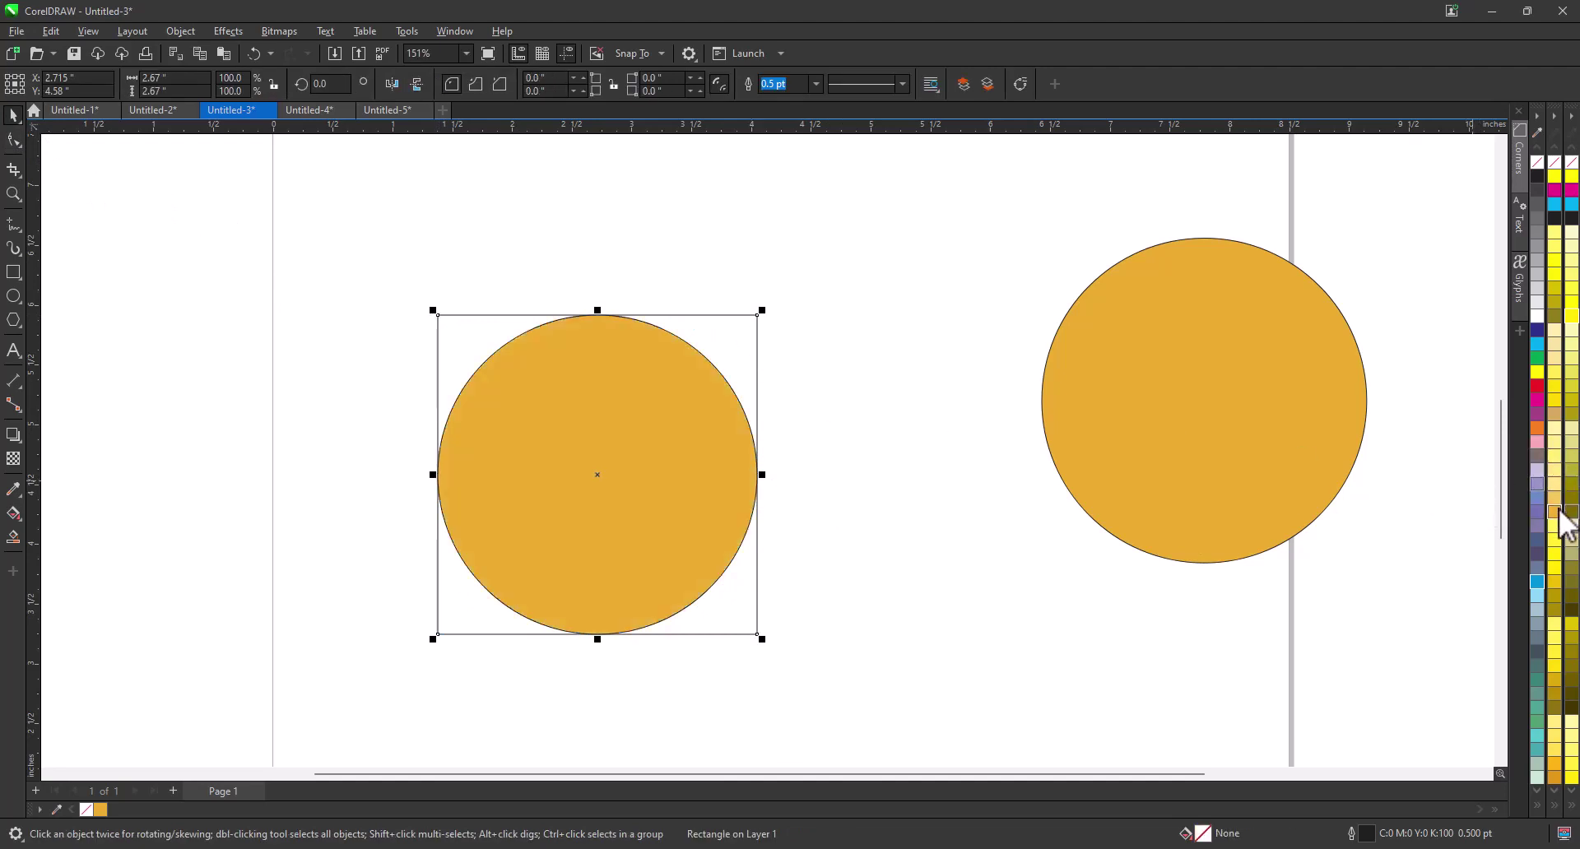
click(1538, 582)
click(926, 416)
click(685, 462)
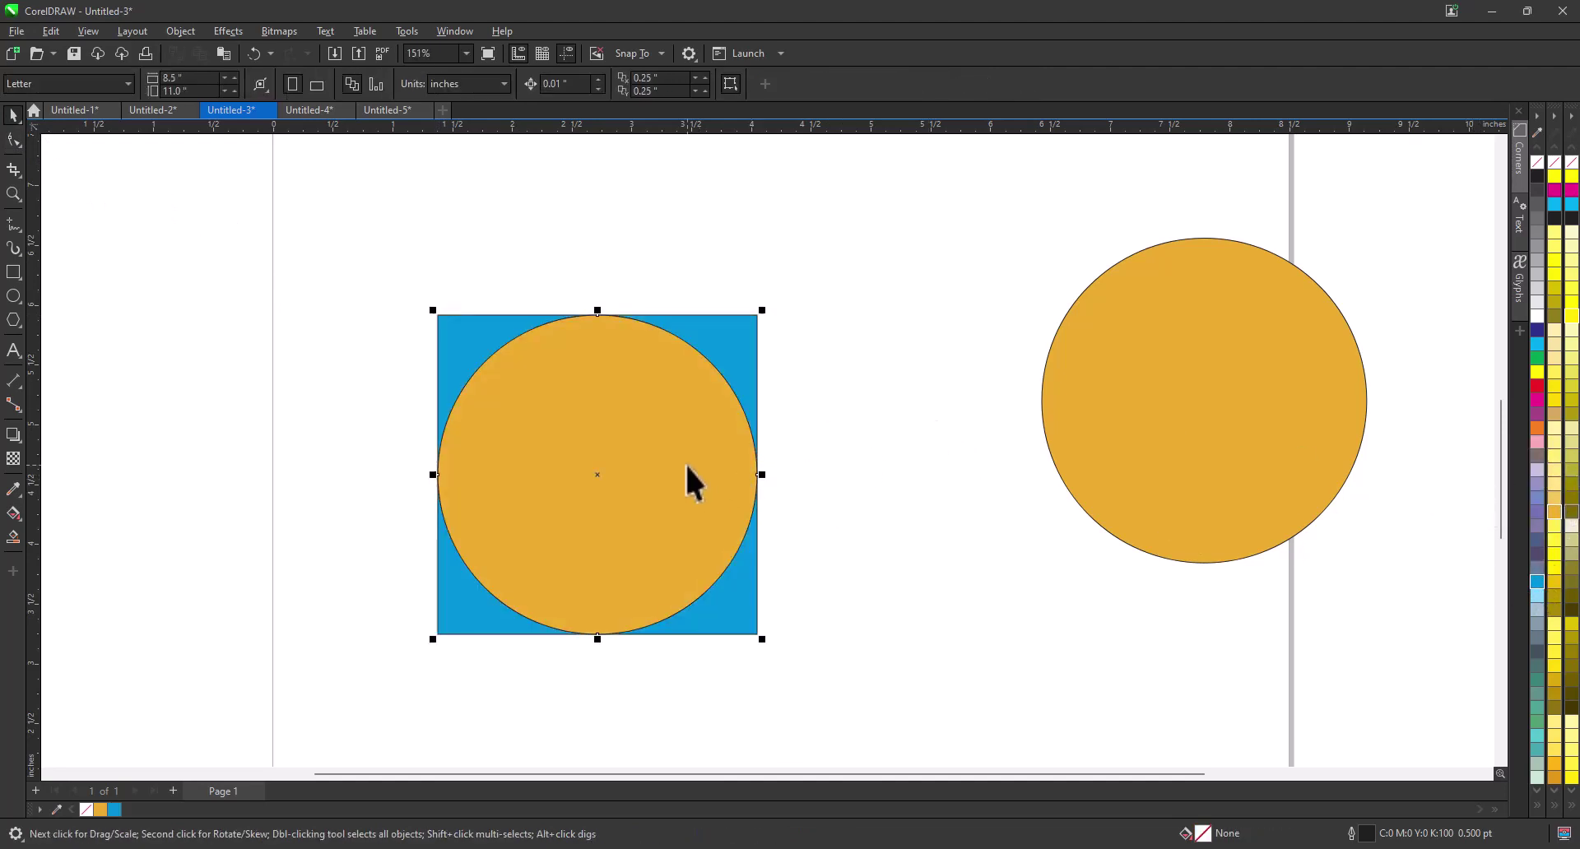
click(1537, 429)
click(976, 446)
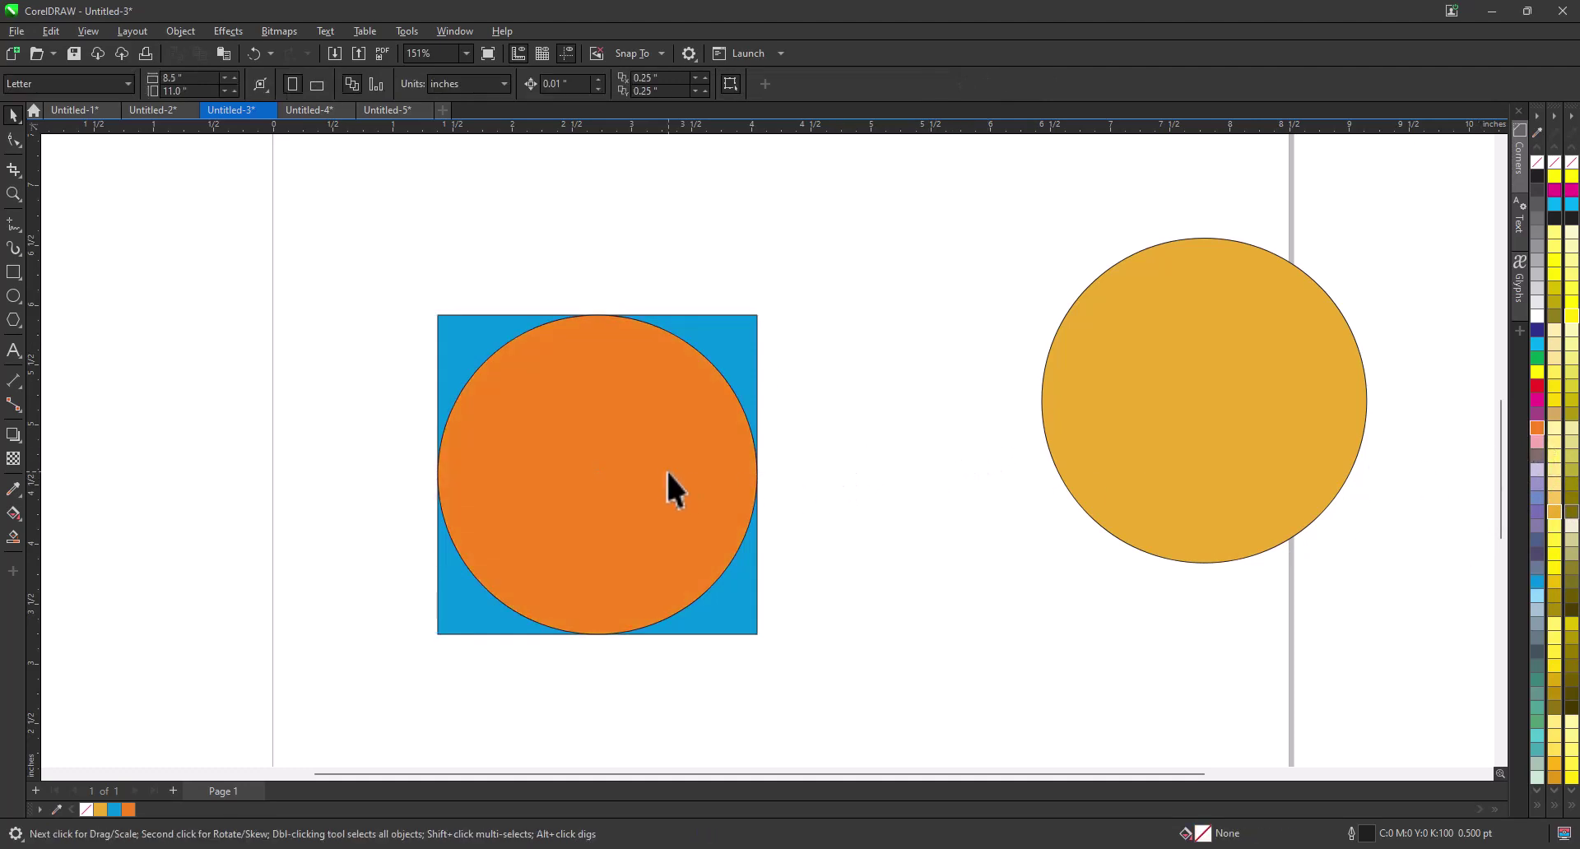
Step: Delete the rounded circle, the blue square and the PANTONE 2007 CP circle at the page's right edge
drag(668, 474, 773, 403)
key(Delete)
key(Delete)
drag(1110, 419, 1113, 408)
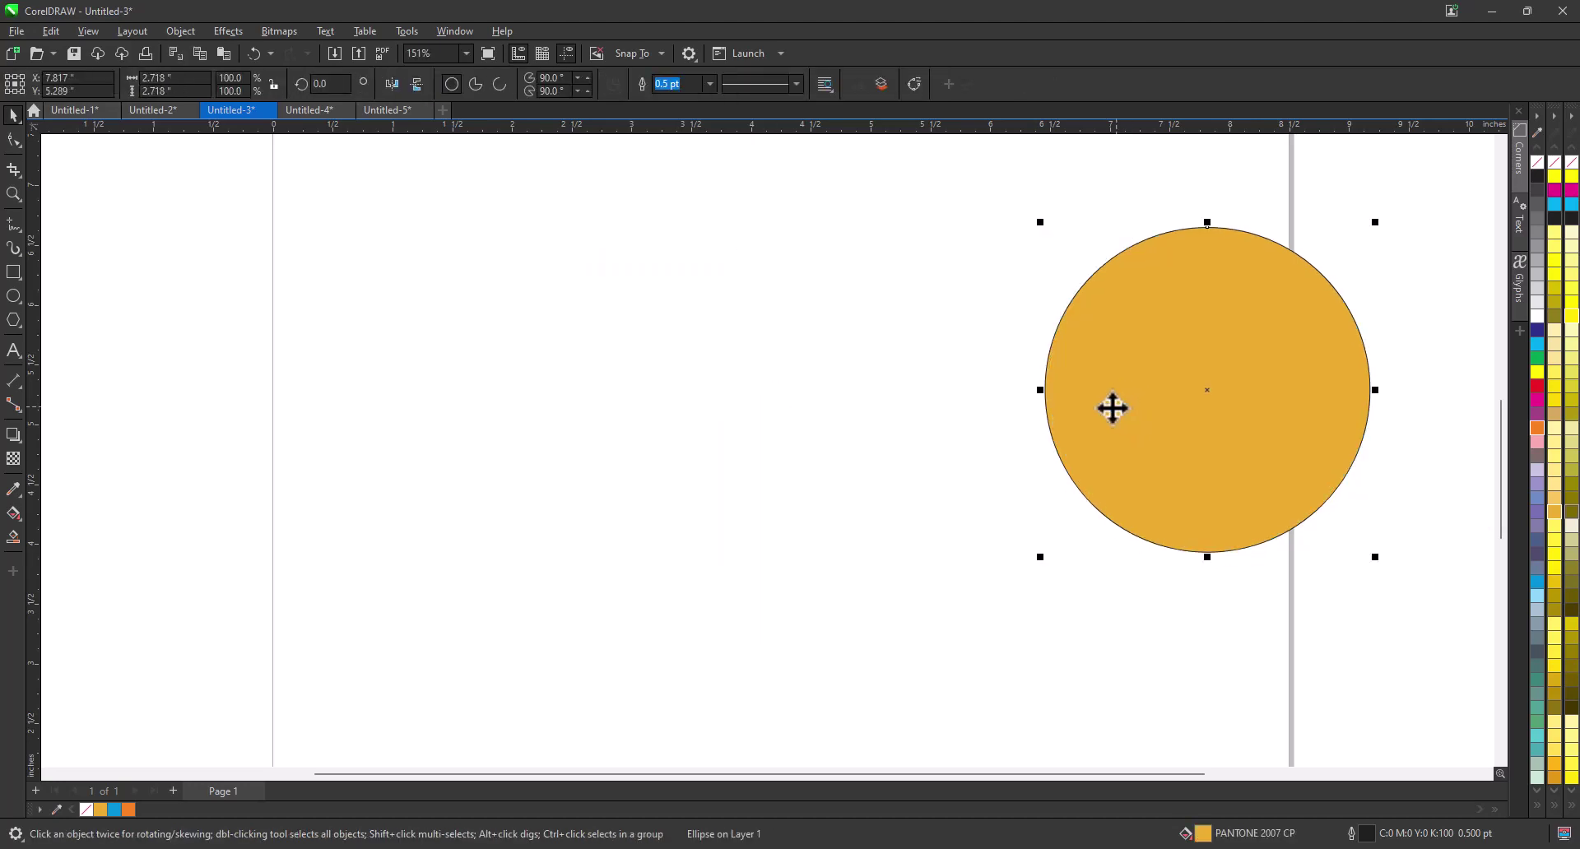
key(Delete)
Step: Draw a circle about 2 inches in diameter in the cleared area and fill it with cyan
click(13, 296)
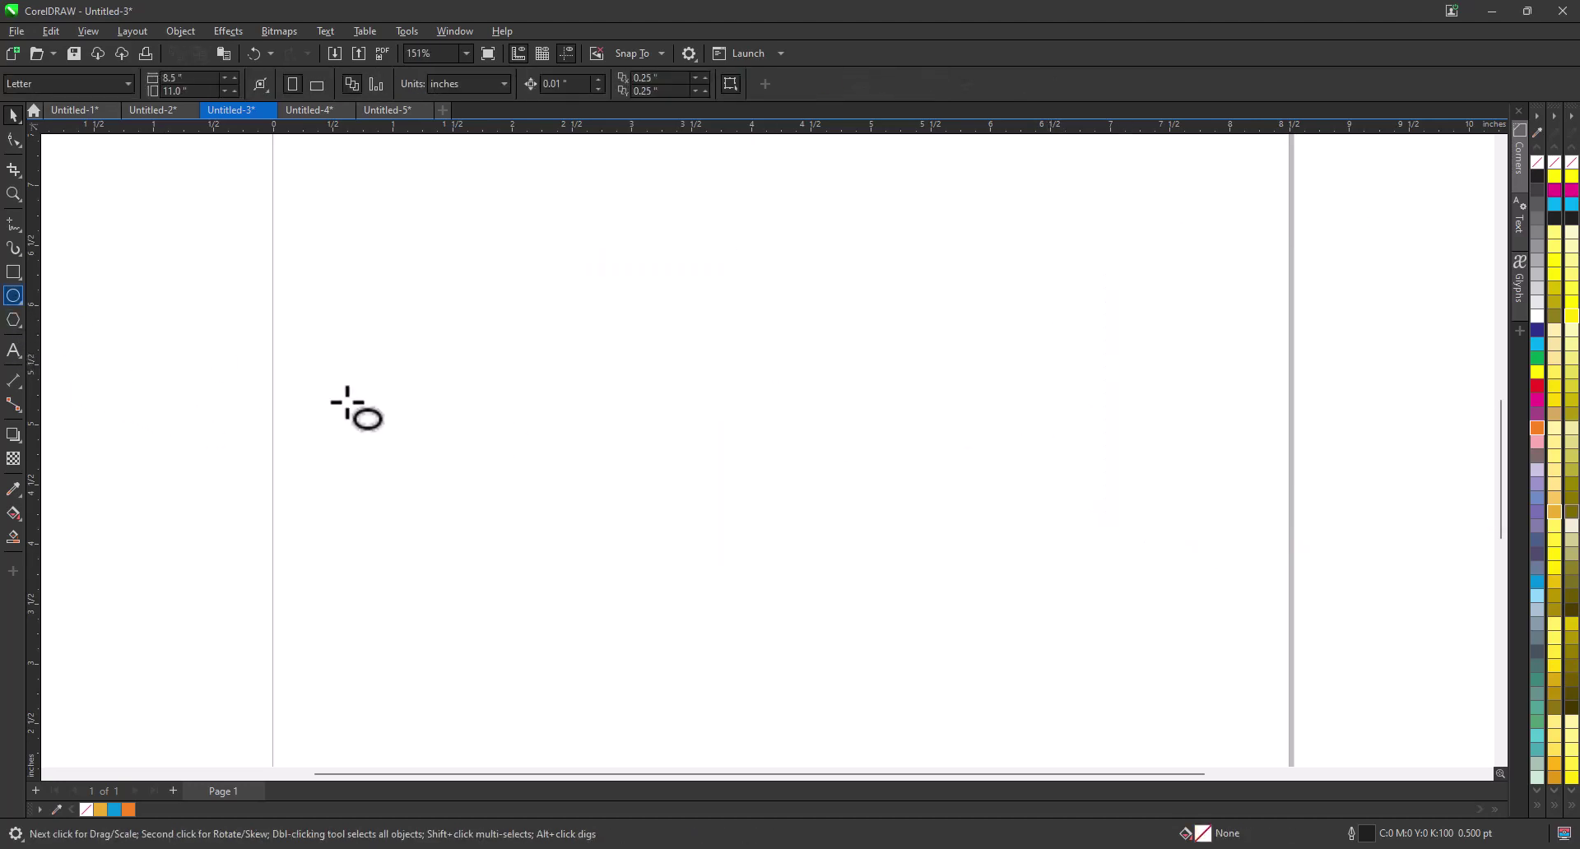
drag(540, 364, 728, 519)
drag(741, 531, 795, 568)
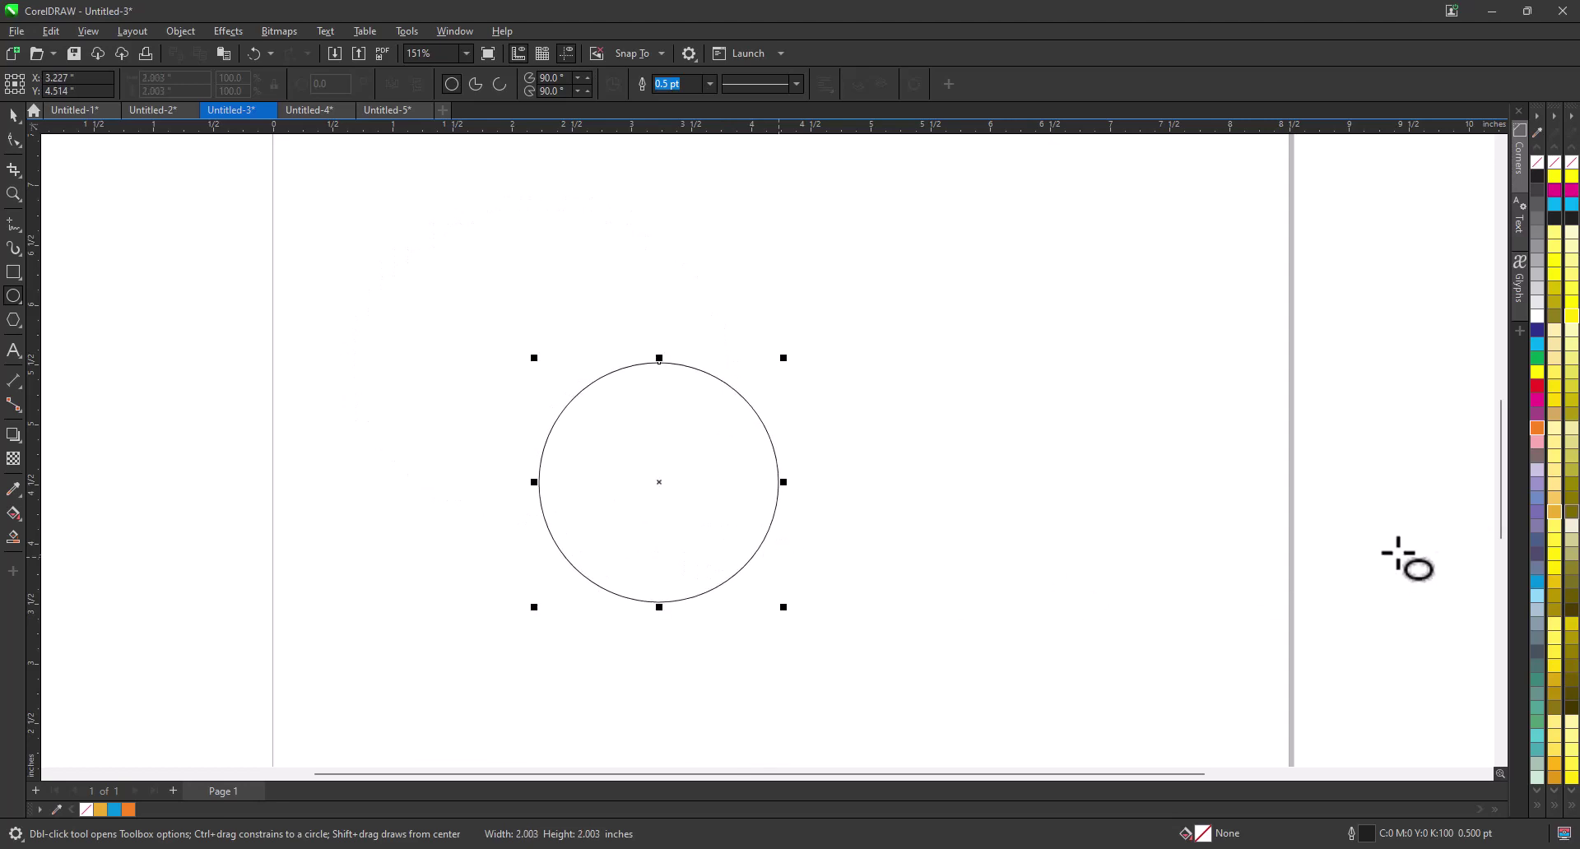
click(1537, 344)
Step: Move the cyan circle near the page centre, with its centre at about X 4.09 and Y 5.74 inches
key(z)
key(shift+F4)
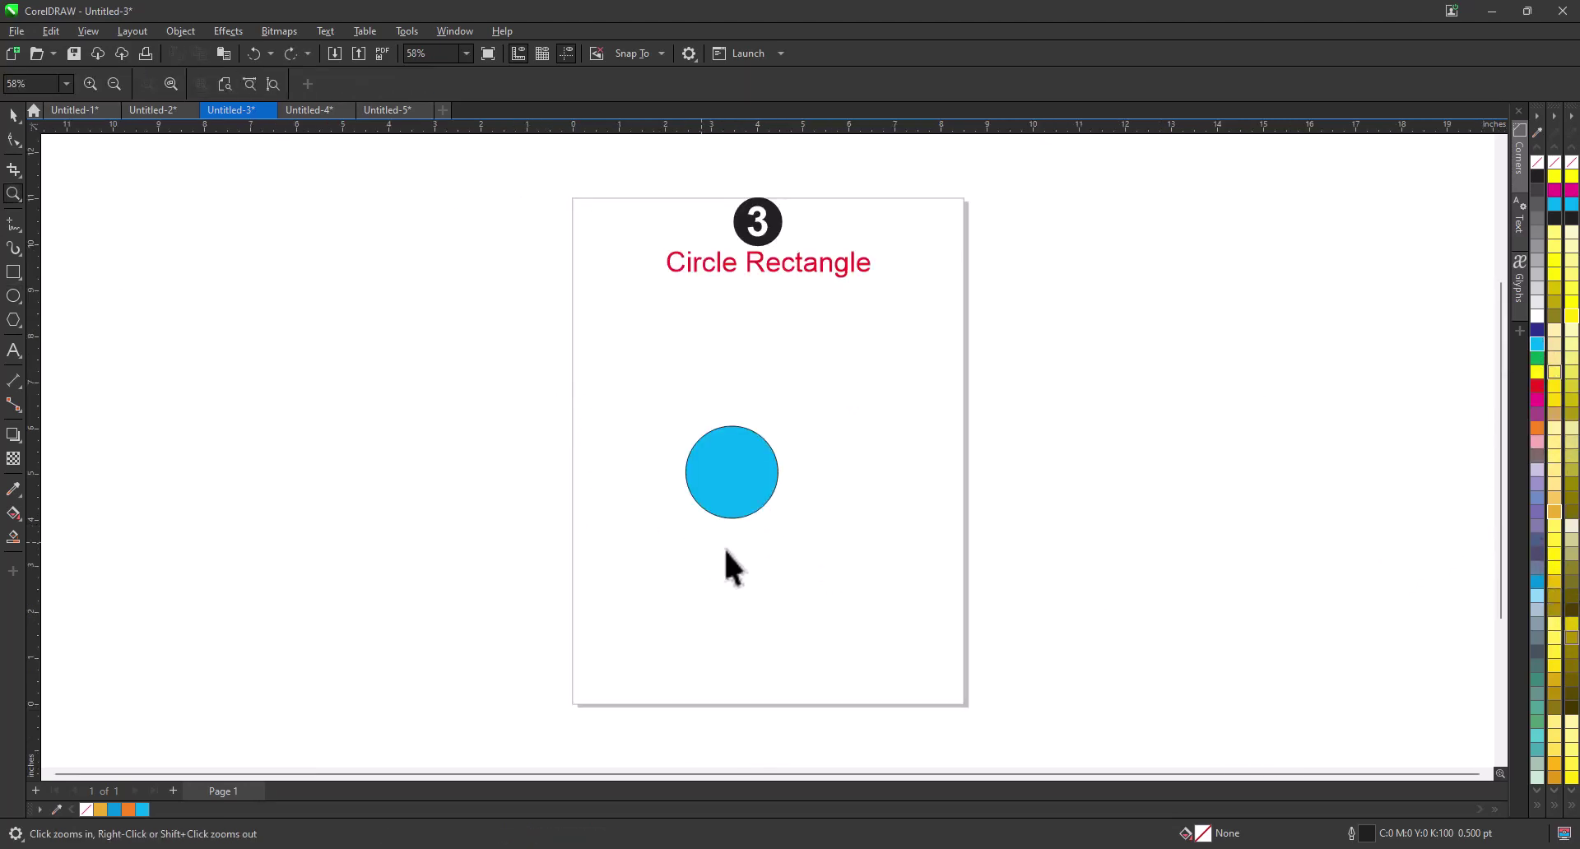
key(space)
drag(769, 512, 798, 481)
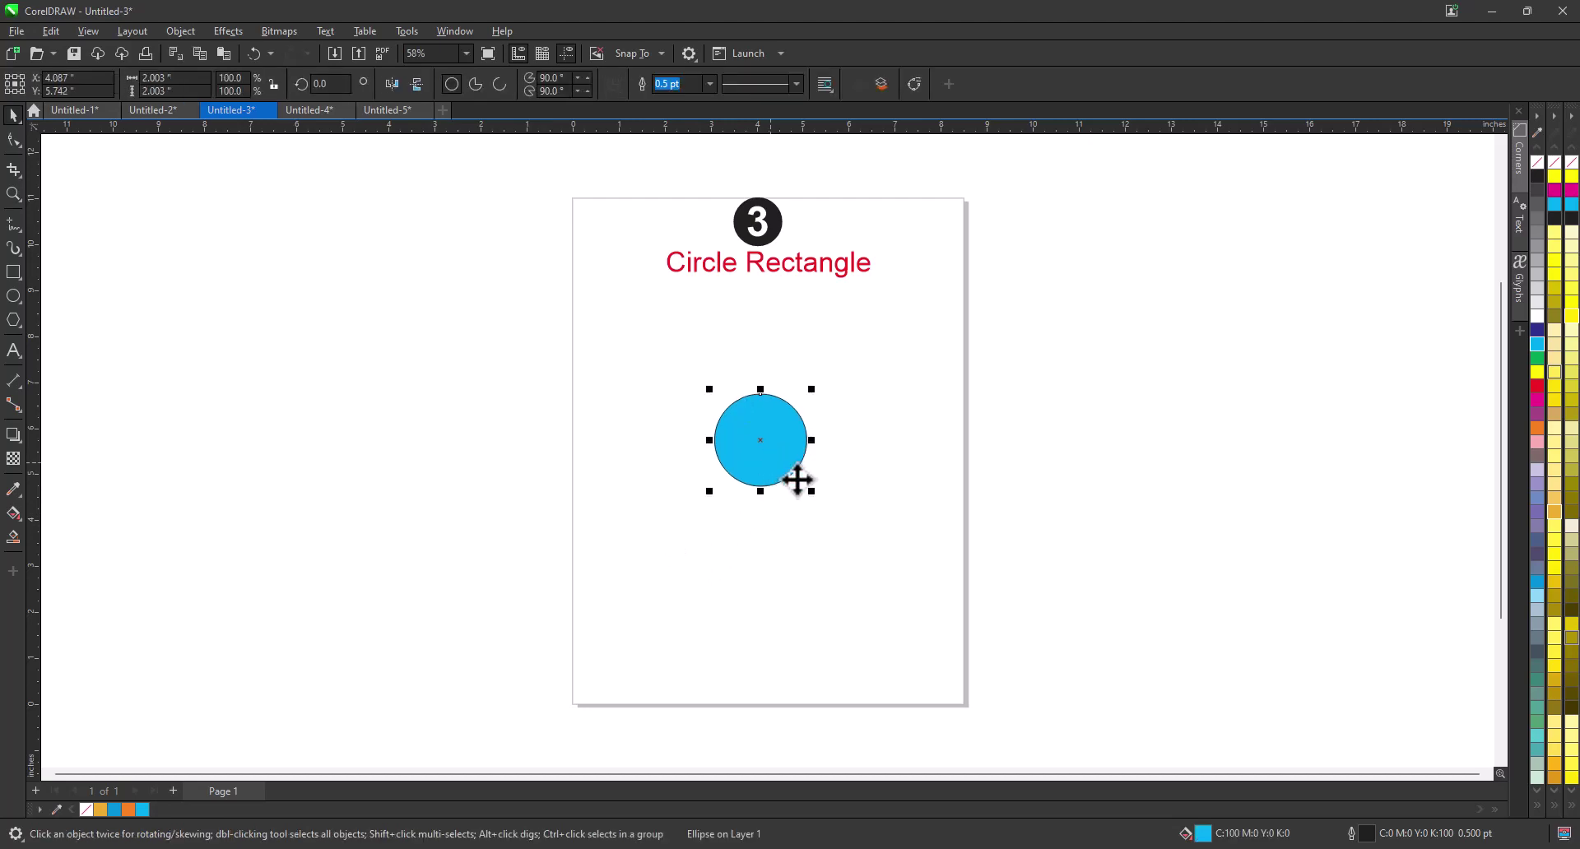
click(976, 447)
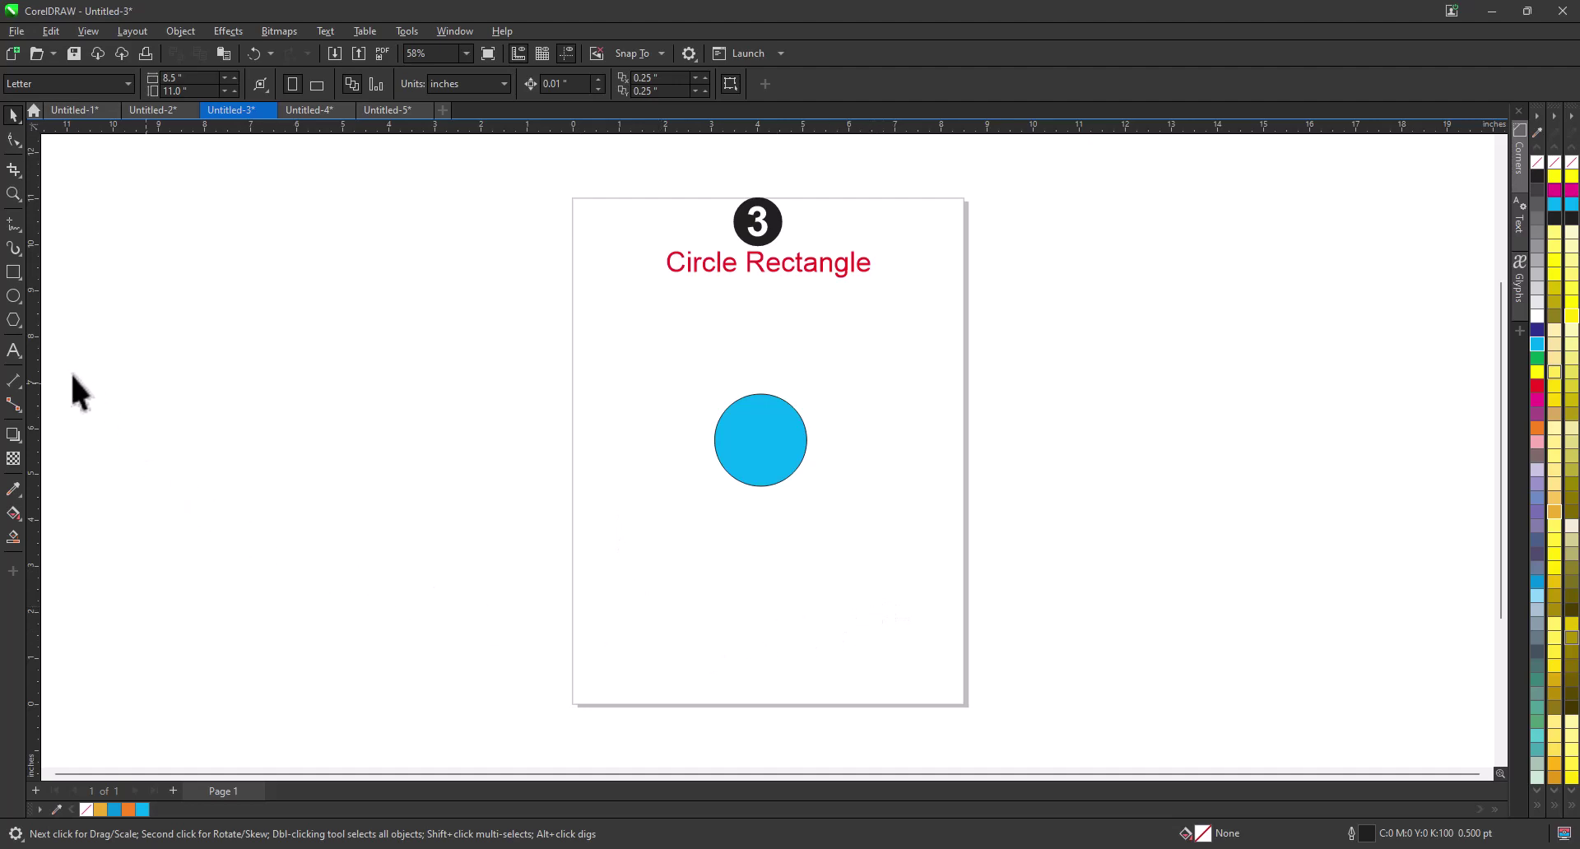
Step: Create a page-sized rectangle, move it about 7.2 inches to the right and undo both changes
double_click(17, 275)
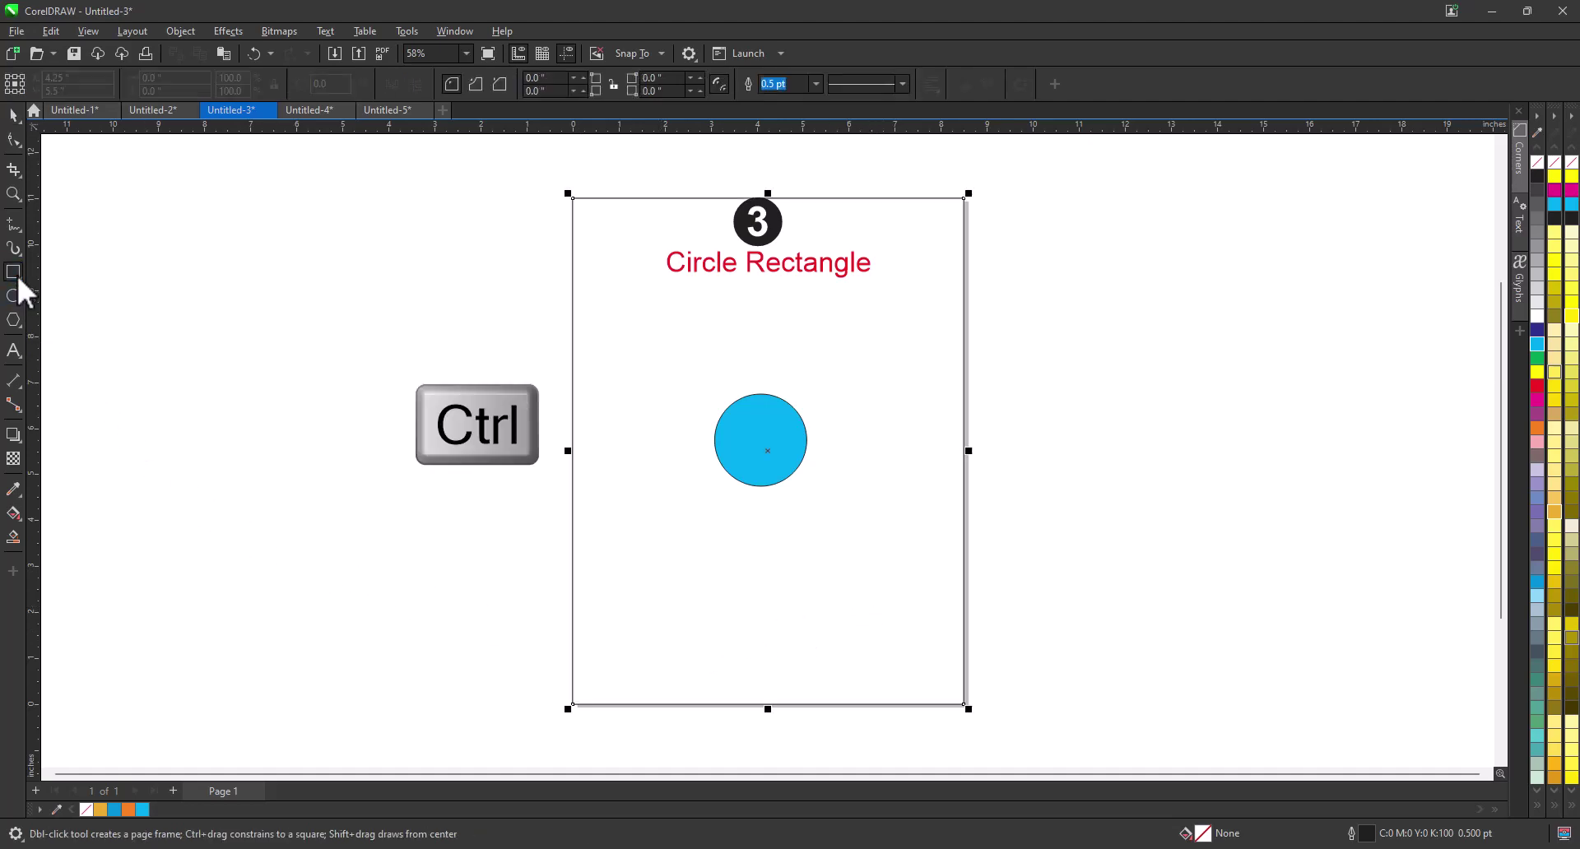
click(14, 115)
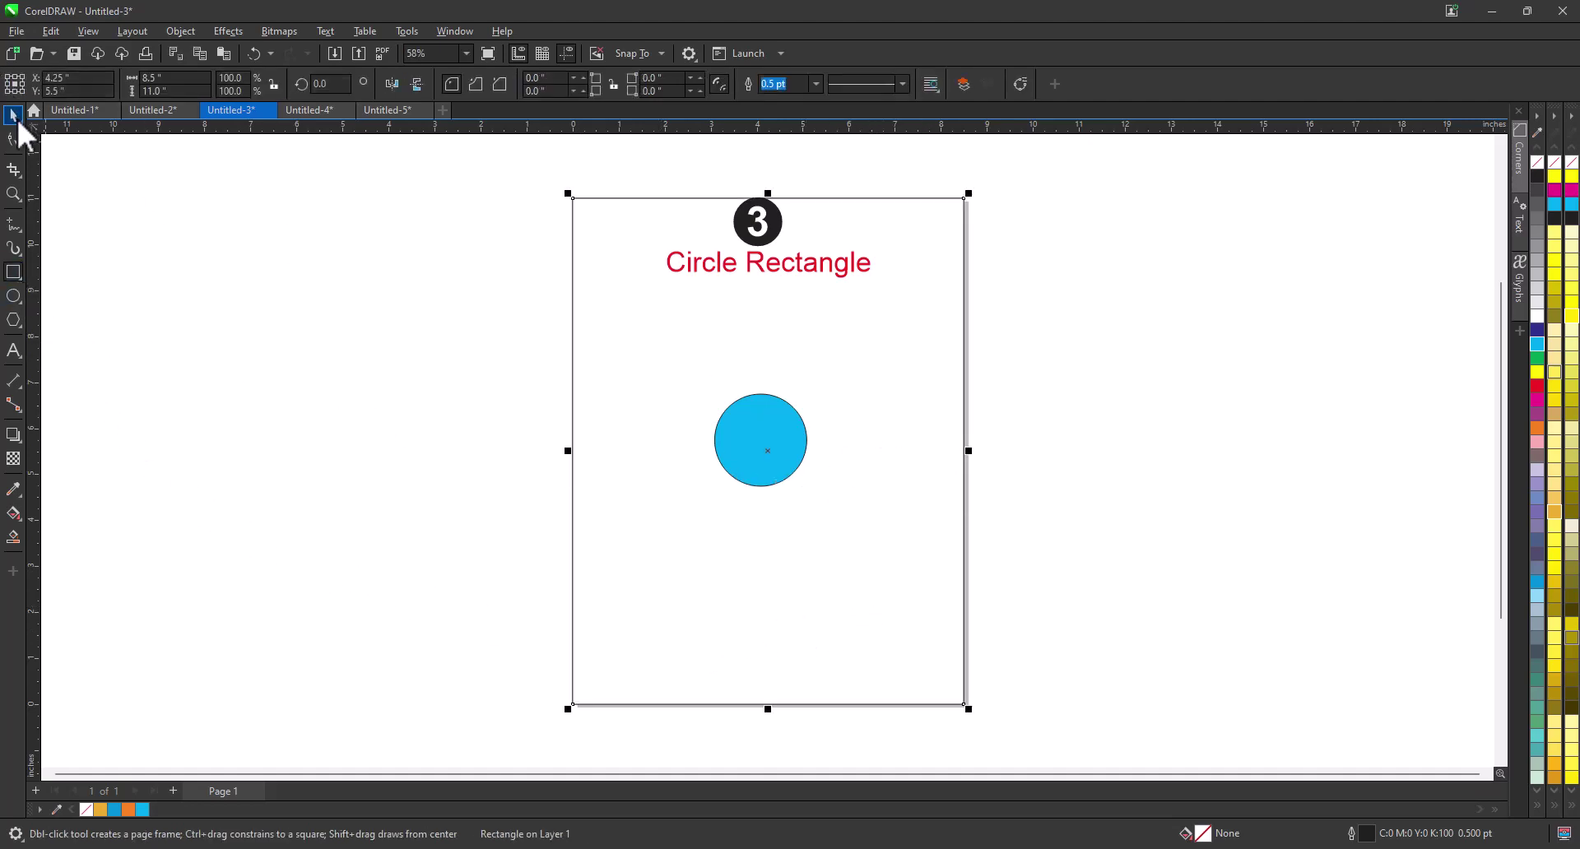
drag(860, 512, 1192, 497)
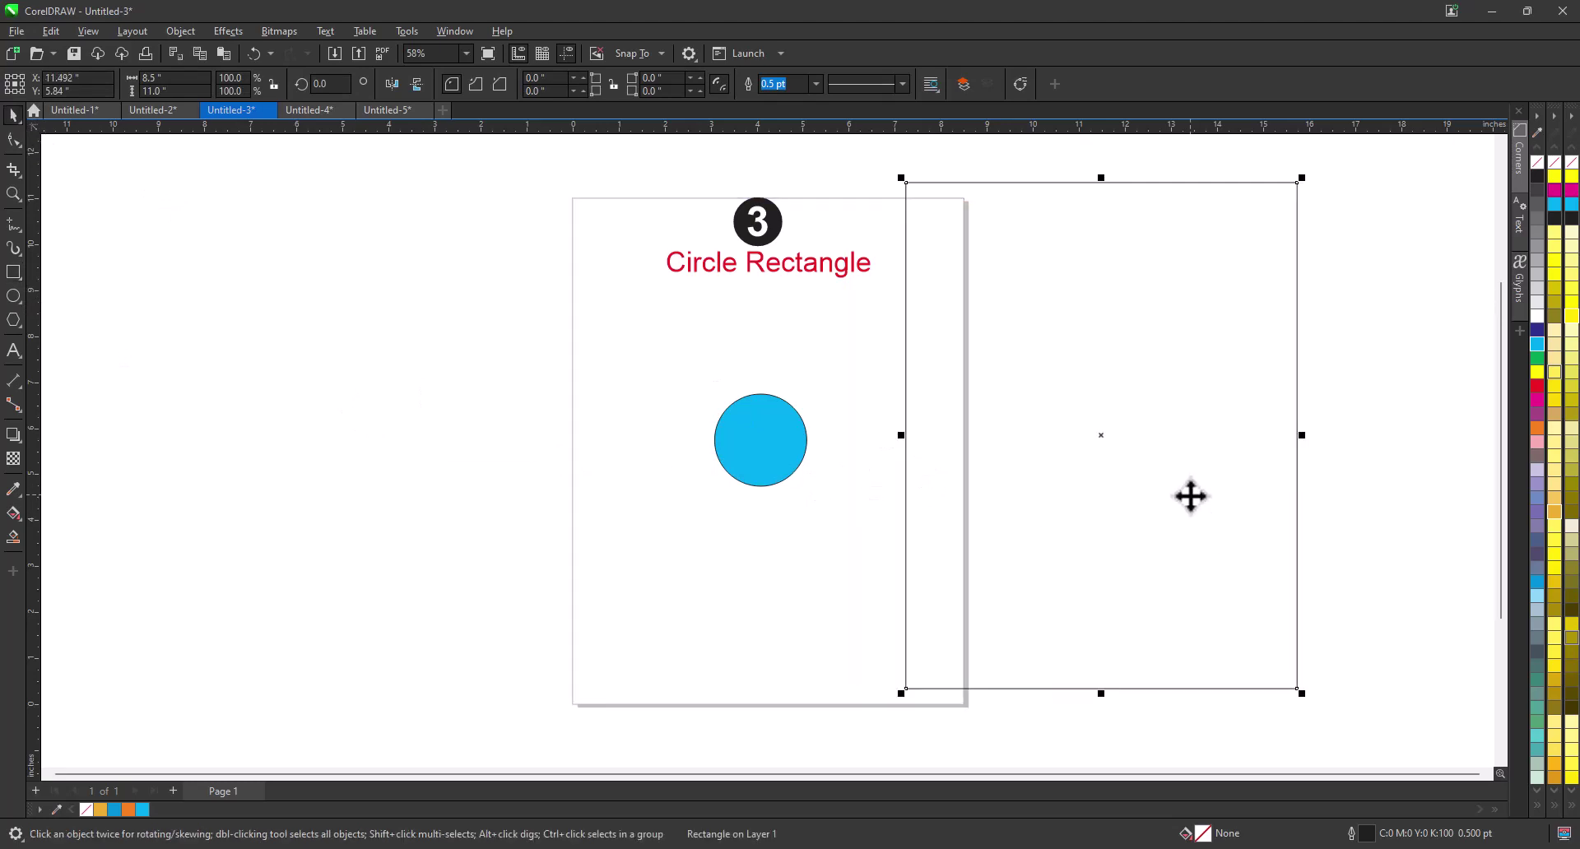
key(ctrl+z)
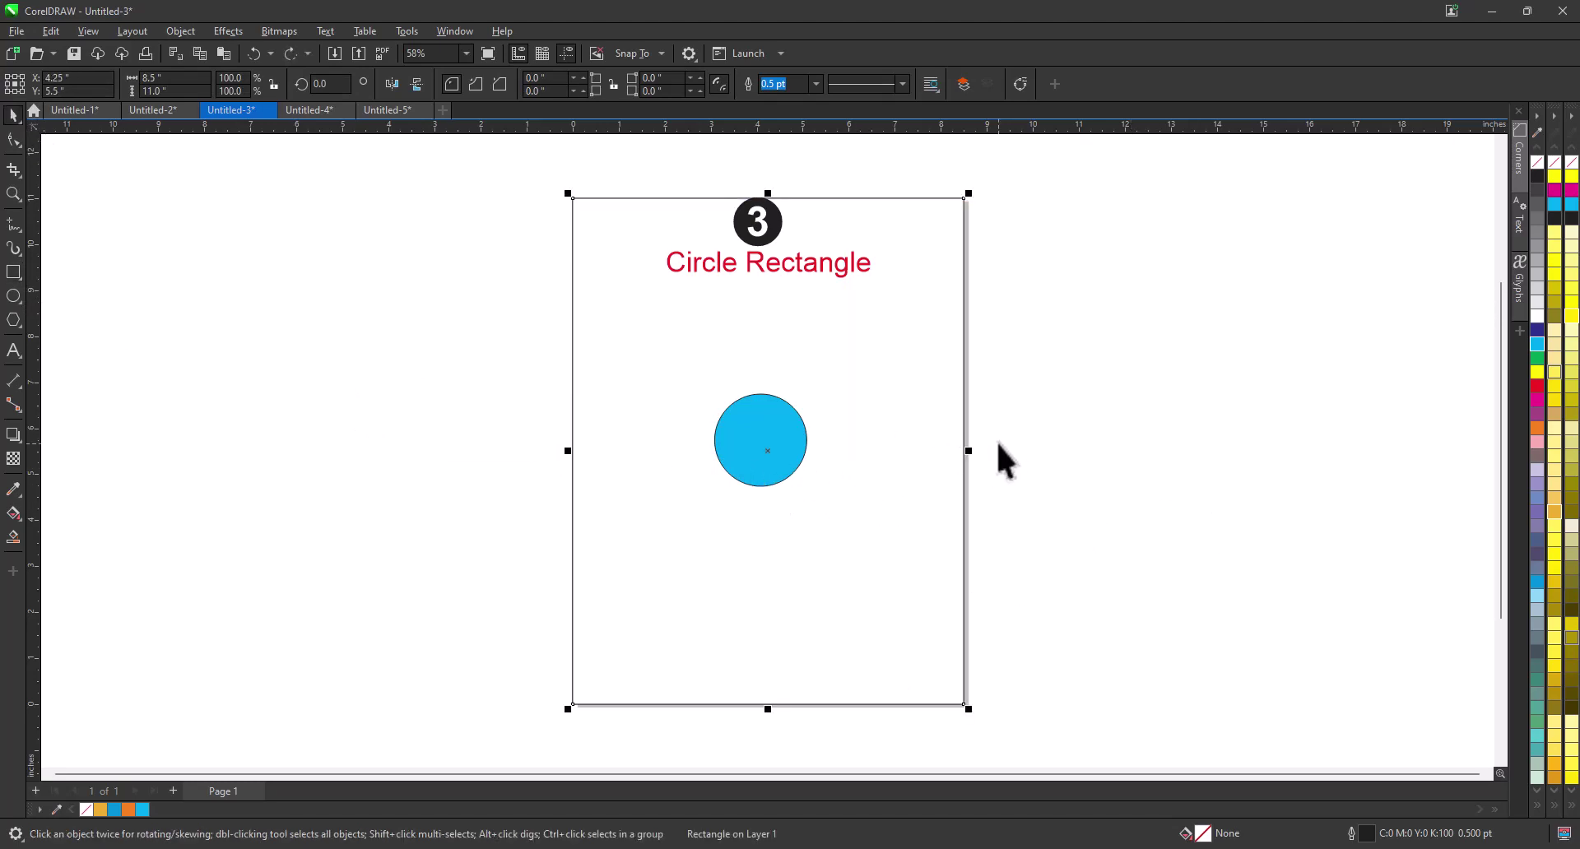
key(ctrl+z)
Step: Create a rectangle that exactly encloses the cyan circle
click(780, 448)
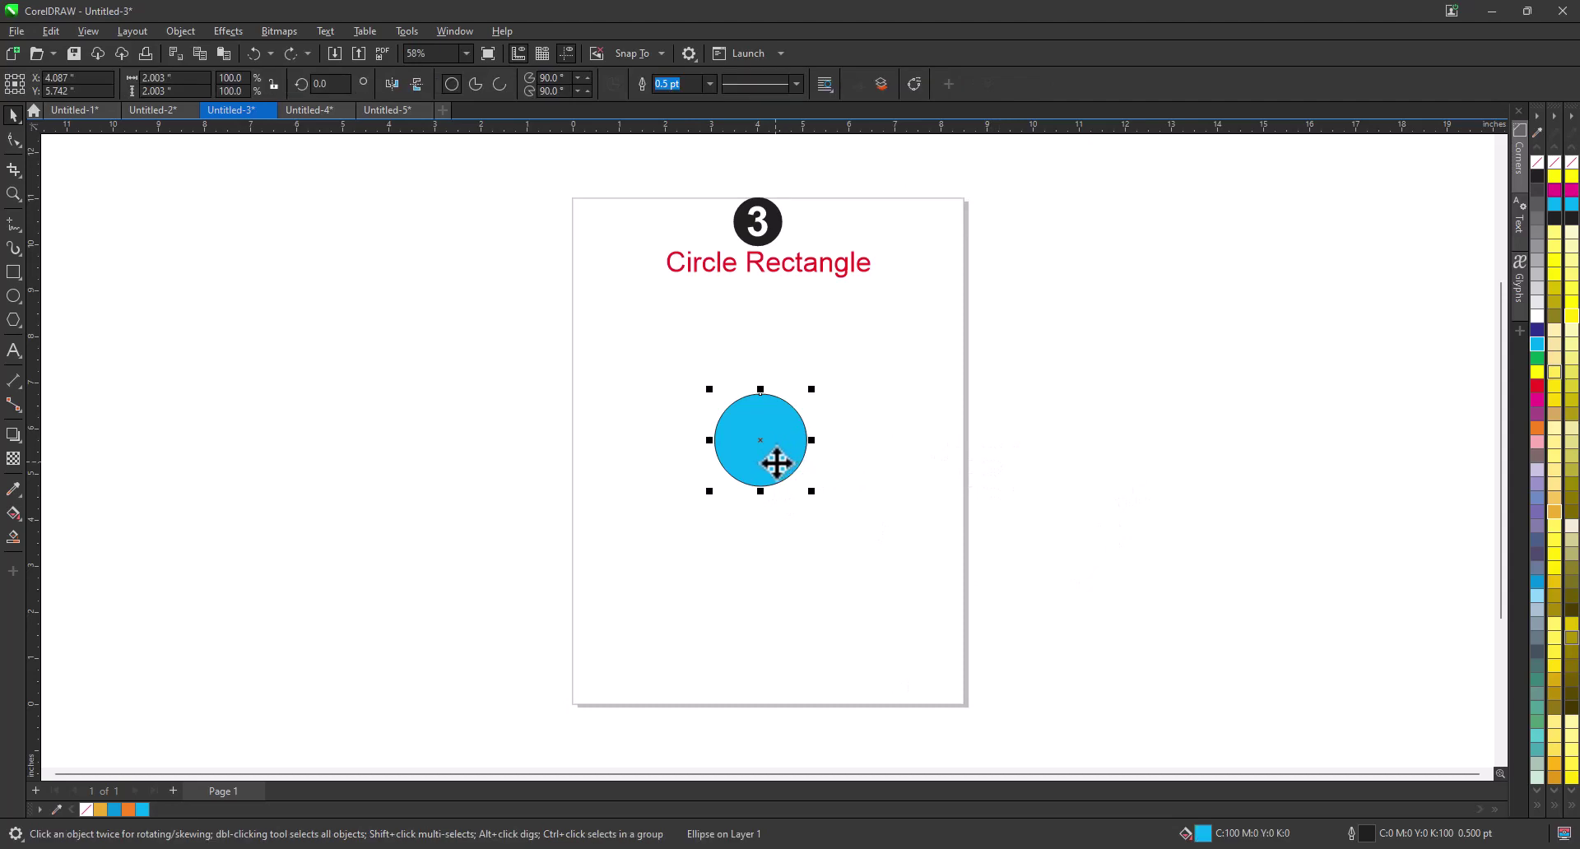
key(shift)
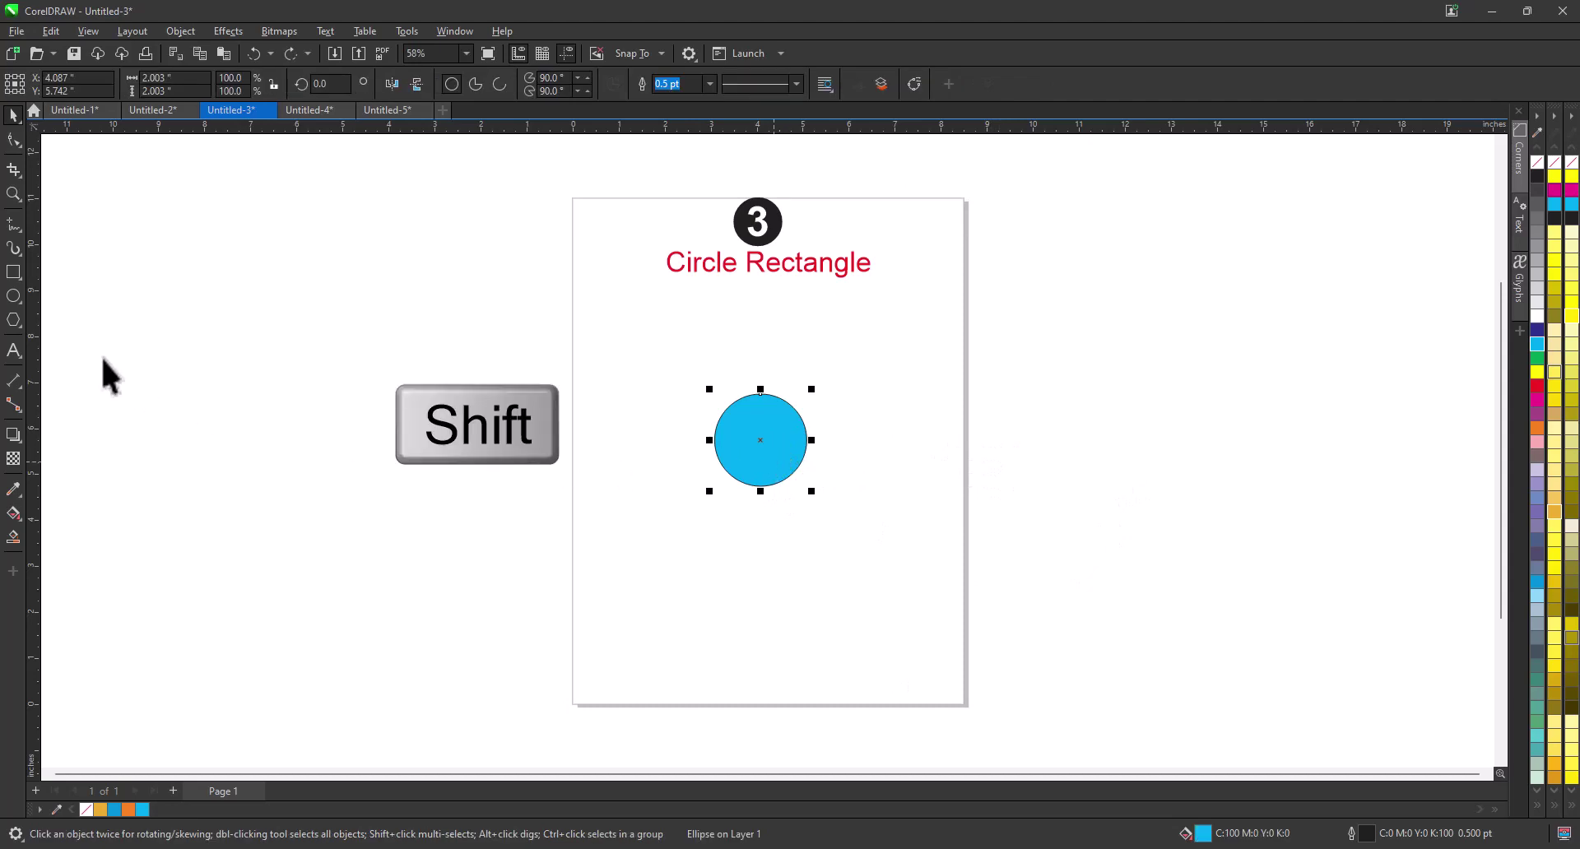
click(17, 279)
drag(713, 394, 809, 487)
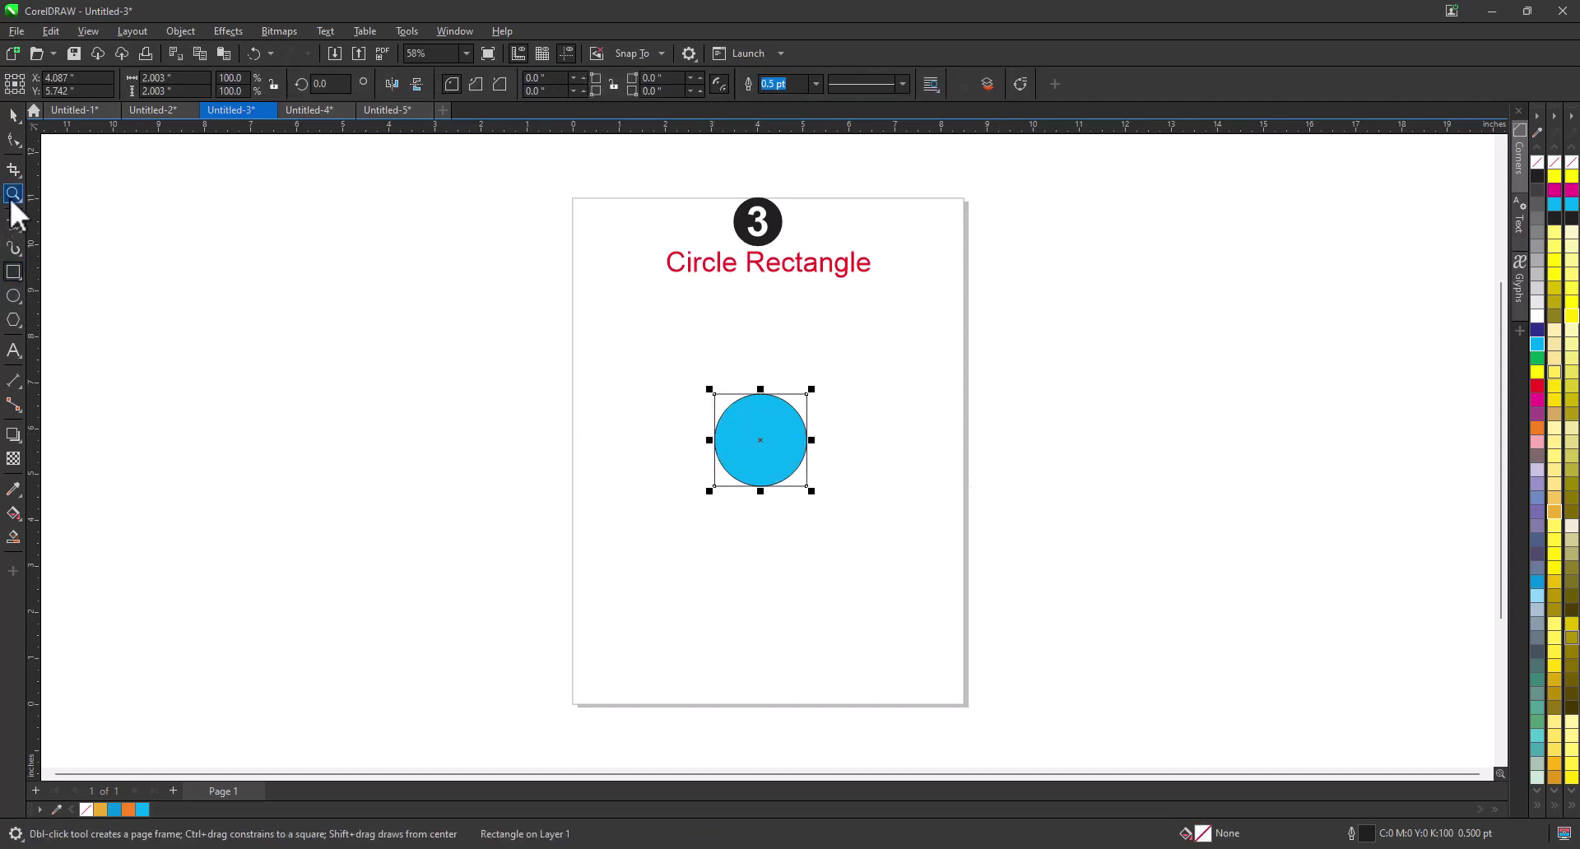
Step: Fill the enclosing square with dark blue (C:100 M:100 Y:0 K:0) and send it behind the cyan circle
click(14, 202)
drag(680, 372, 878, 498)
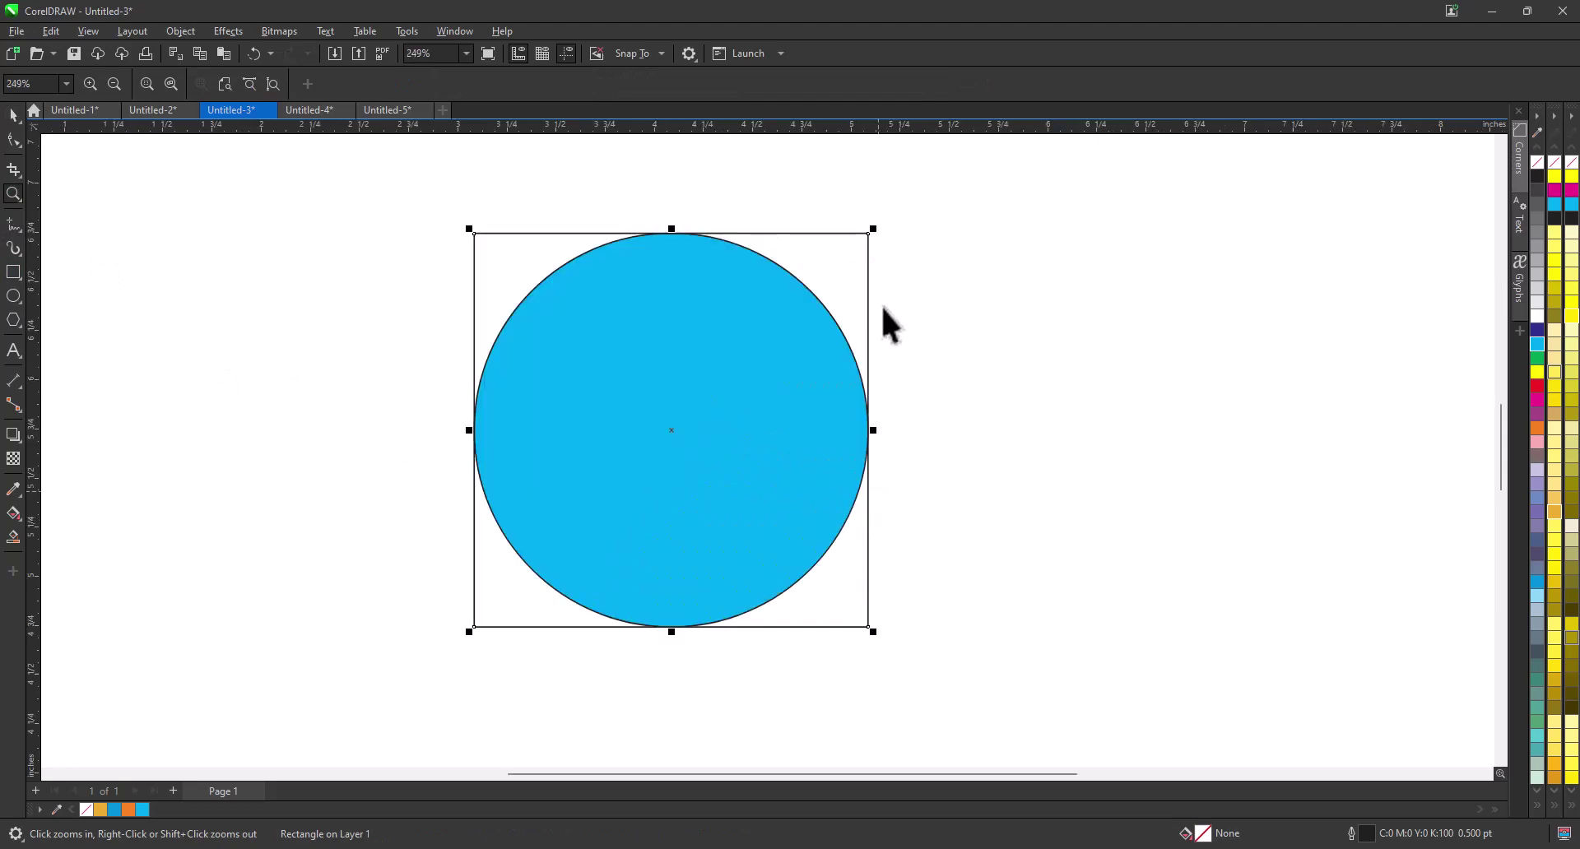
key(space)
click(1537, 330)
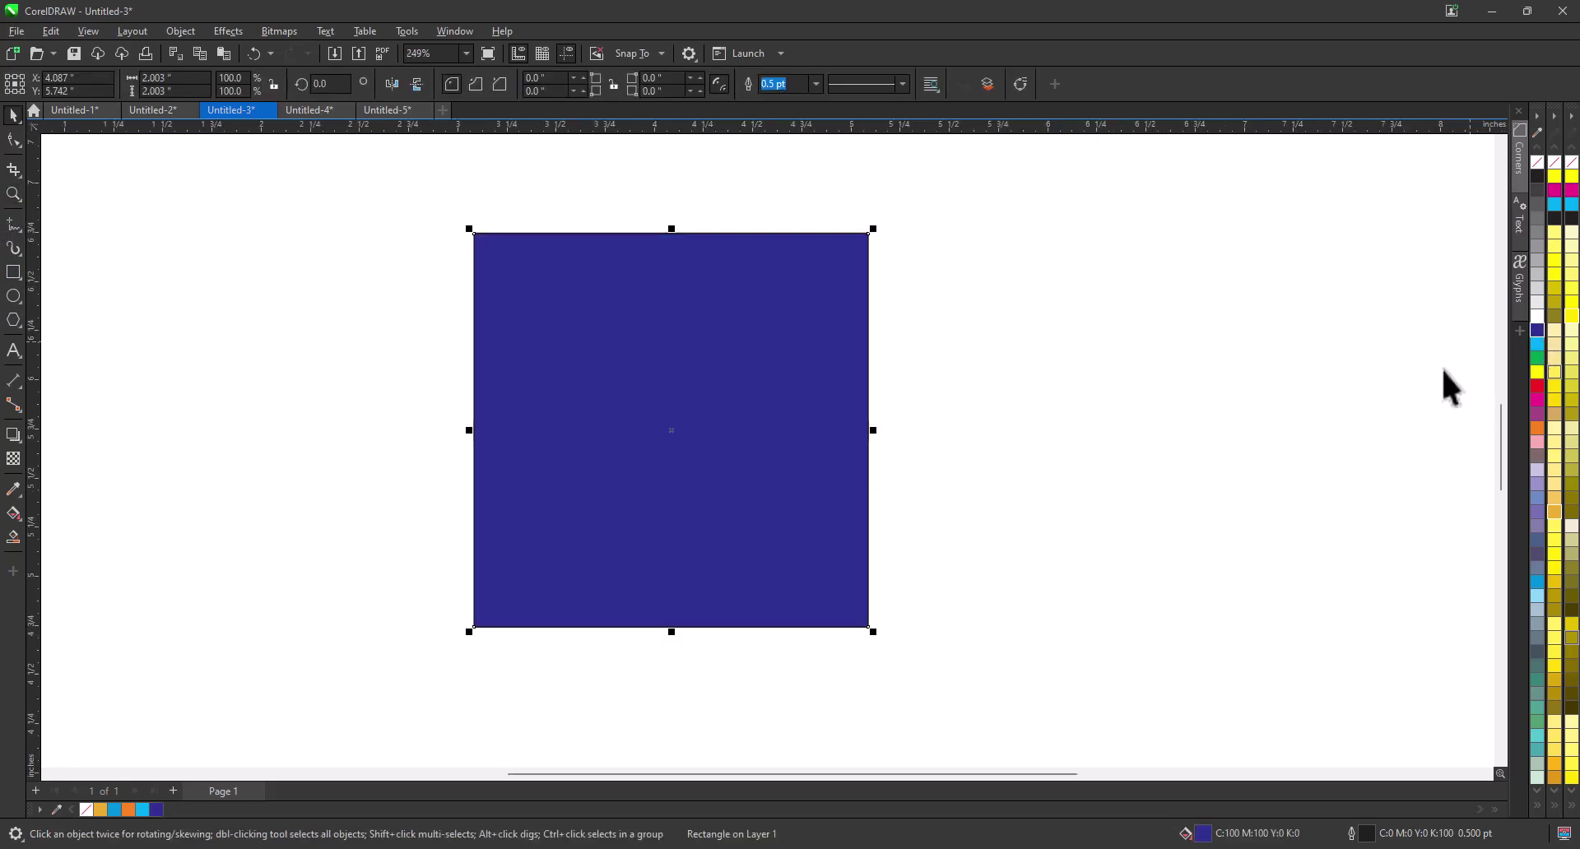
key(shift+Page_Down)
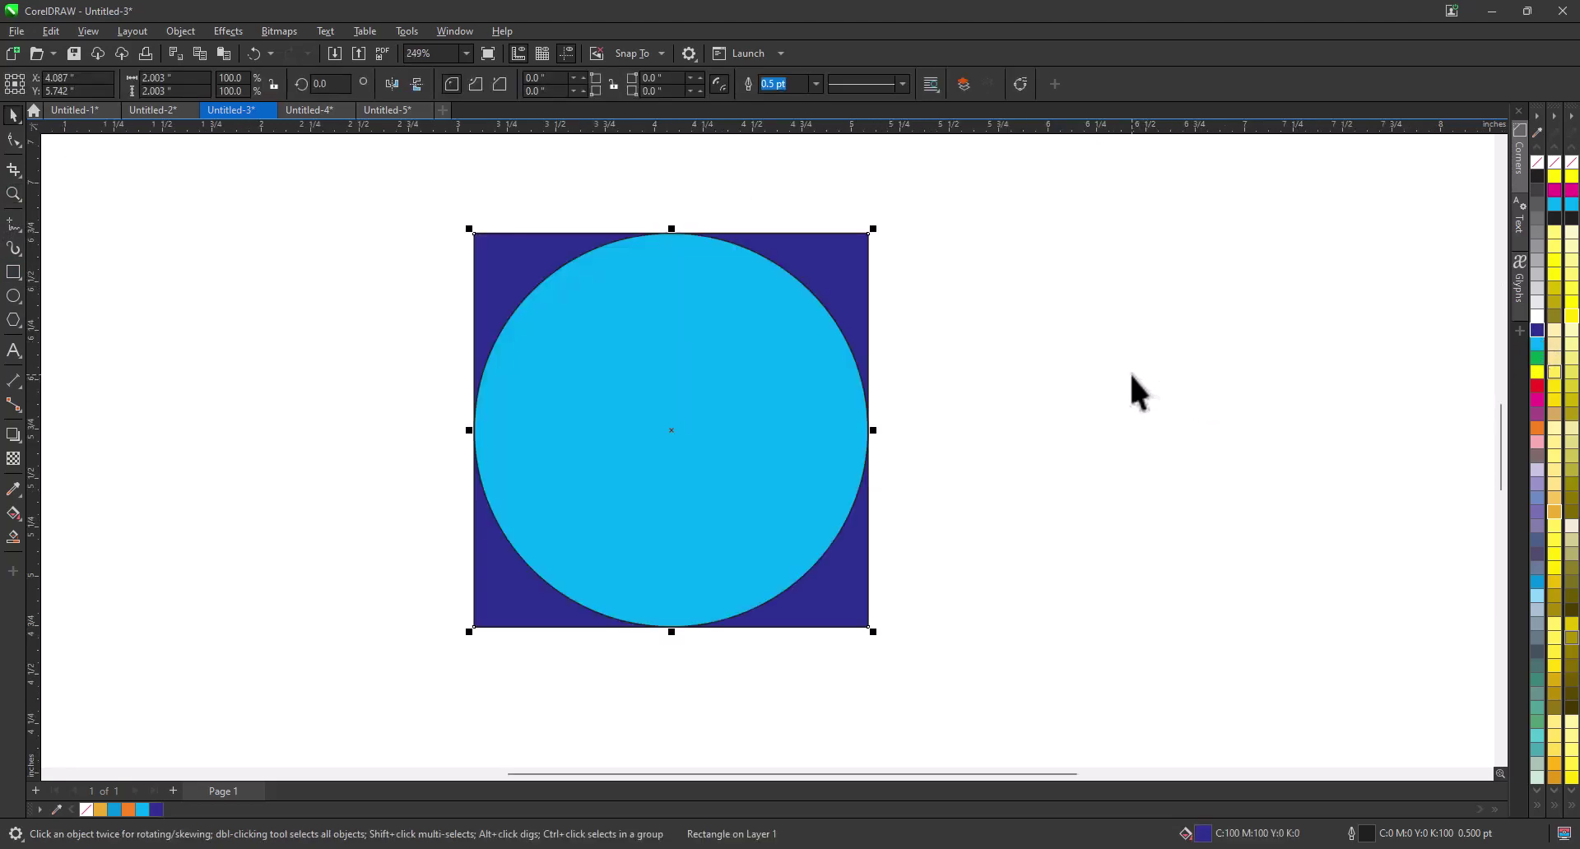
click(935, 404)
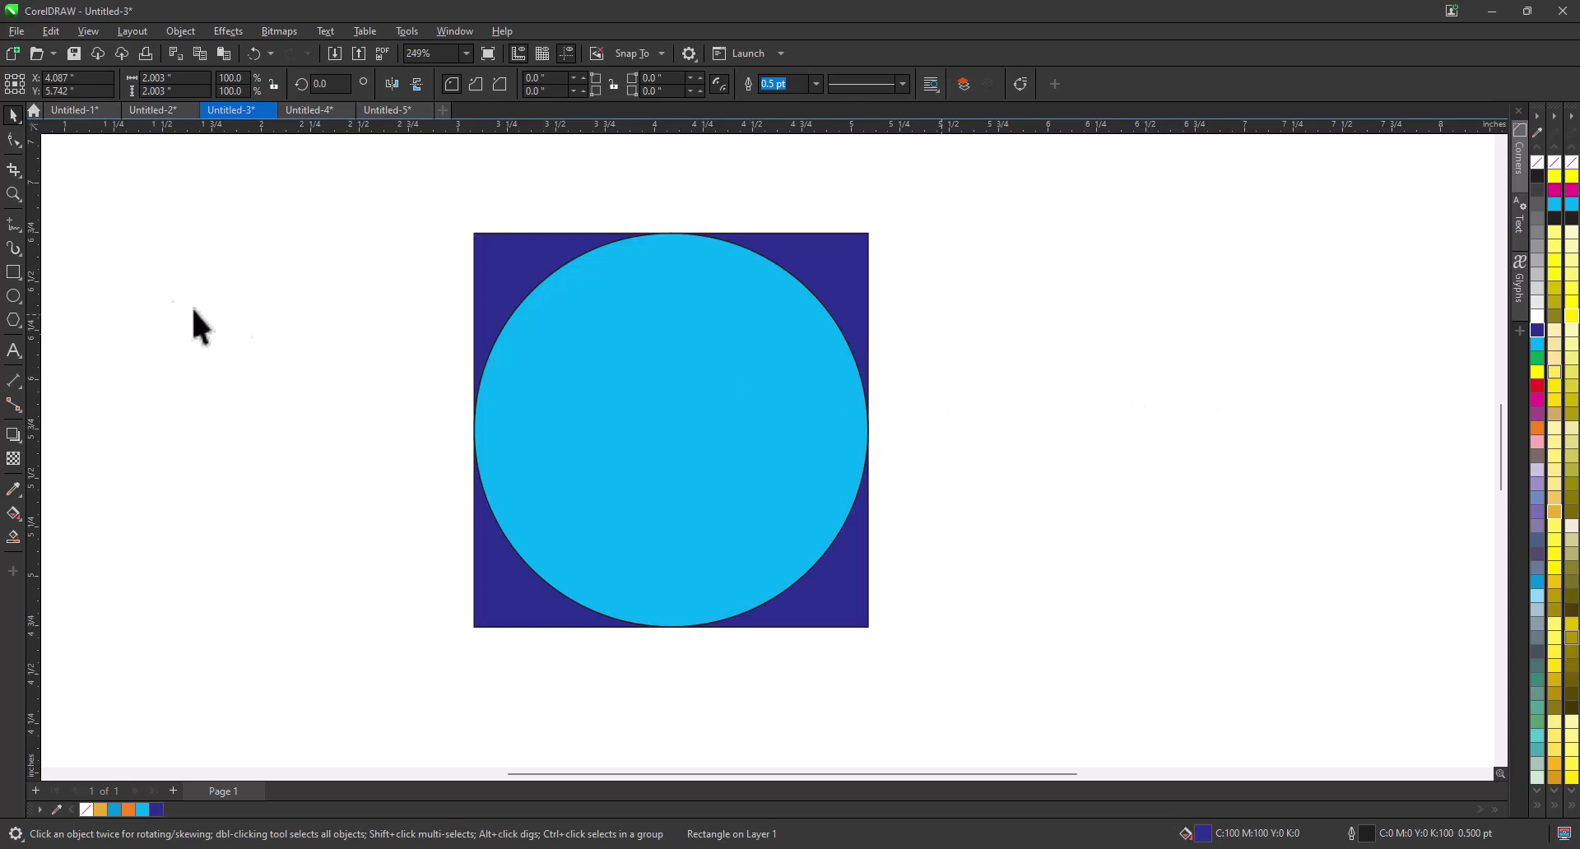
Step: Draw a five-pointed star about 4.5 by 4.3 inches outside the page's left edge and fill it with red
click(14, 195)
key(shift+F4)
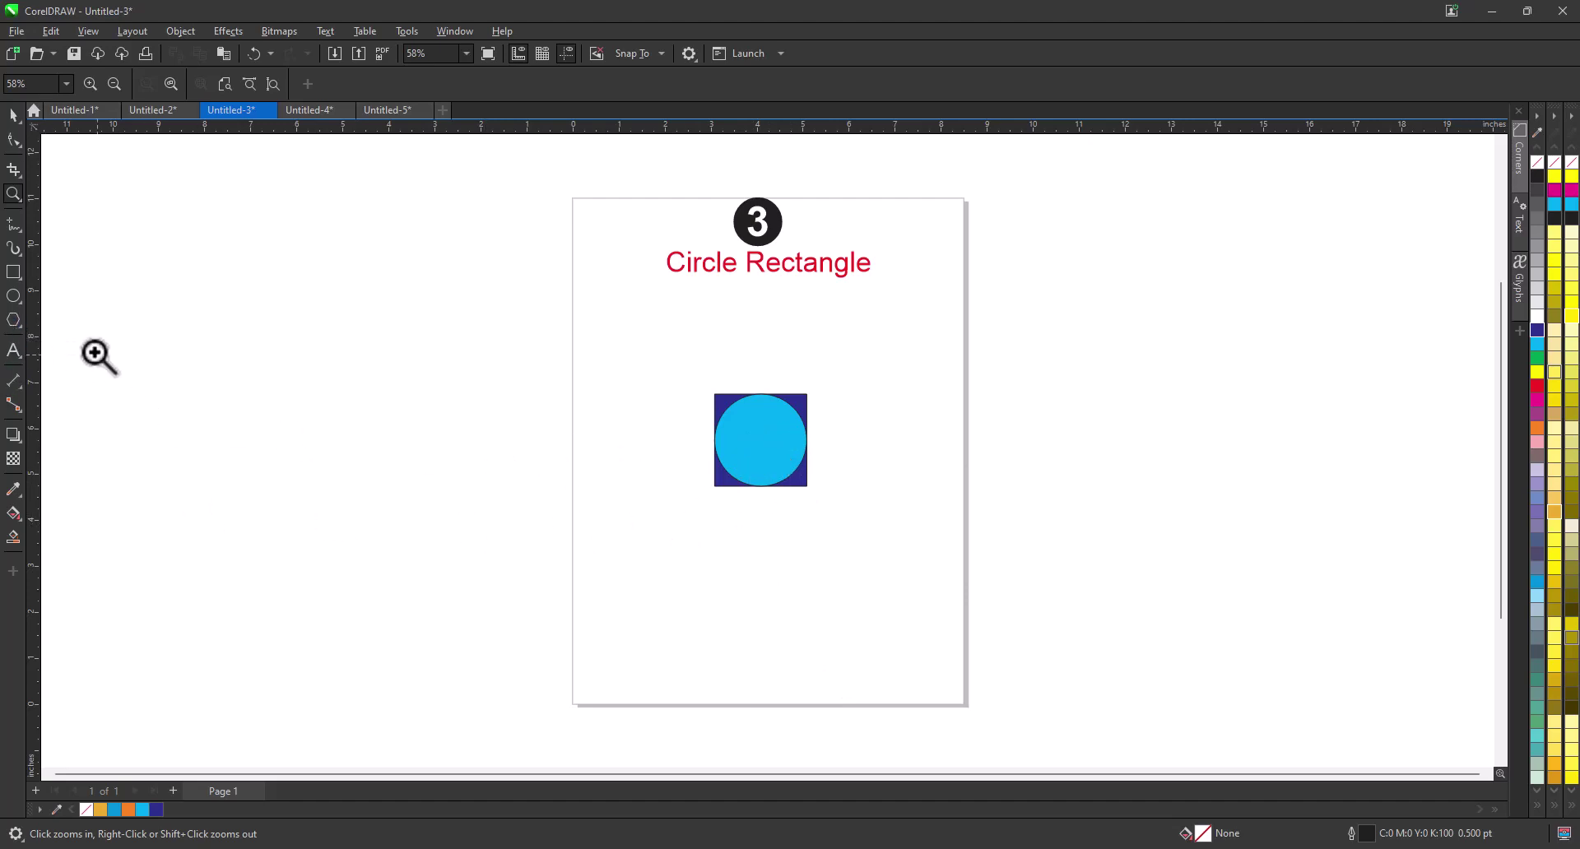
click(13, 321)
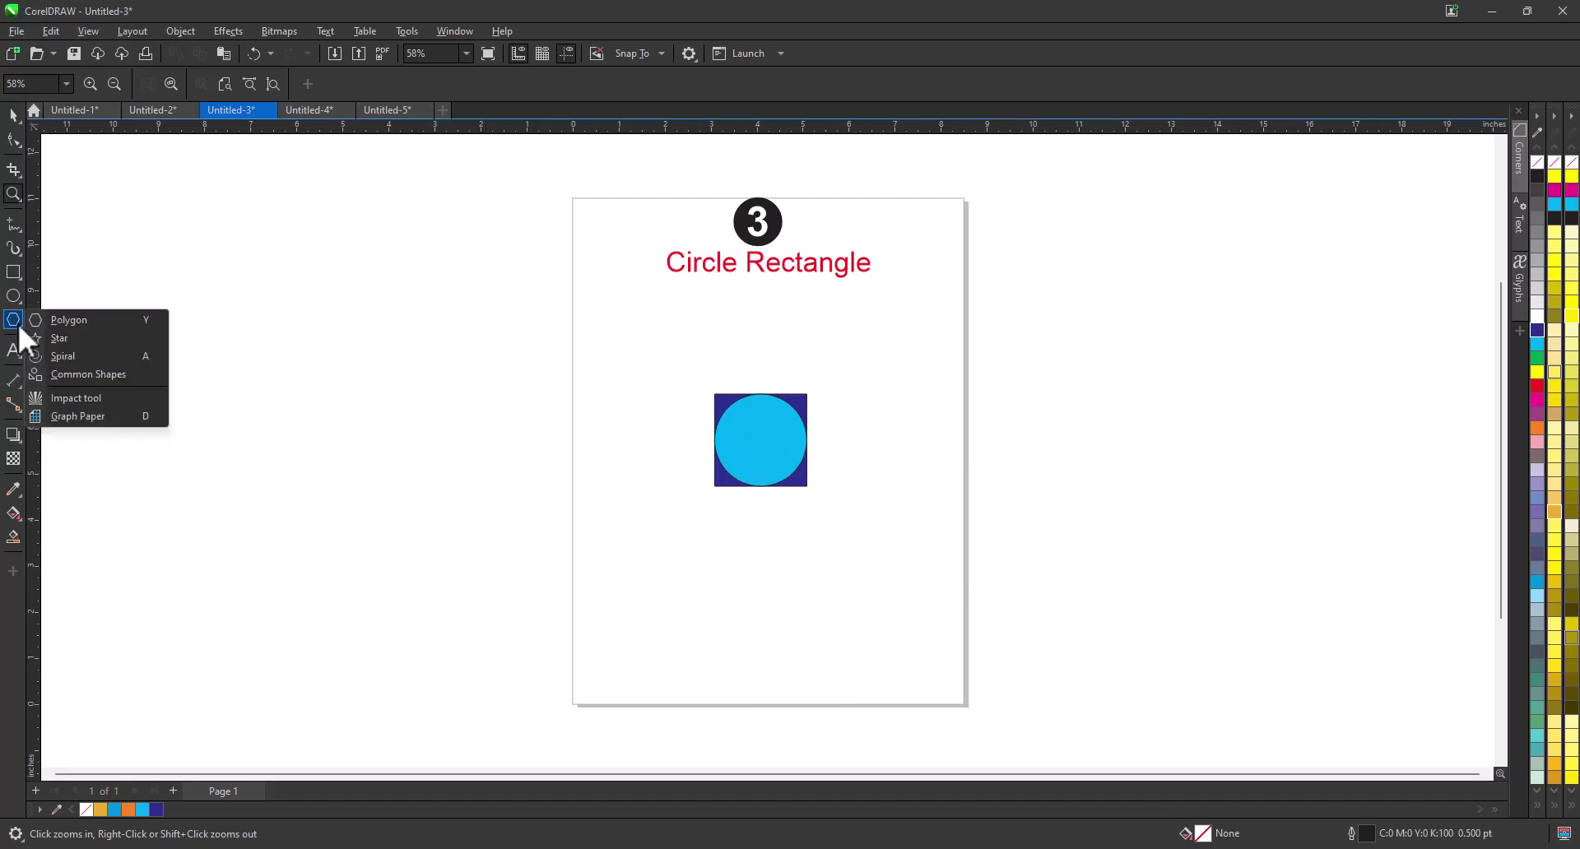
click(61, 338)
drag(233, 325, 535, 613)
click(14, 117)
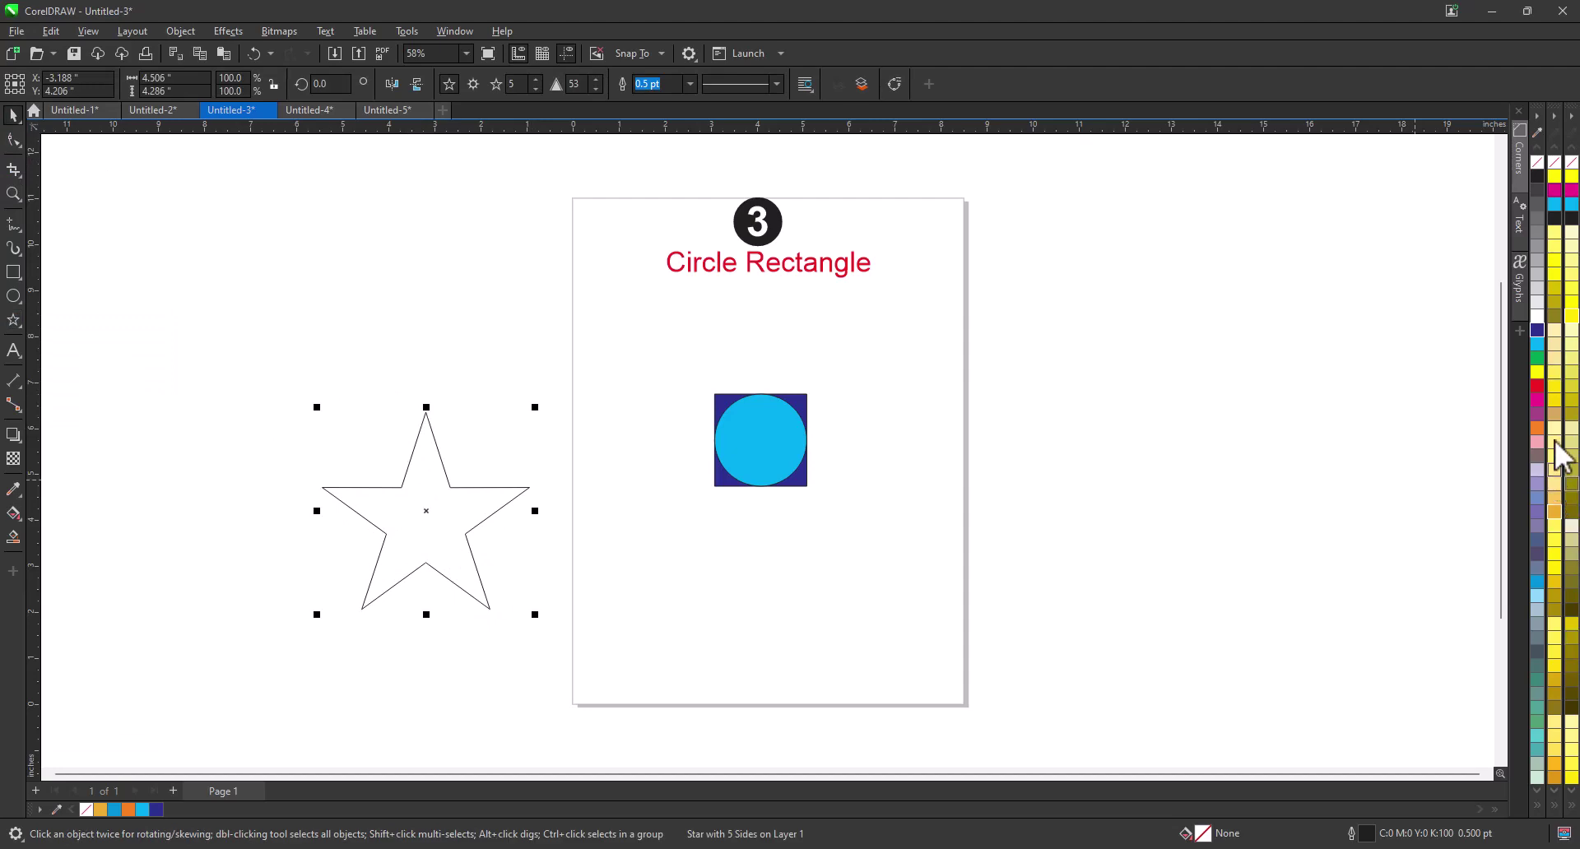
click(1537, 387)
Step: Move the cyan circle with its blue square off the page's right side and place the red star mid-page
click(758, 484)
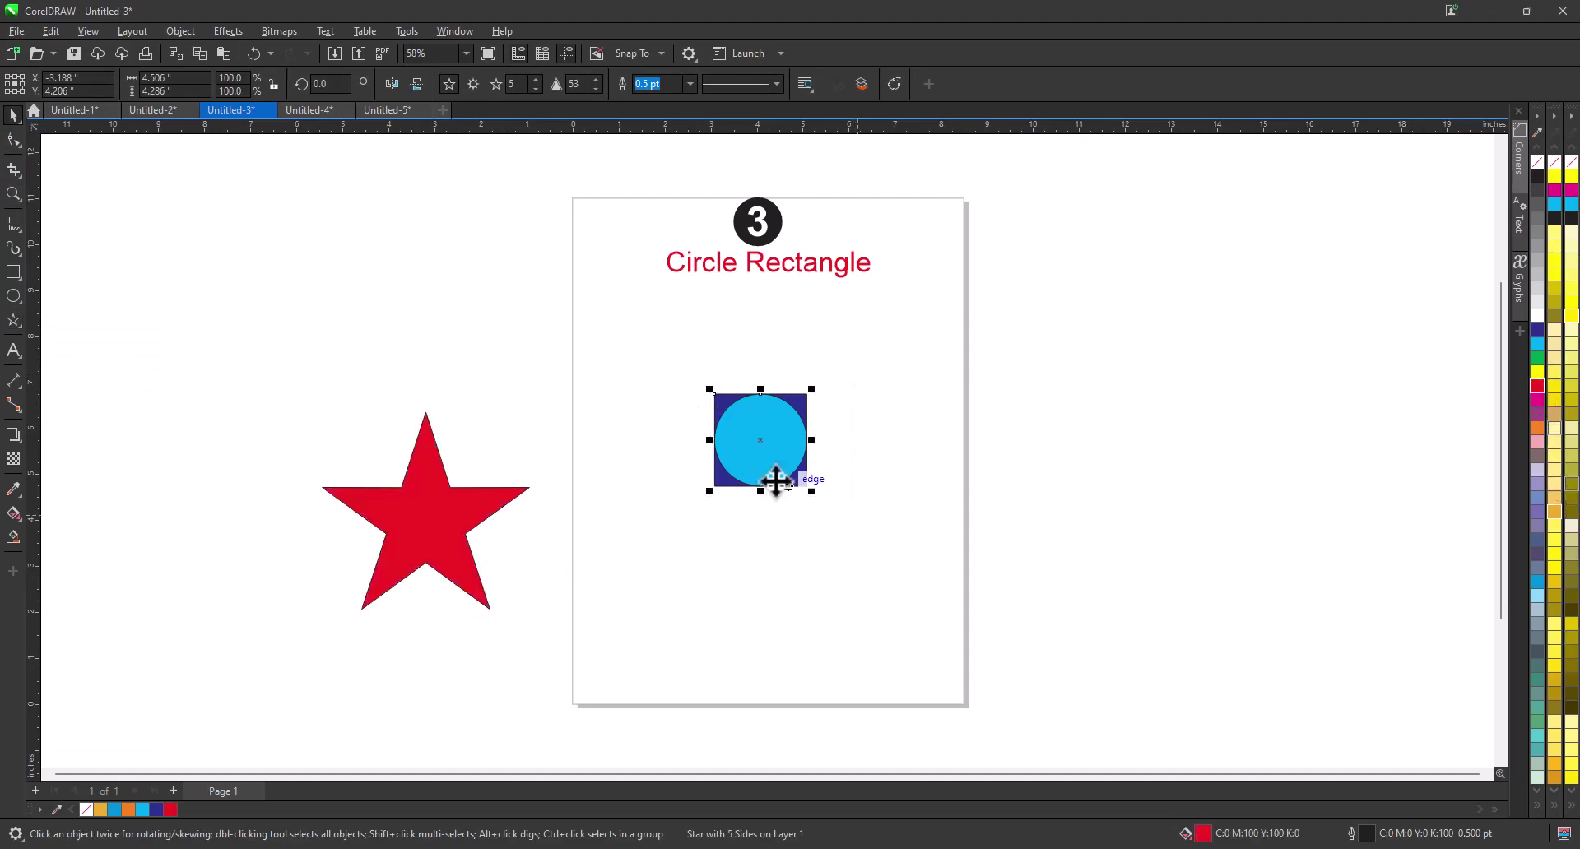
drag(758, 483, 1103, 468)
drag(399, 547, 724, 488)
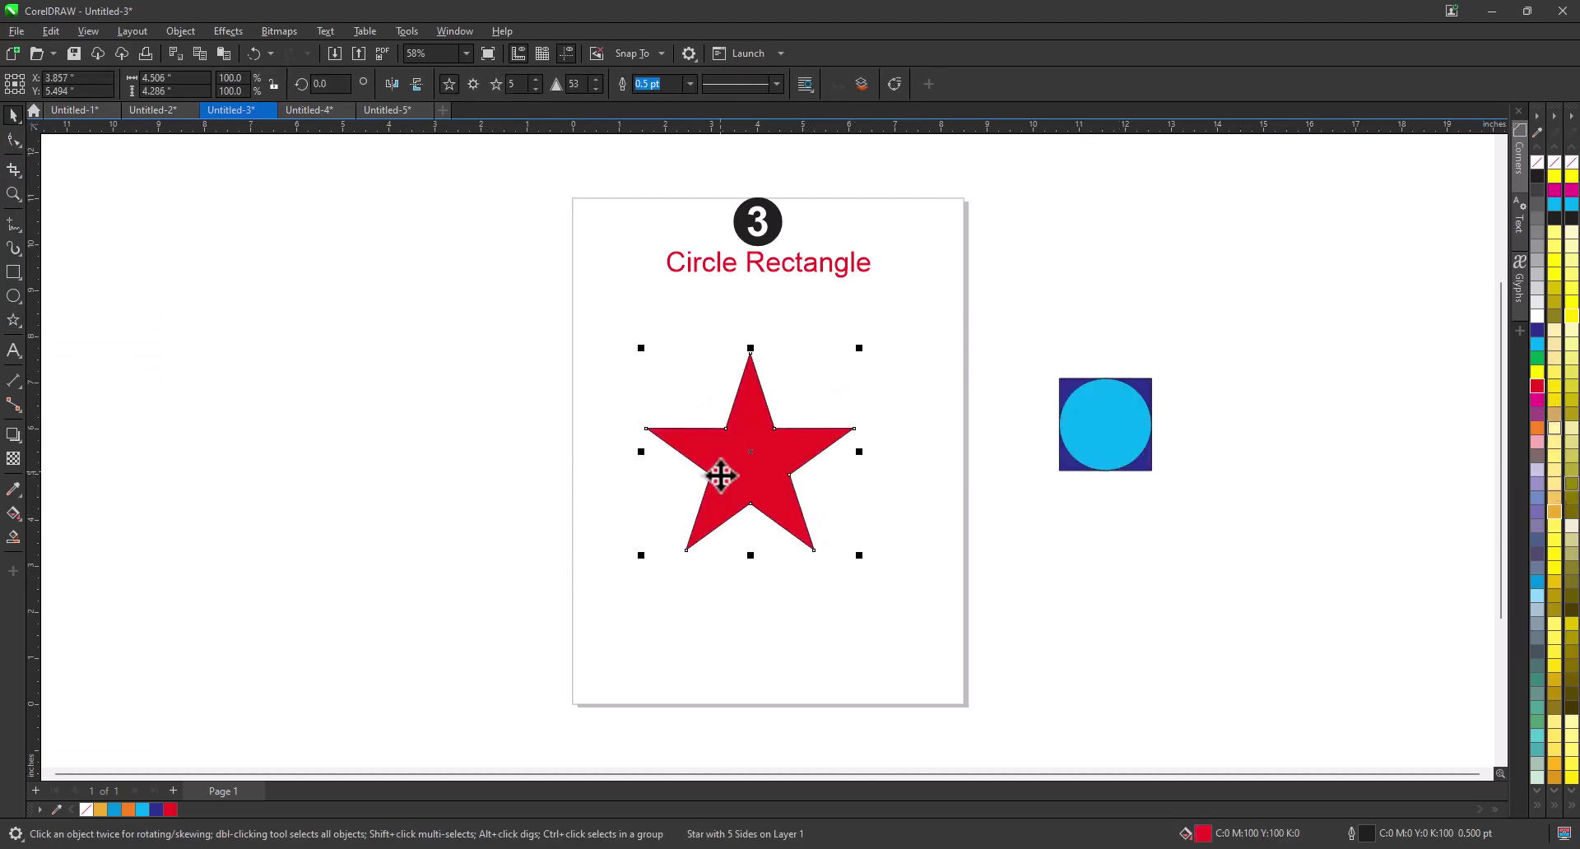
Step: Create a rectangle exactly enclosing the red star, fill it with PANTONE 7405 CP and send it behind the star
key(space)
click(750, 465)
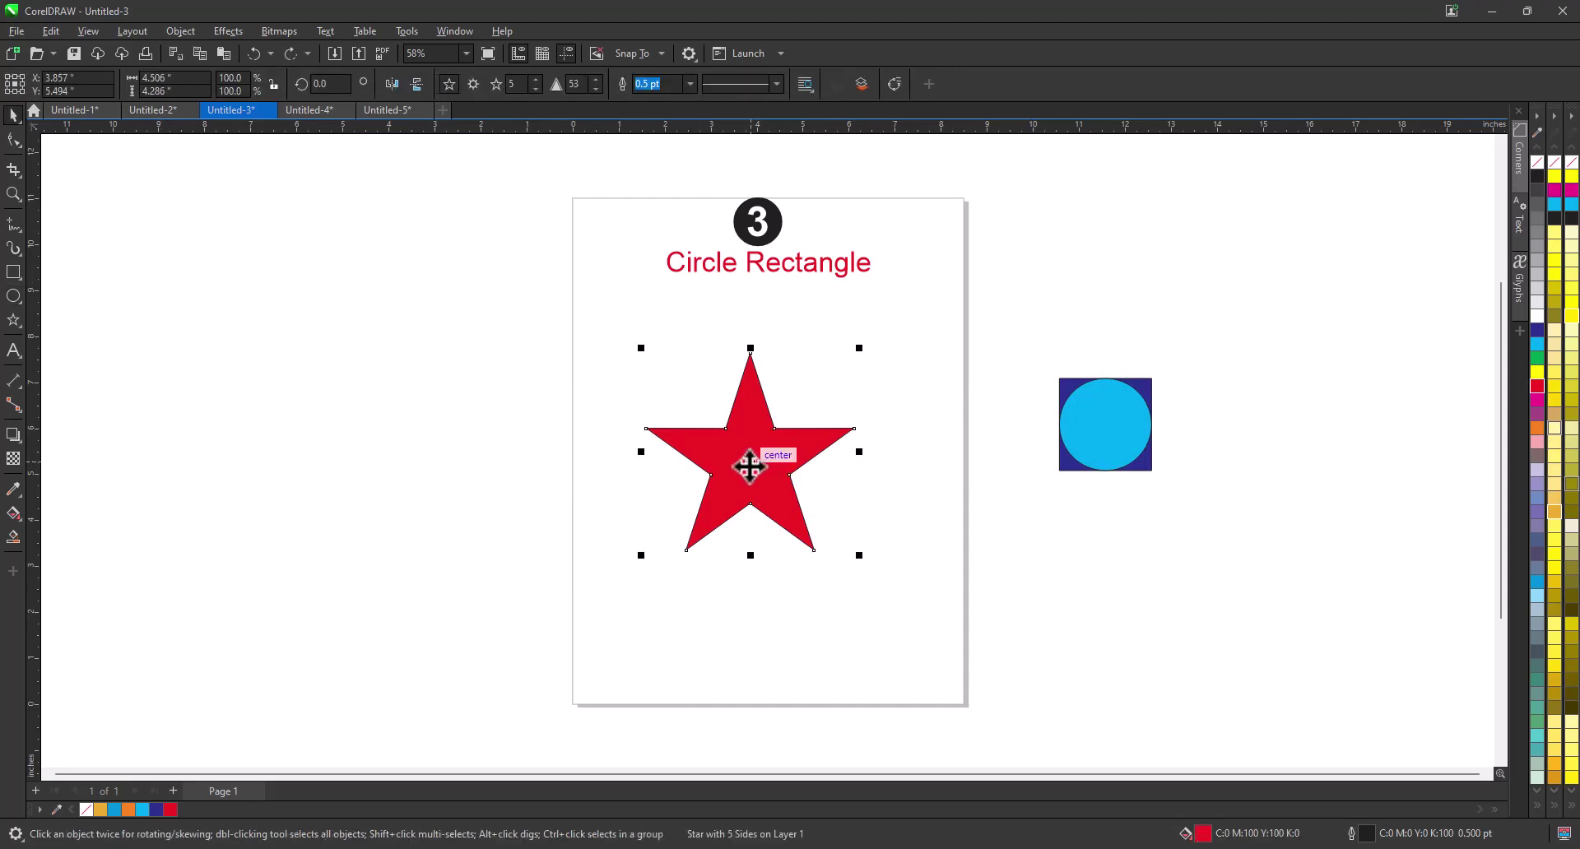
double_click(13, 272)
click(13, 115)
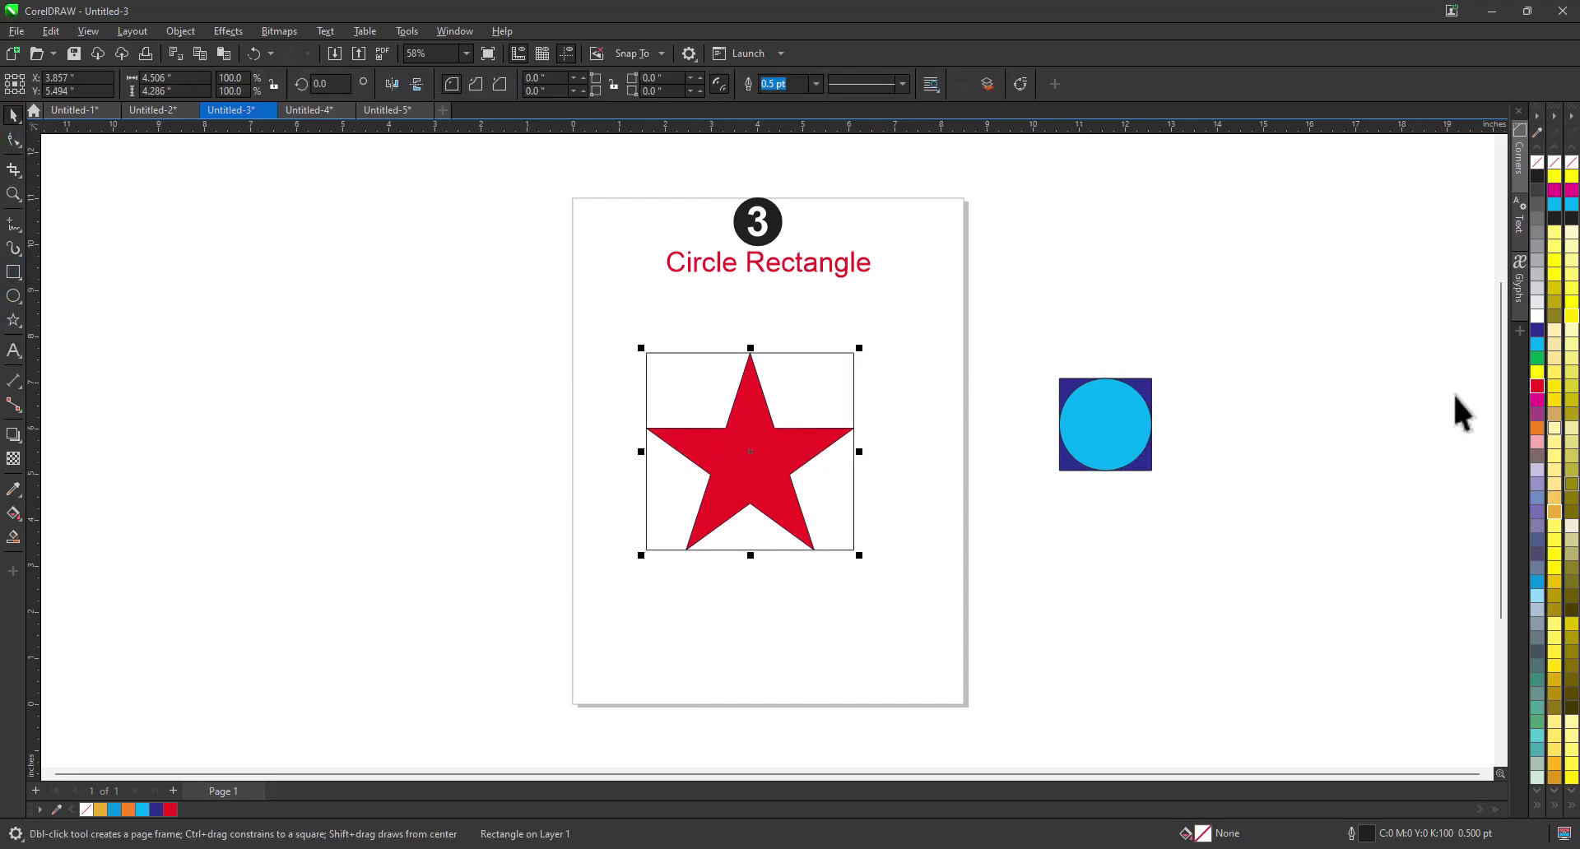
click(1555, 387)
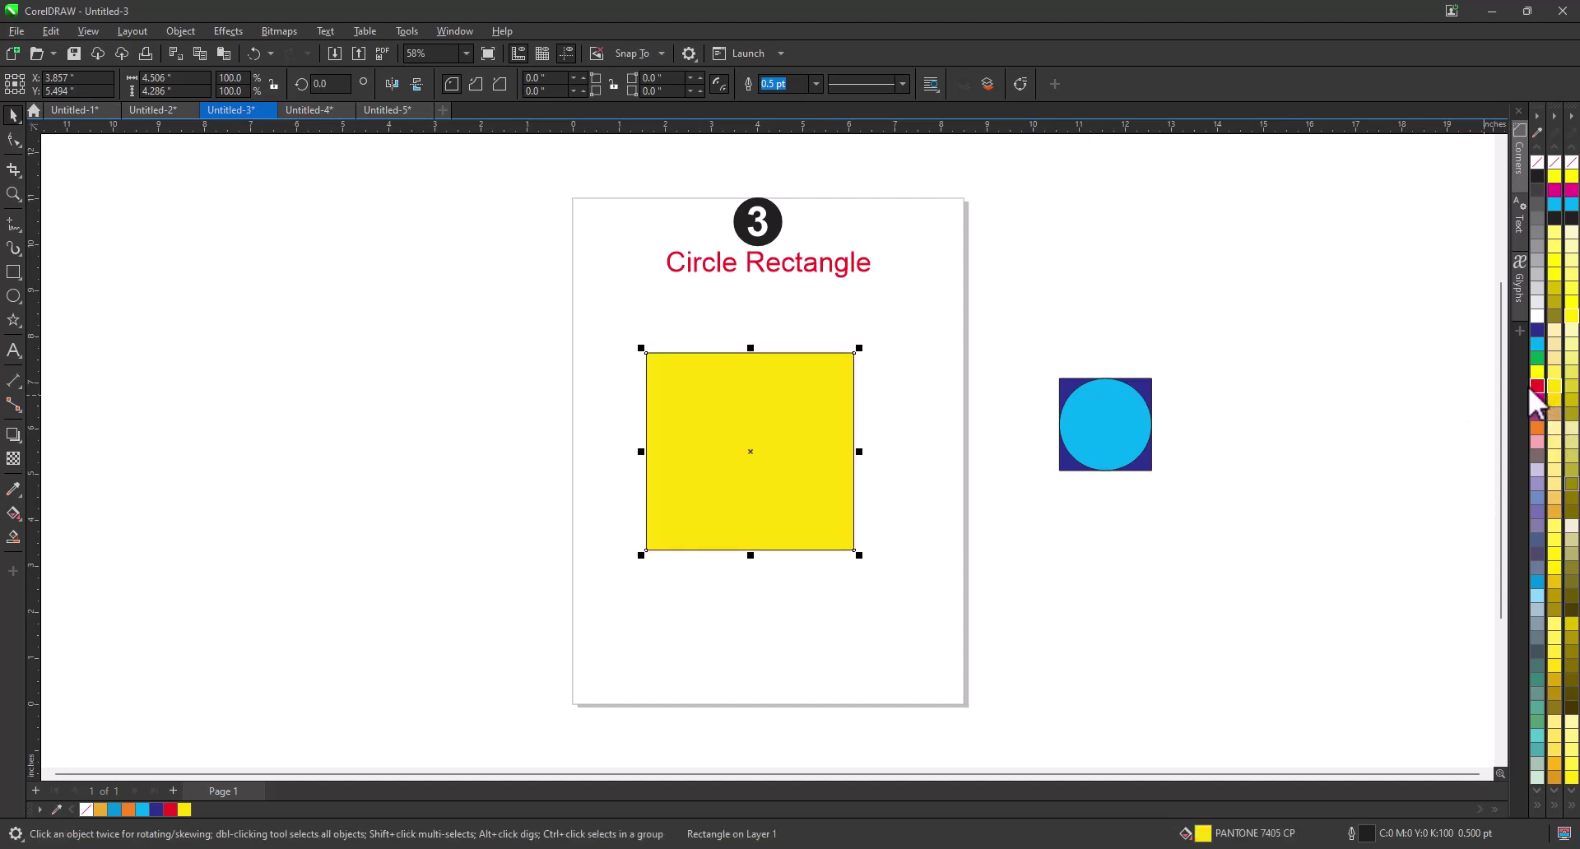
key(shift+Page_Down)
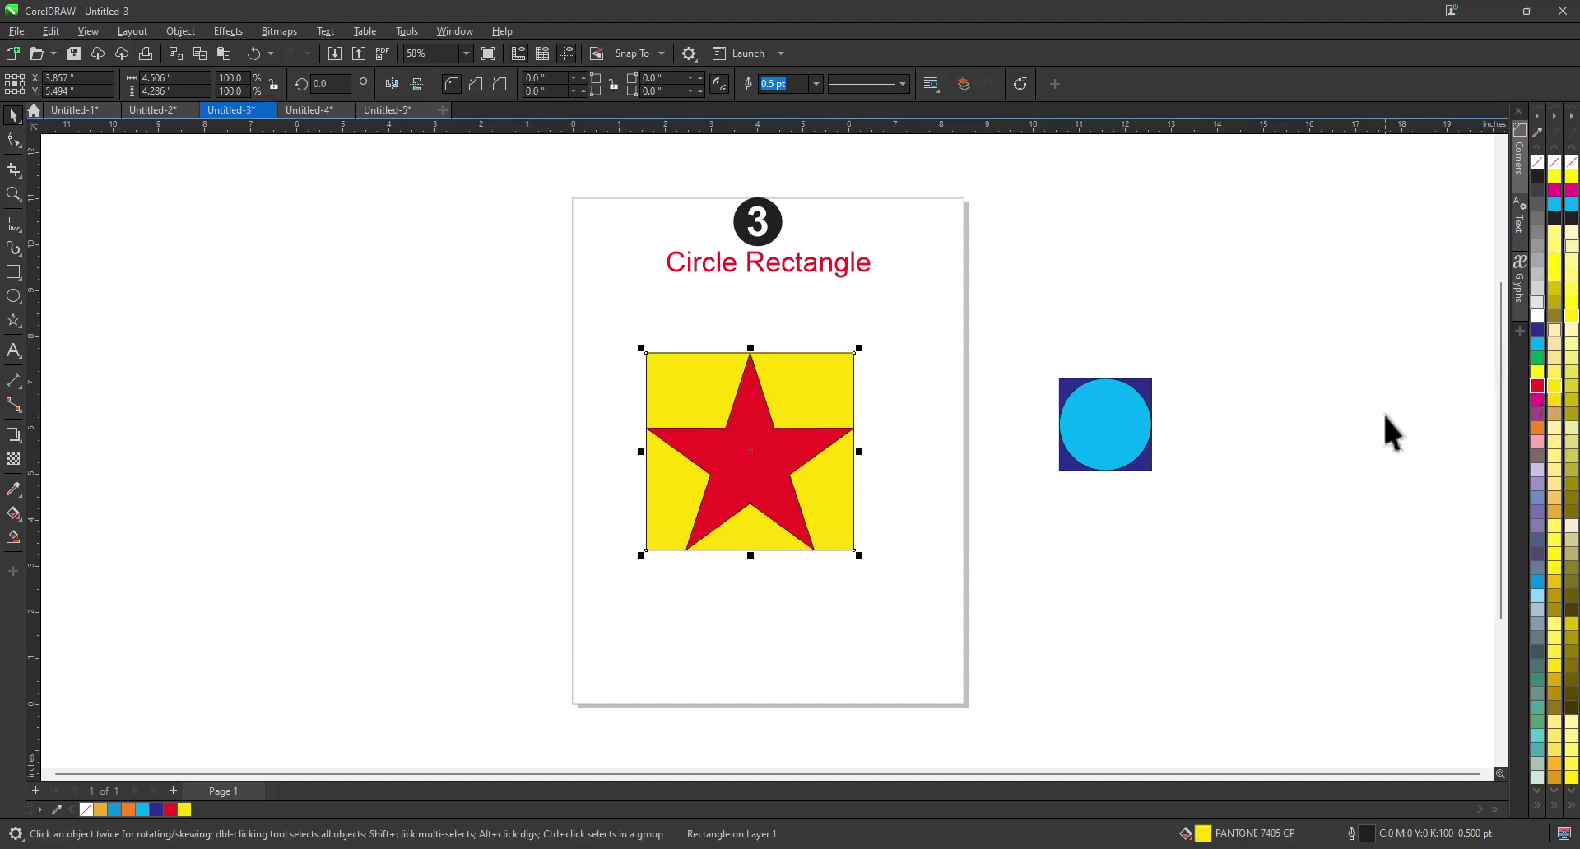
Step: Switch to the Untitled-4 document for the "Color Light and Dark" tip
click(328, 113)
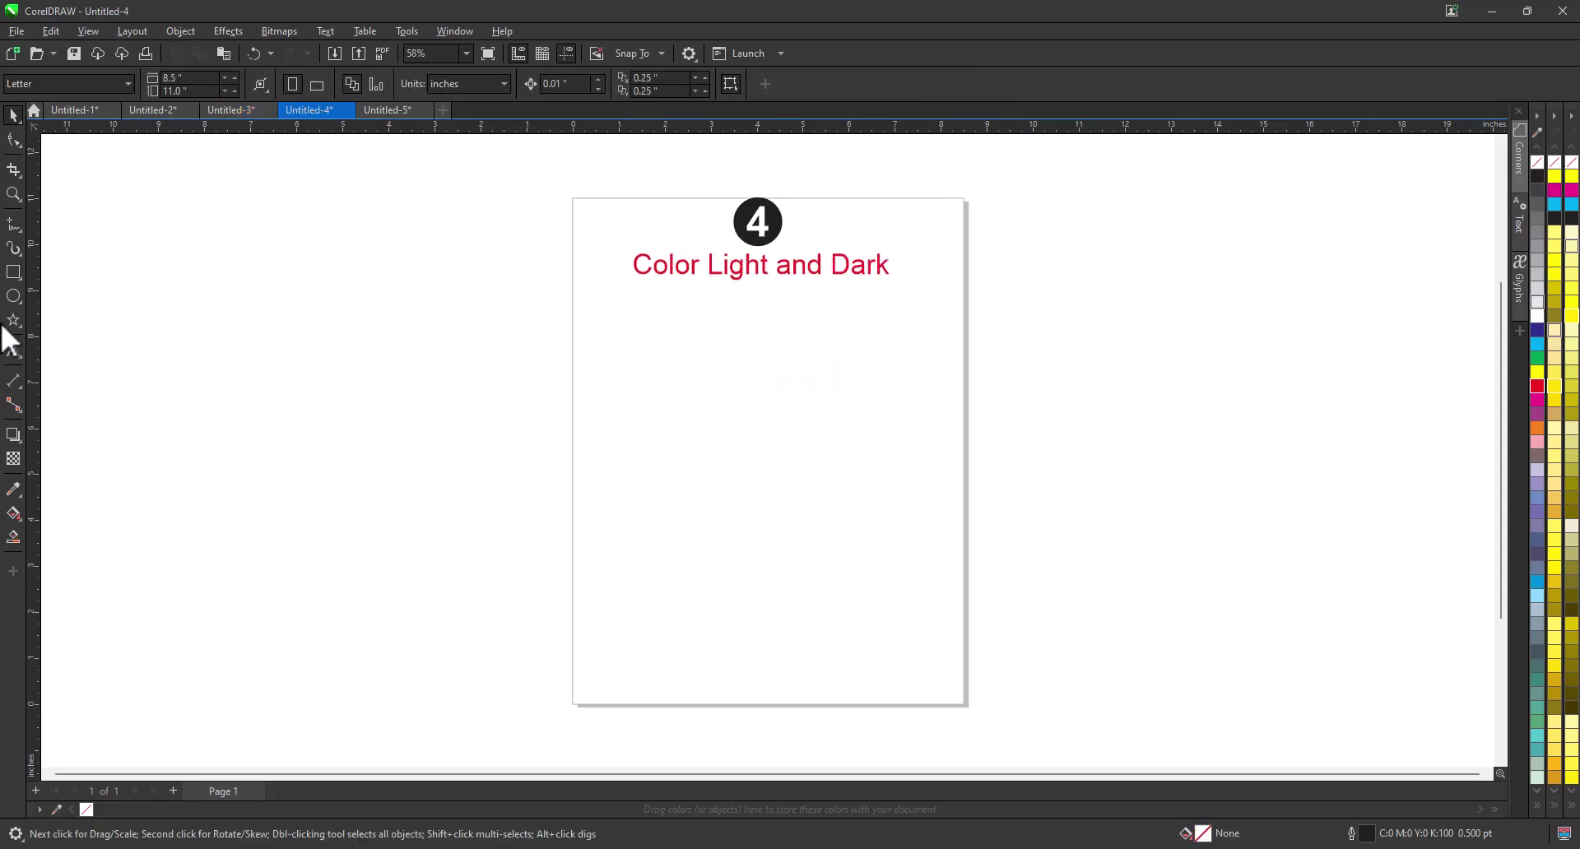
Step: Draw a circle about 2.32 inches in diameter below the title and fill it with red
click(14, 297)
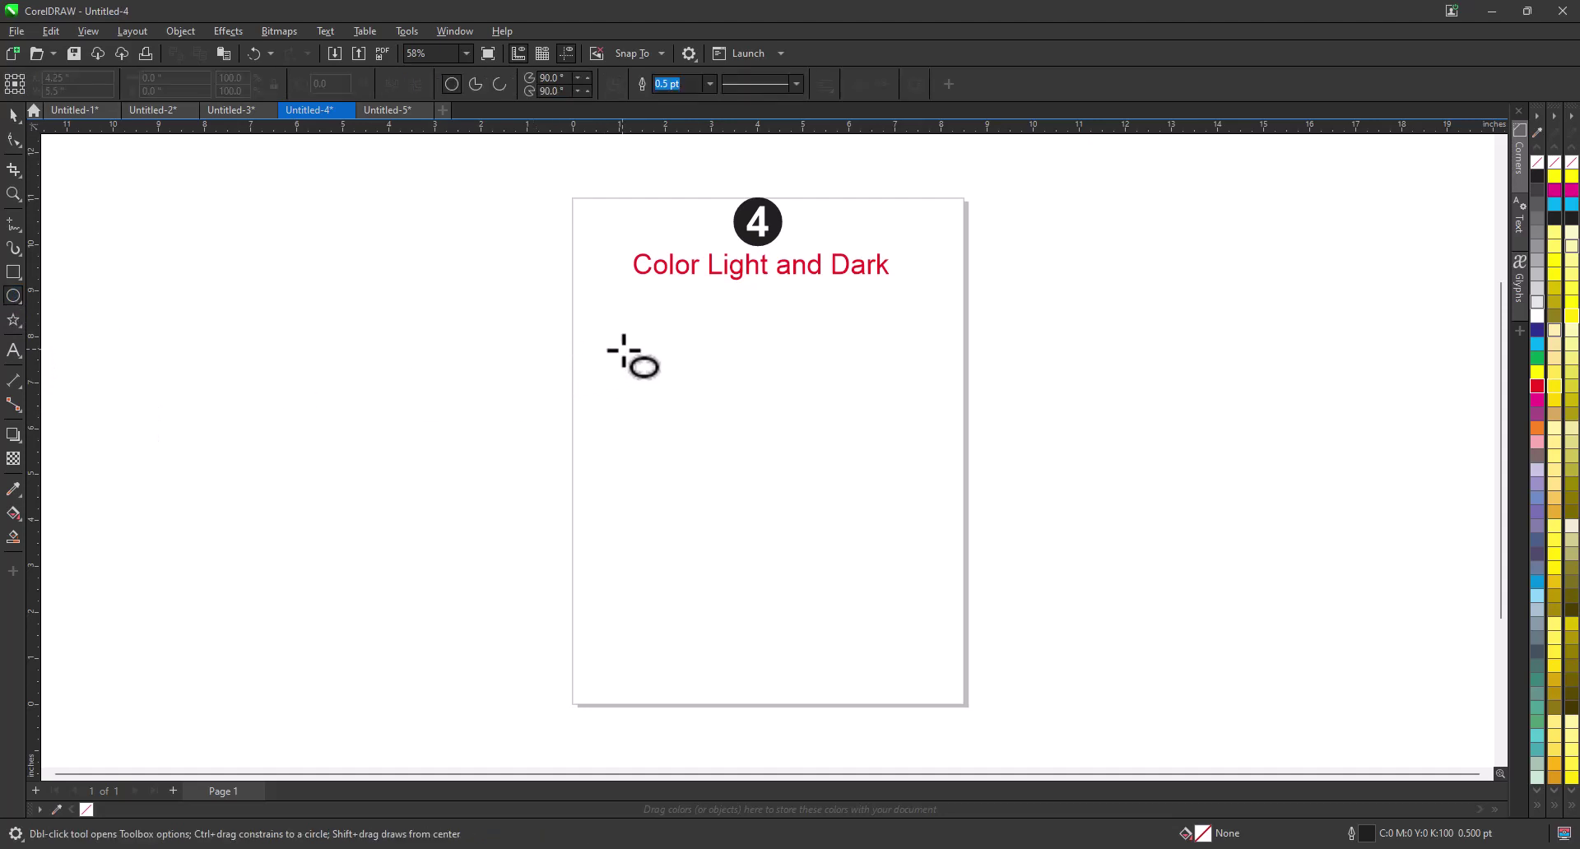
drag(623, 350, 730, 456)
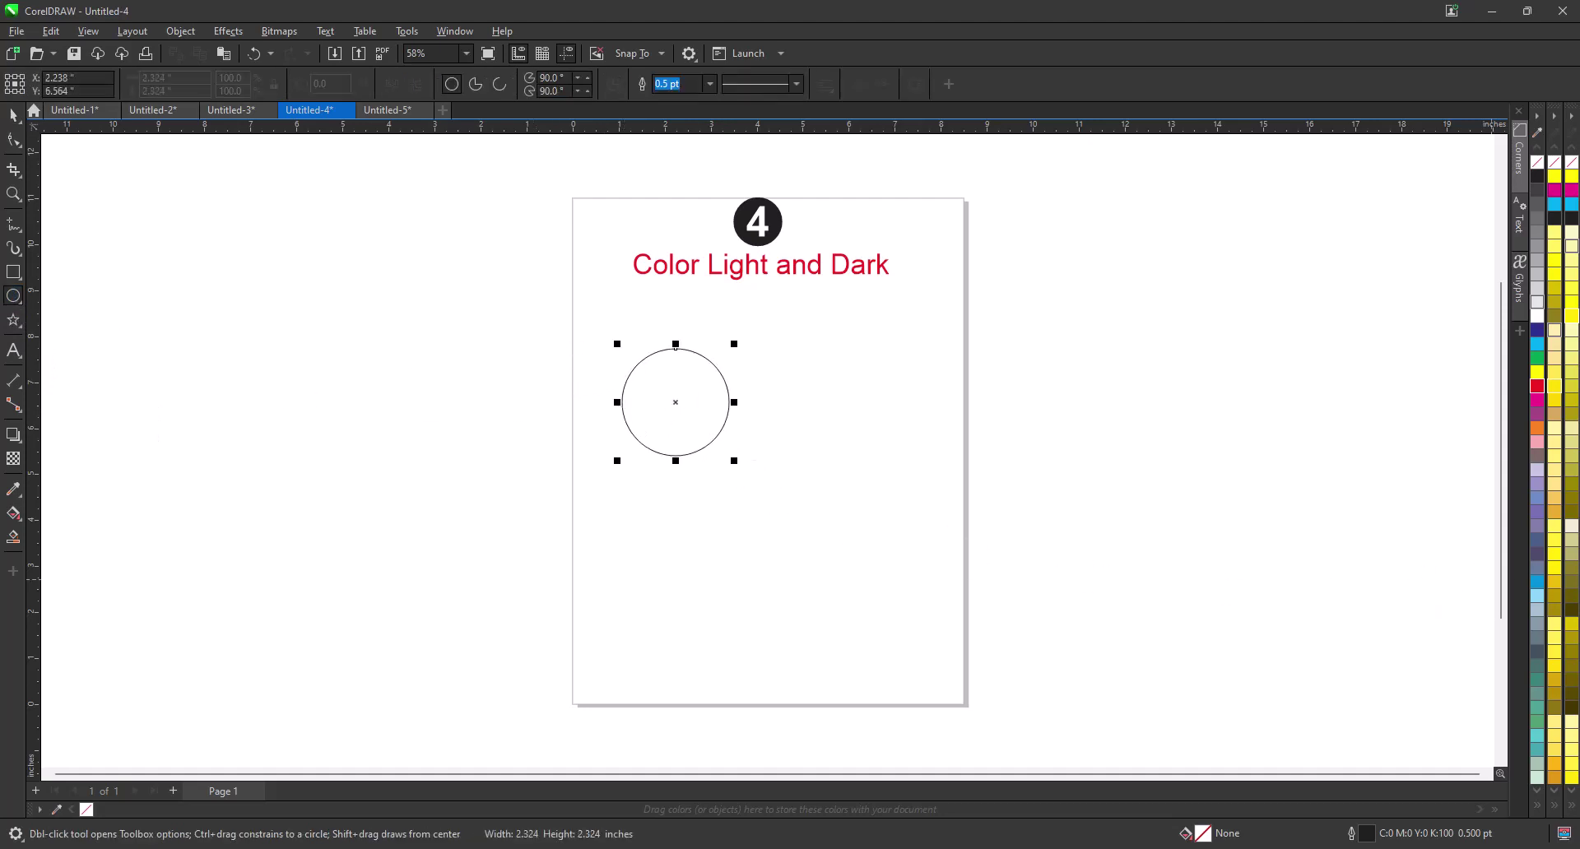
click(1537, 386)
click(14, 194)
drag(593, 327, 835, 482)
key(space)
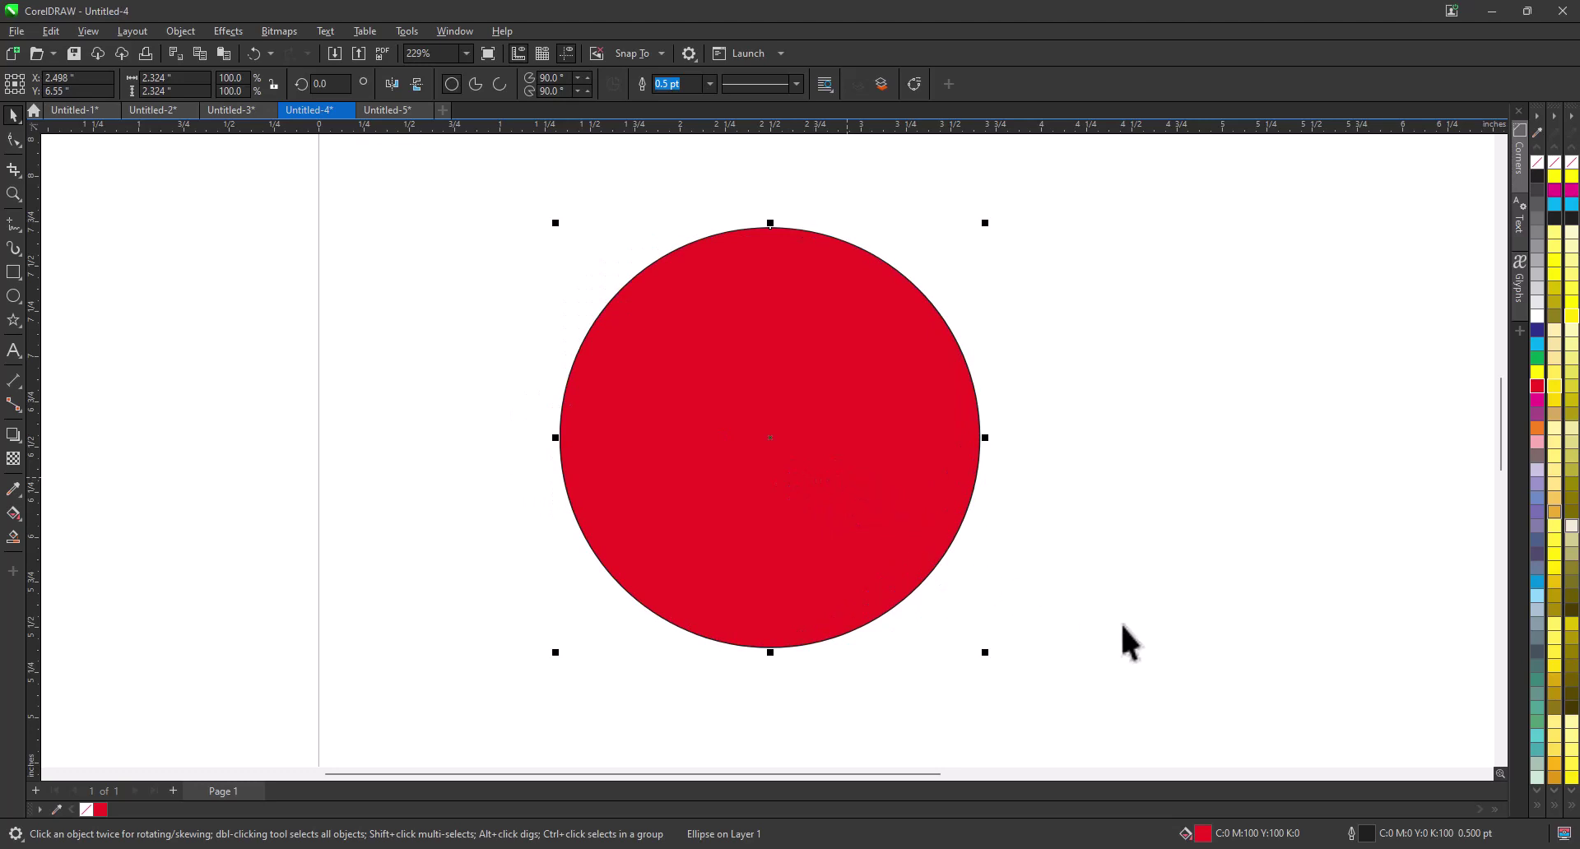
Step: Try a darker red (C20 M100 Y100 K18) and a light pink from red's neighbouring shades on the circle, undoing each
click(1538, 388)
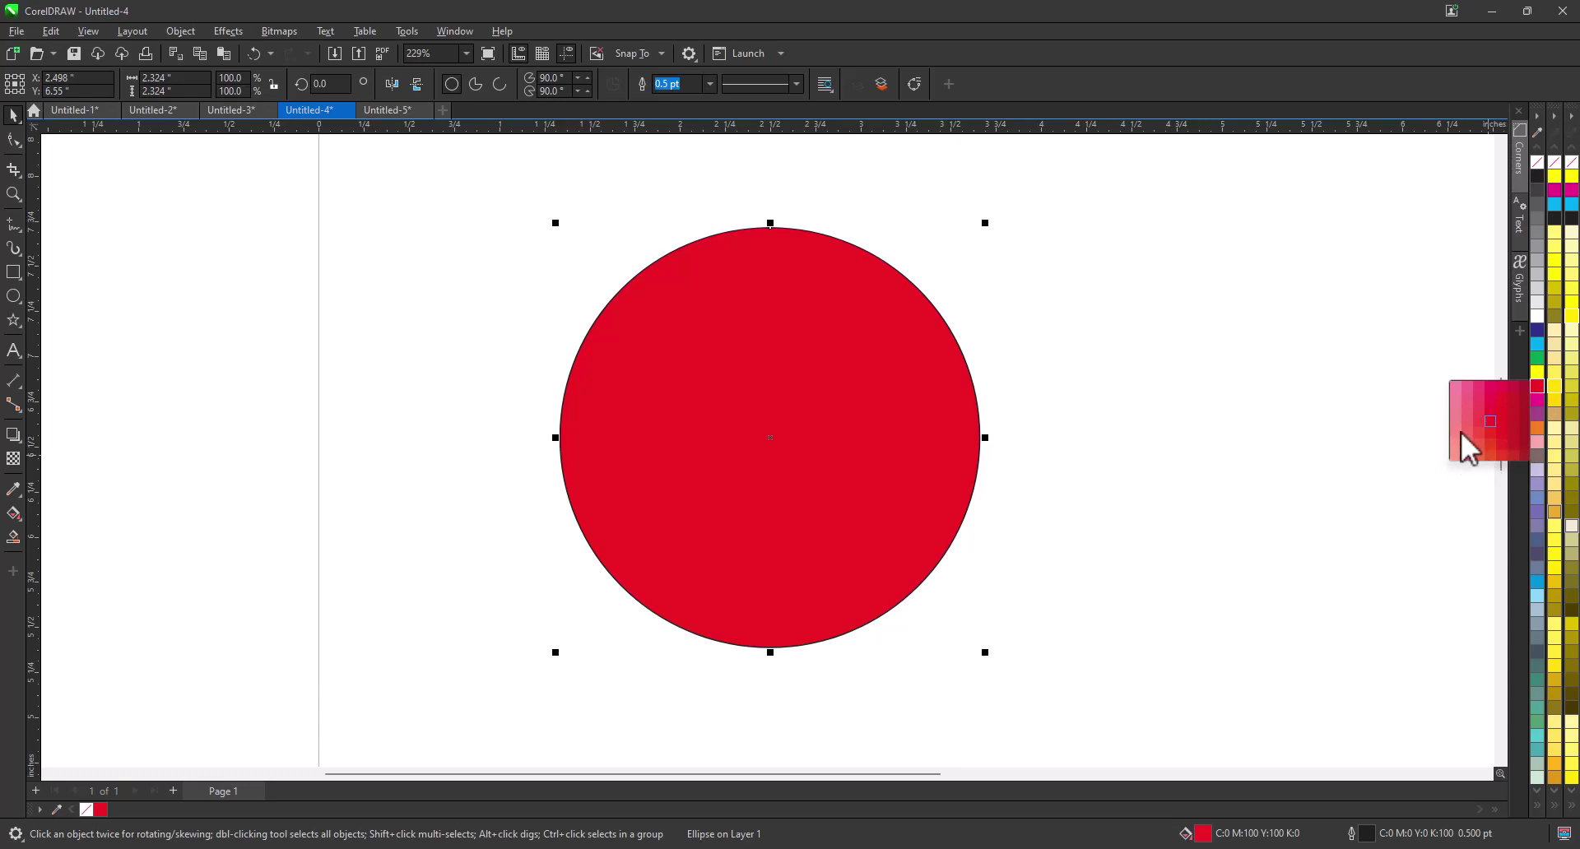
click(1525, 418)
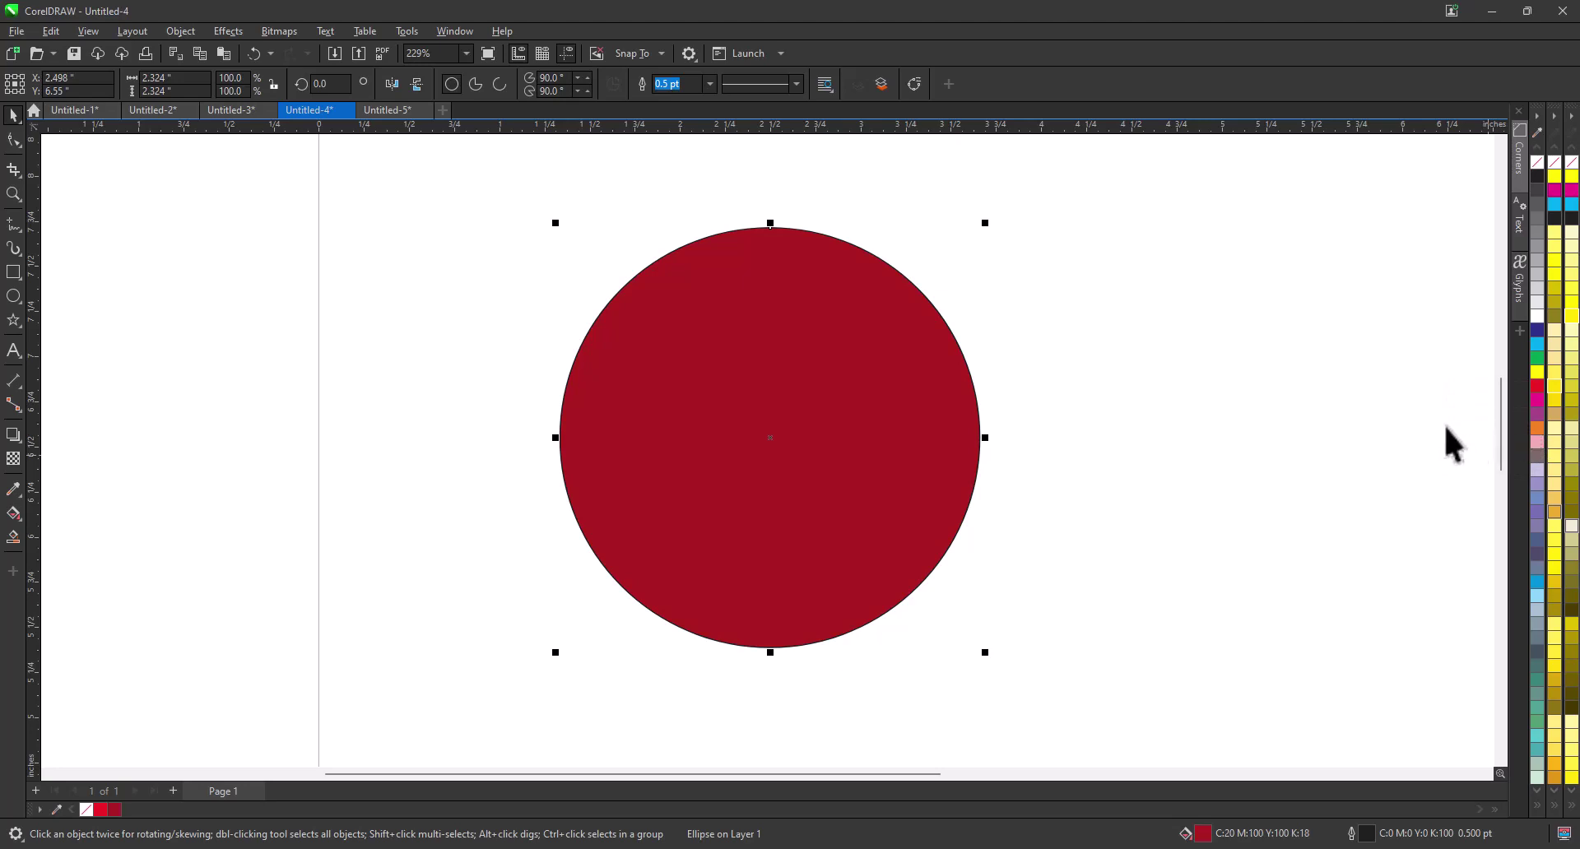
key(ctrl+z)
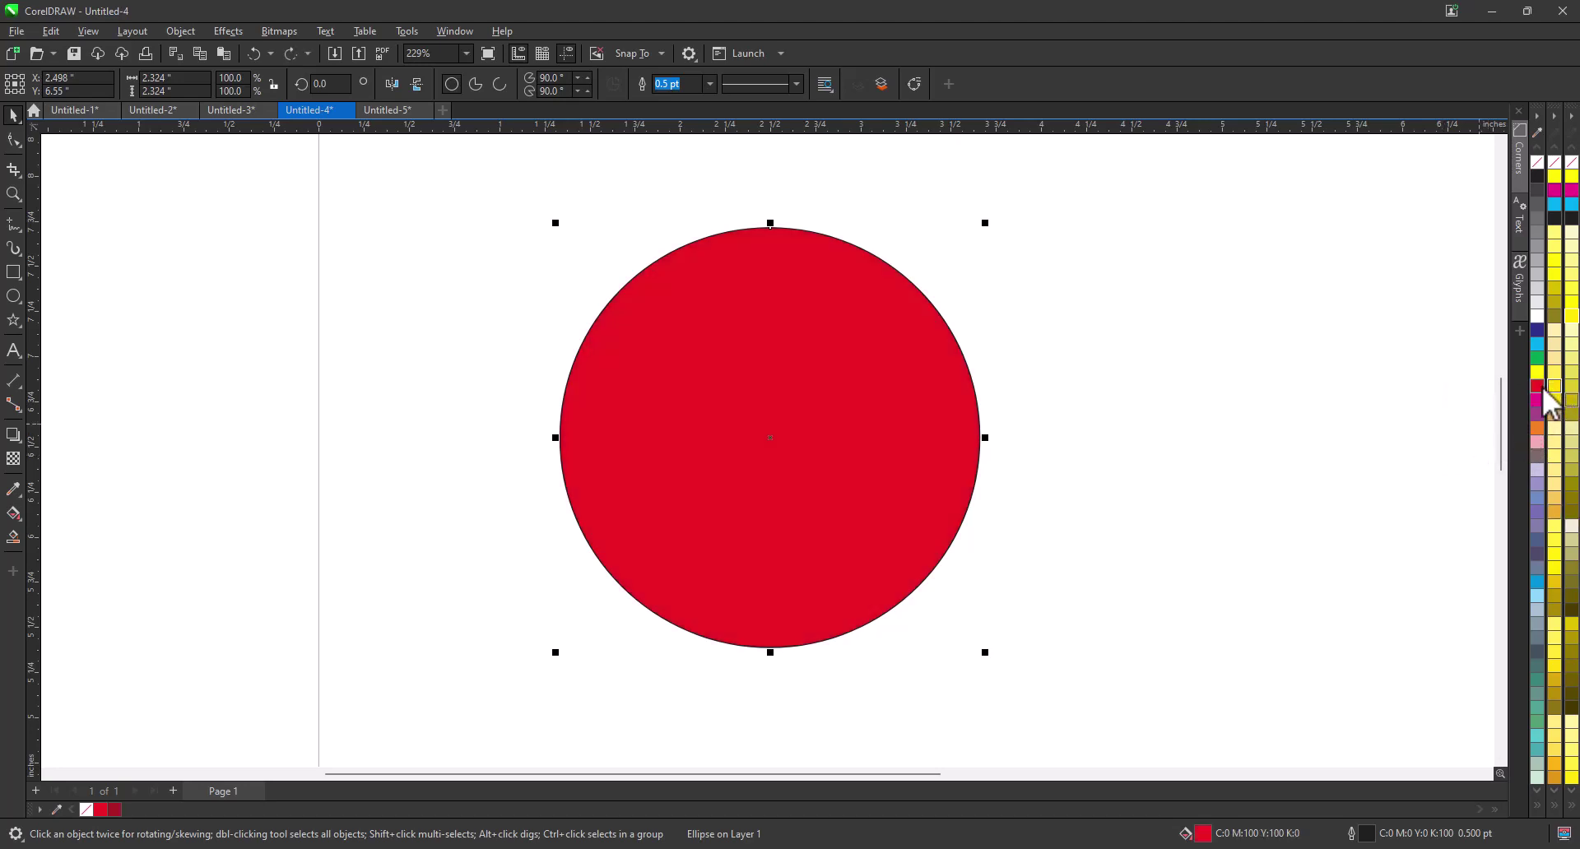
click(1539, 387)
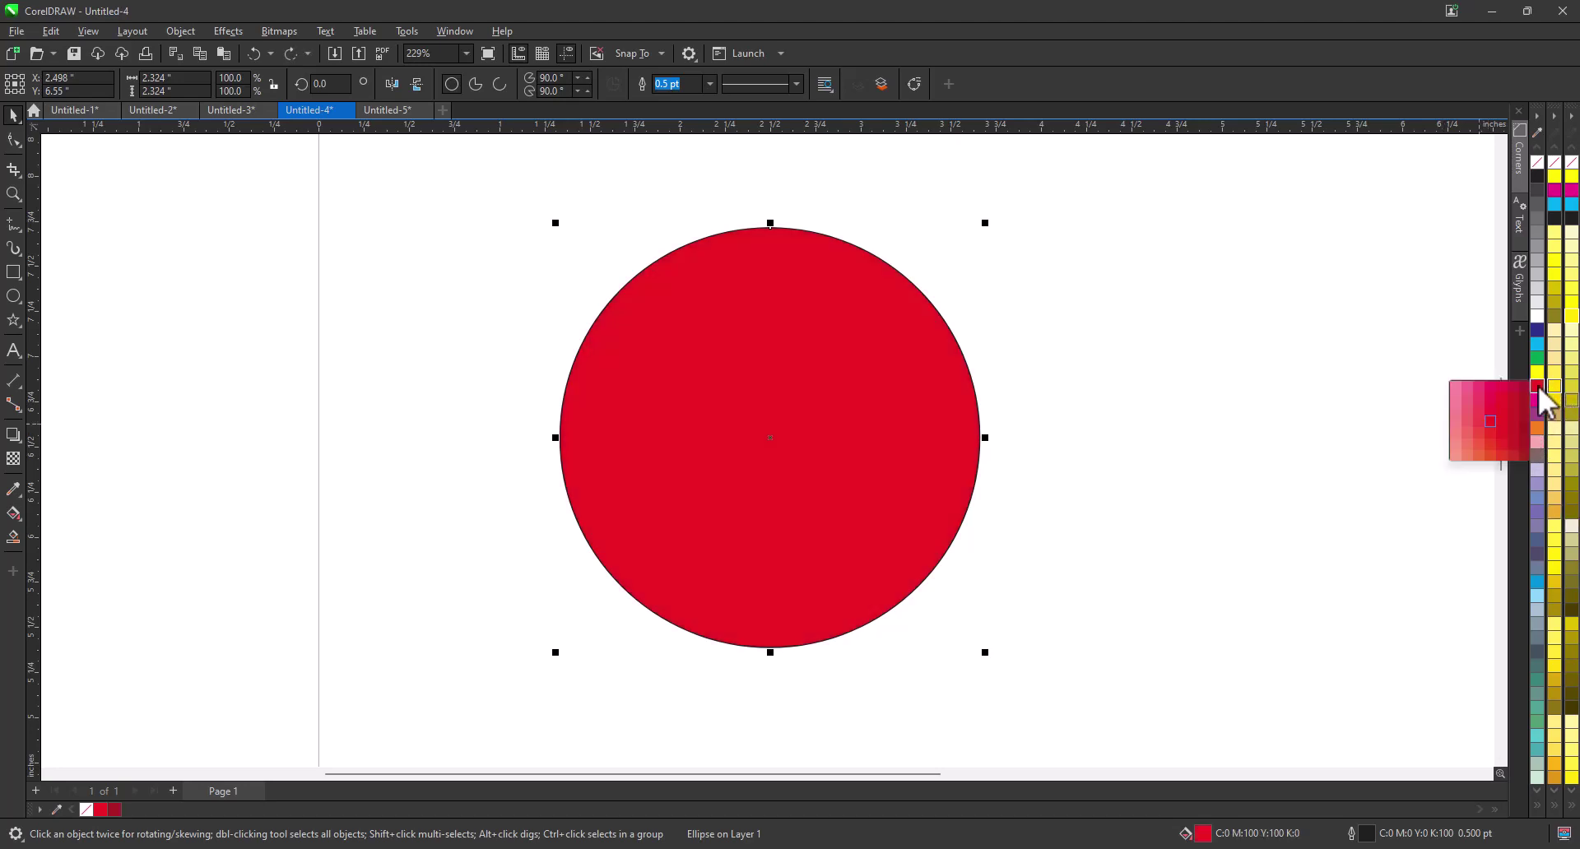
click(1458, 413)
key(ctrl+z)
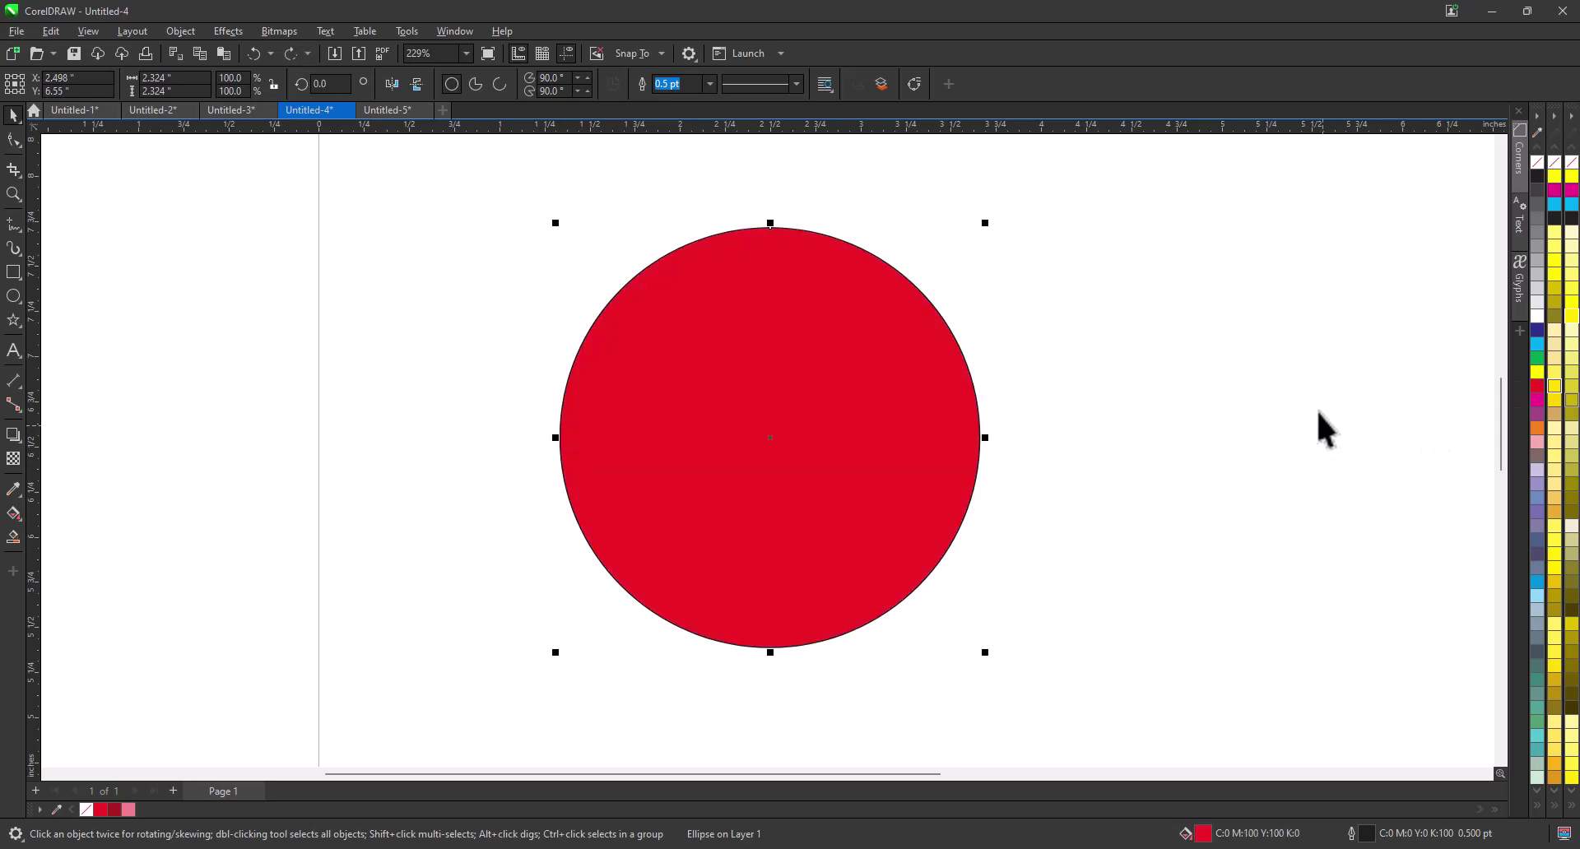
Step: Move the red circle slightly up and left, centring it at about X 2.35, Y 6.66 inches
drag(818, 487, 791, 467)
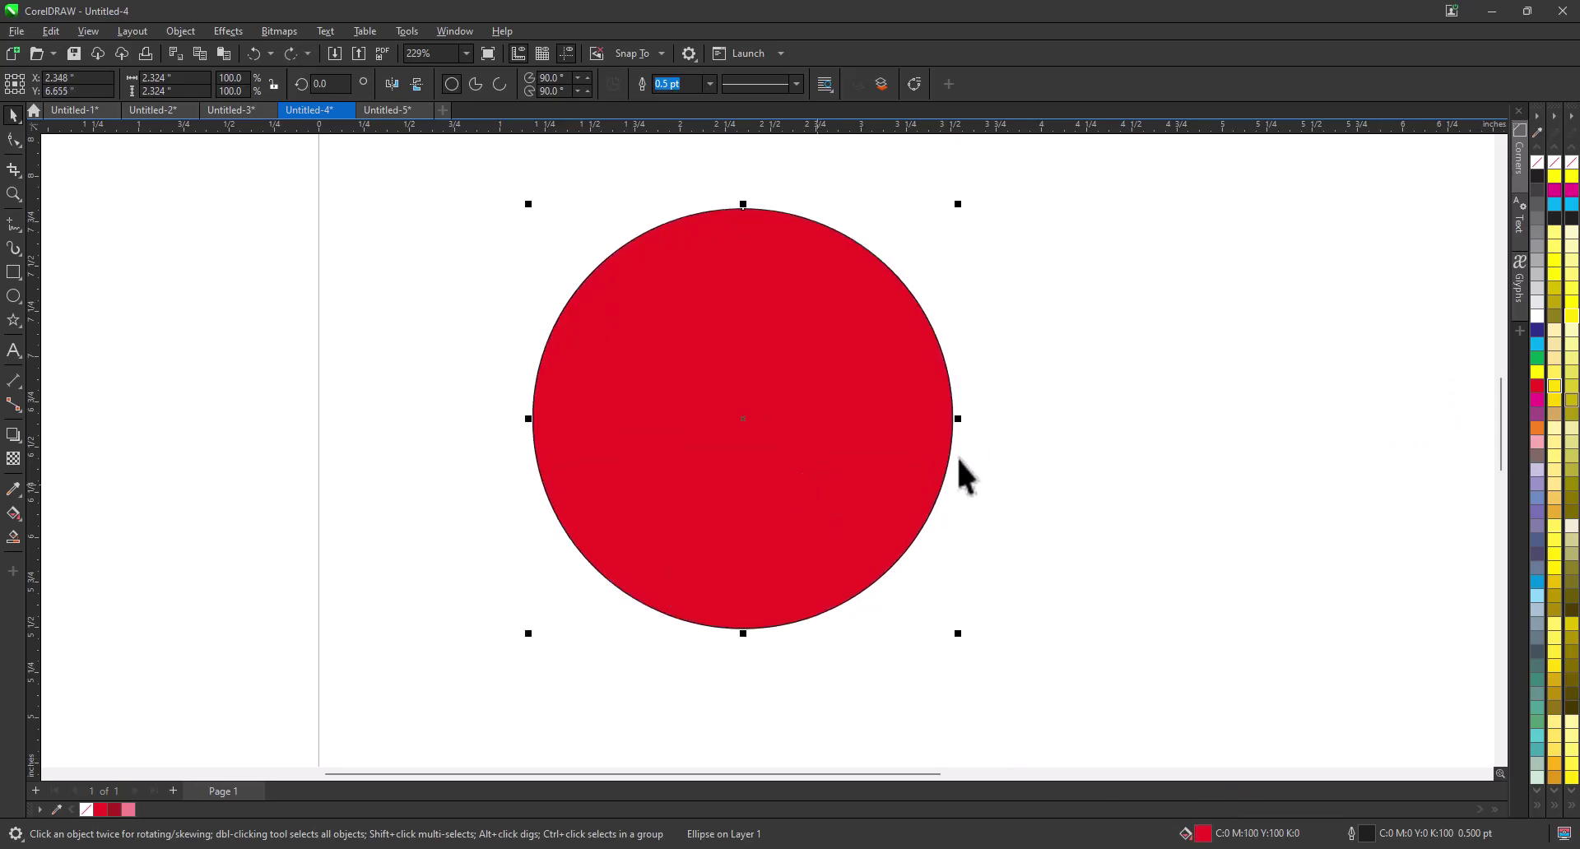
click(957, 456)
click(847, 457)
Step: Try a muted red, C26 M73 Y55 K7, in the colour viewer for the circle's uniform fill and cancel the edit
double_click(1202, 834)
drag(834, 194, 1233, 204)
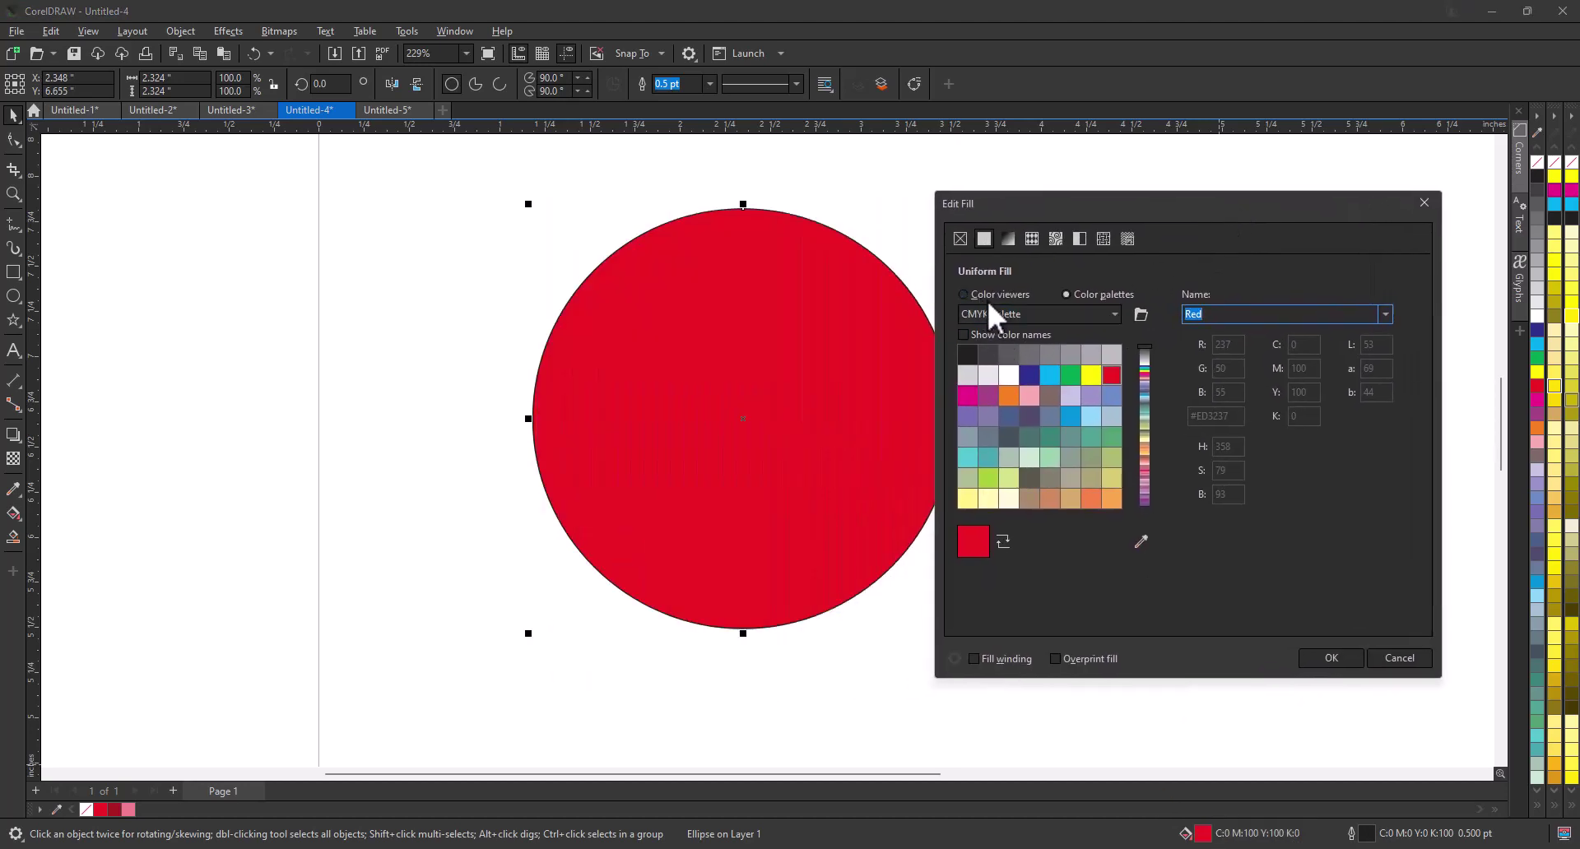
click(964, 295)
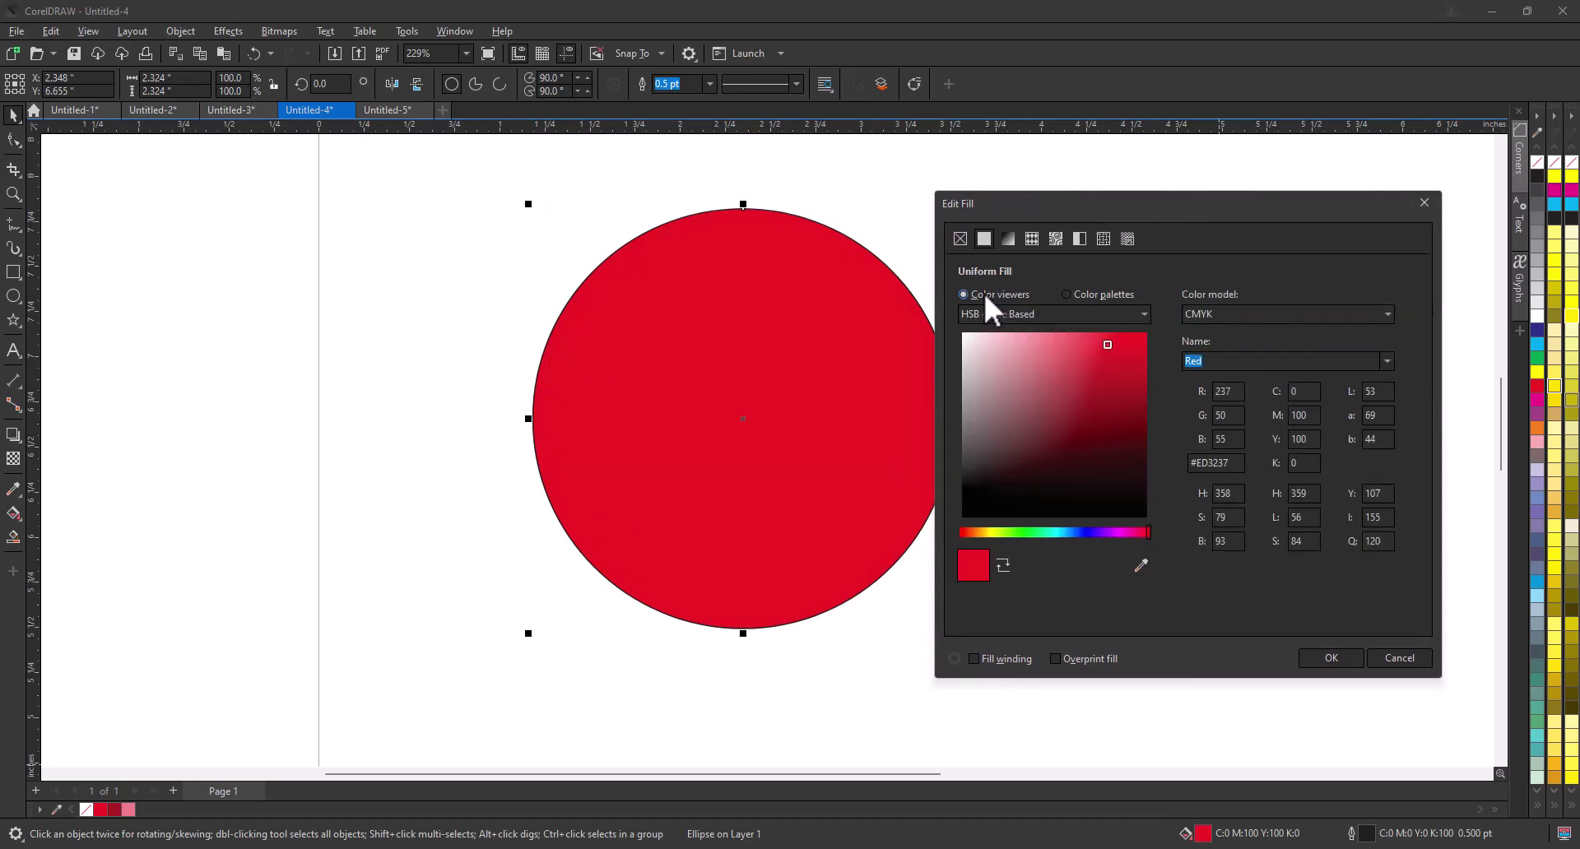
mouse_move(1108, 344)
mouse_down()
mouse_move(1021, 355)
mouse_move(1097, 393)
mouse_move(1107, 430)
mouse_move(1088, 458)
mouse_move(1025, 349)
mouse_move(1043, 387)
mouse_up()
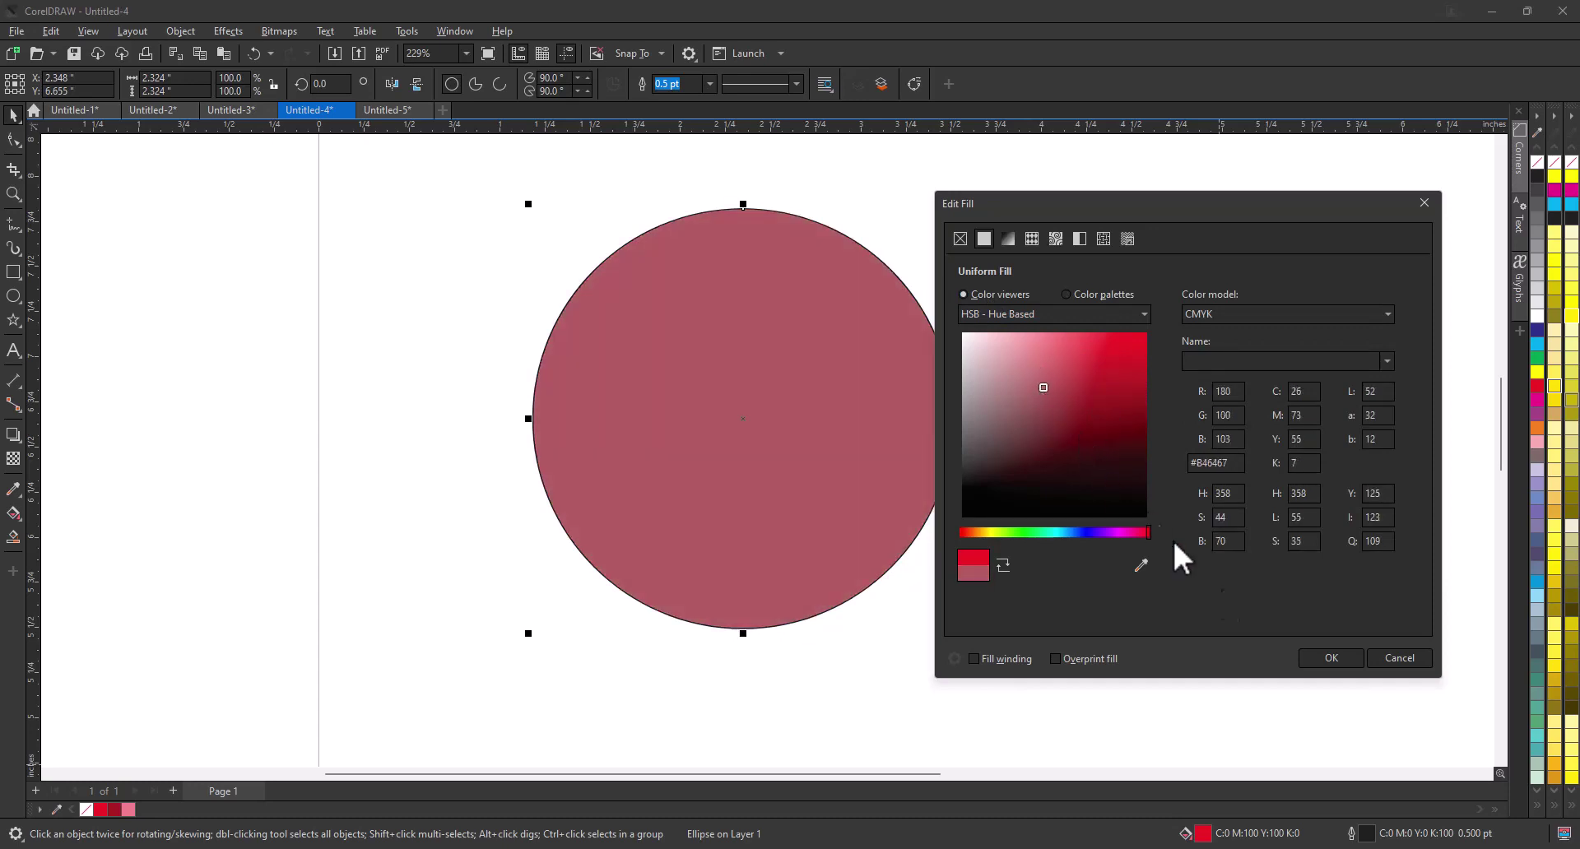
click(1389, 675)
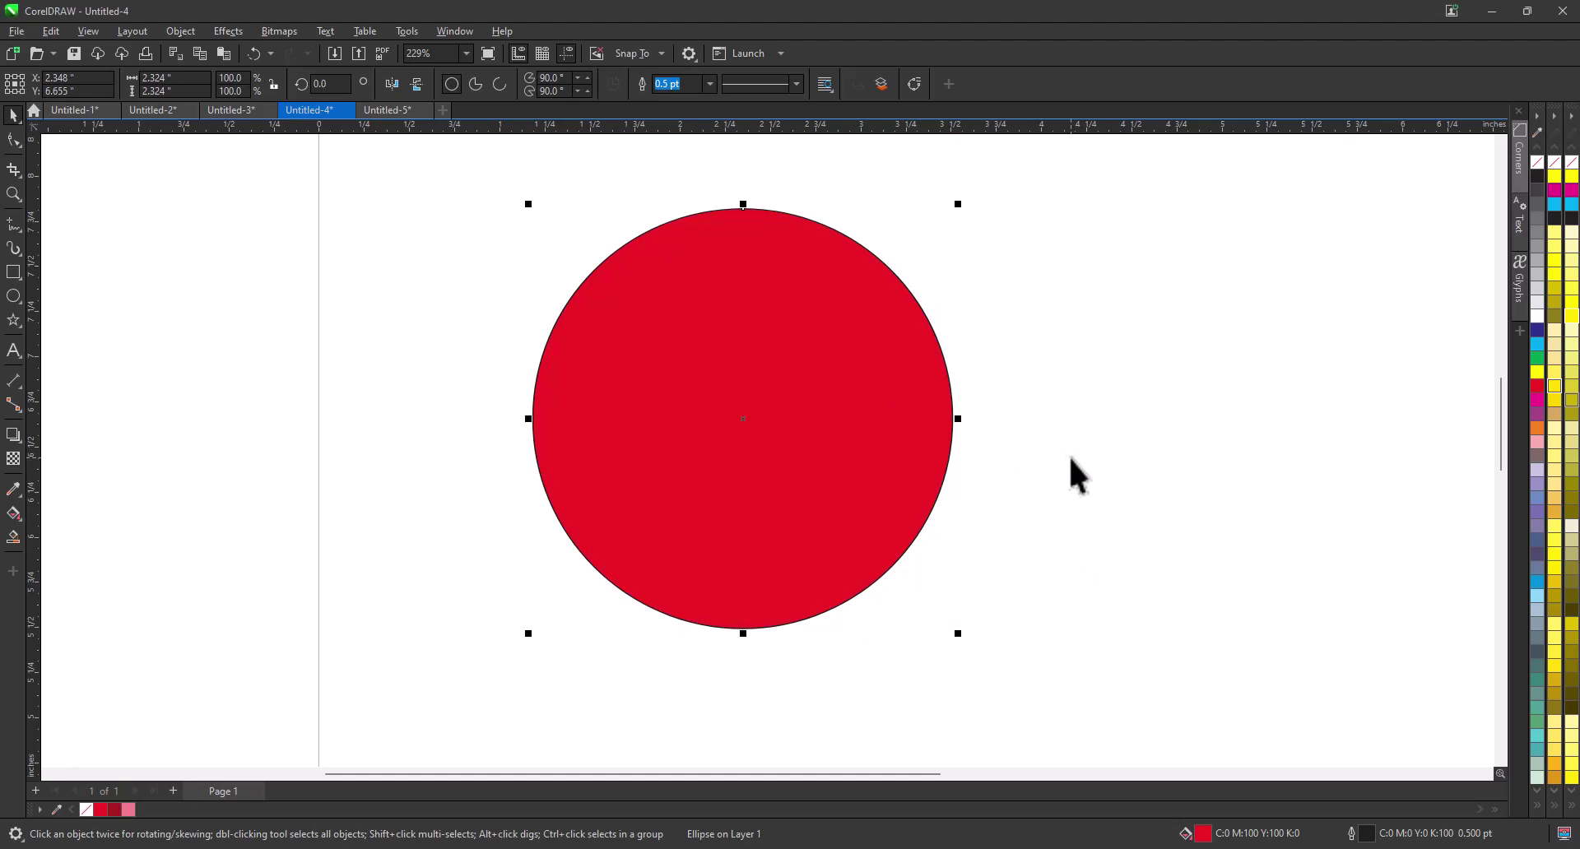
click(1027, 437)
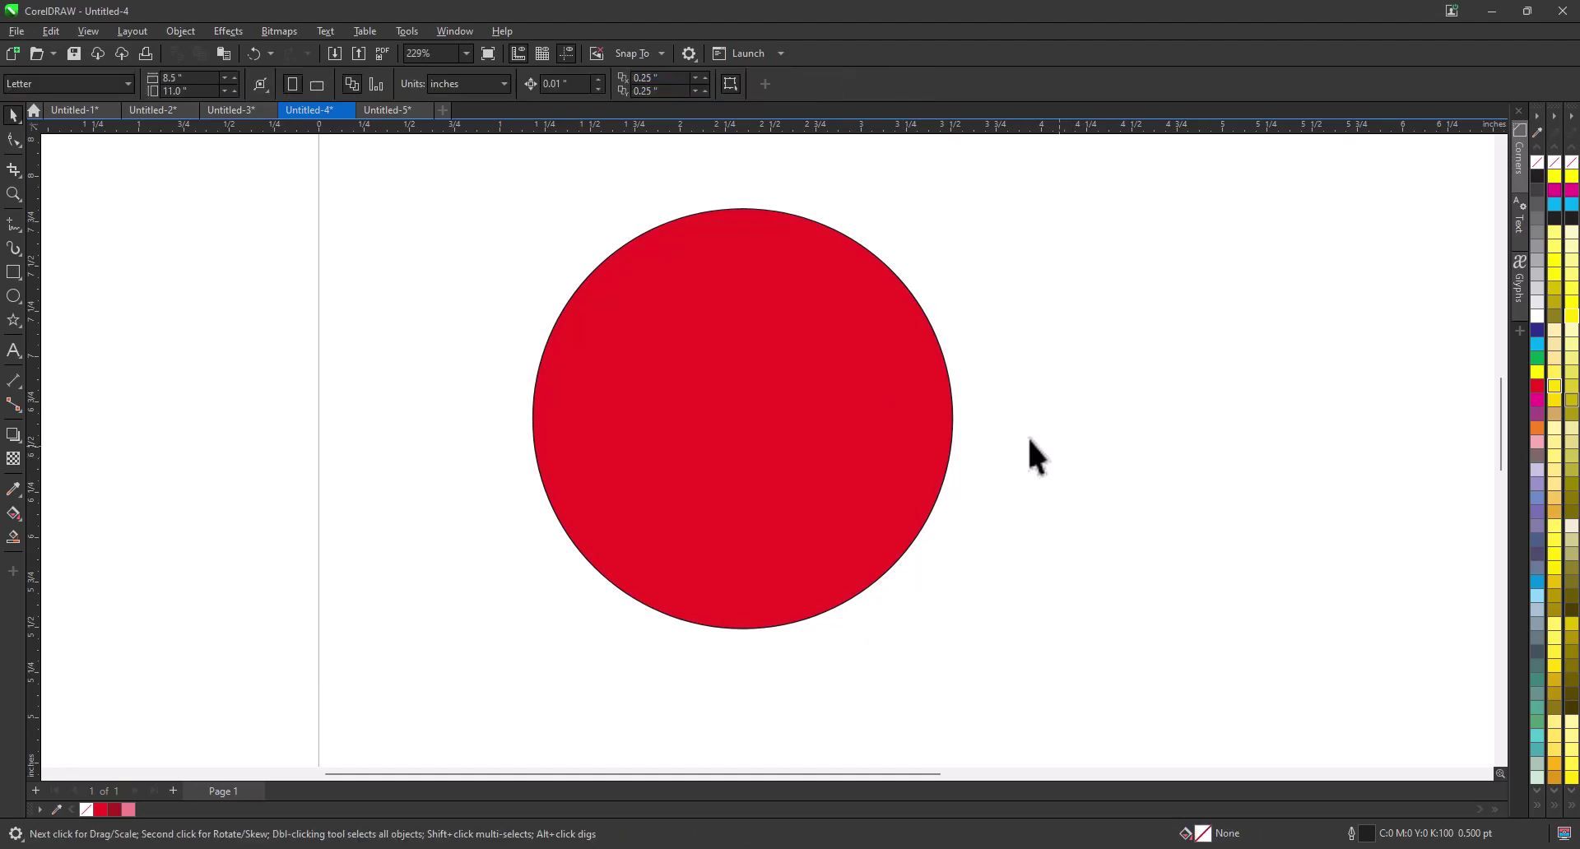
Step: Darken the red circle by blending small amounts of black into its fill three times
click(848, 402)
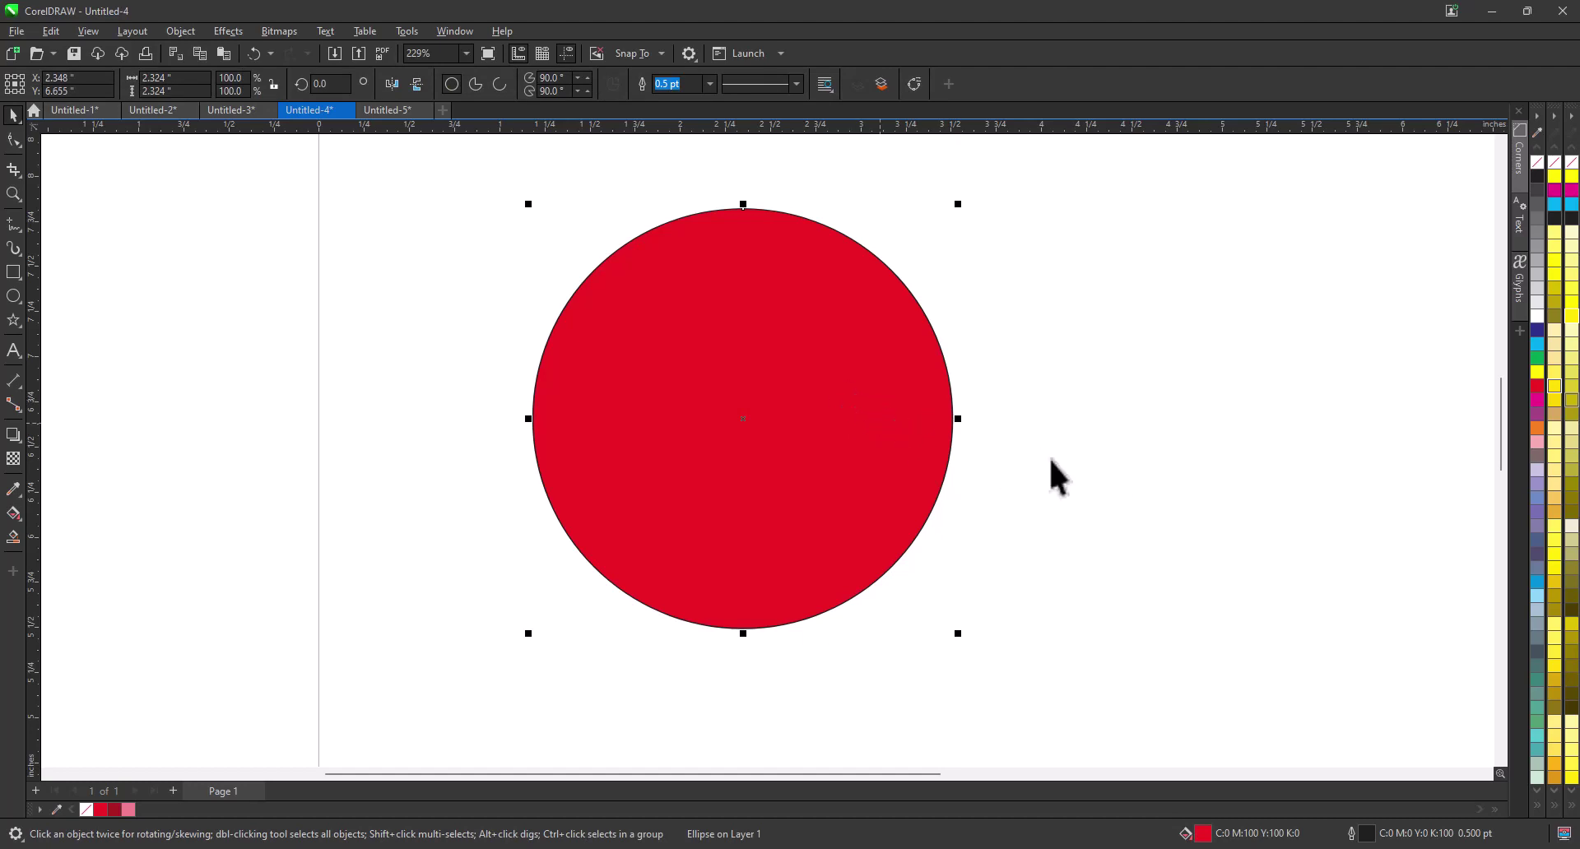
ctrl+click(1539, 182)
ctrl+click(1540, 183)
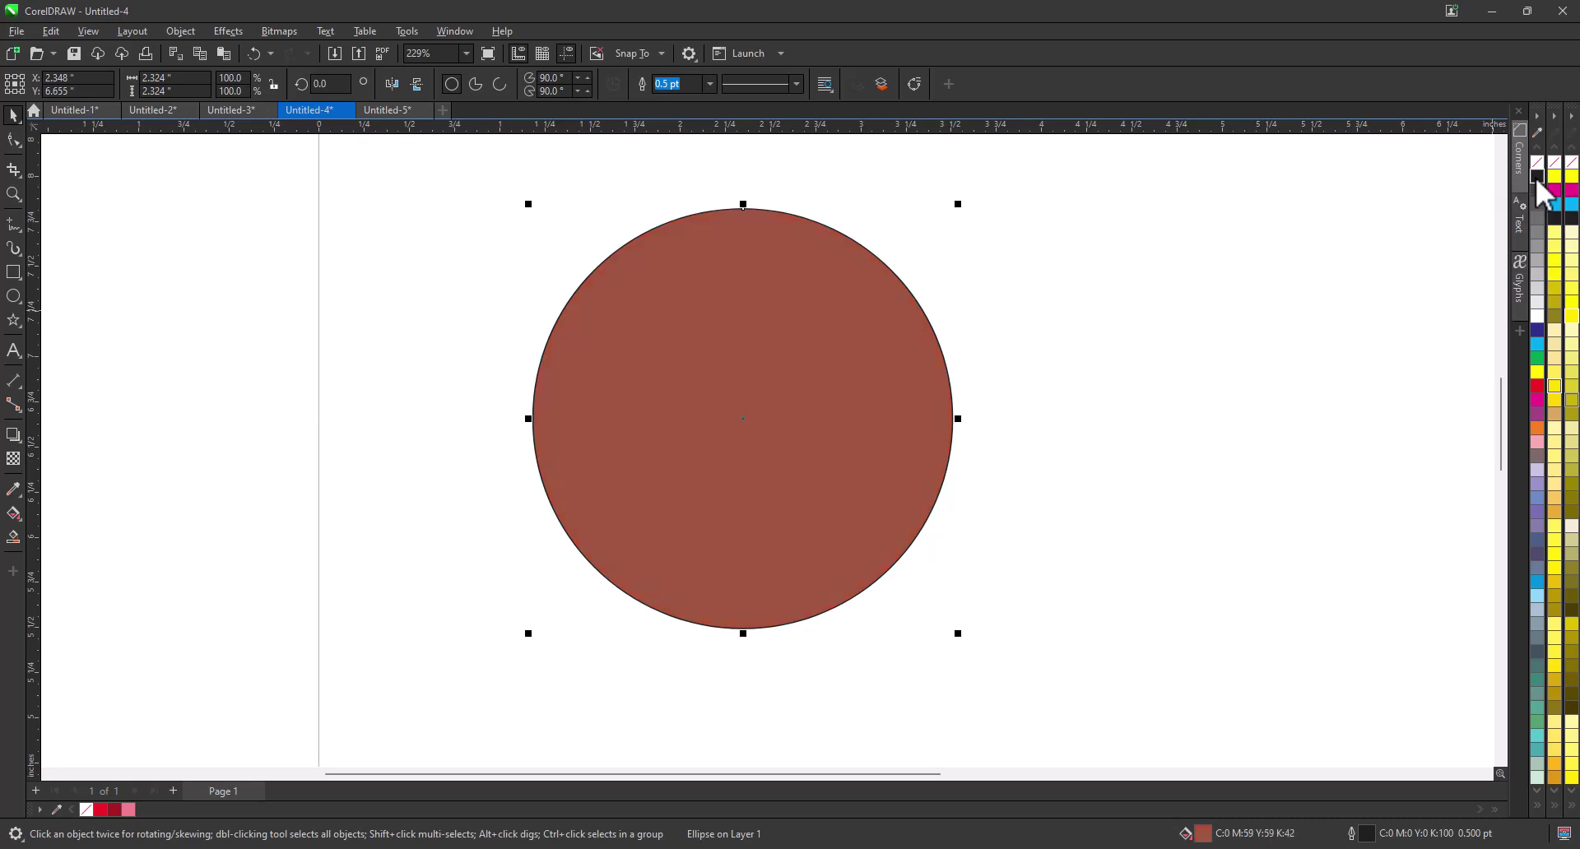
ctrl+click(1537, 181)
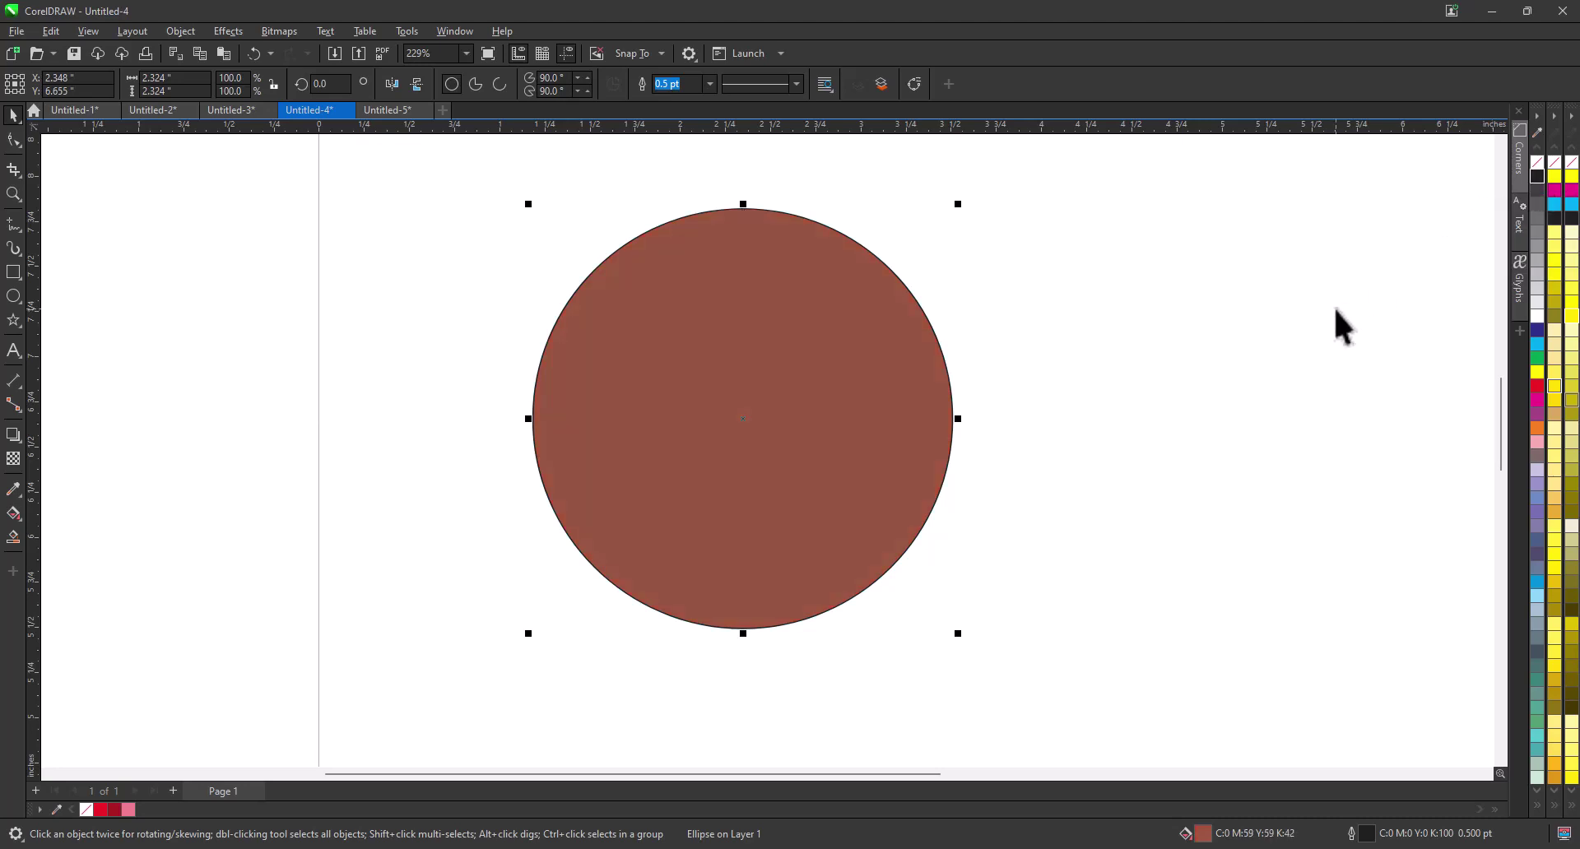
Step: Lighten the darkened circle by repeatedly blending white into its fill until it reaches C0 M25 Y25 K23
ctrl+click(1539, 320)
ctrl+click(1538, 320)
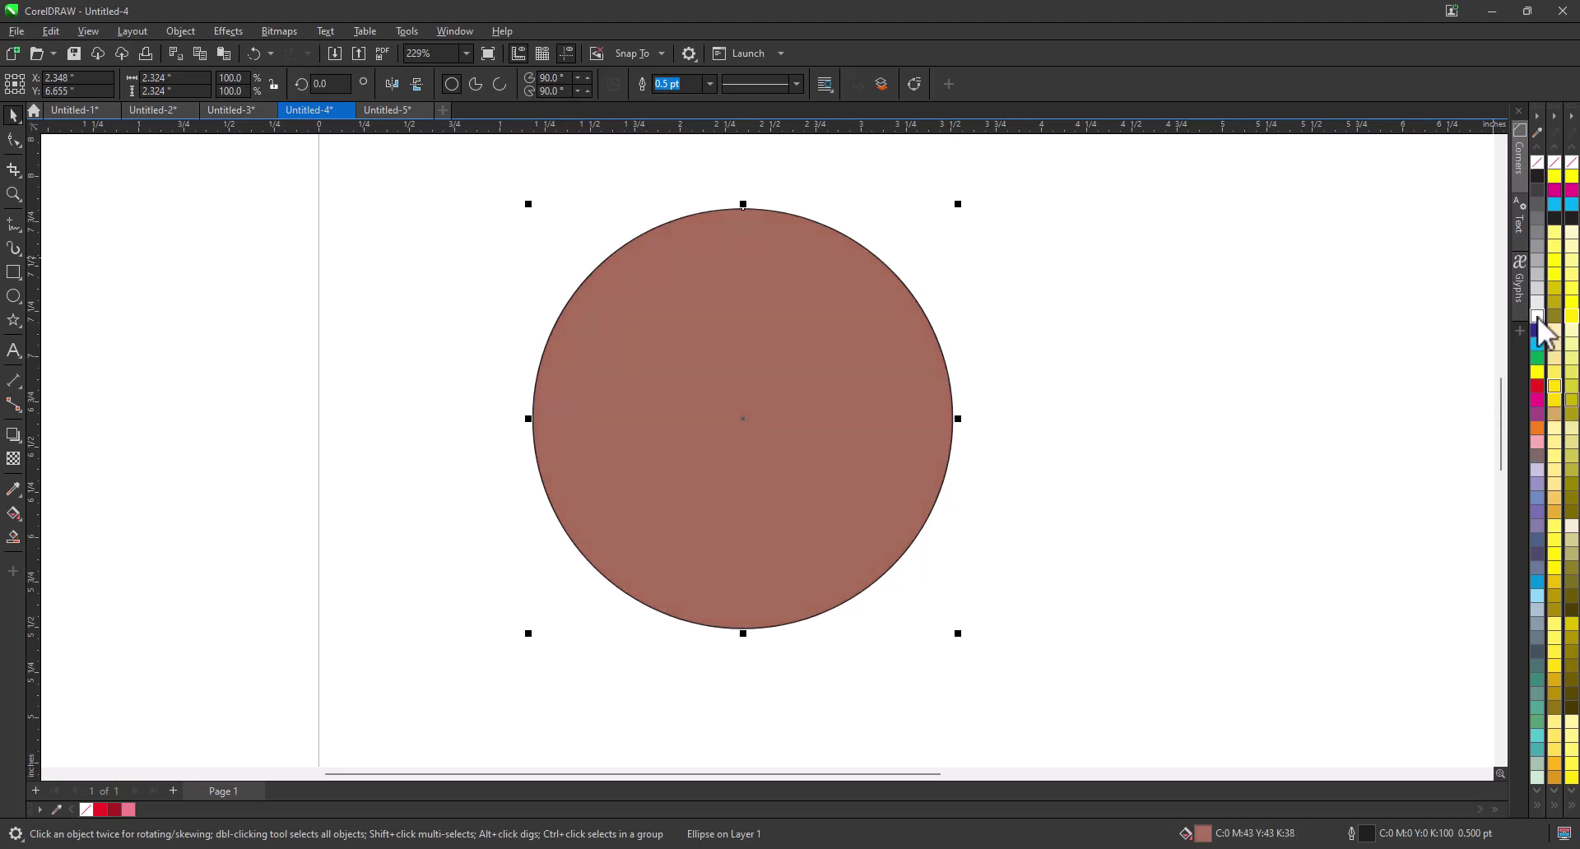
ctrl+click(1538, 320)
ctrl+click(1539, 320)
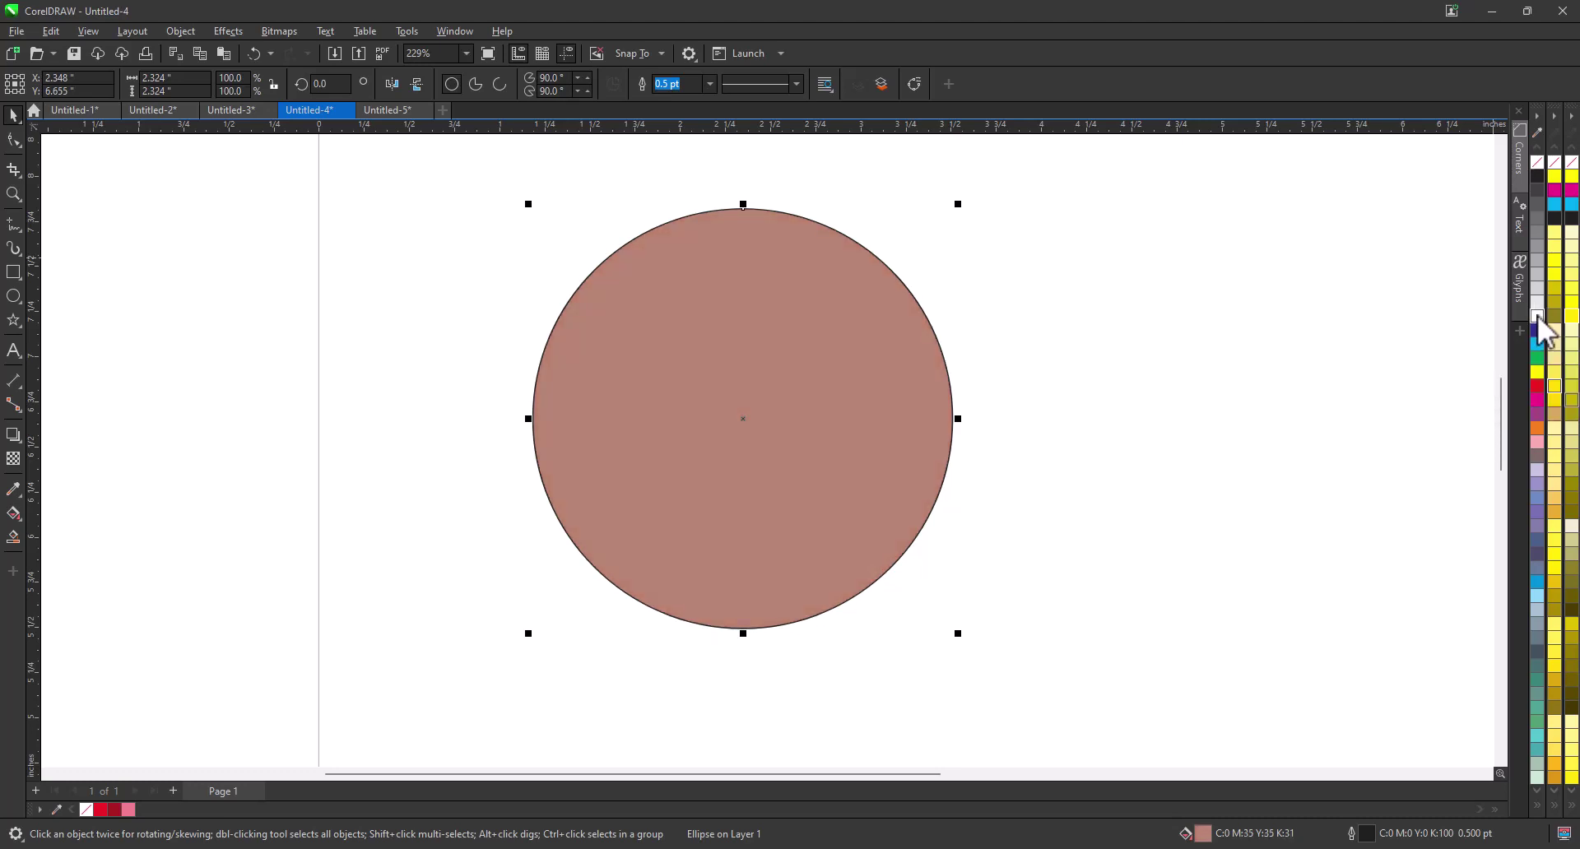
ctrl+click(1539, 320)
ctrl+click(1538, 320)
ctrl+click(1539, 321)
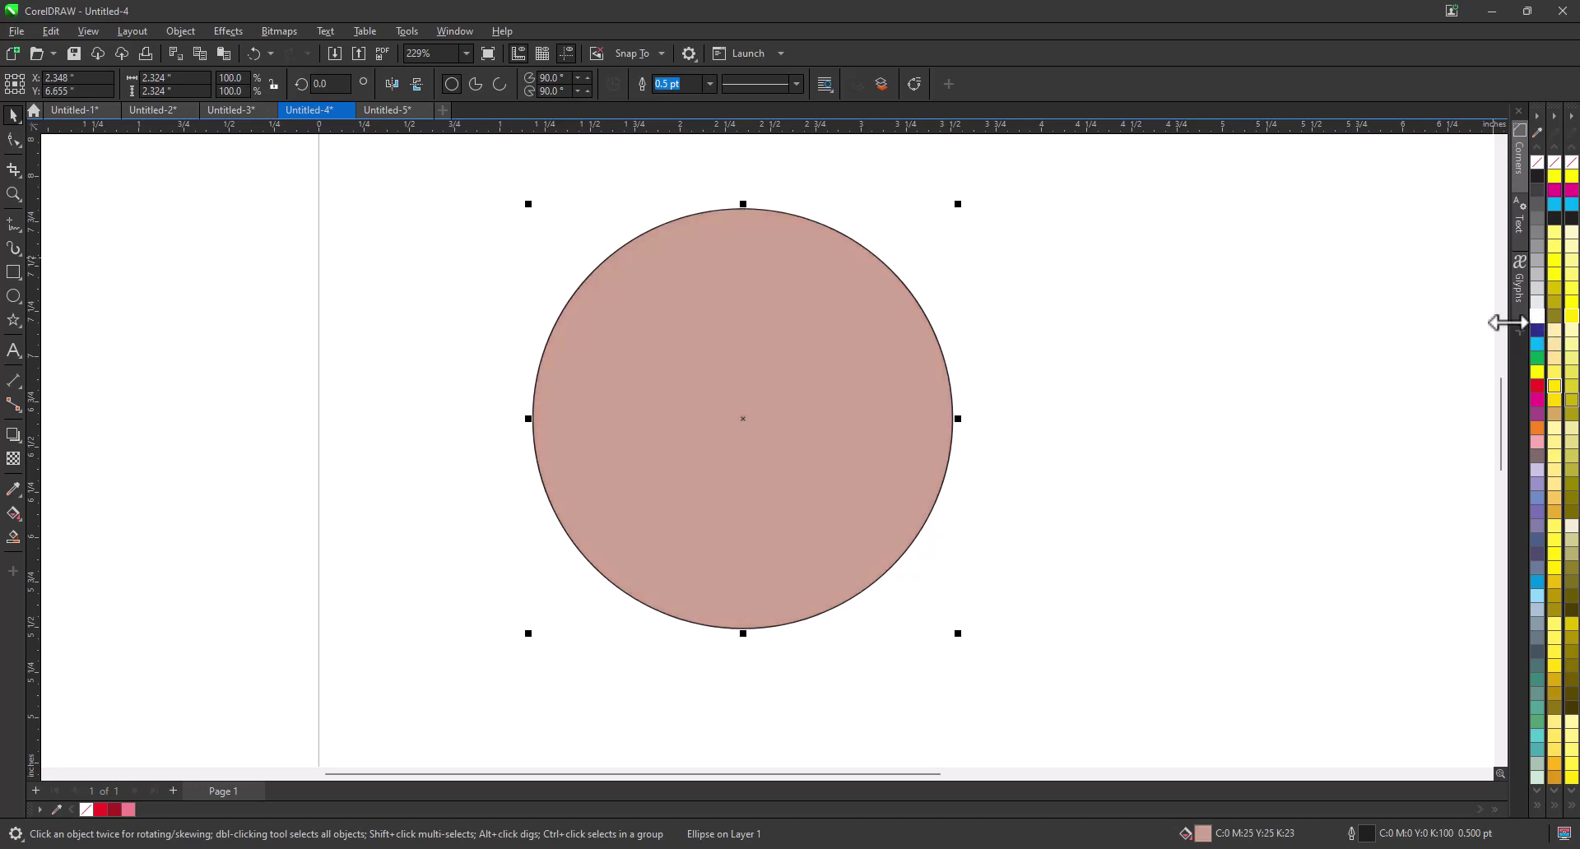
Step: Refill the circle with pure red and blend white into it twice to reach C0 M73 Y73 K0
click(1539, 386)
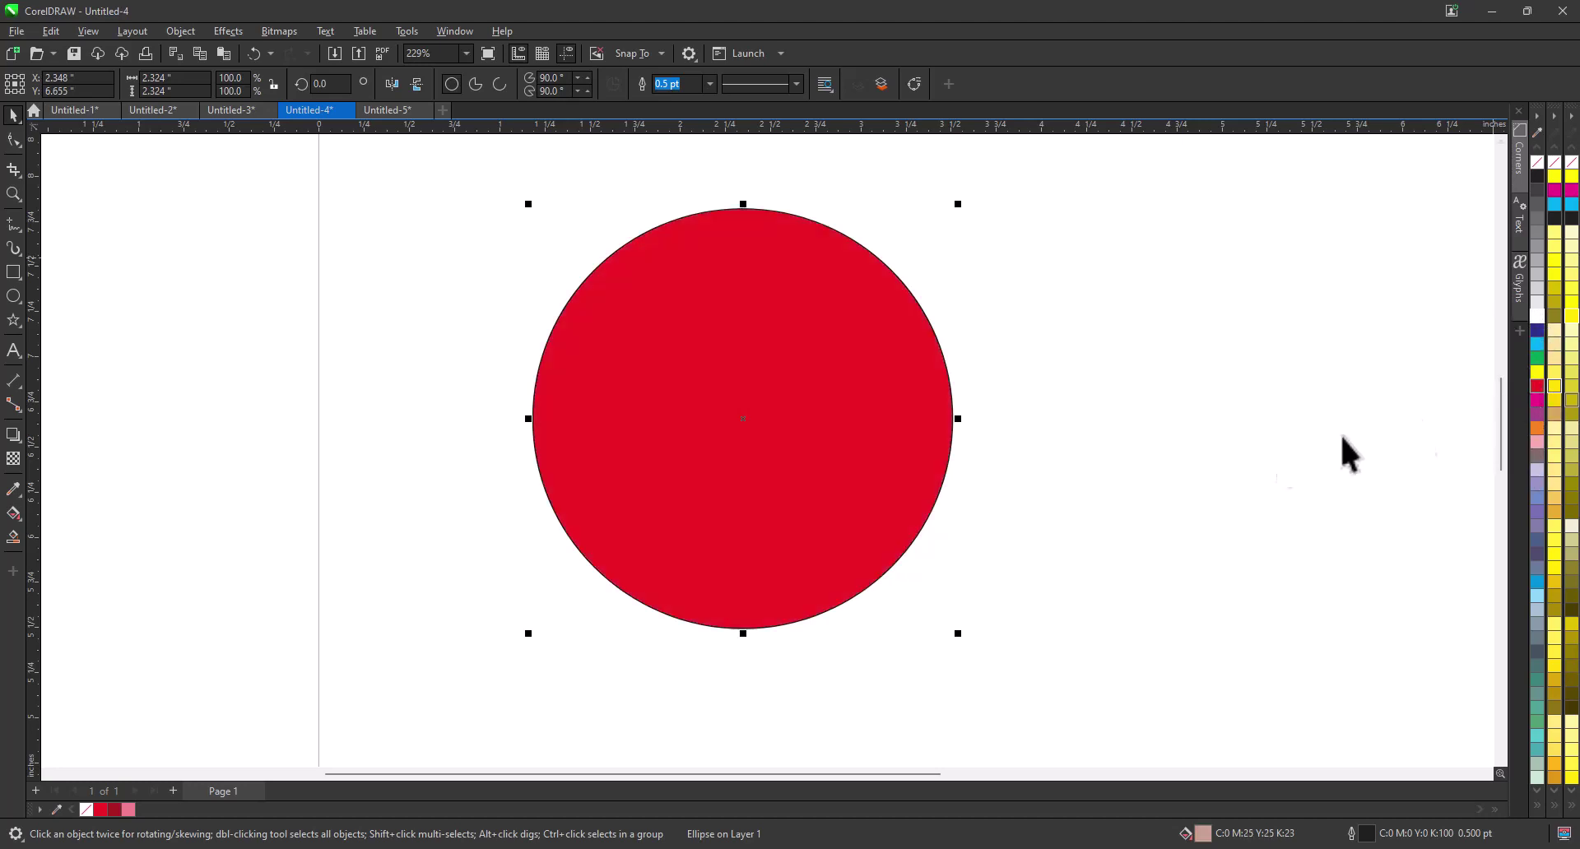
click(953, 411)
click(909, 443)
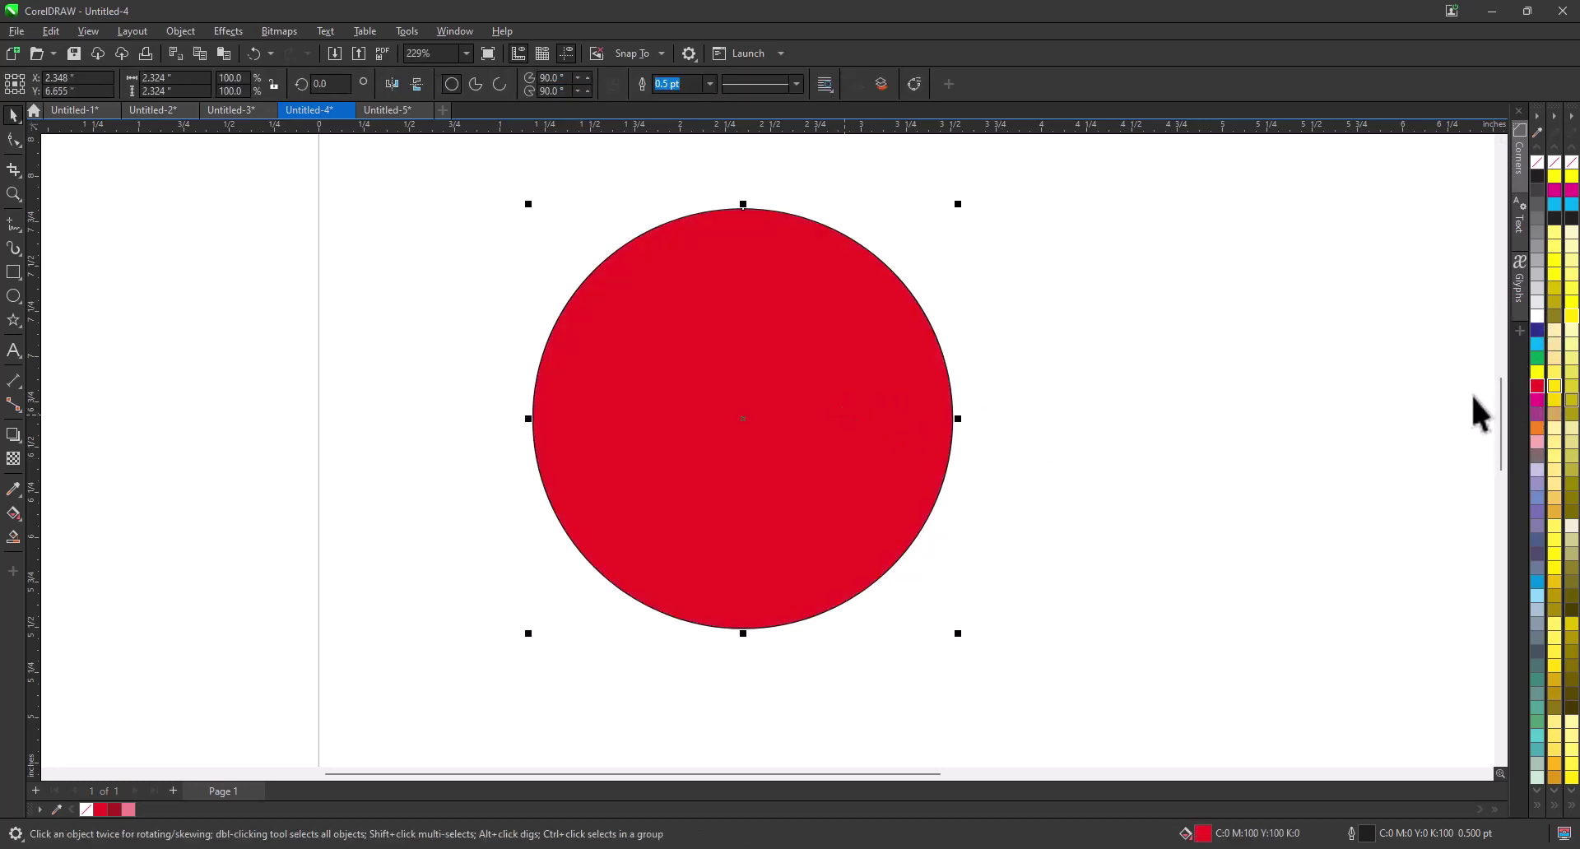
ctrl+click(1540, 320)
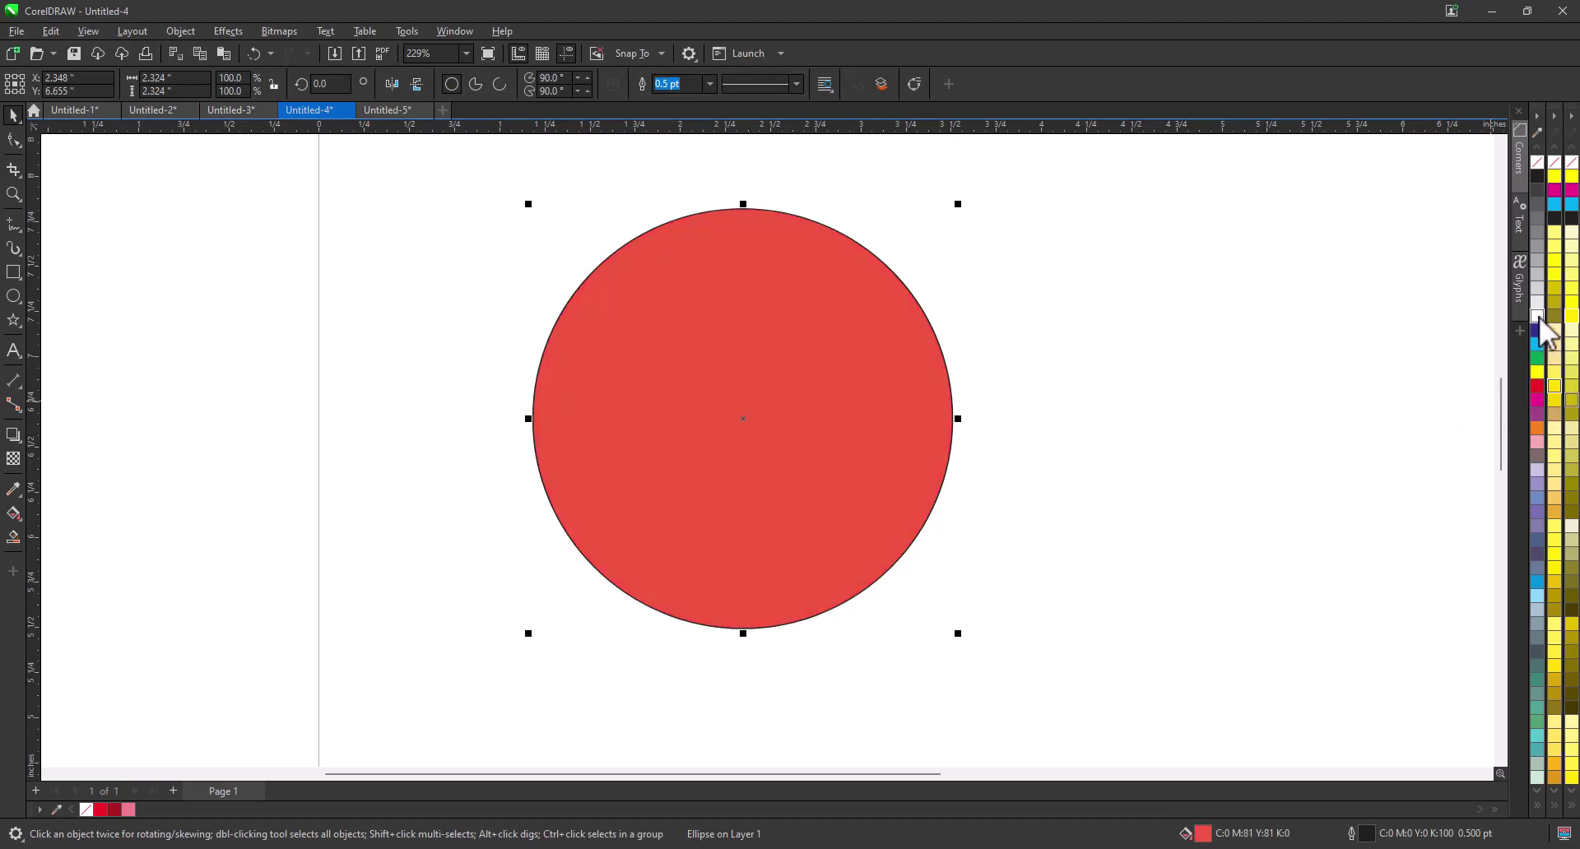
ctrl+click(1540, 320)
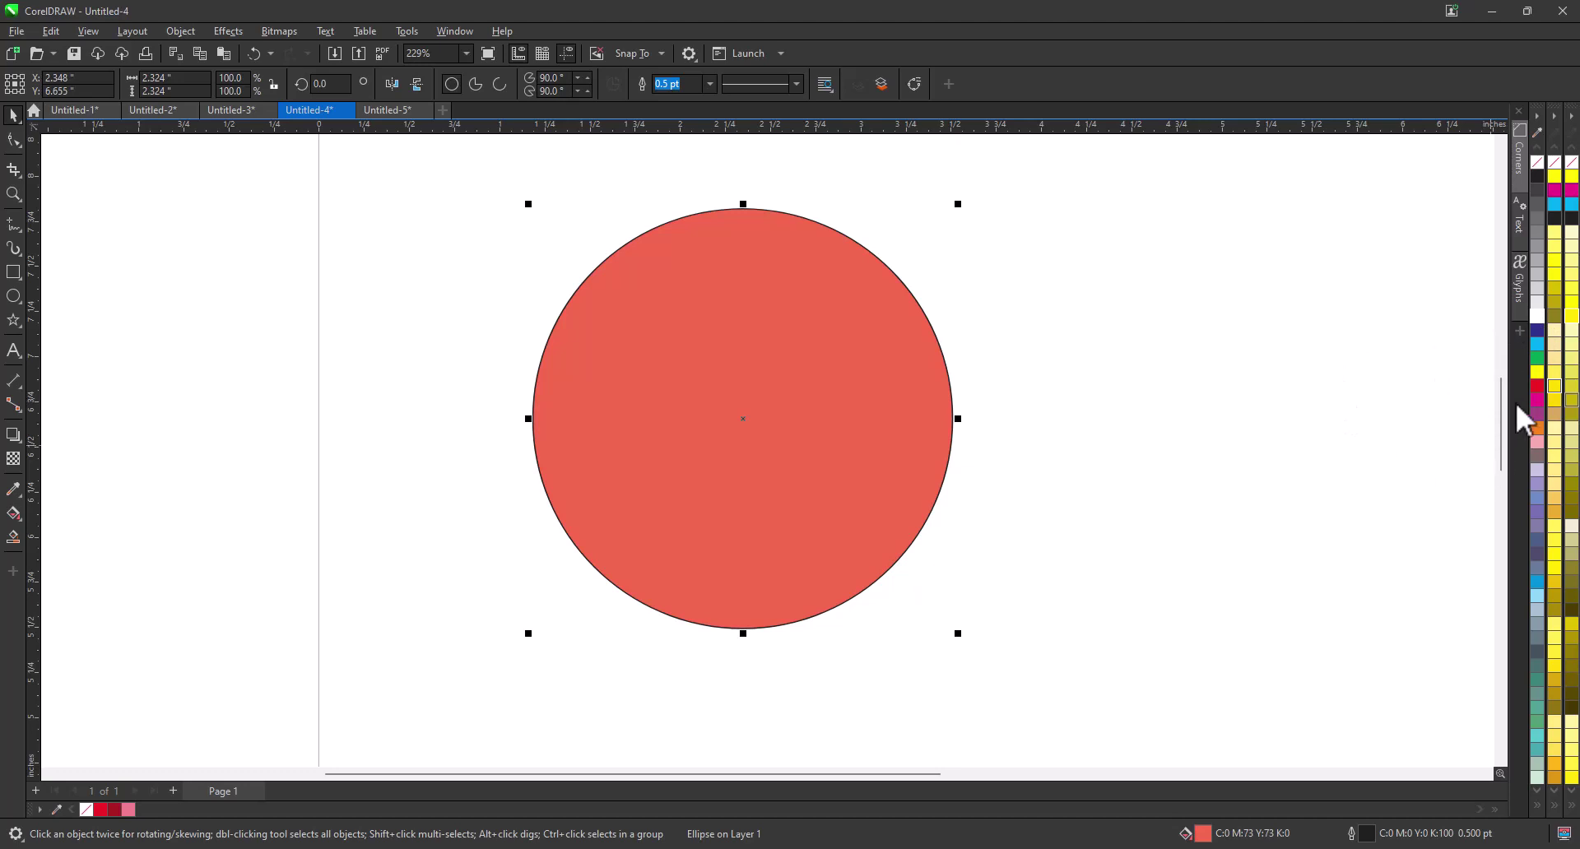
Step: Restore the circle's red fill and blend yellow into it to produce an orange of C0 M65 Y100 K0
click(1537, 387)
key(Escape)
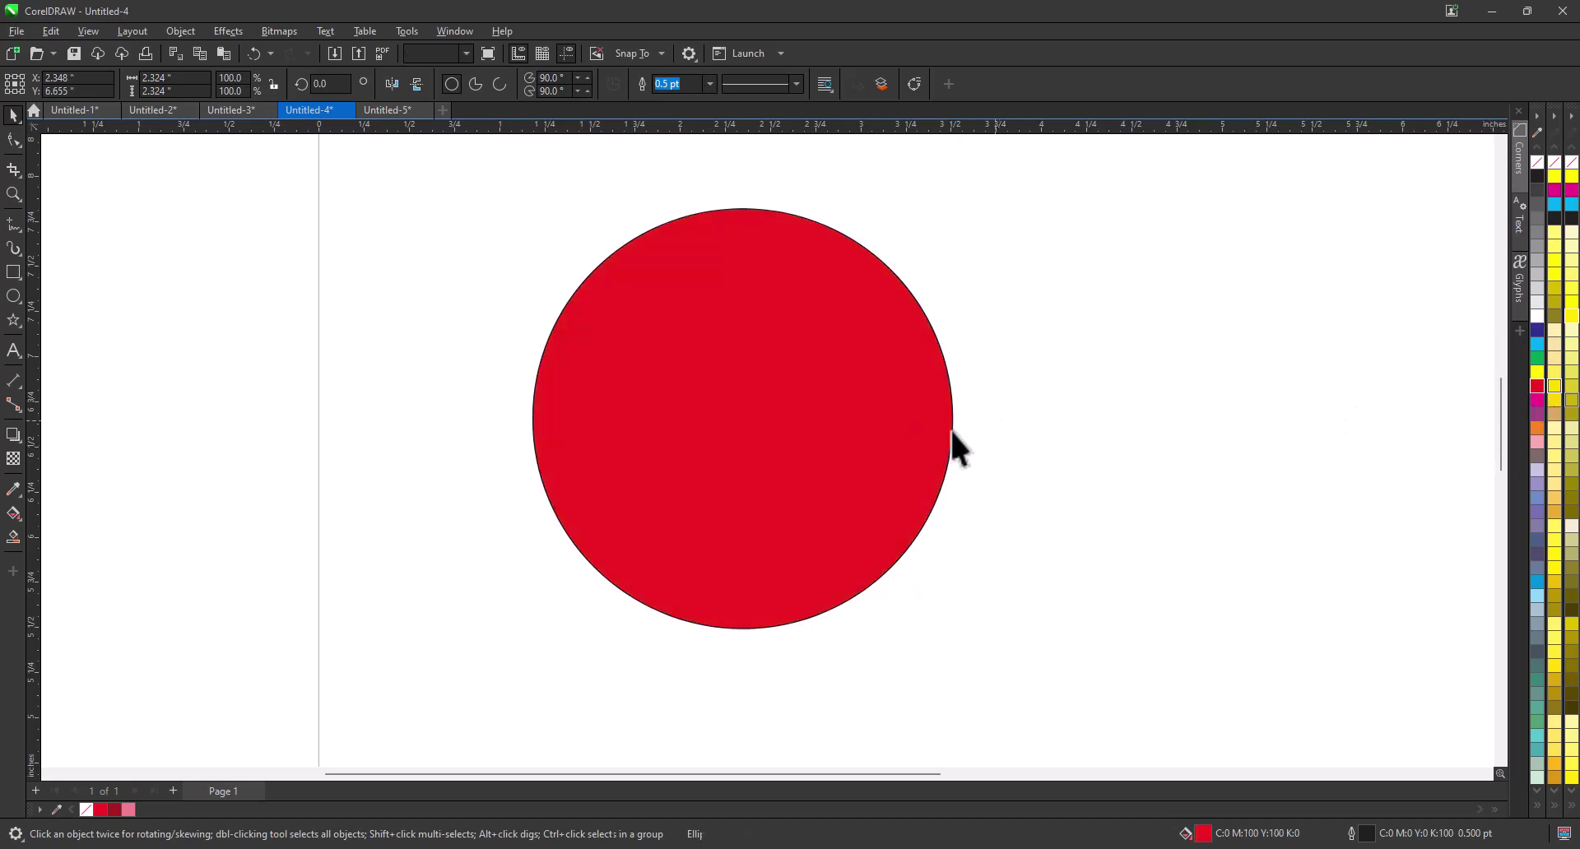
click(908, 427)
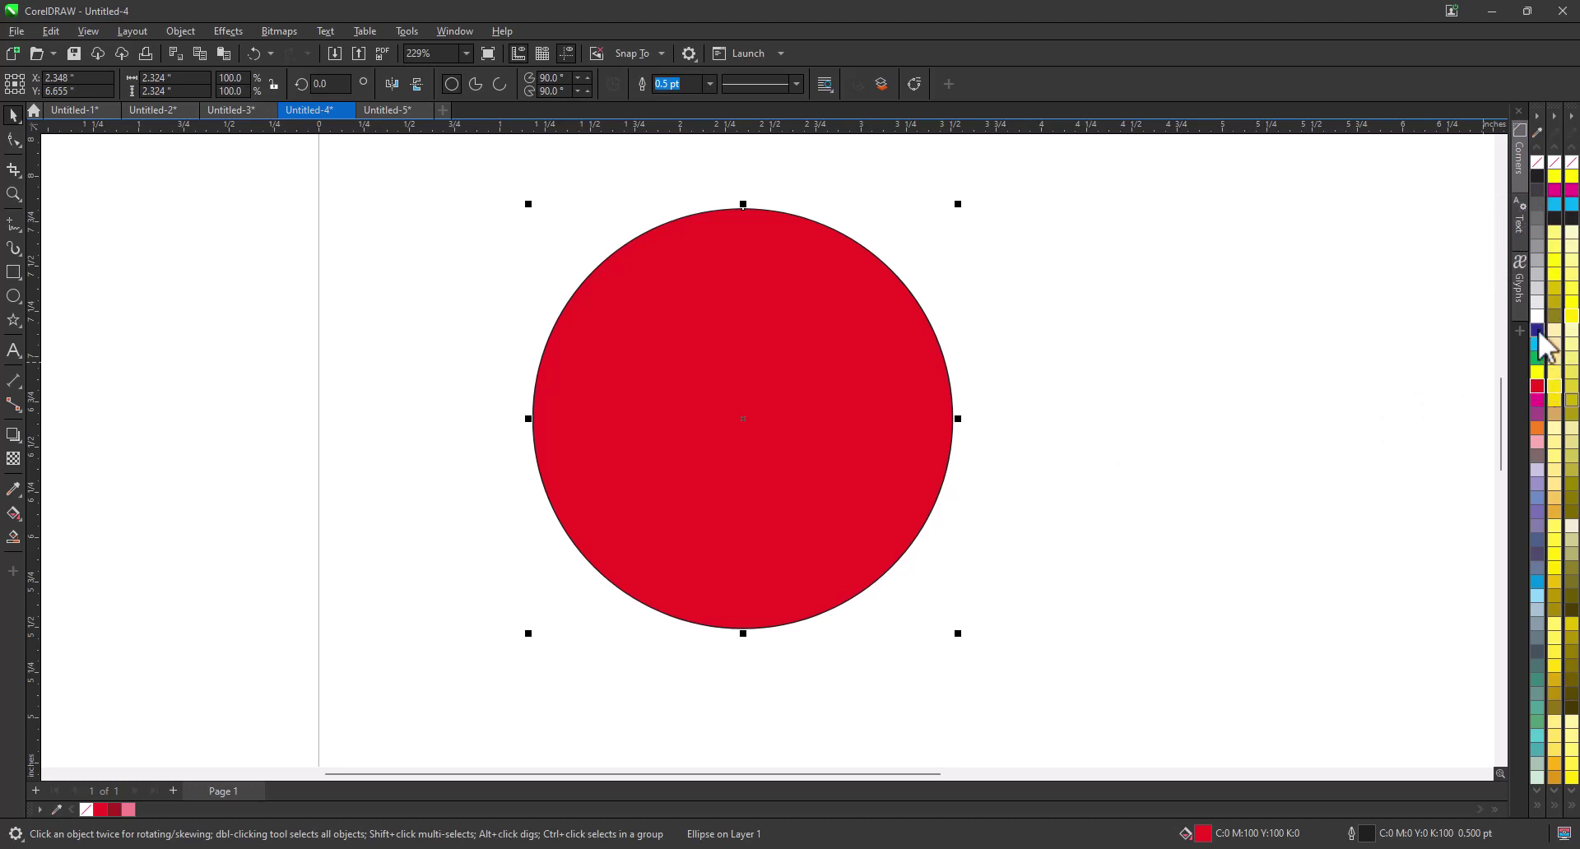
ctrl+click(1539, 374)
ctrl+click(1539, 374)
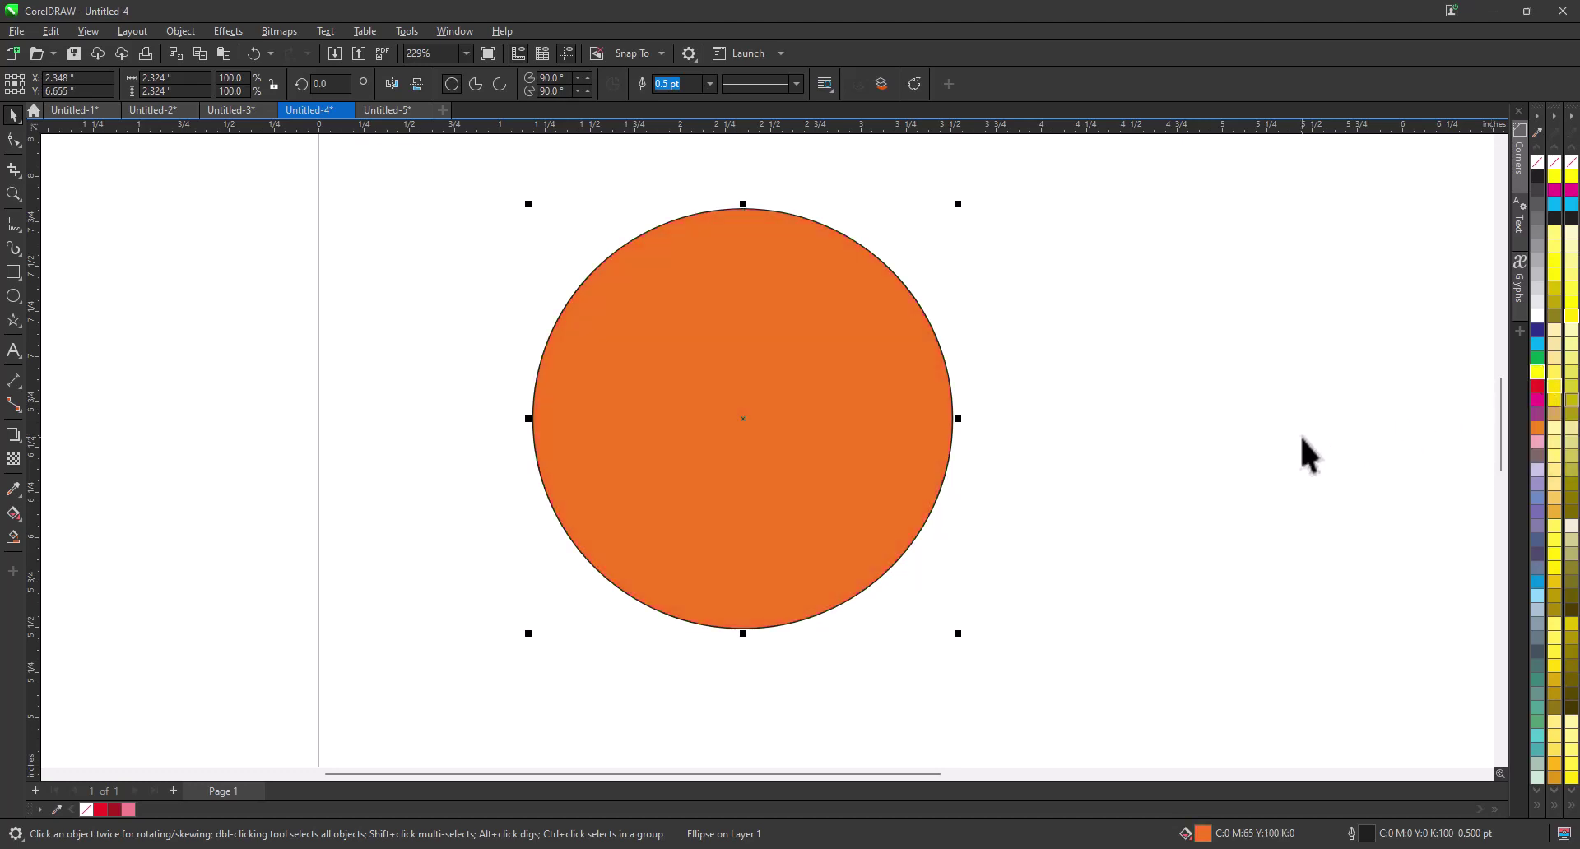
Step: Fill the circle with cyan and blend blue into it until it reaches C100 M53 Y0 K0
click(1538, 386)
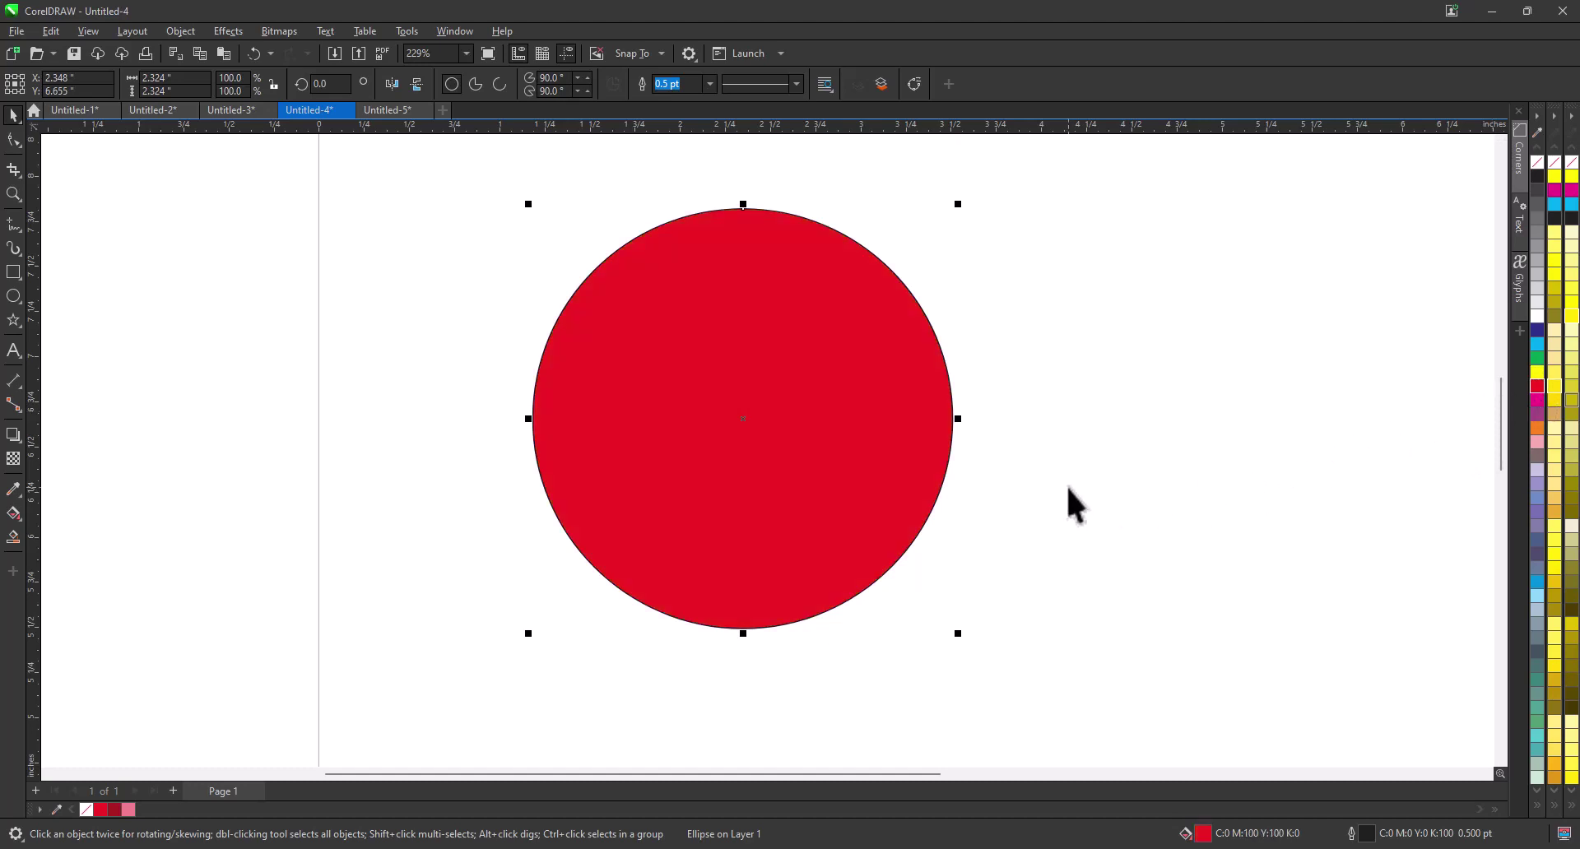
click(1539, 334)
ctrl+click(1537, 332)
click(1537, 345)
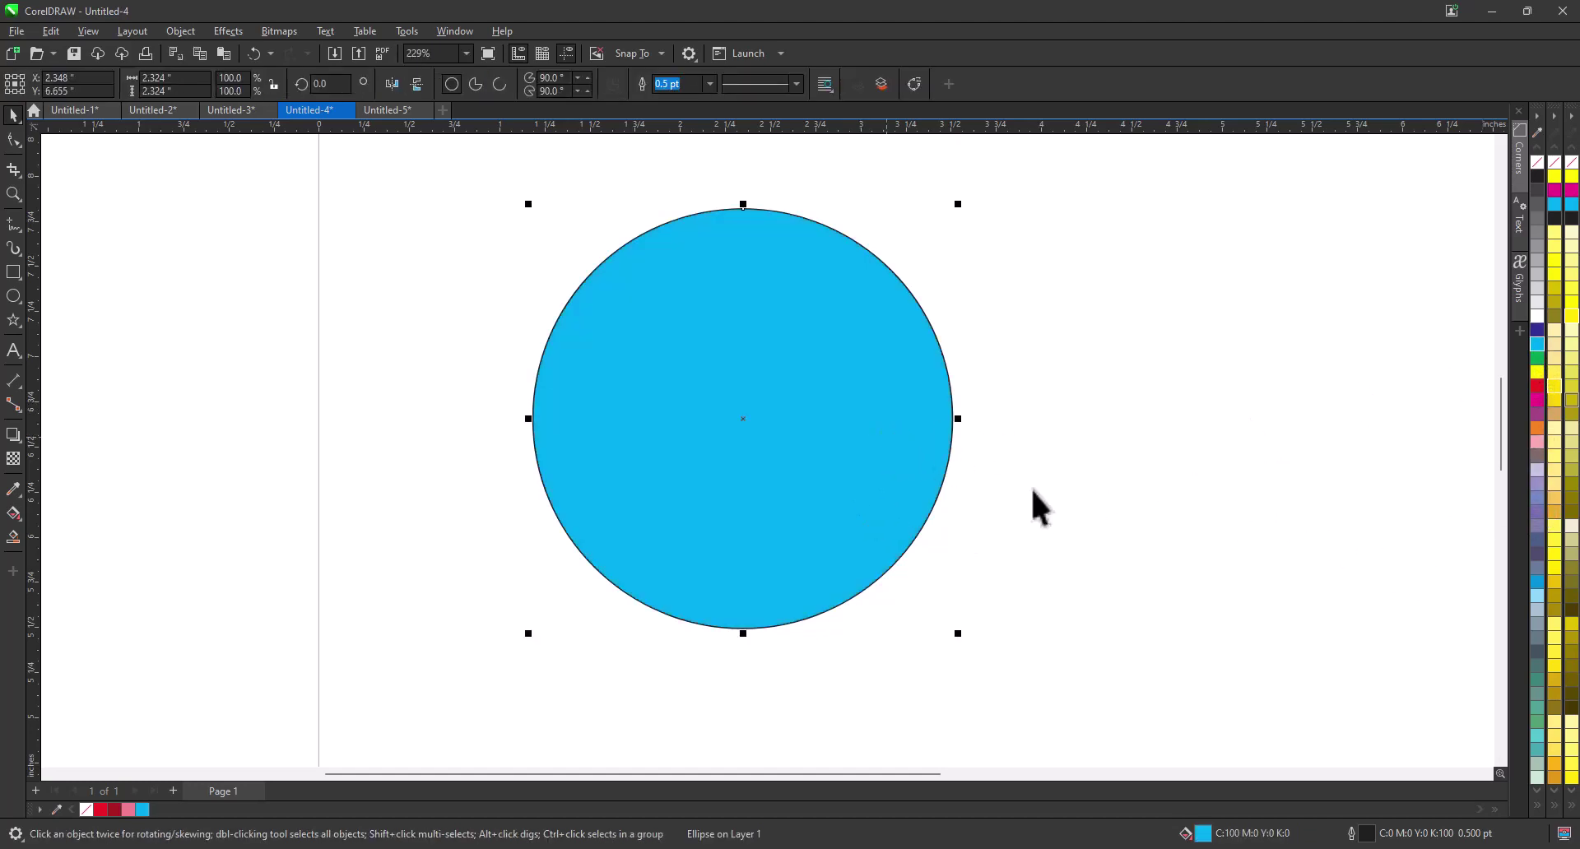
click(1540, 337)
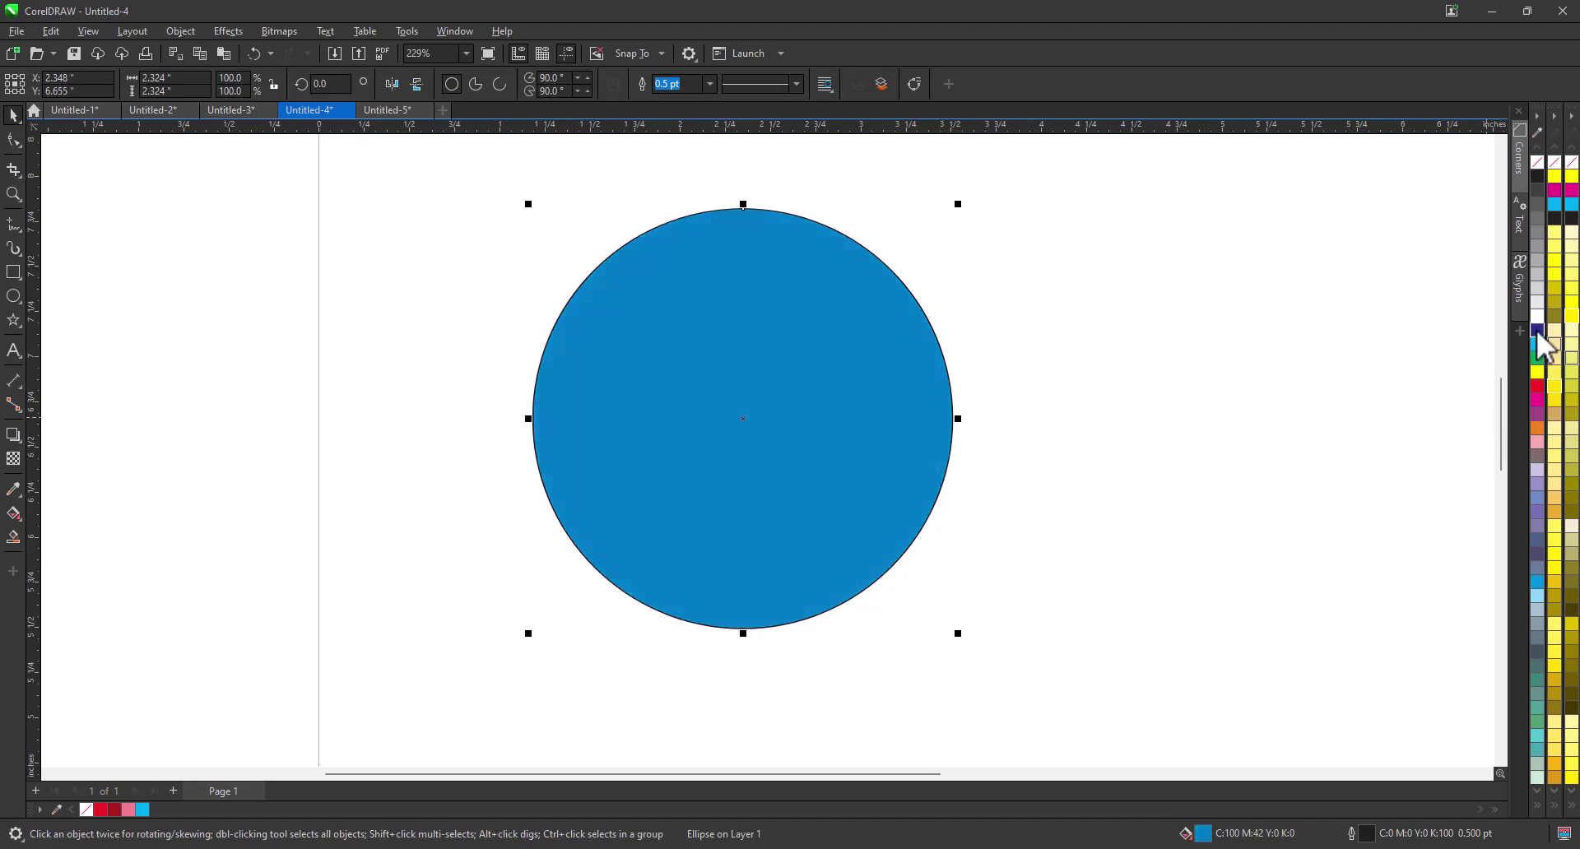
click(1539, 330)
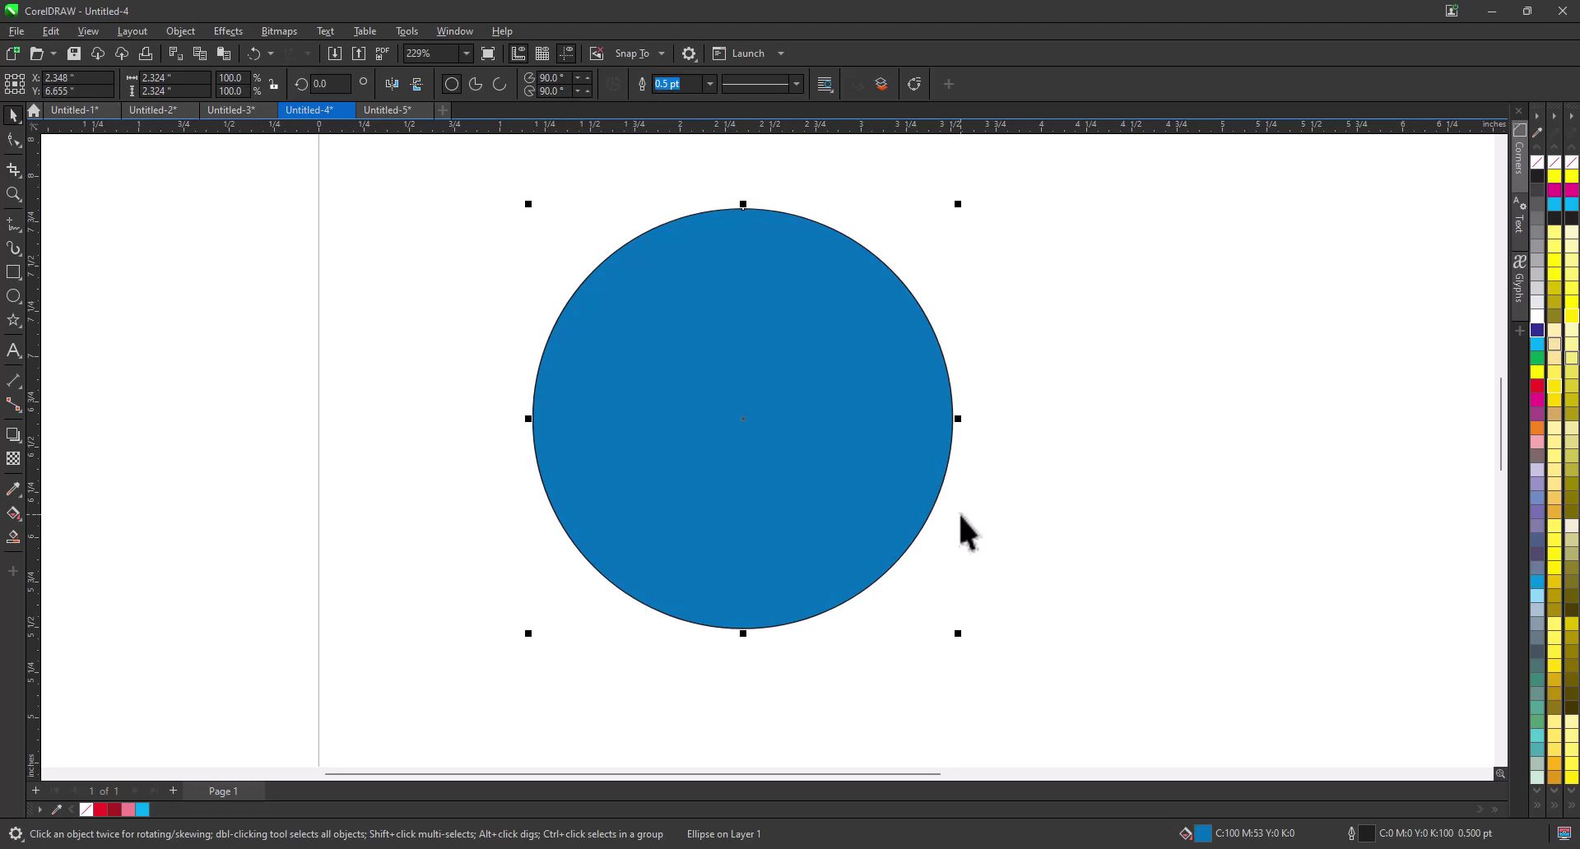
Step: Darken the blue circle by blending in black to C65 M35 Y0 K35, and delete the circle
click(1029, 423)
click(874, 430)
ctrl+click(1536, 175)
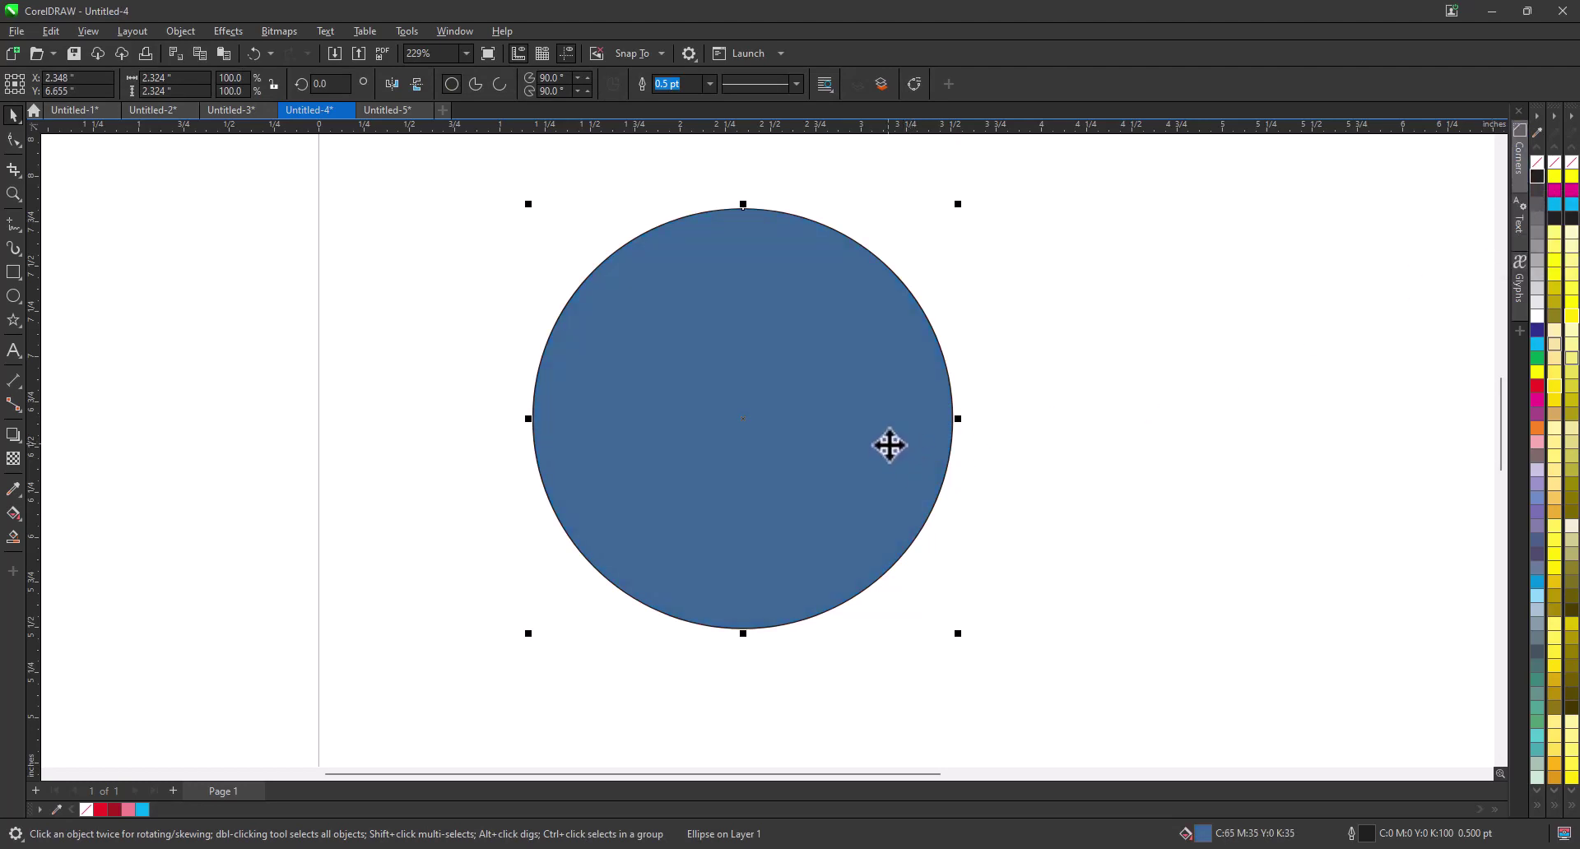
key(Delete)
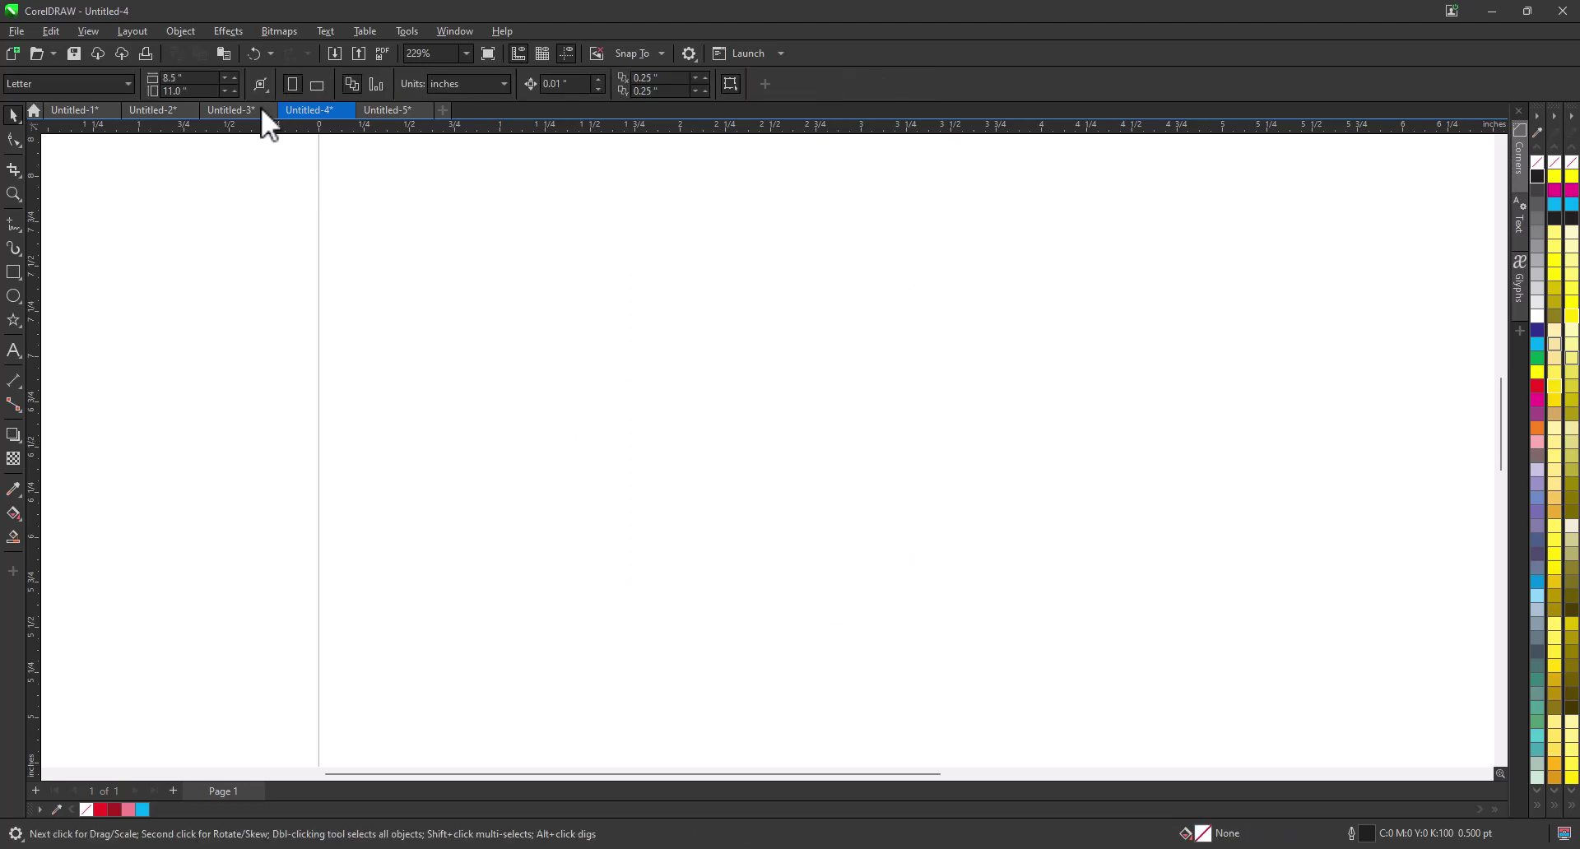
Step: Switch to the Untitled-5 document and add the misspelled artistic text "Congratulatoin" below the "Text position change" heading
click(390, 110)
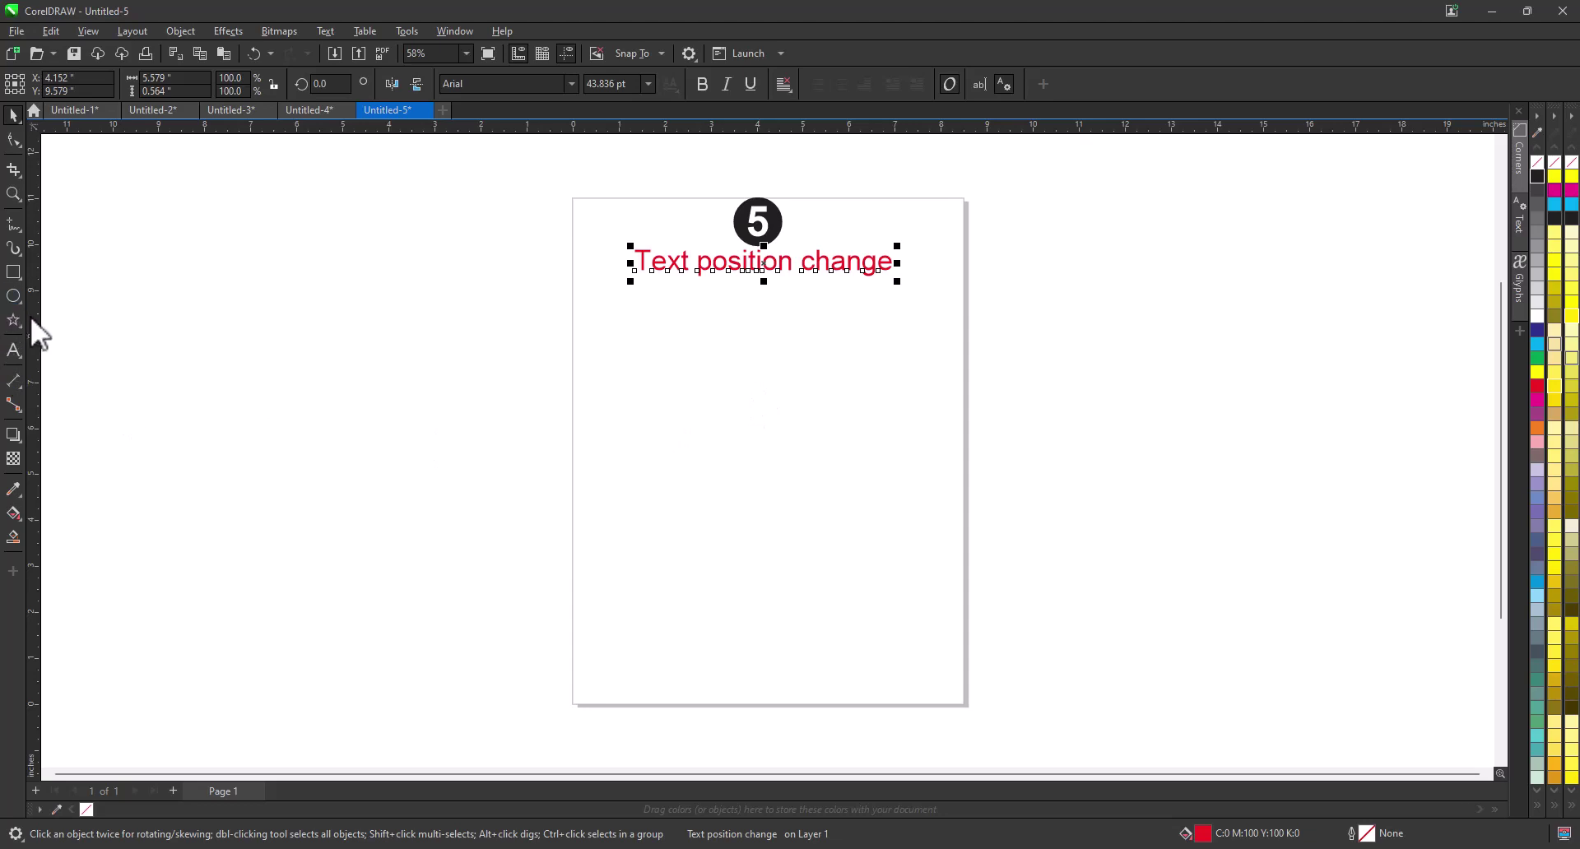
click(14, 351)
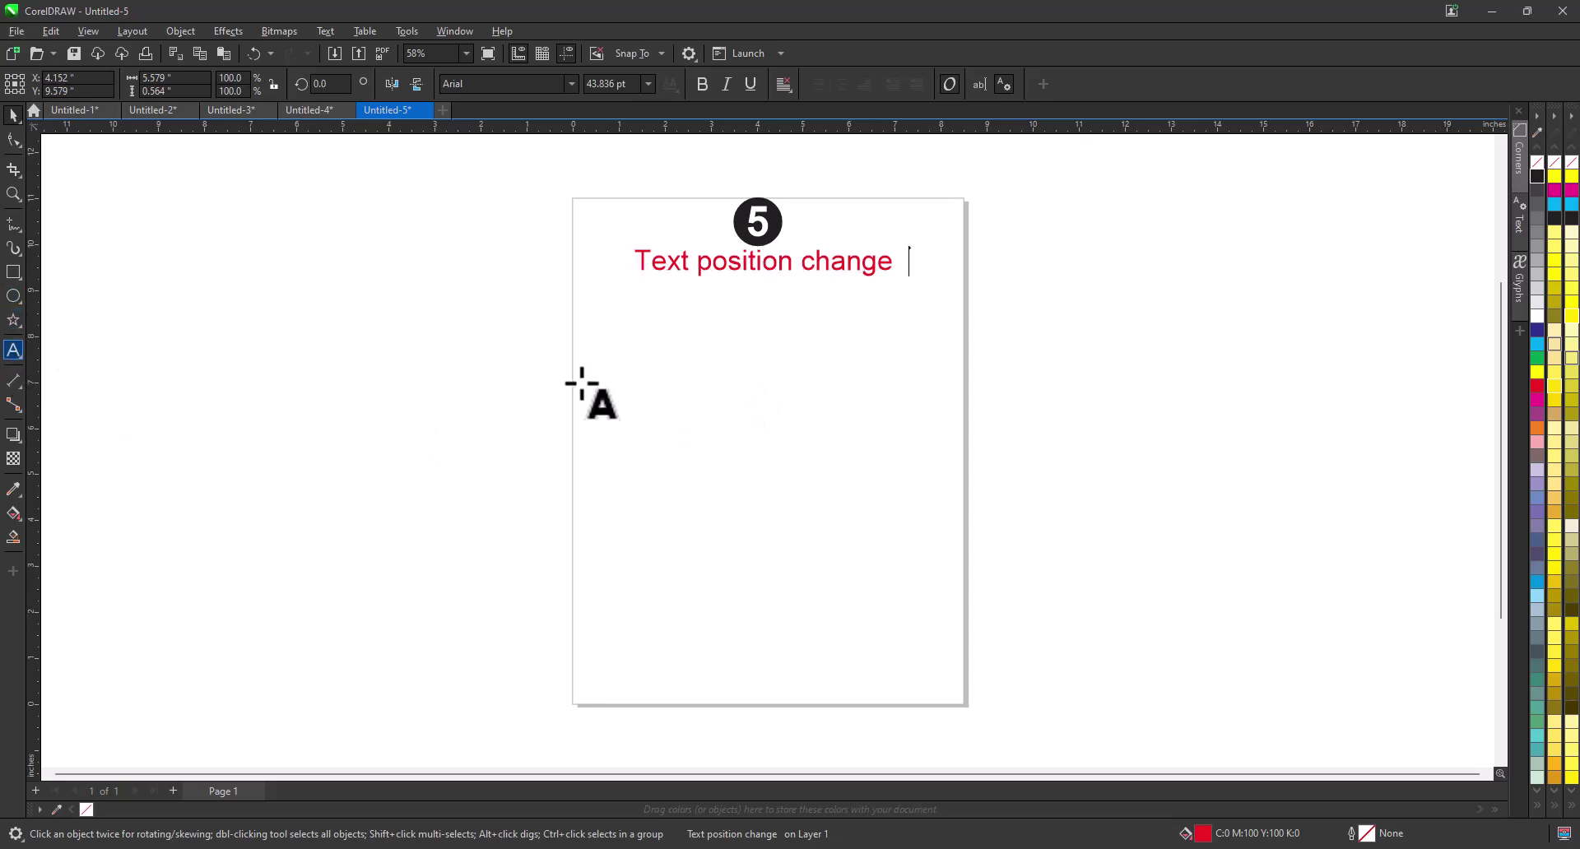
click(641, 401)
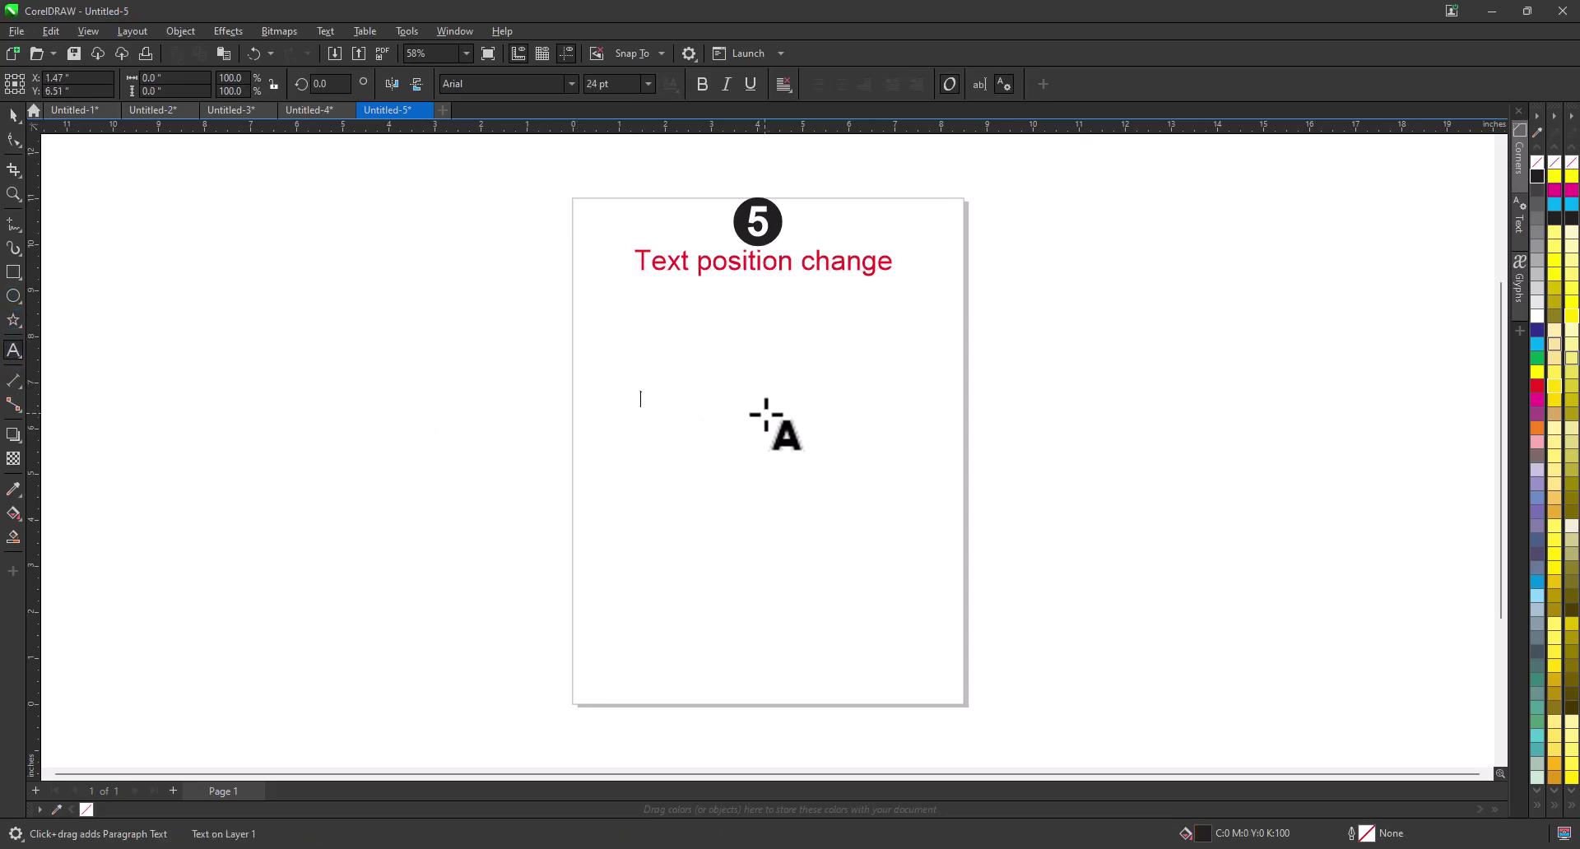
text(Congratur)
key(BackSpace)
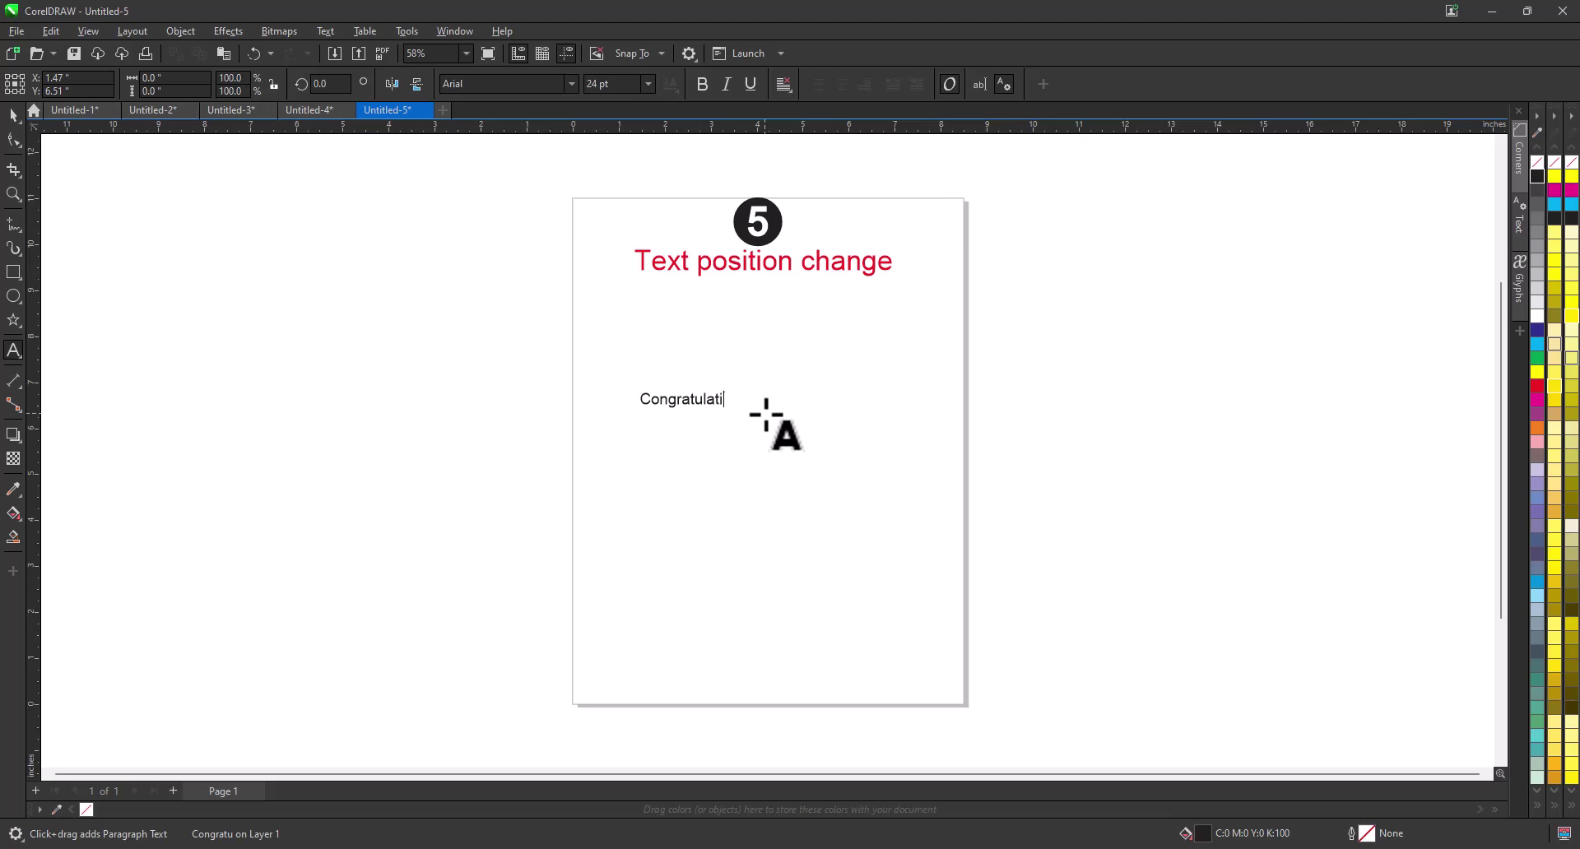
key(BackSpace)
key(ctrl+space)
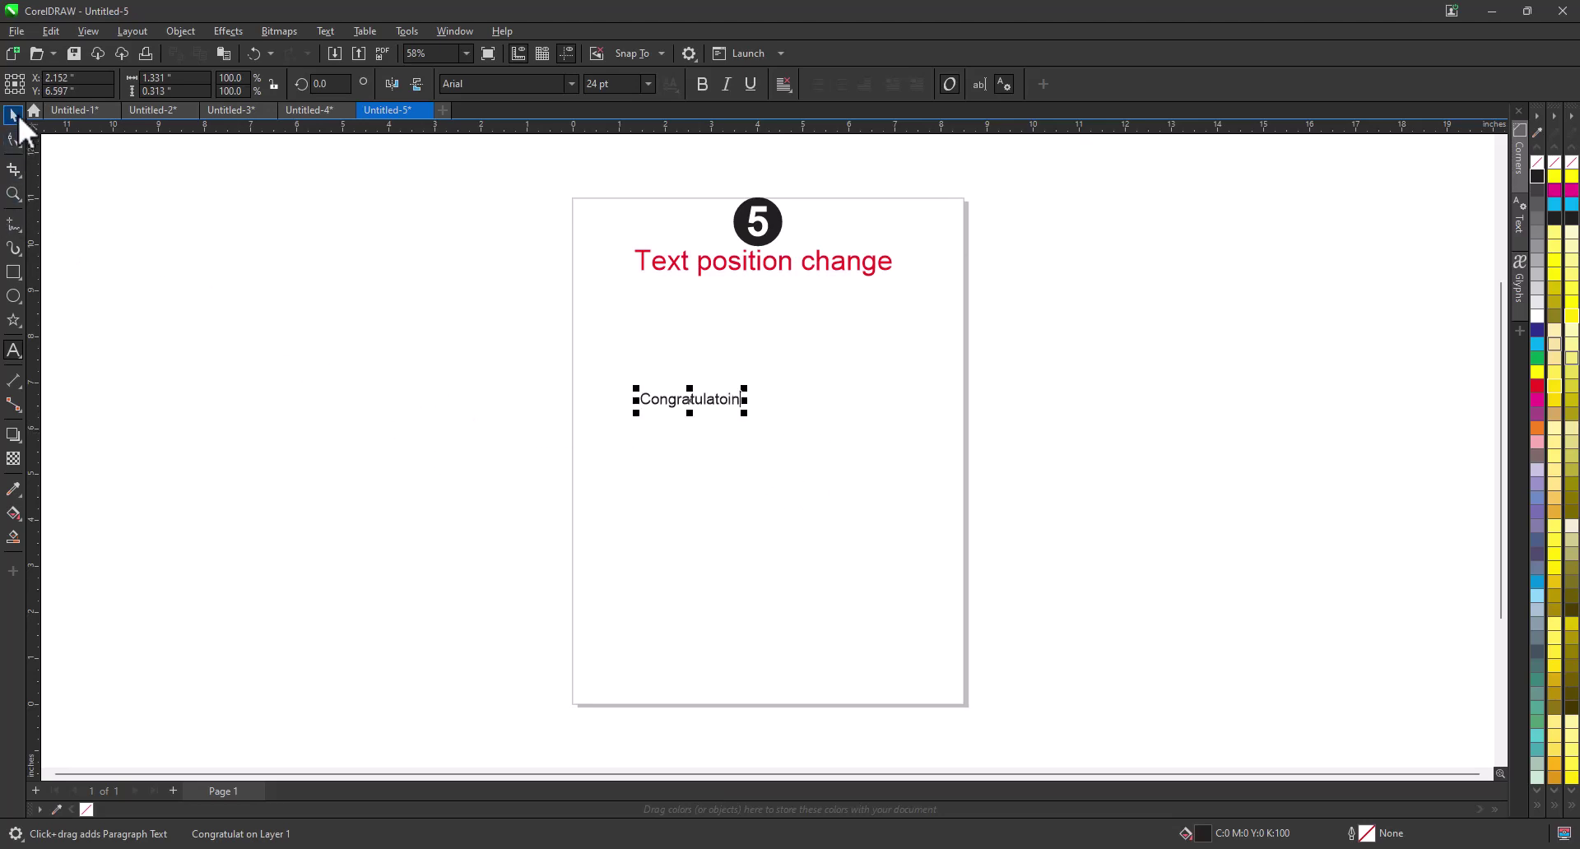
Step: Scale the "Congratulatoin" text up proportionally to about 6.3 inches wide, roughly 71 pt
key(z)
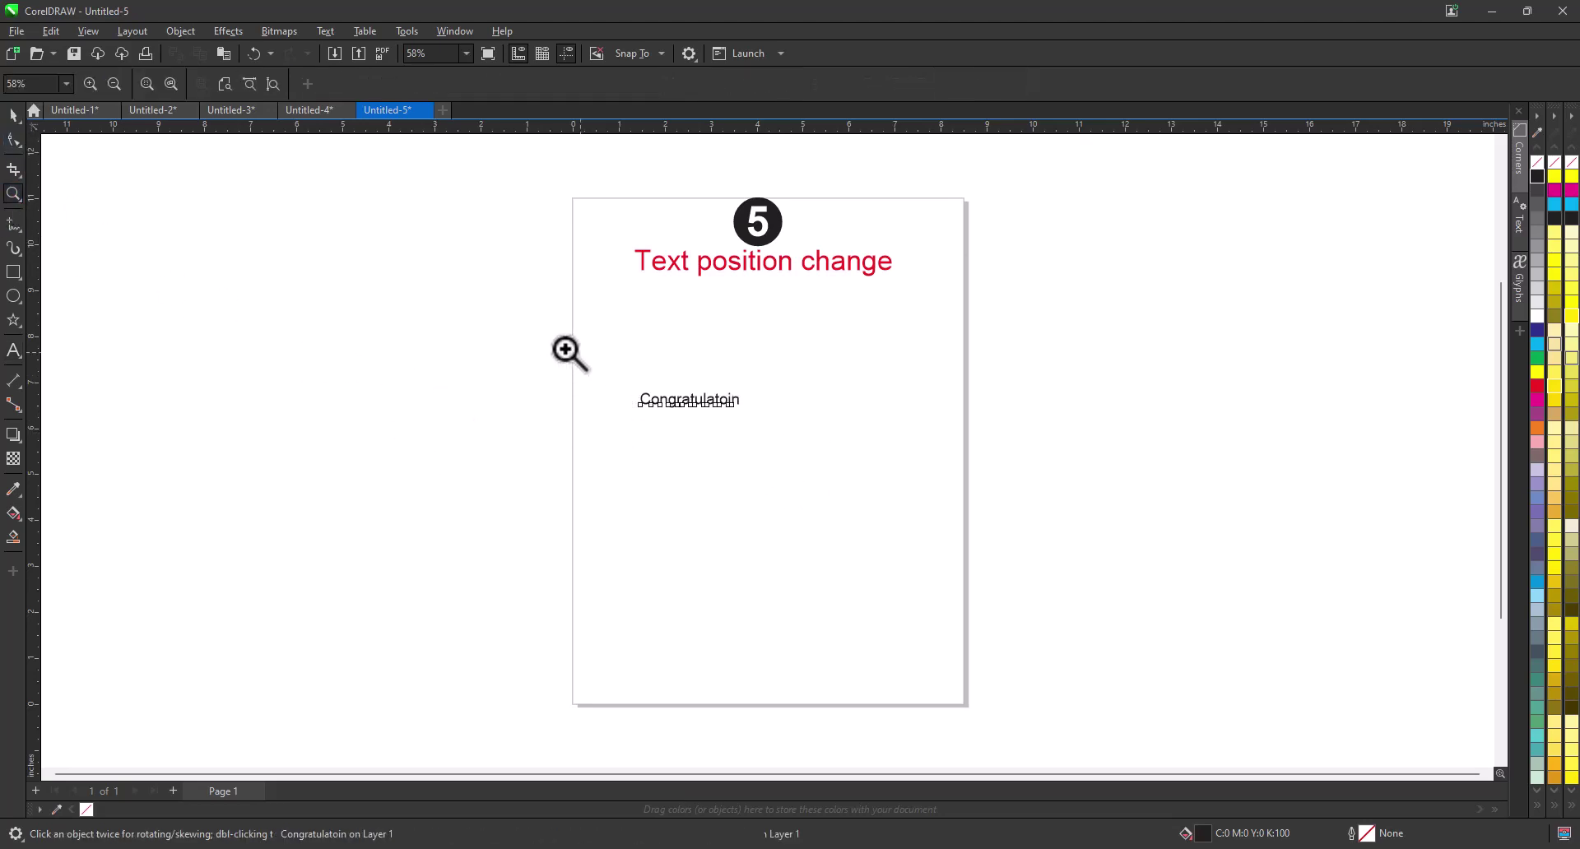
drag(566, 351, 1065, 504)
key(space)
drag(583, 407, 1123, 653)
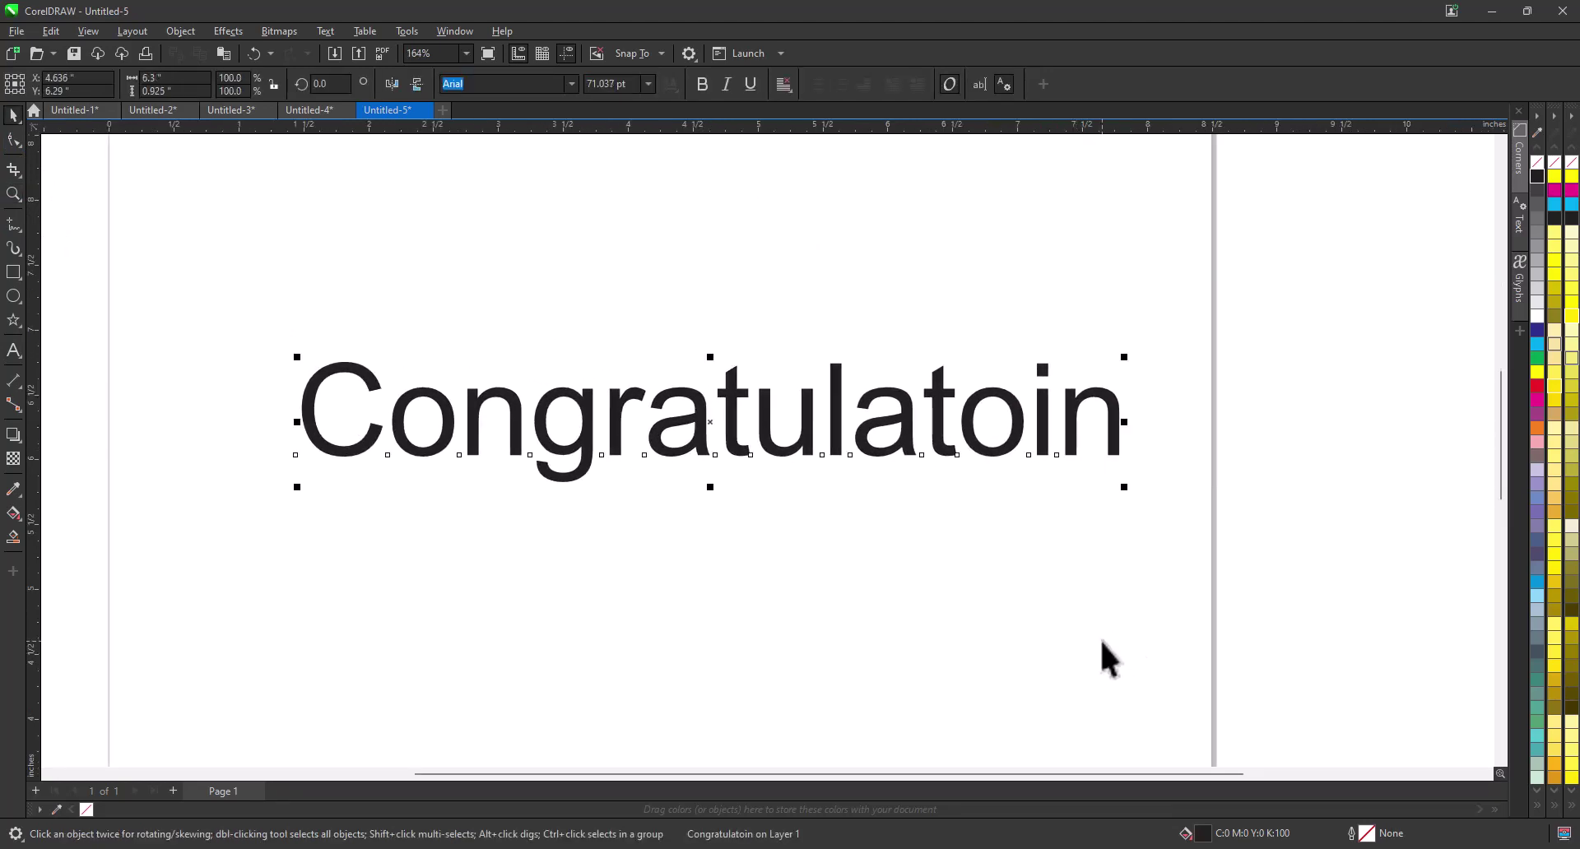
click(1292, 401)
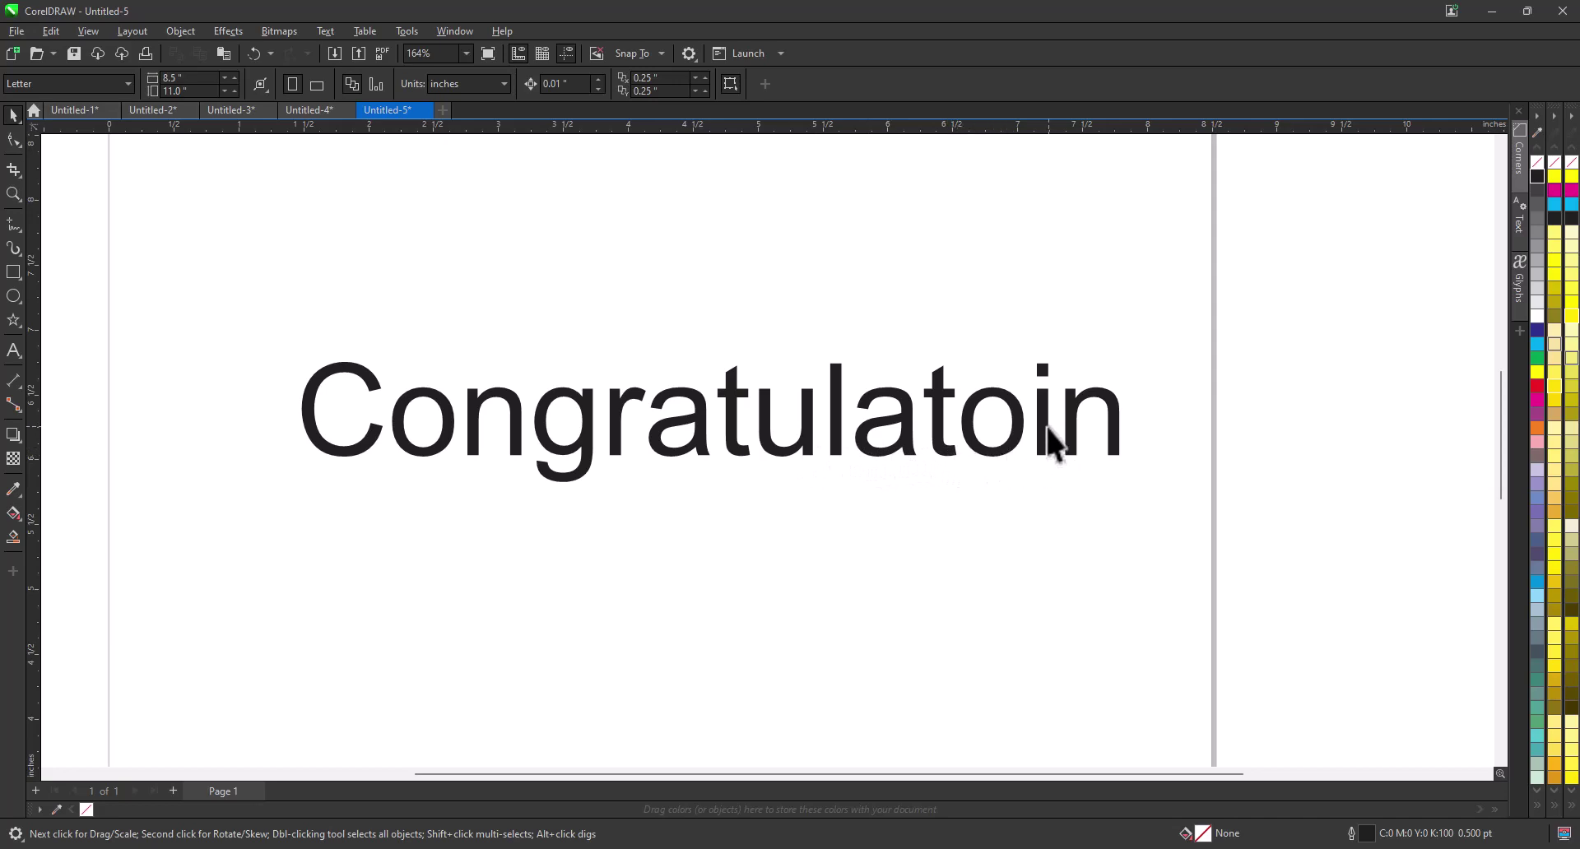
click(996, 435)
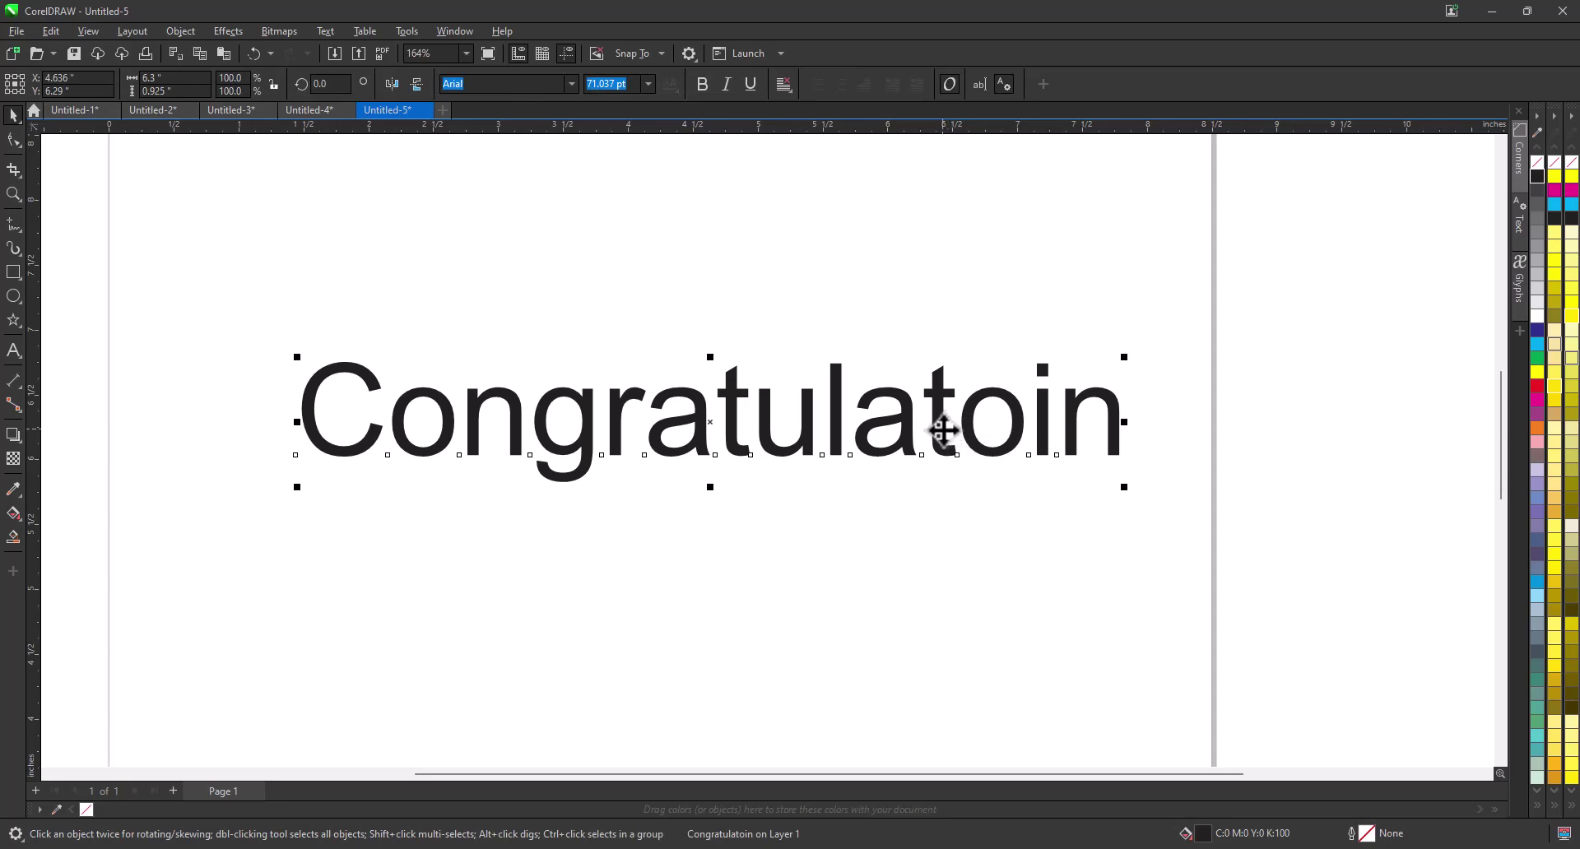
click(1062, 443)
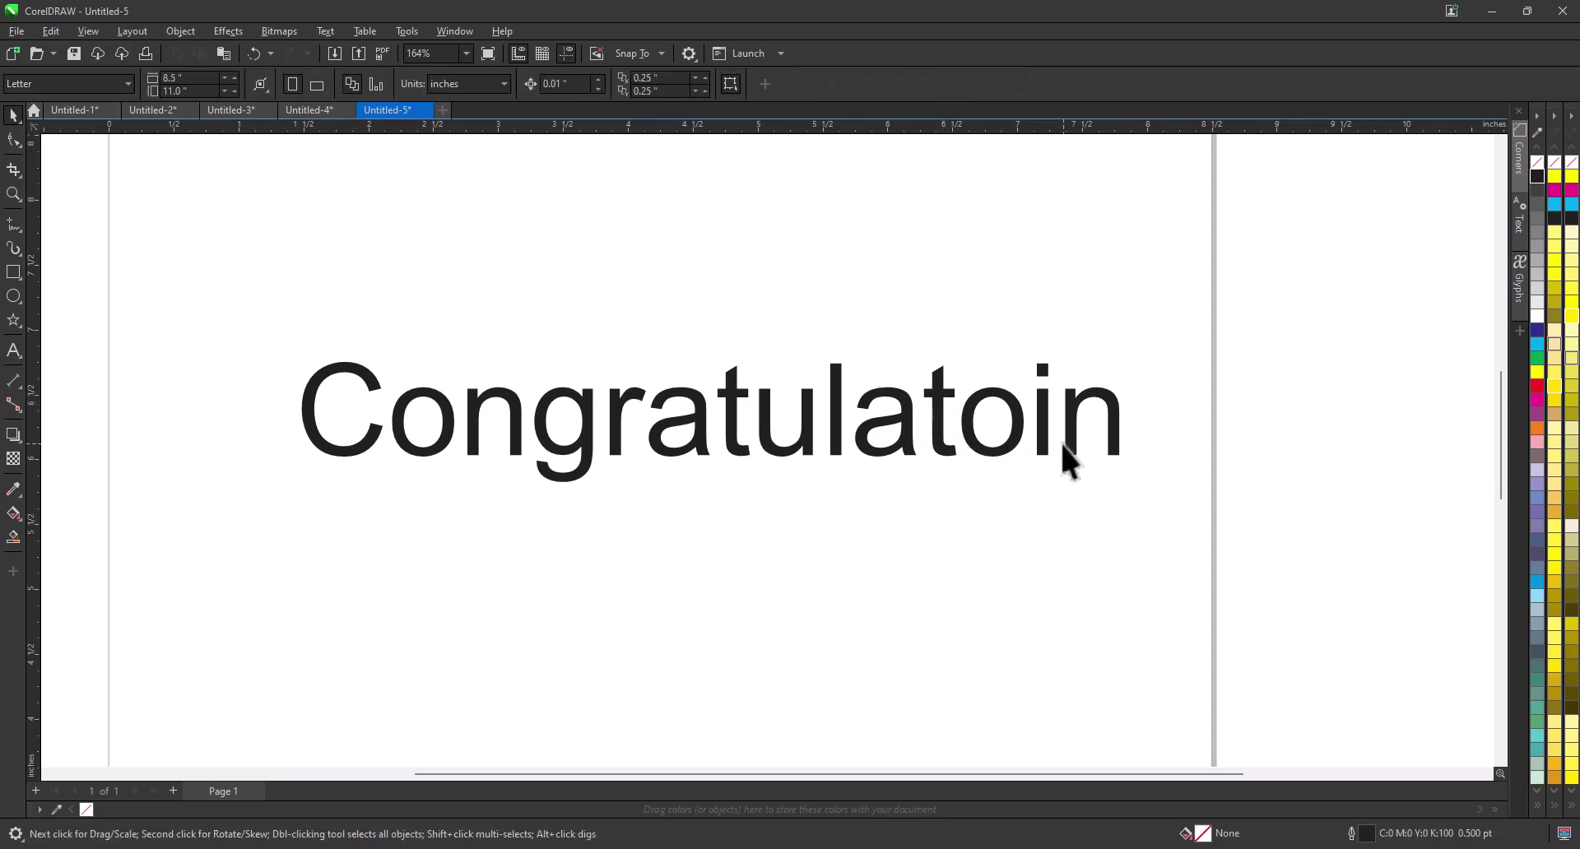
click(1066, 430)
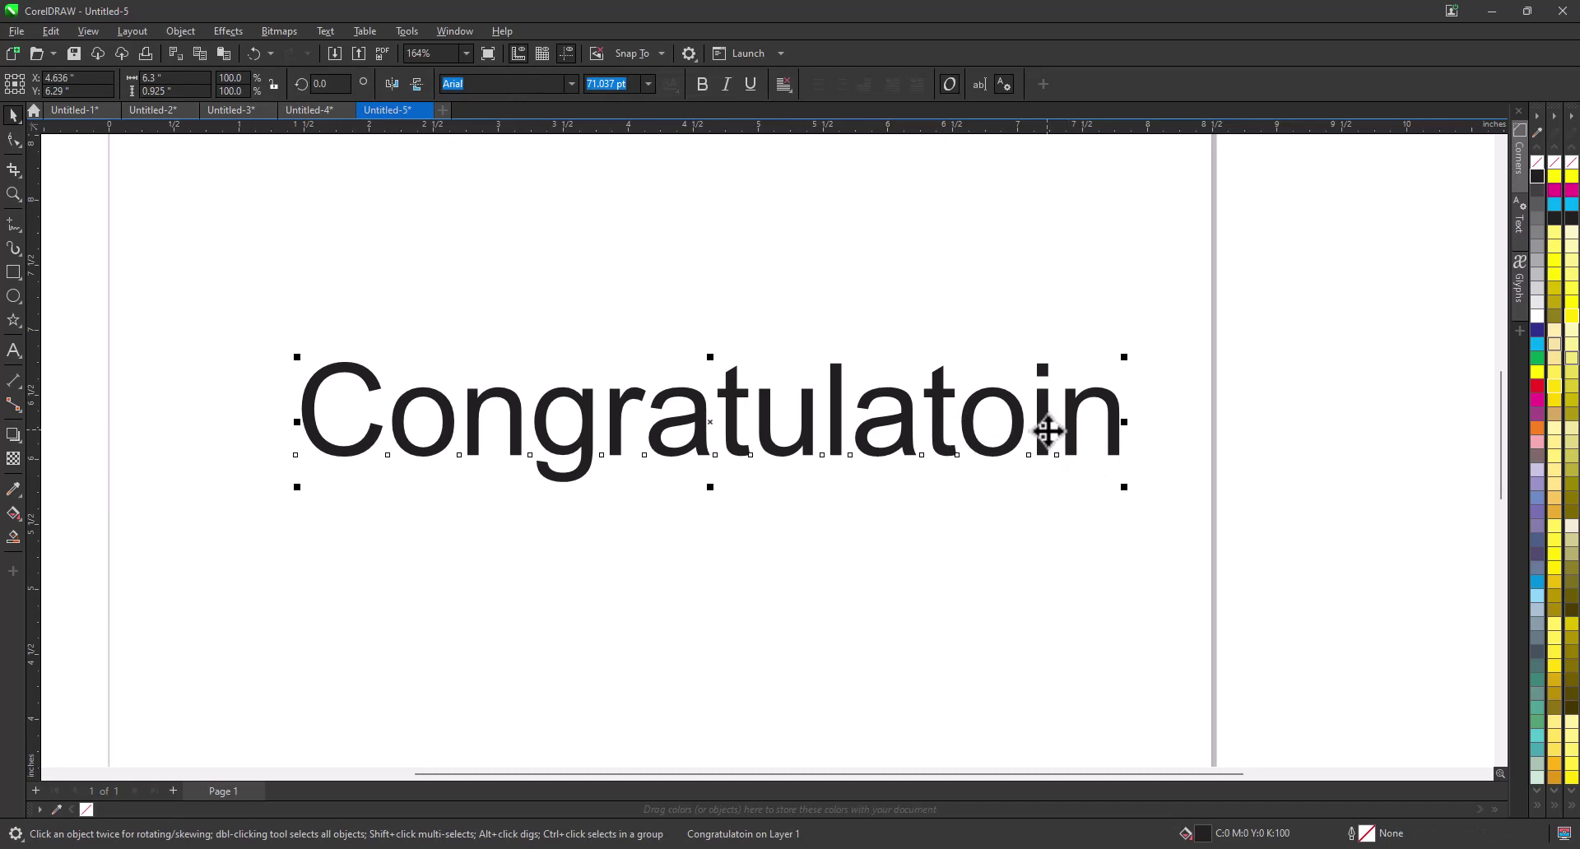
click(14, 353)
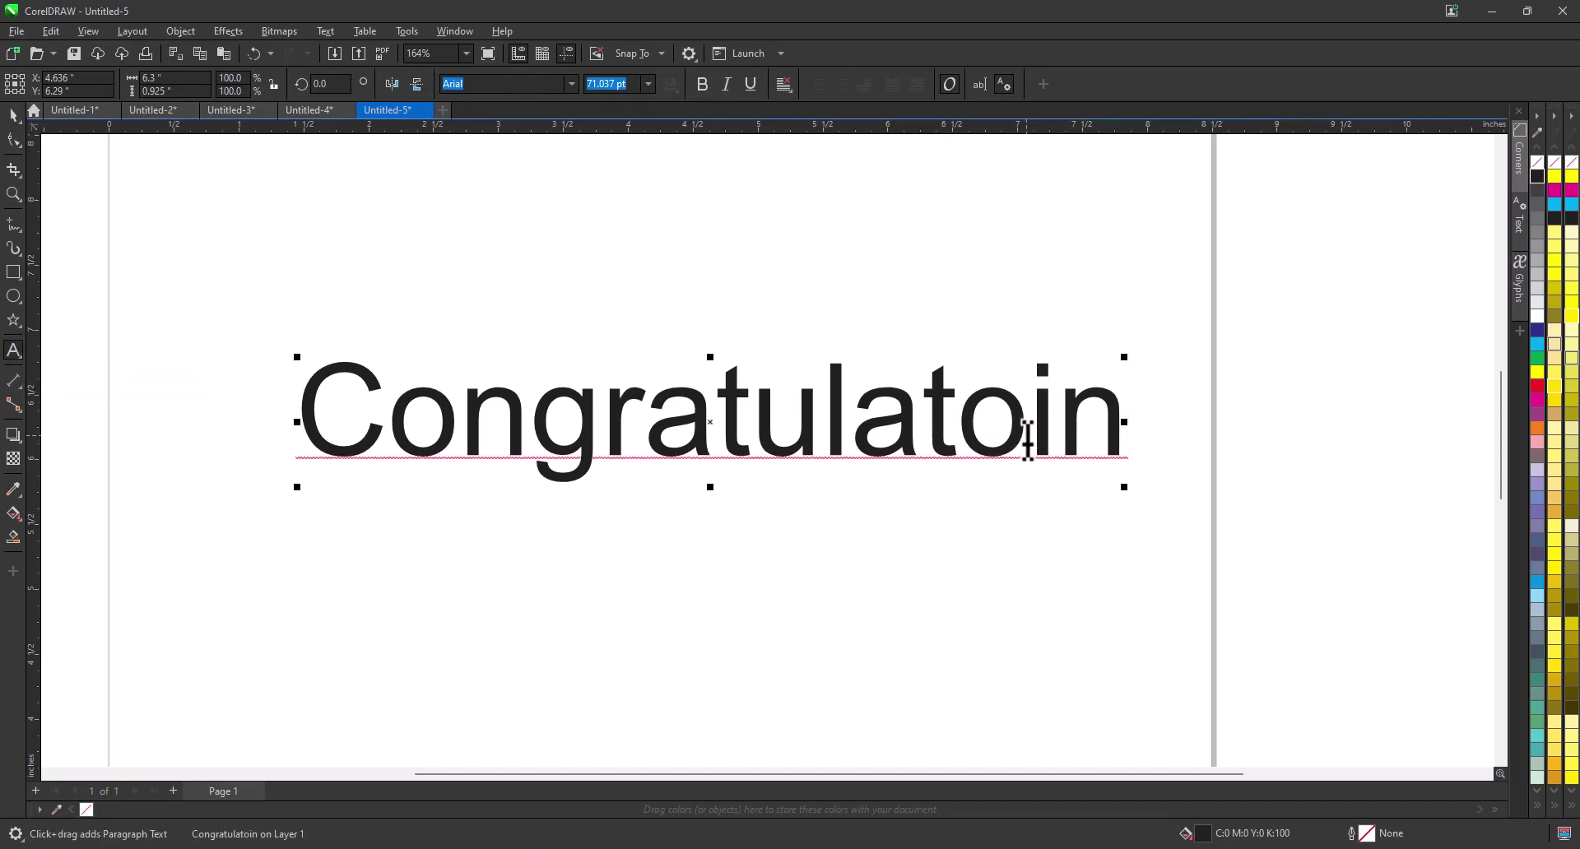
drag(1057, 441, 976, 442)
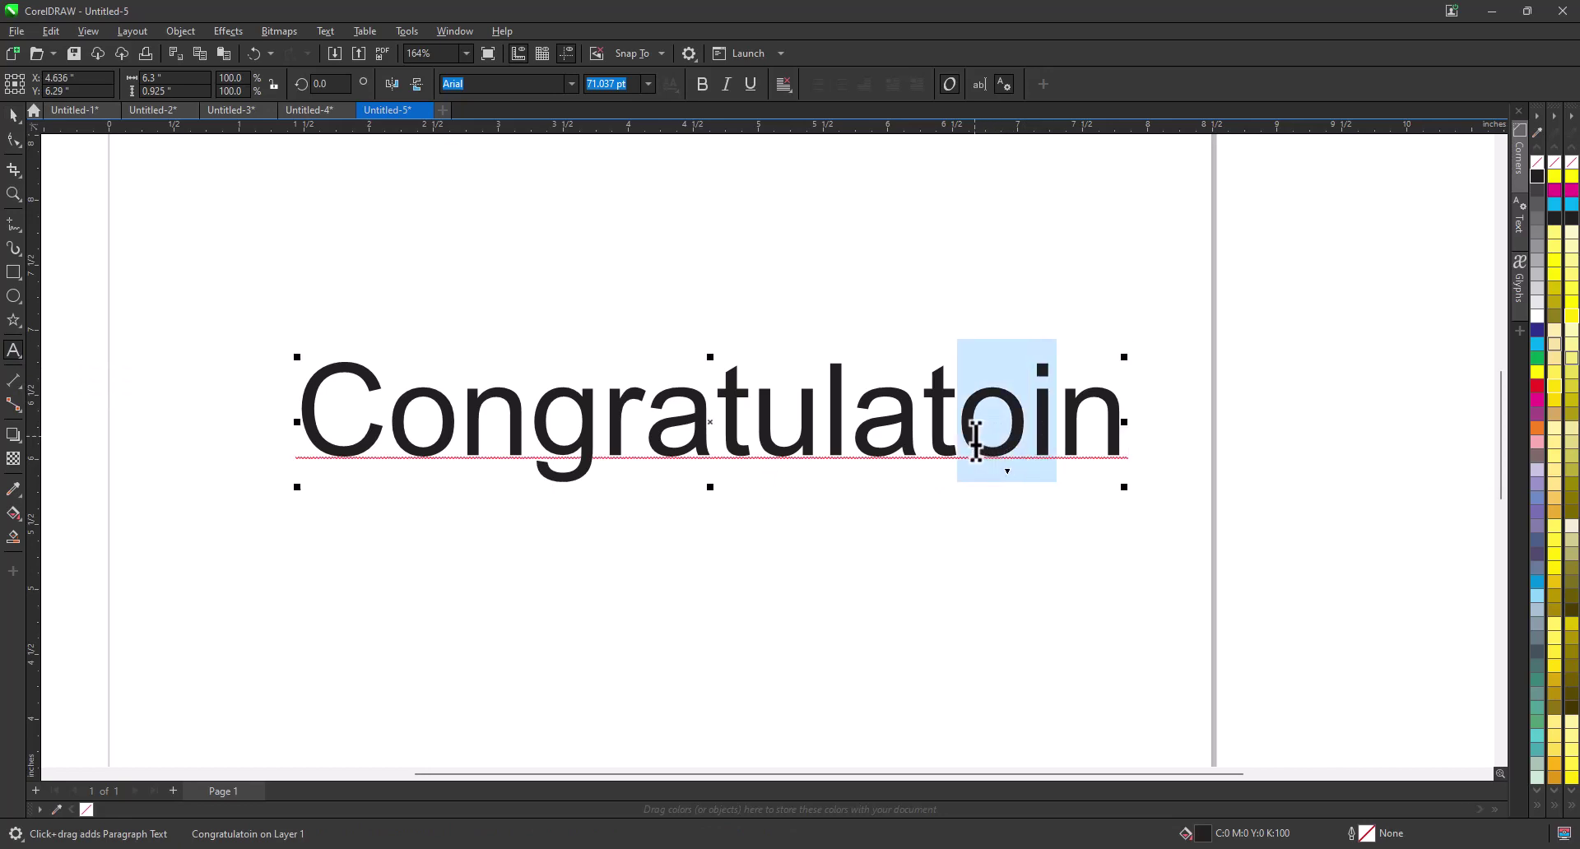
click(13, 116)
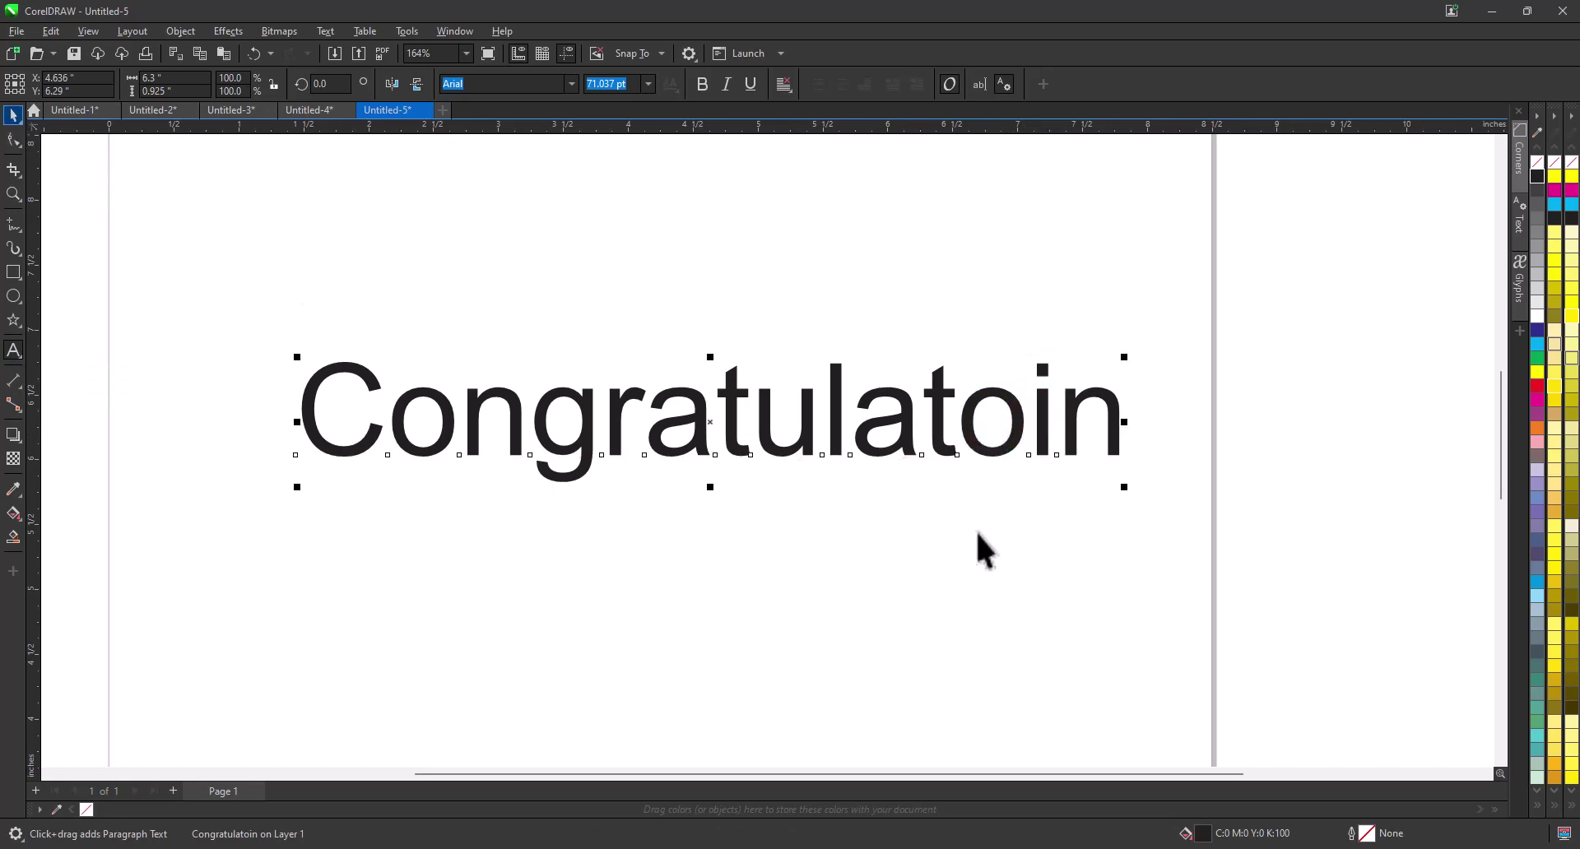
click(1154, 467)
click(1040, 436)
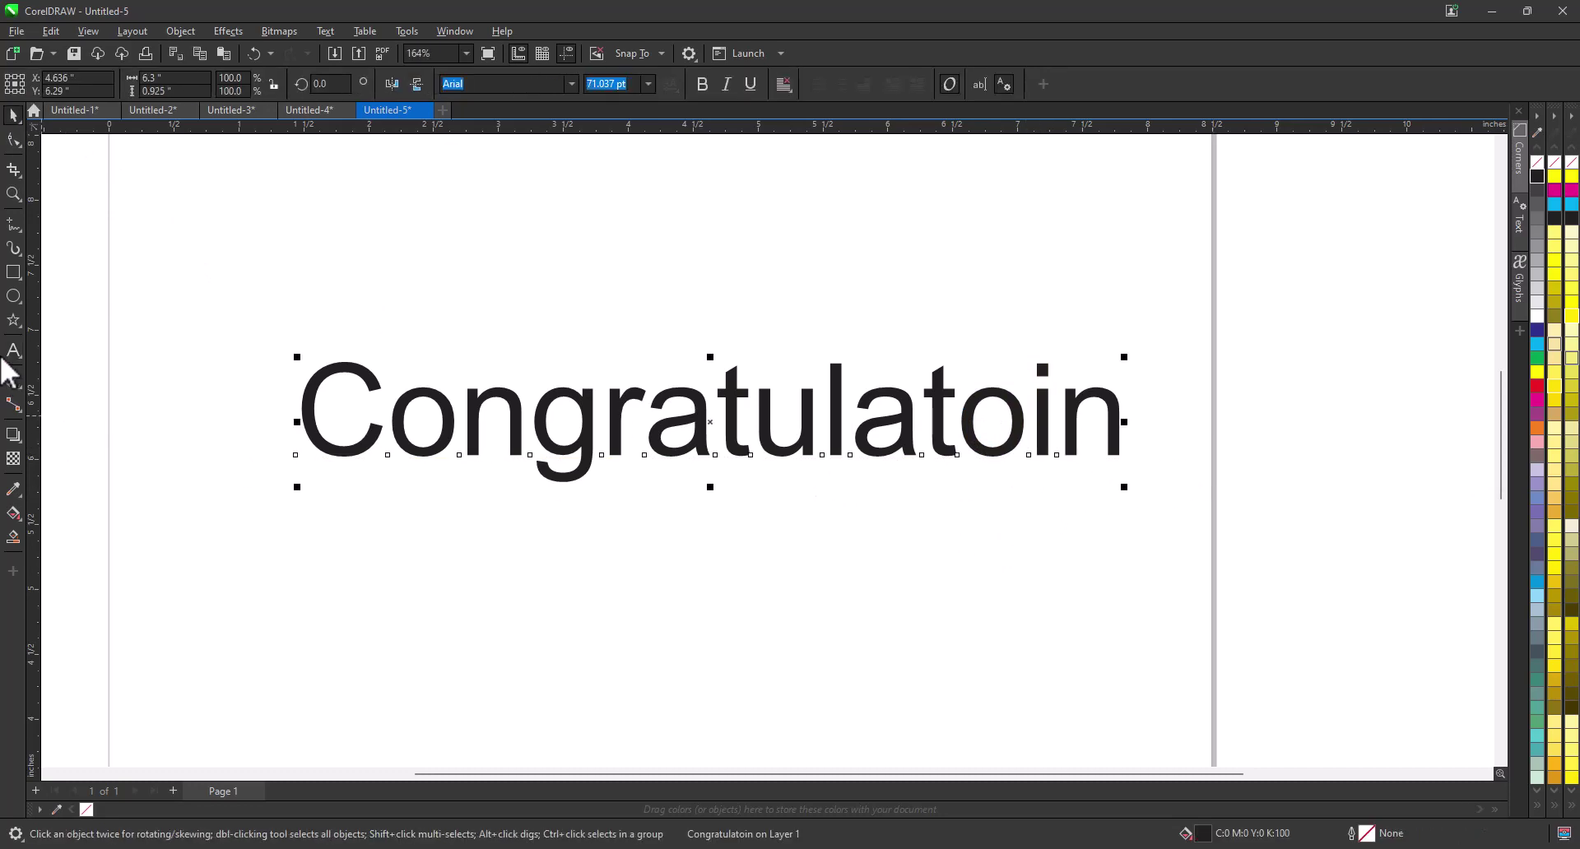
Step: Correct the misspelled word to "Congratulation" by moving the letter "i" in front of the "o" within the text
click(14, 352)
drag(1055, 425, 959, 436)
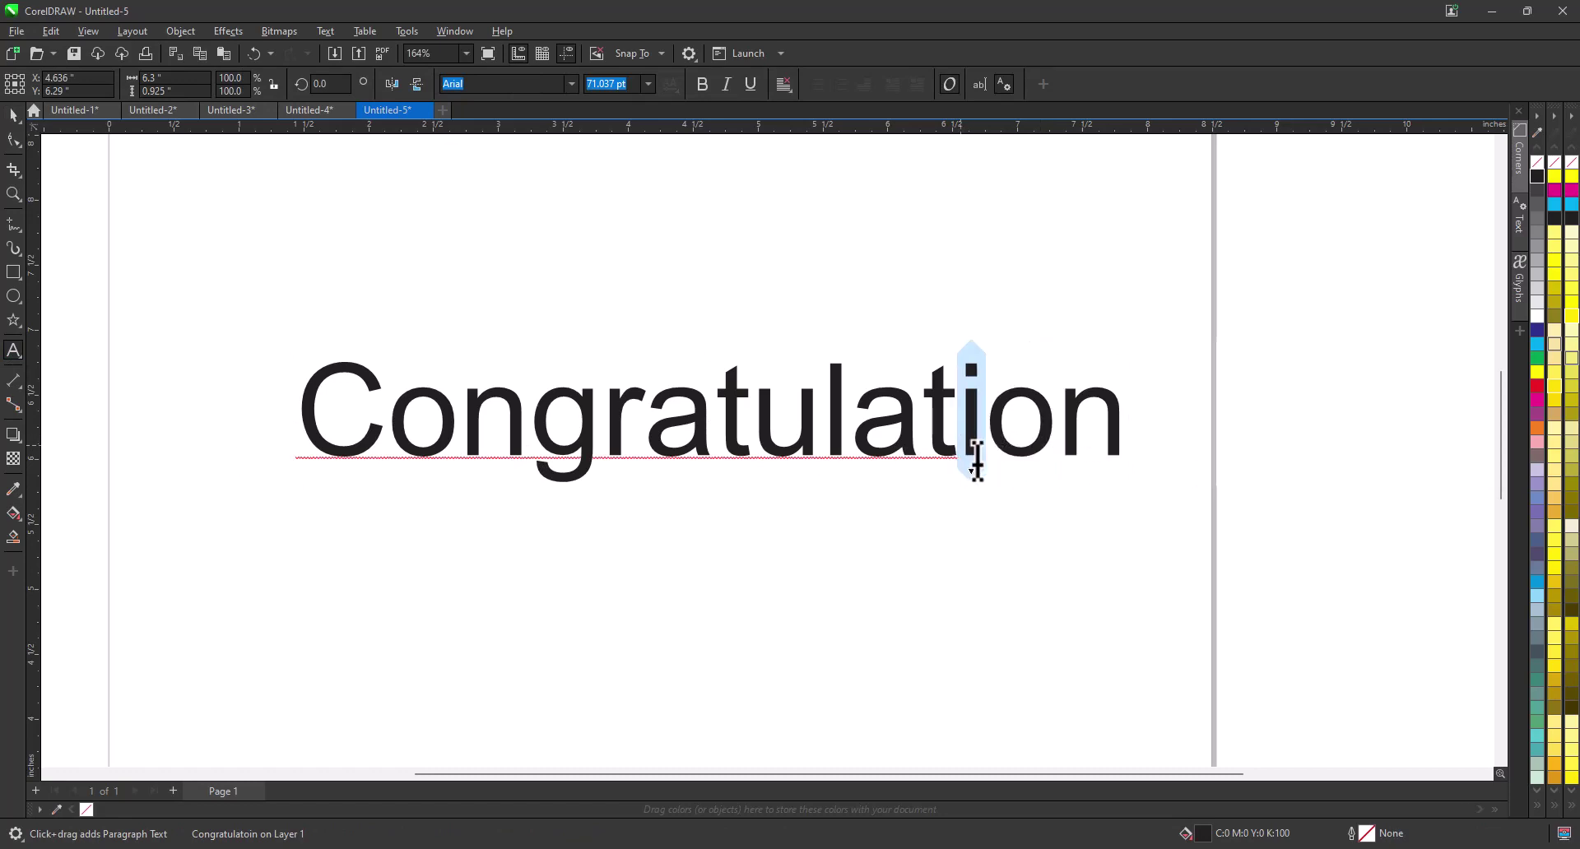
click(13, 116)
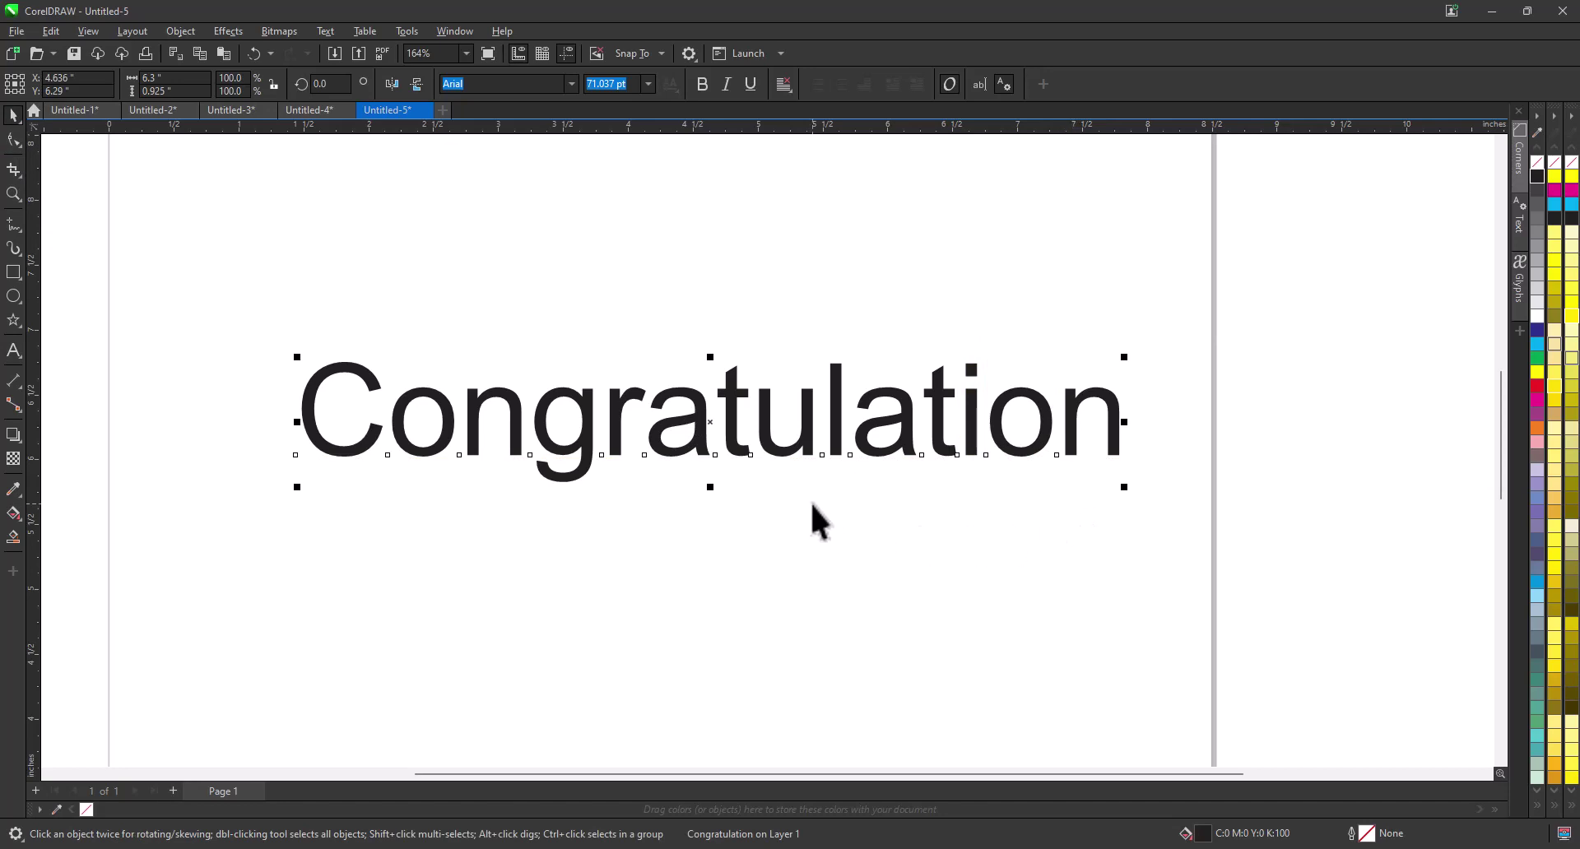
Step: Colour only the first letter "a" of "Congratulation" red
double_click(701, 442)
drag(698, 447, 674, 439)
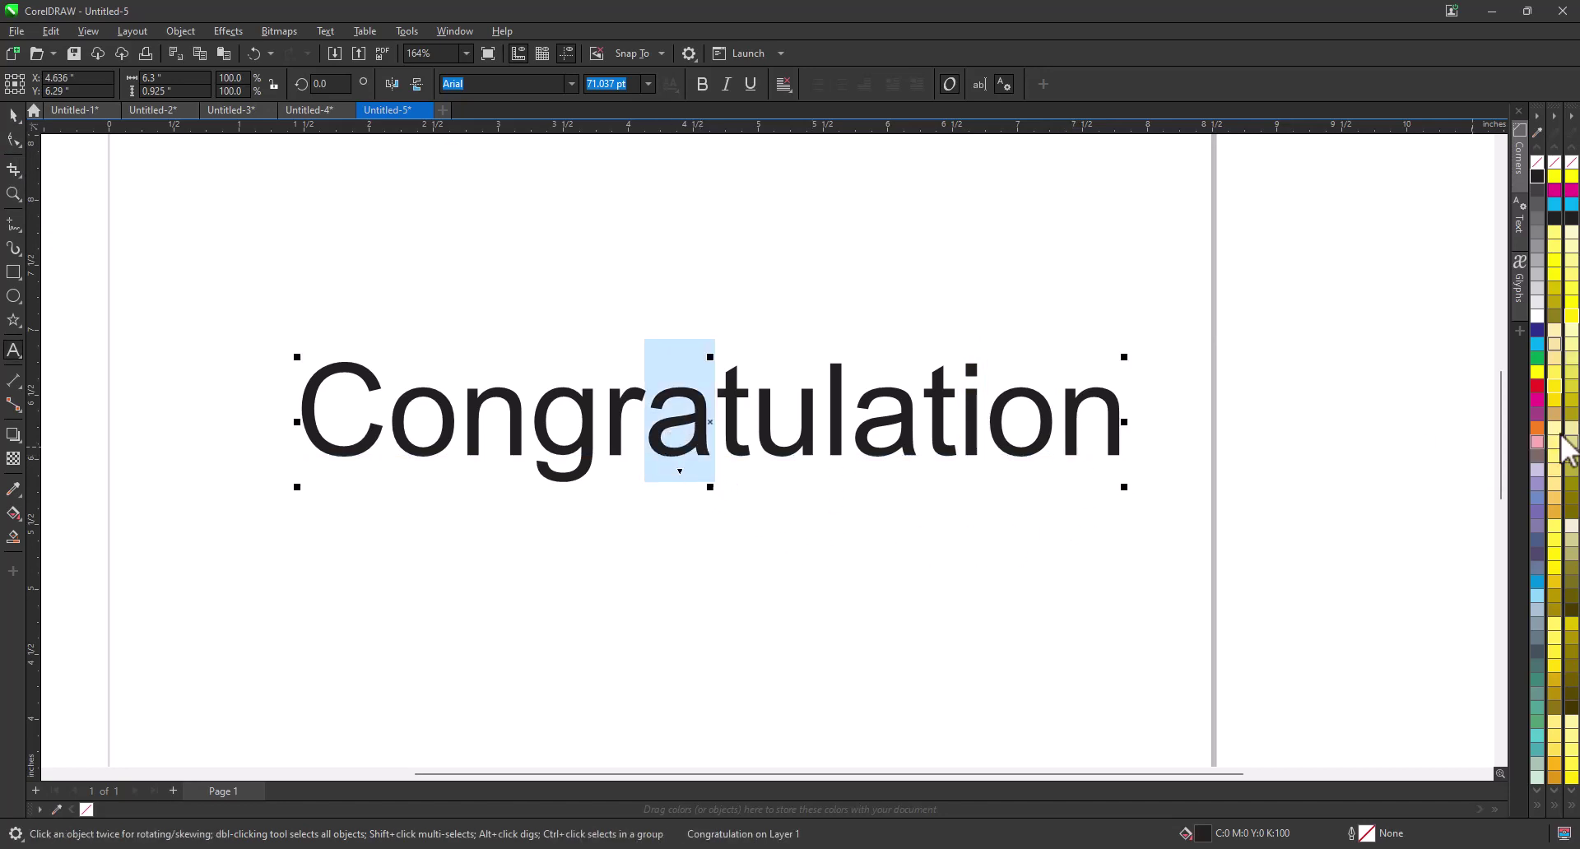
click(1538, 386)
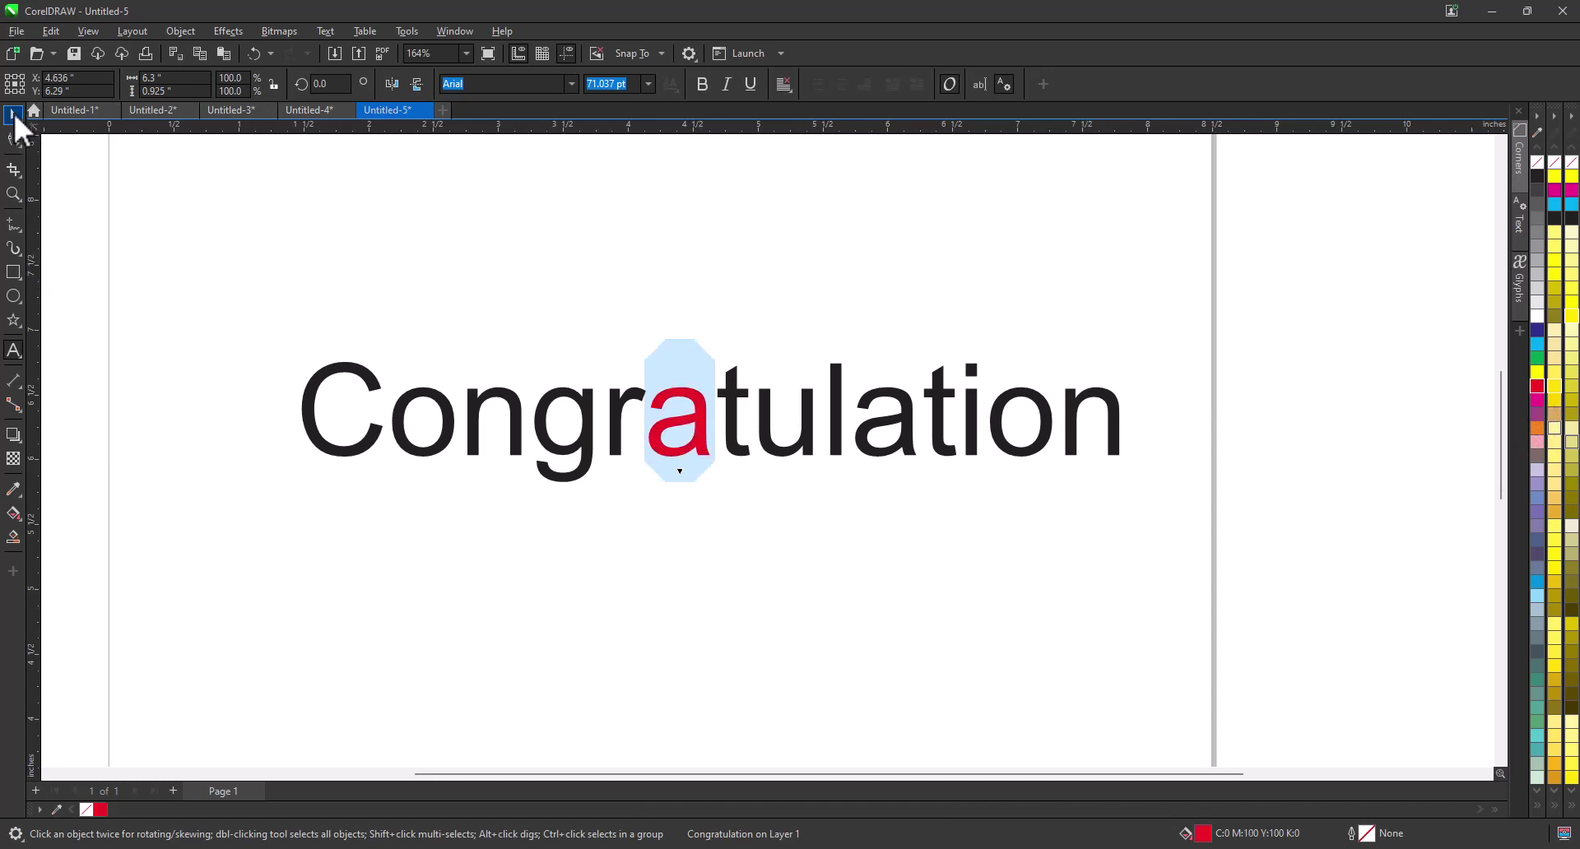
click(14, 116)
click(663, 273)
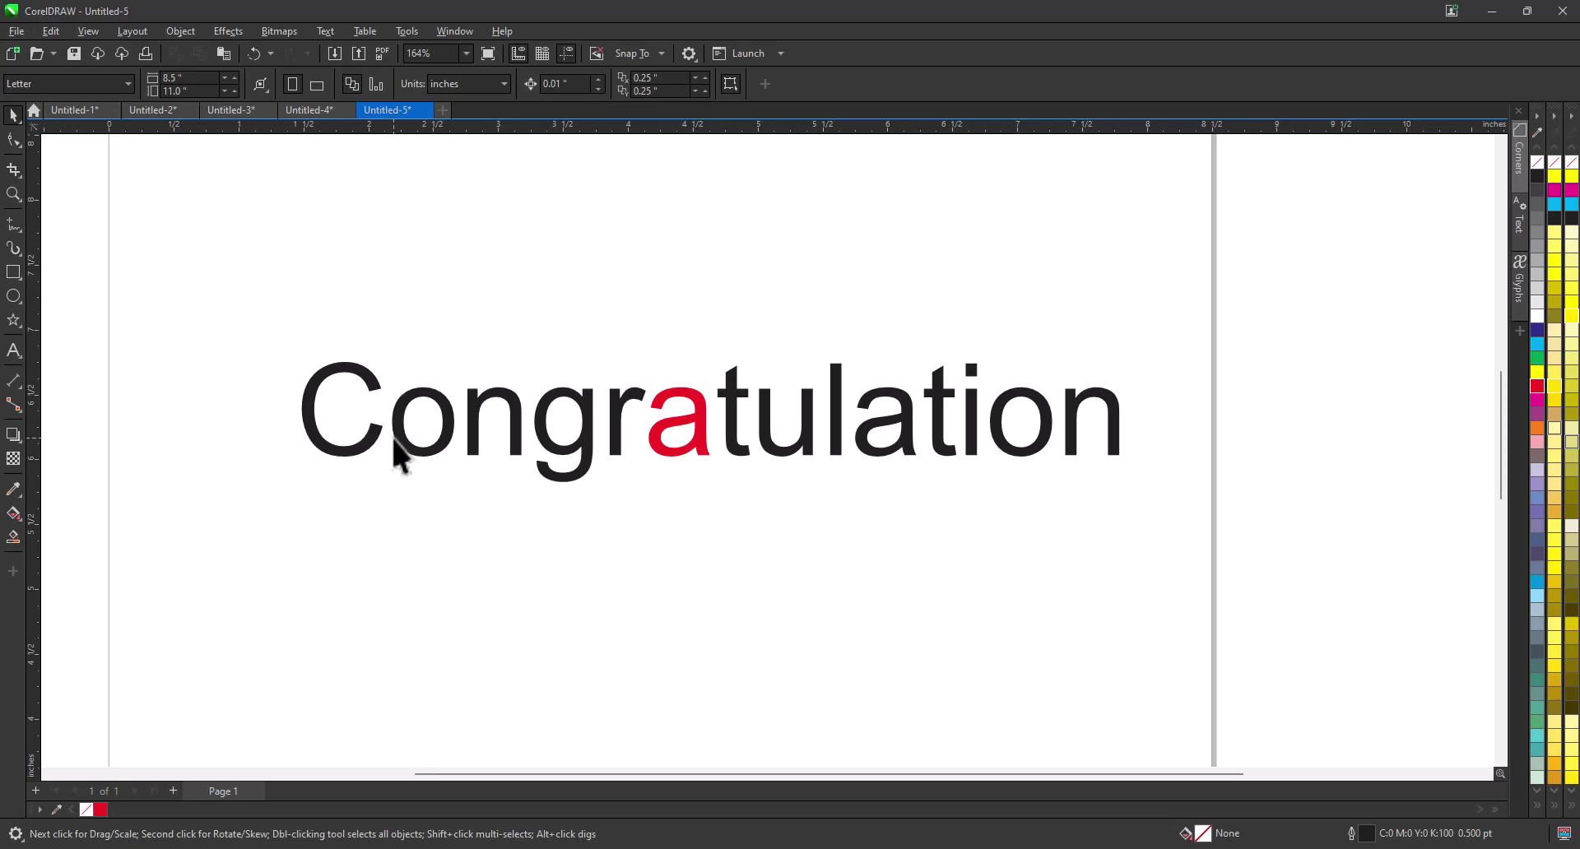
Step: Move the red "a" within the word so that it directly follows the capital "C"
click(13, 350)
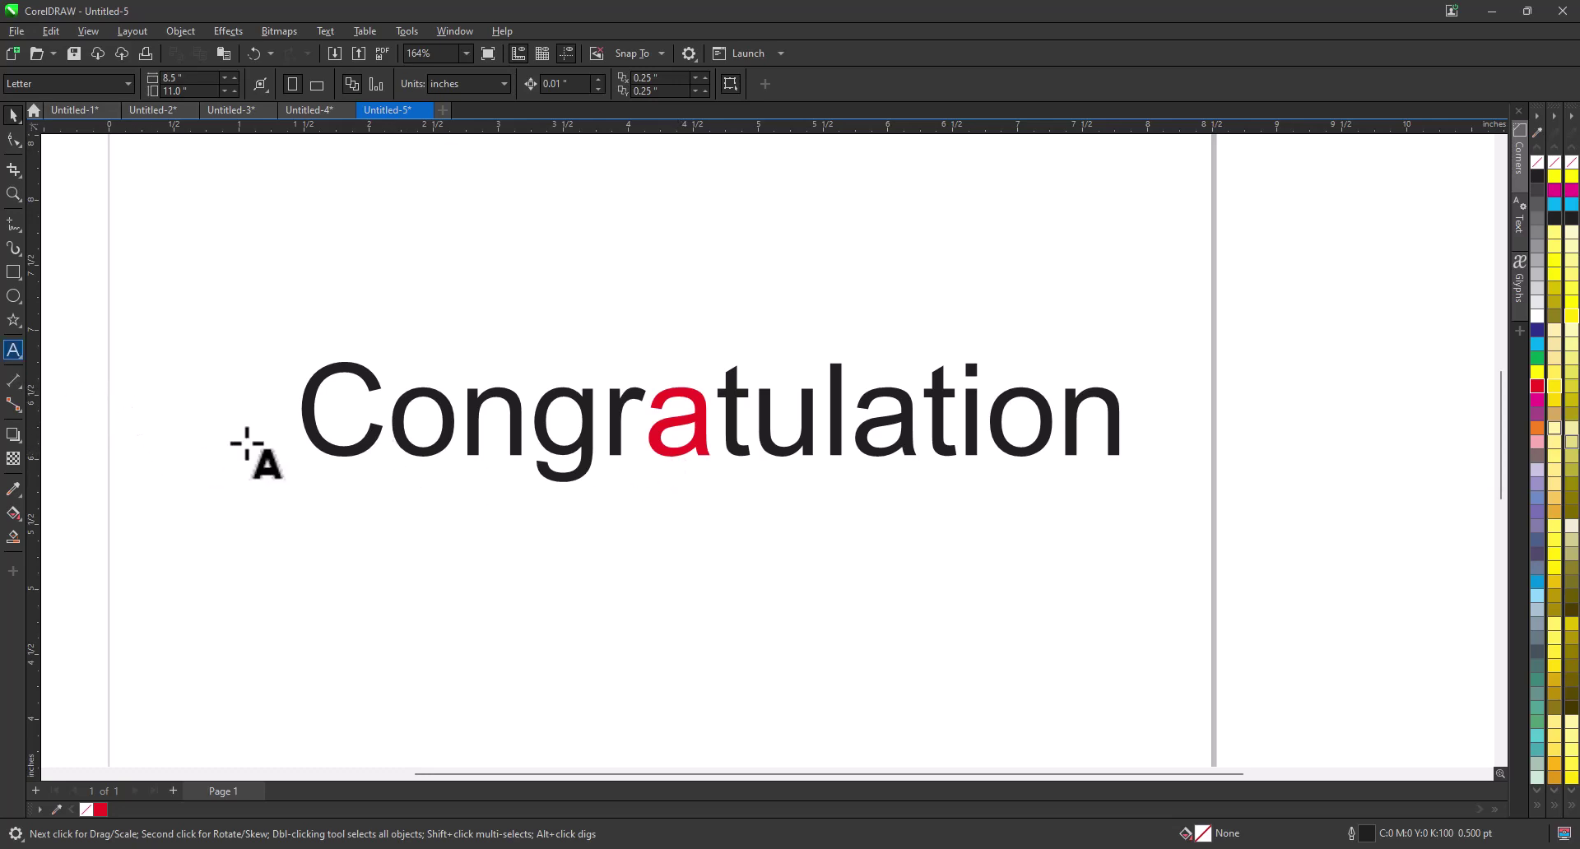
click(702, 428)
key(shift+Left)
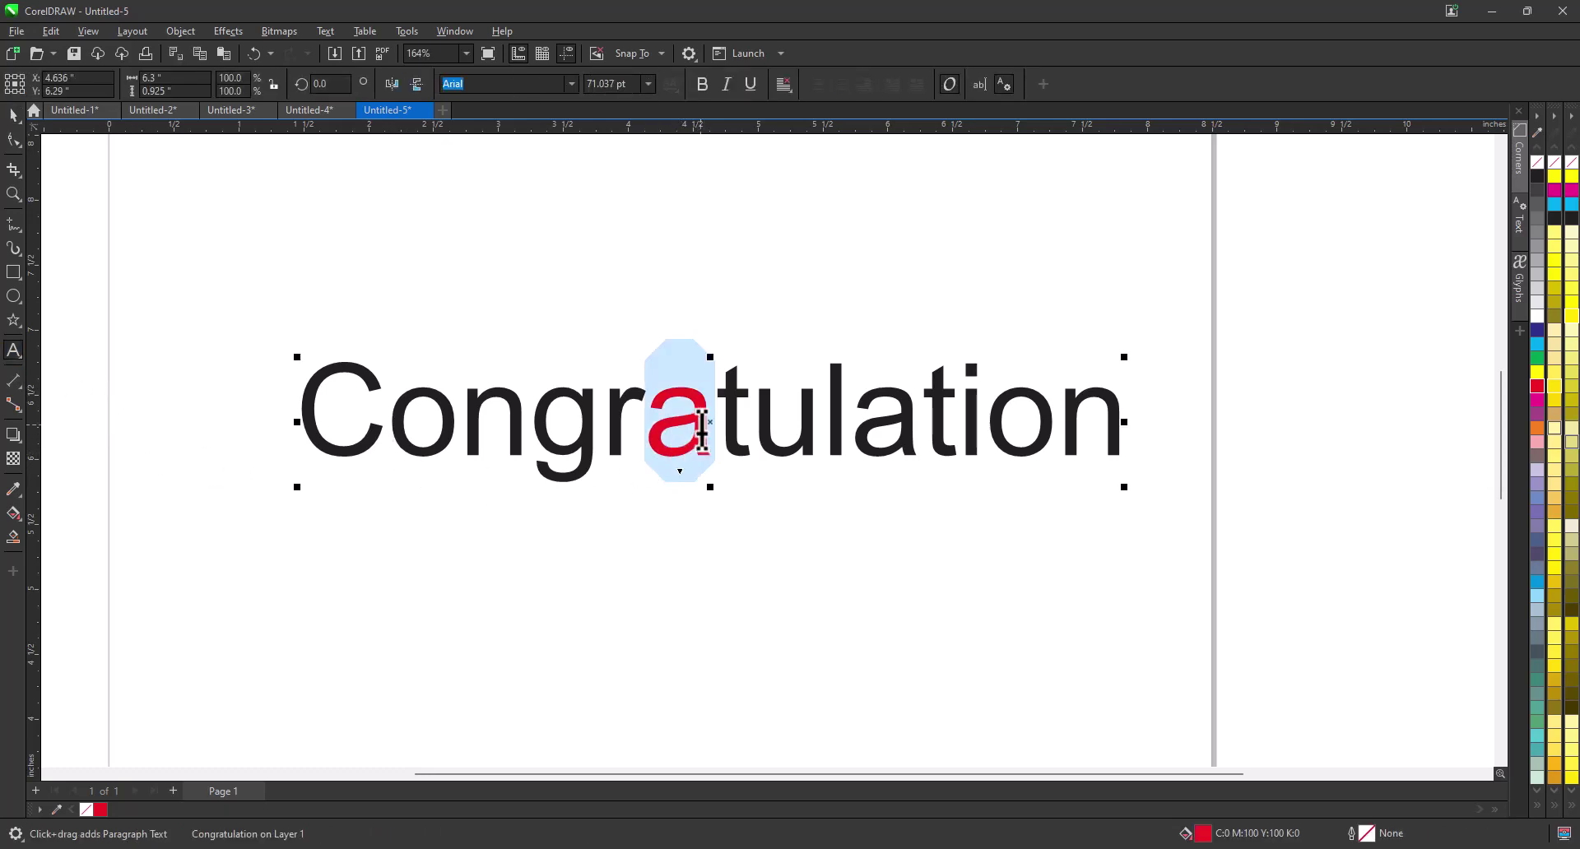
mouse_move(703, 428)
mouse_down()
mouse_move(725, 457)
mouse_move(379, 429)
mouse_up()
click(13, 117)
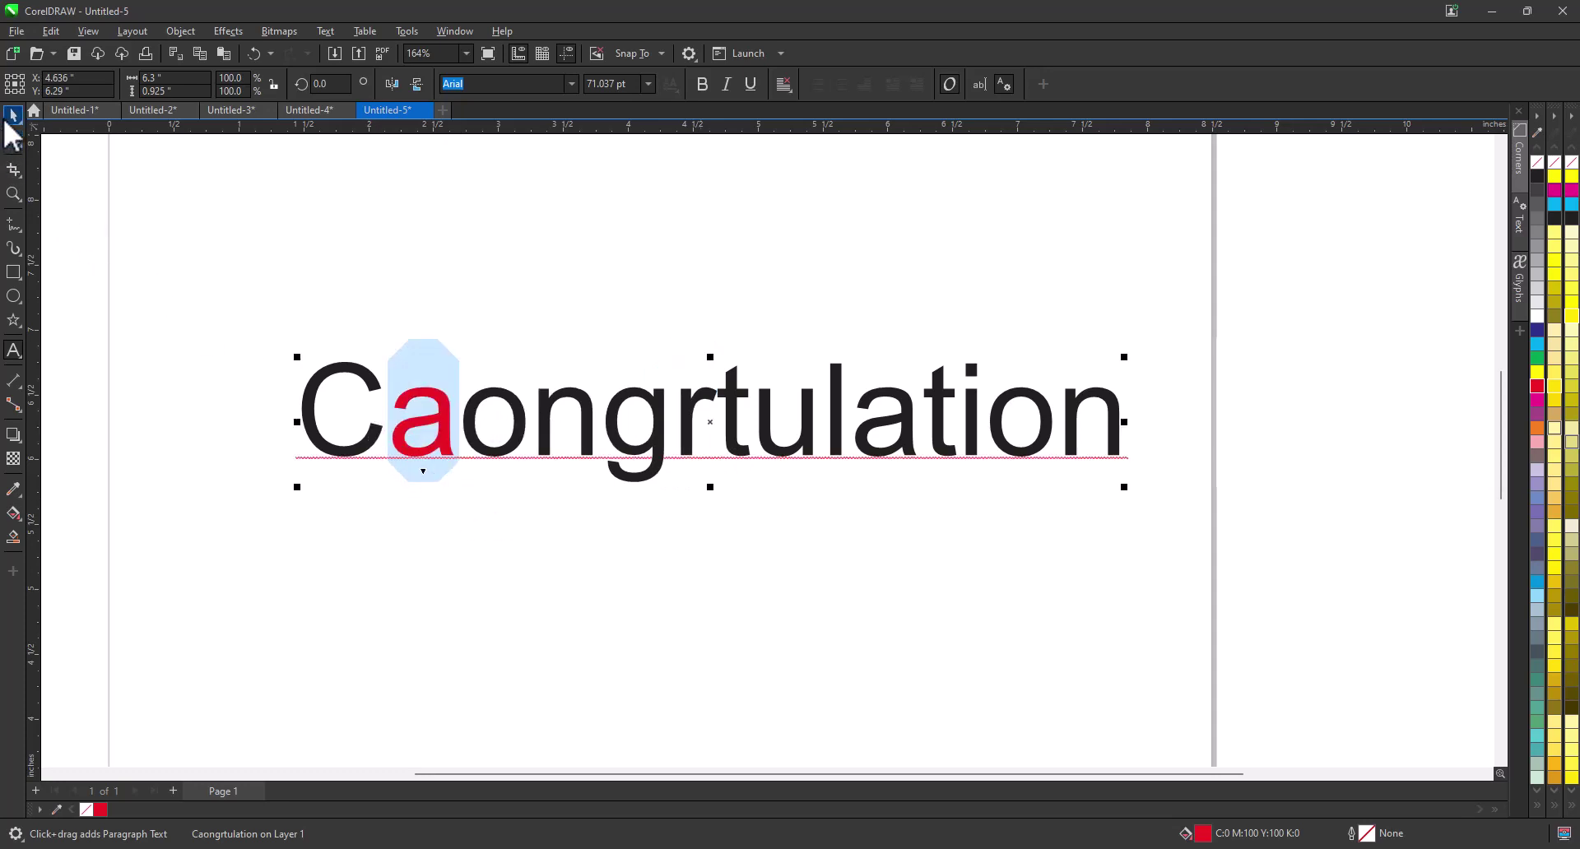
Step: Colour only the letter "t" that follows the "r" in "Caongrtulation" green
double_click(735, 425)
drag(750, 420, 717, 420)
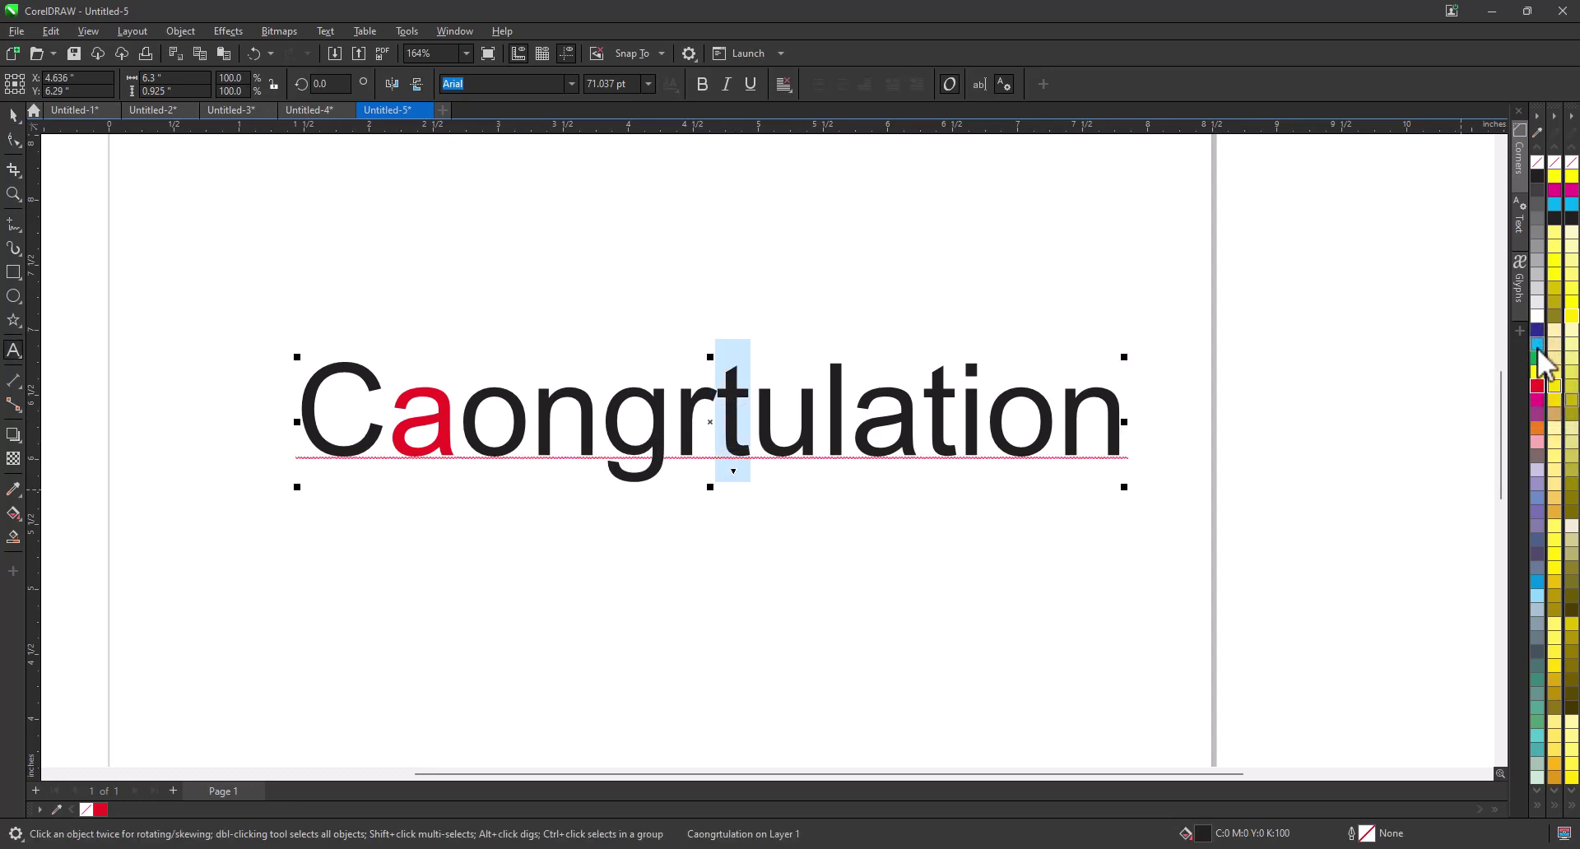
click(1537, 357)
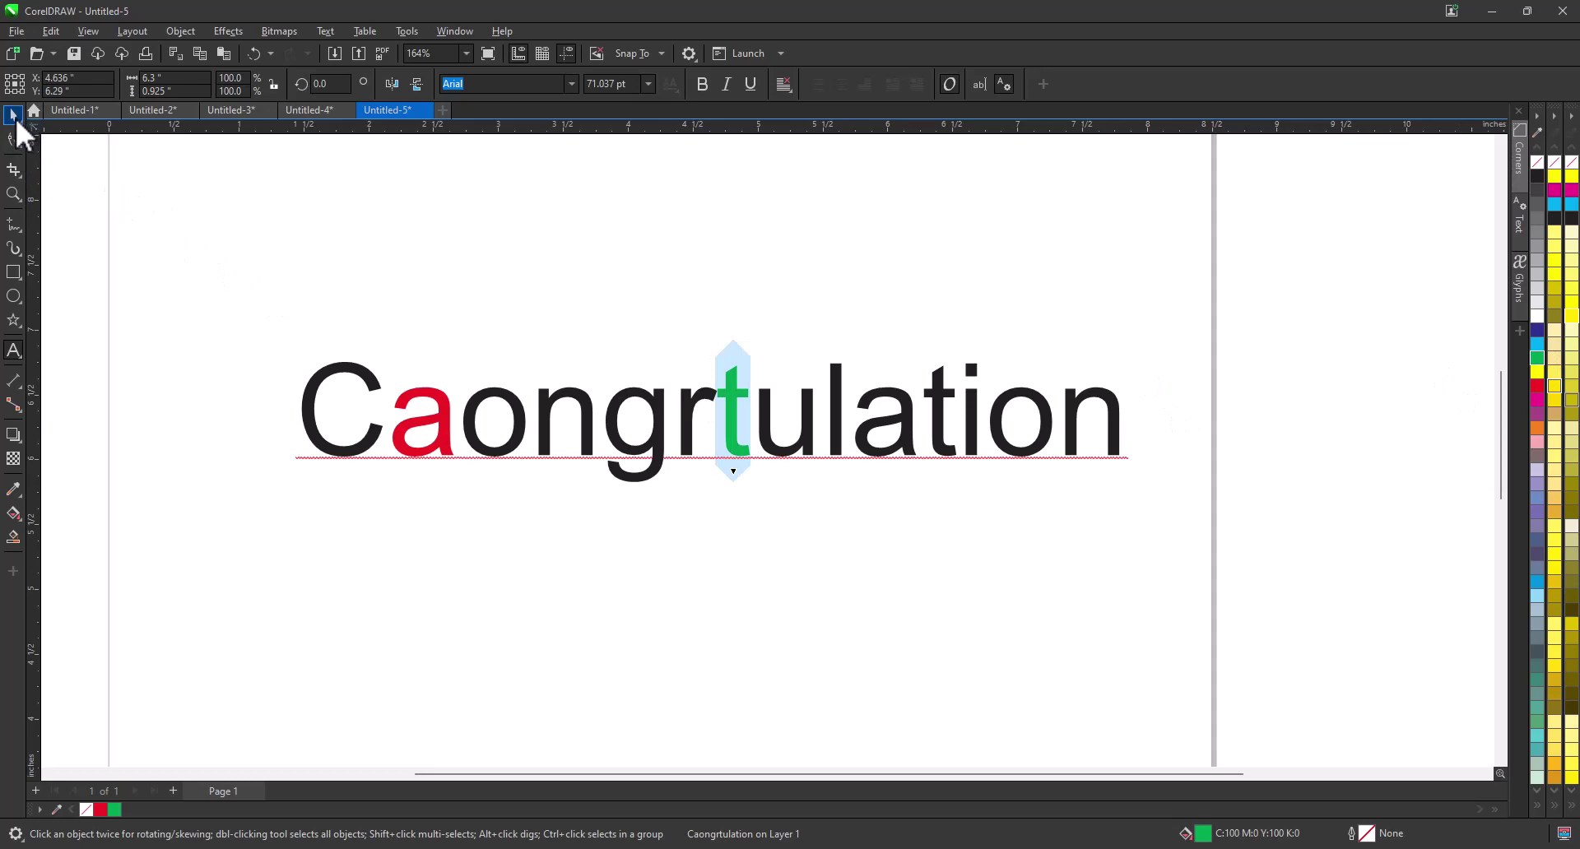
click(13, 115)
click(681, 423)
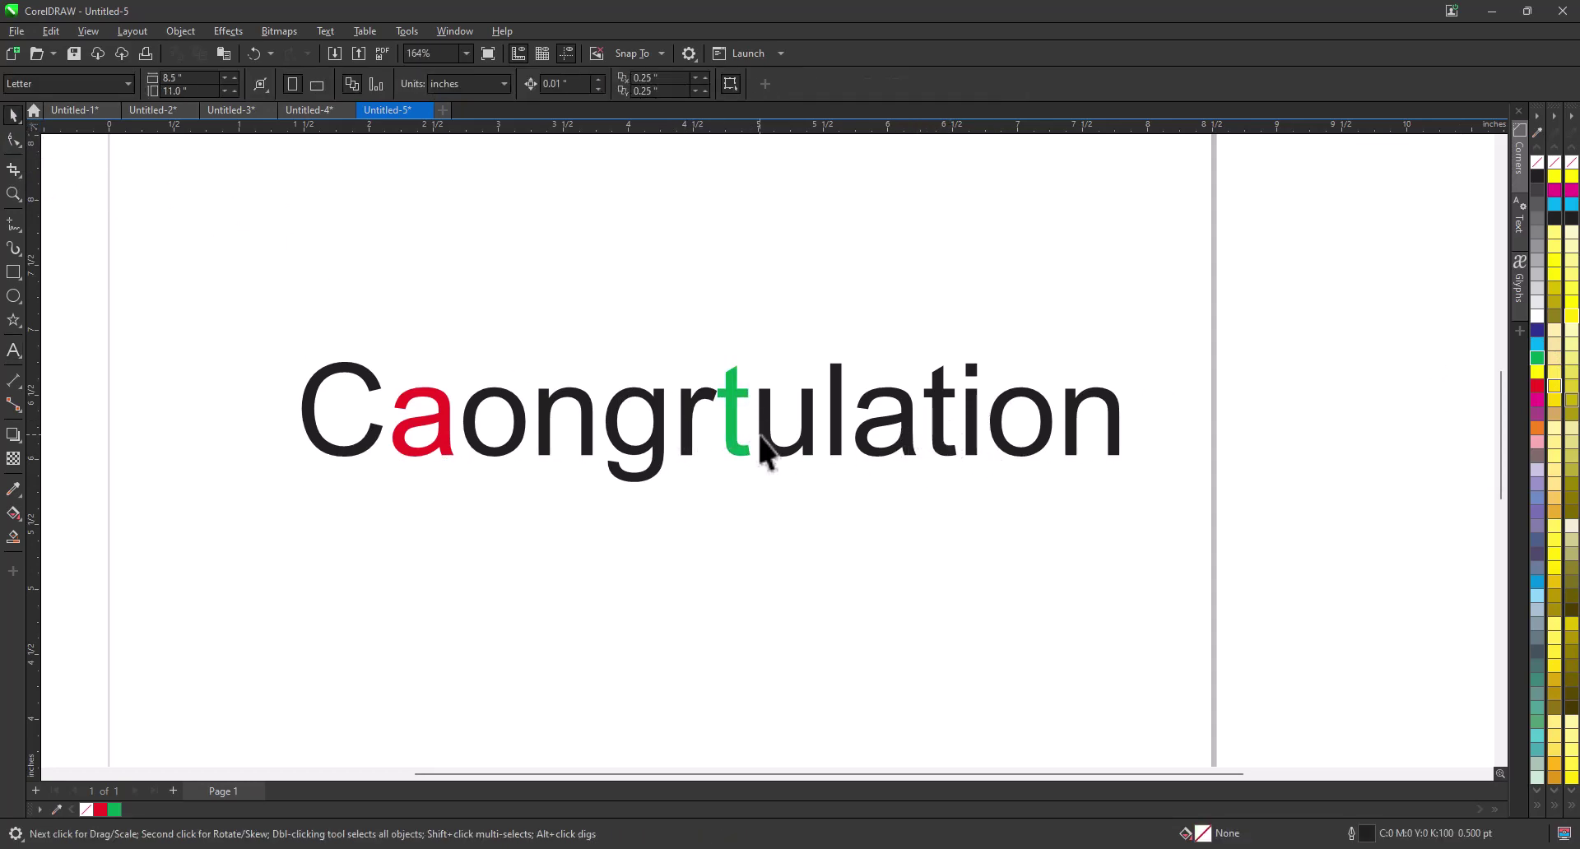
Step: Move the green "t" within the word to just before the other "t", spelling "Caongrulattion"
double_click(735, 430)
key(shift+Left)
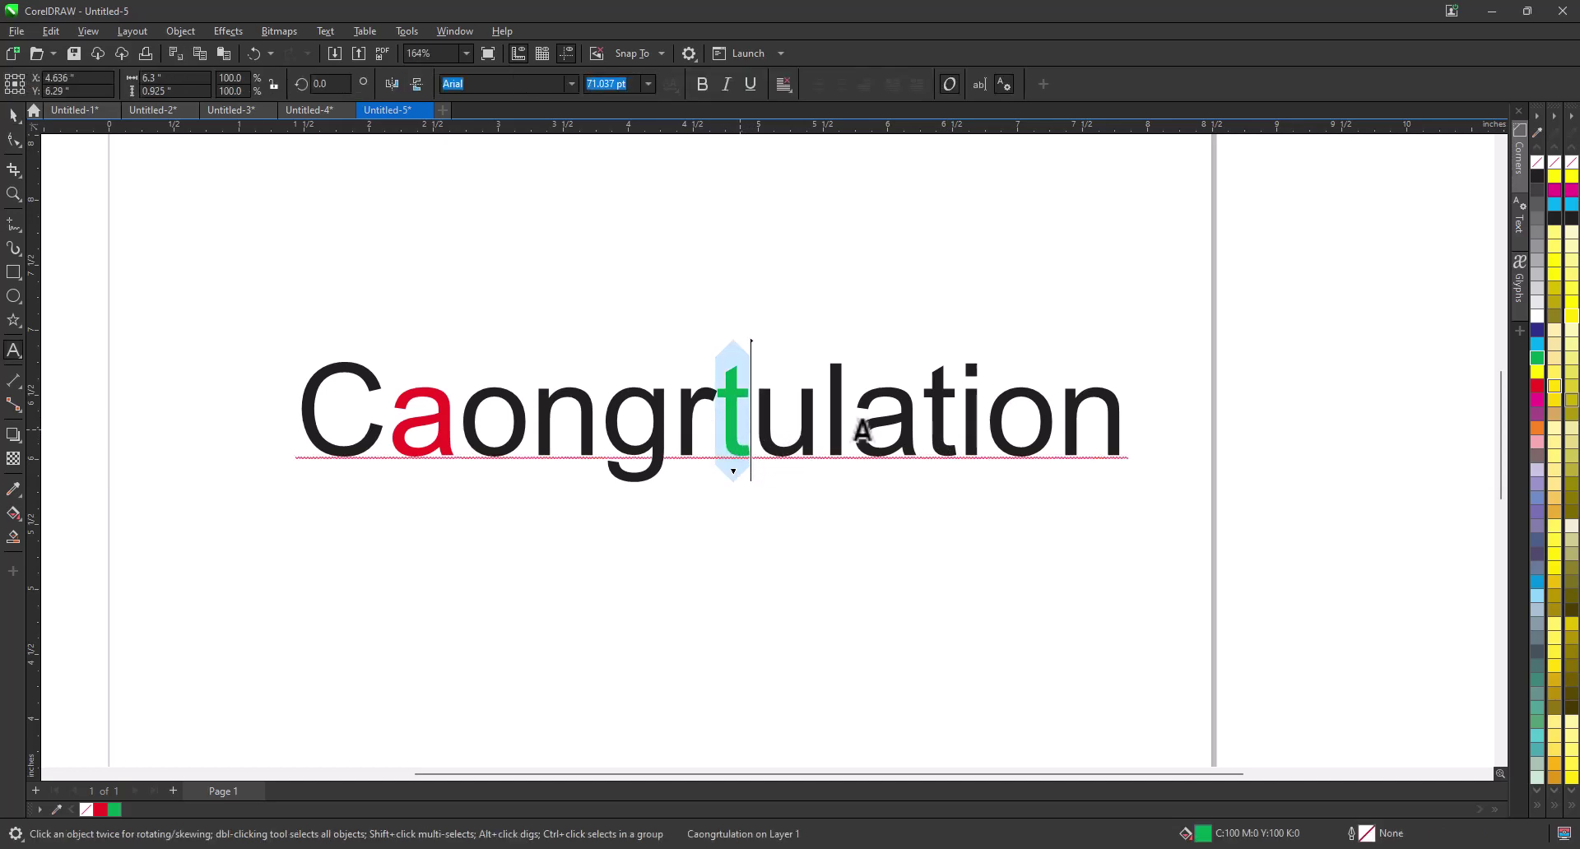
drag(917, 425, 916, 427)
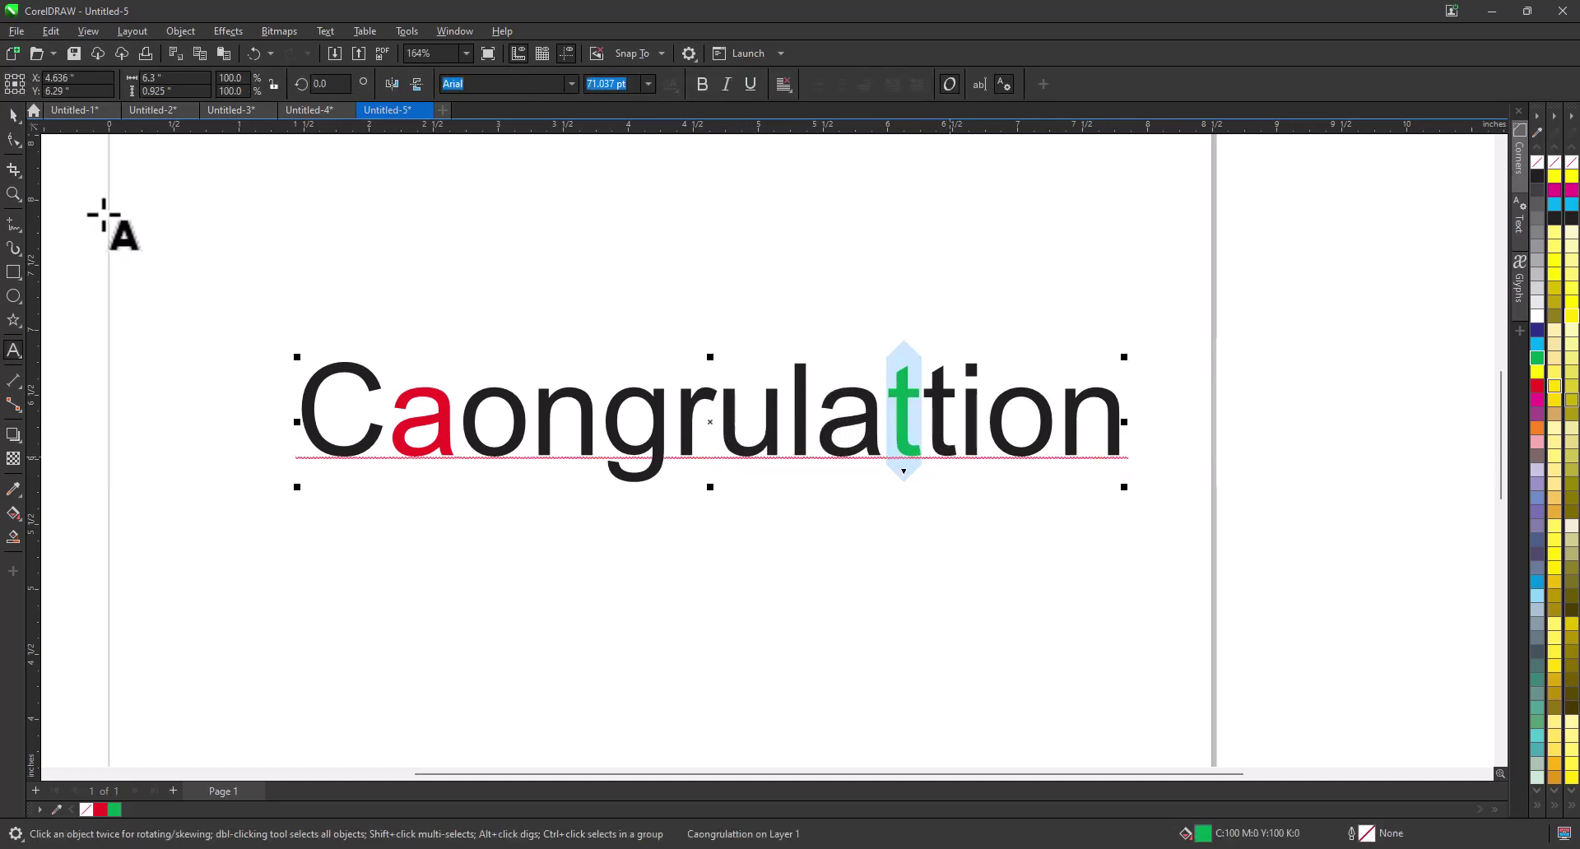
click(13, 115)
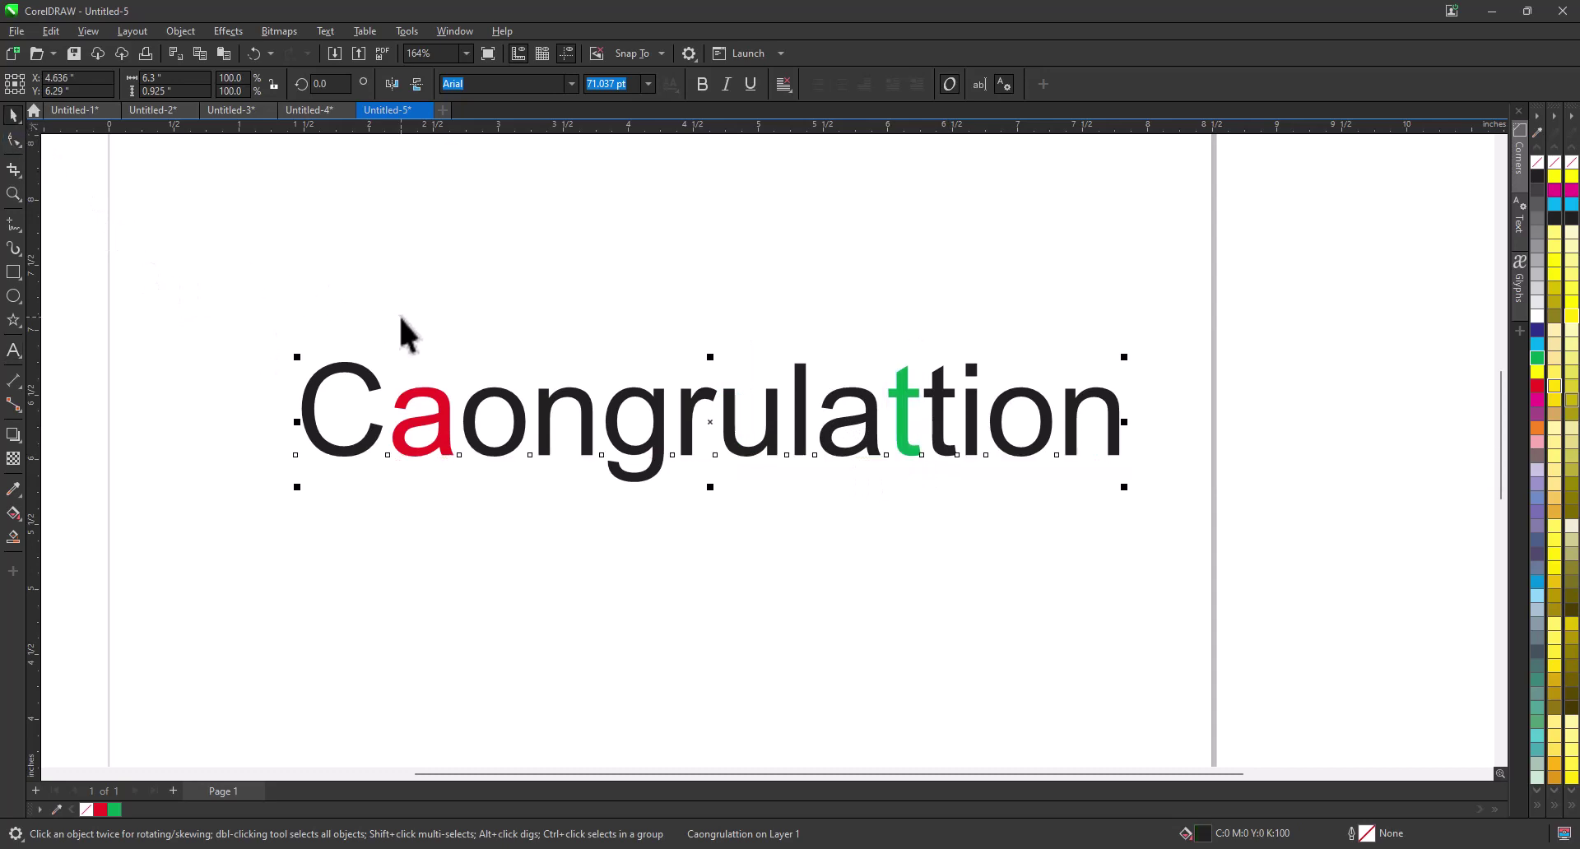